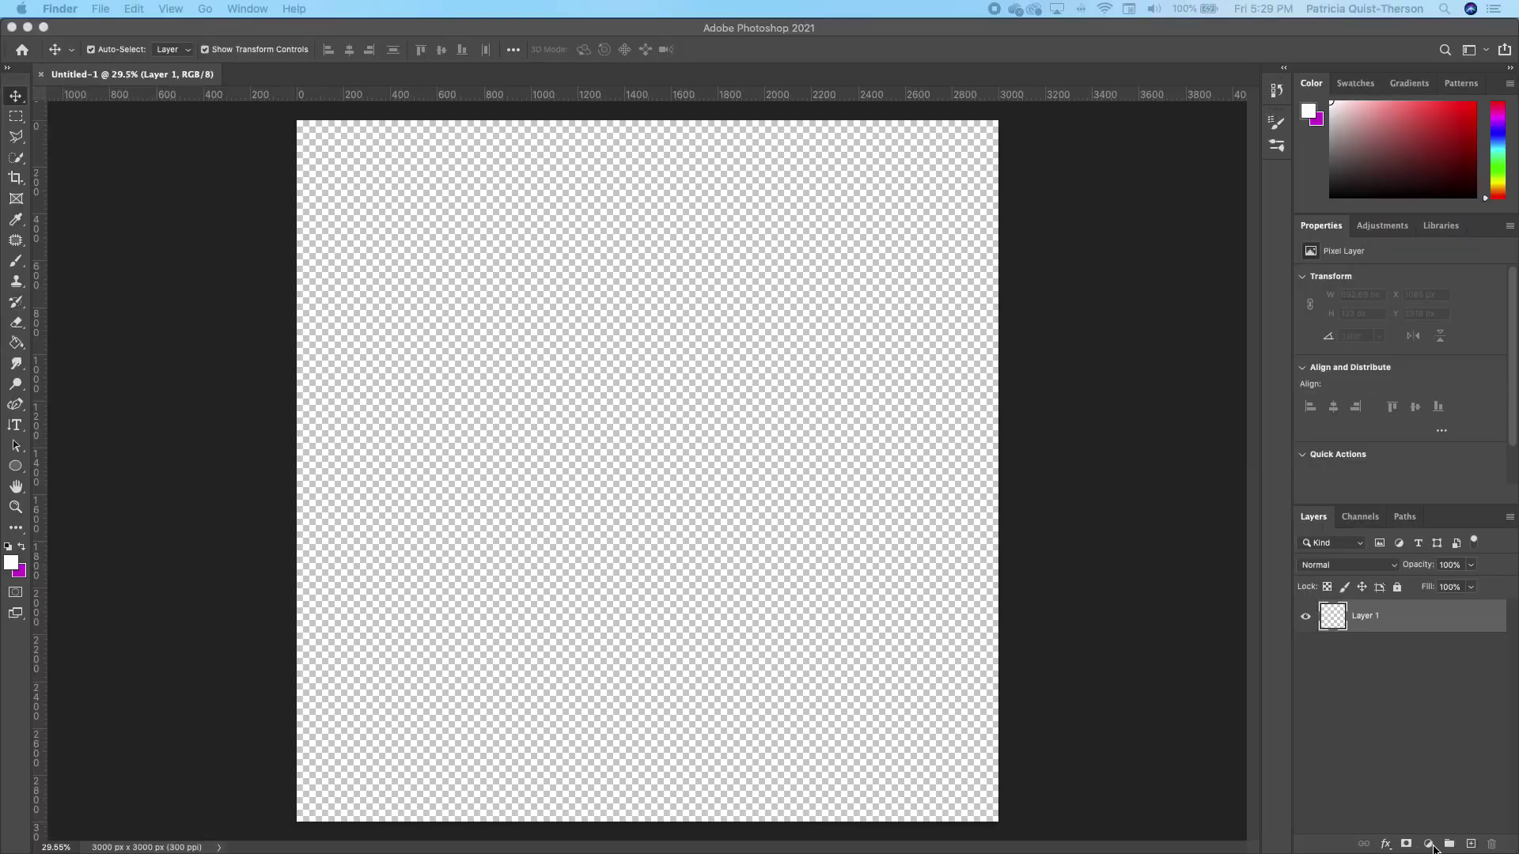
# Add a Gradient Fill layer using the Purples preset Purple_04, blue at the bottom fading to purple at the top
pyautogui.click(1427, 845)
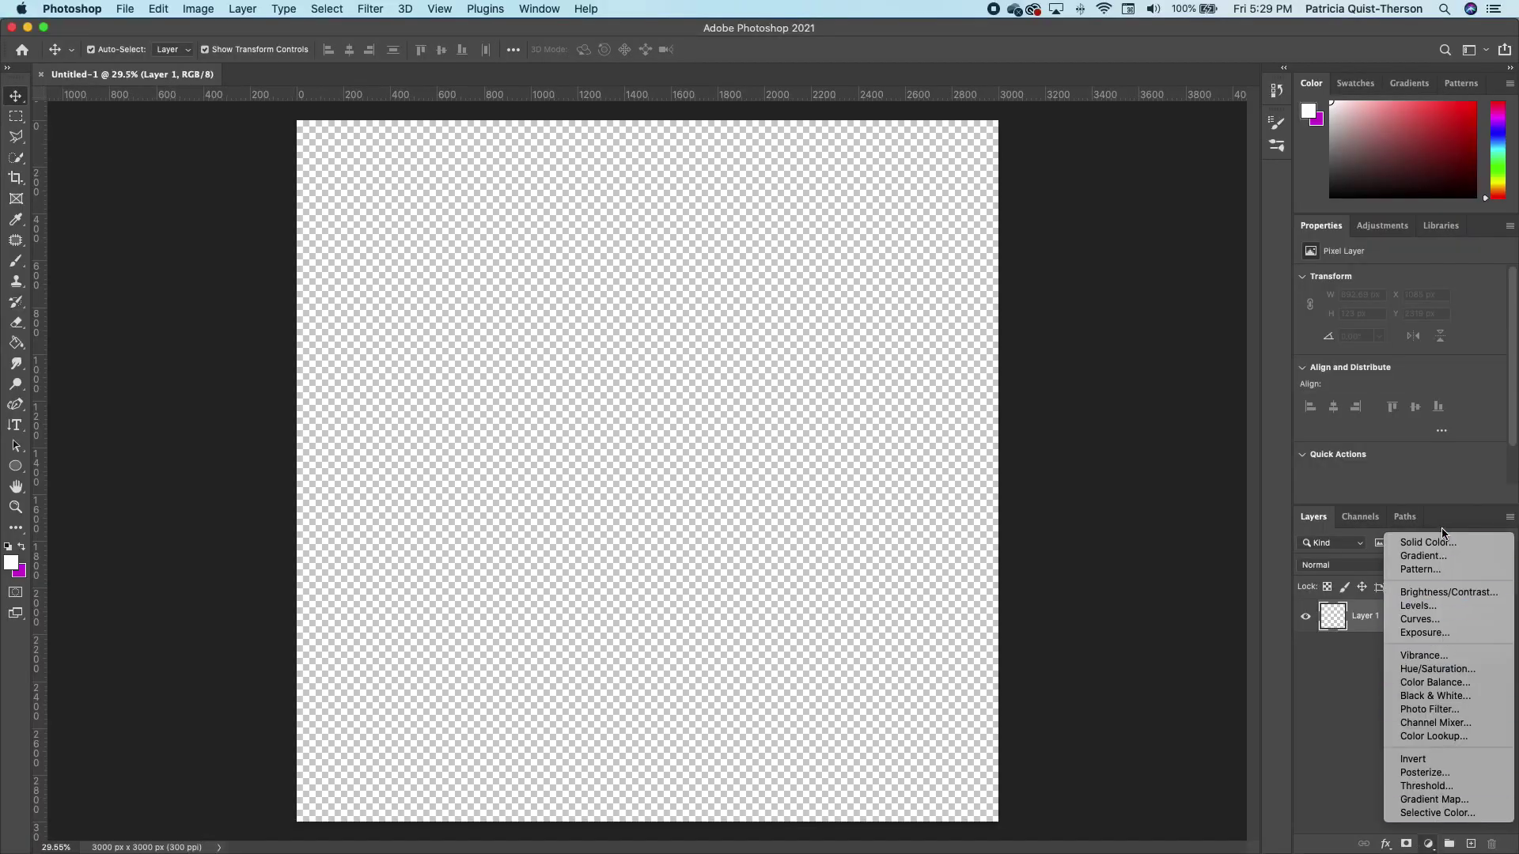
pyautogui.click(1423, 556)
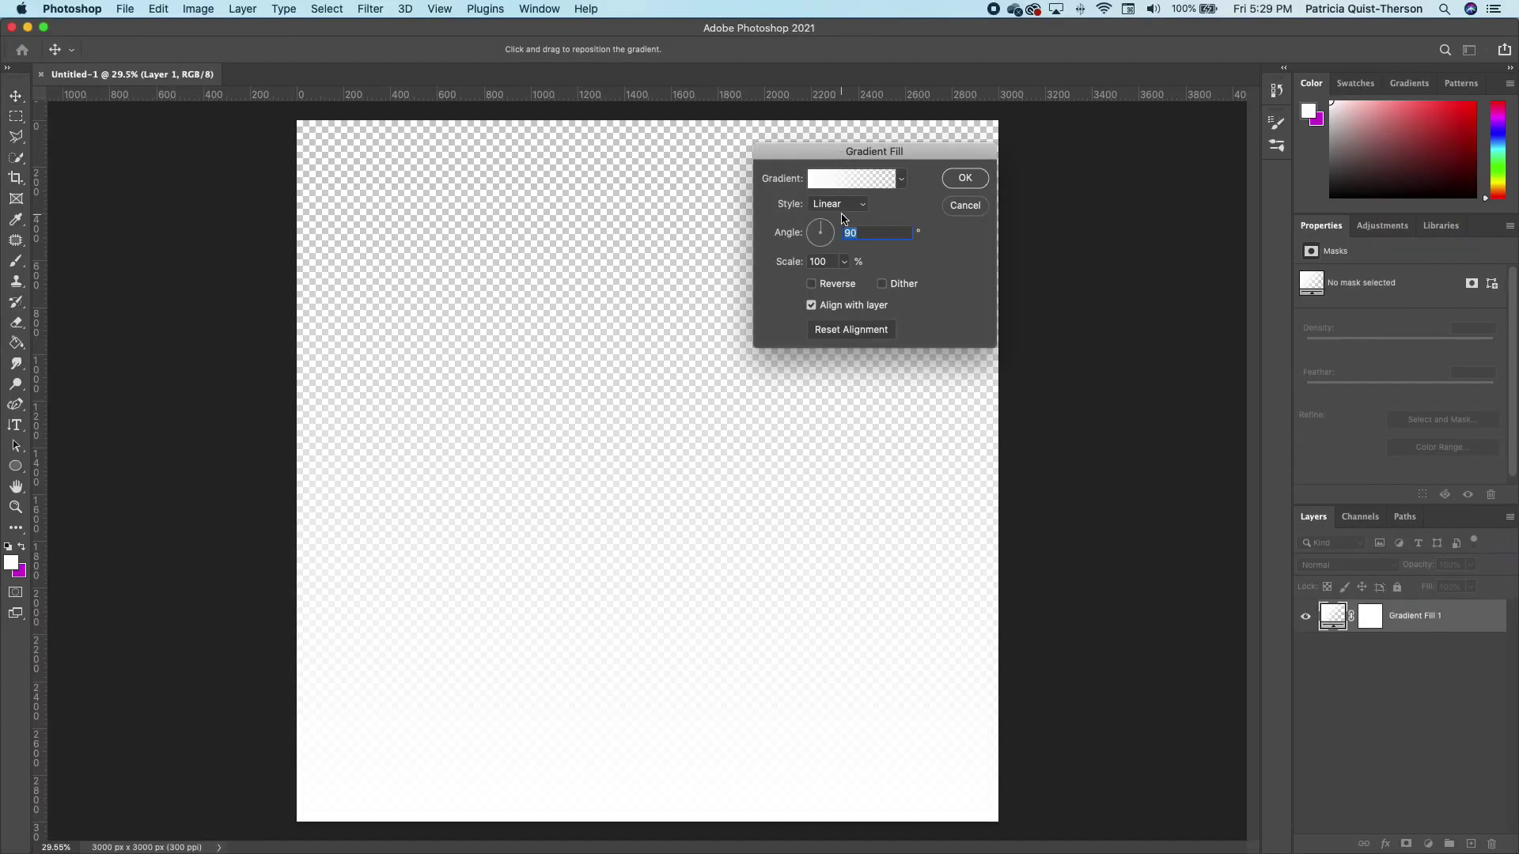
pyautogui.click(842, 188)
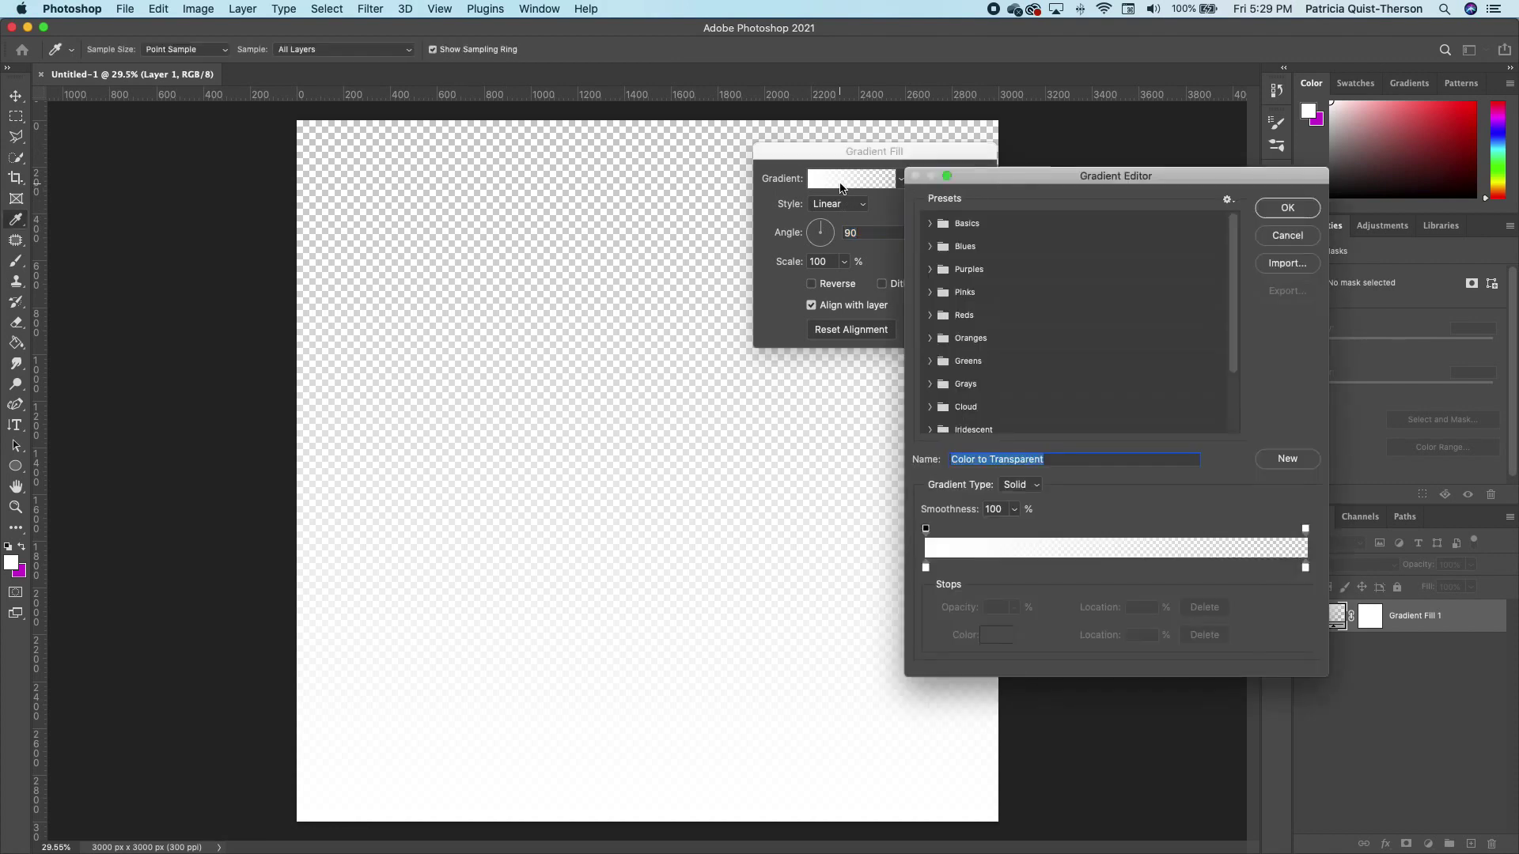
pyautogui.click(931, 270)
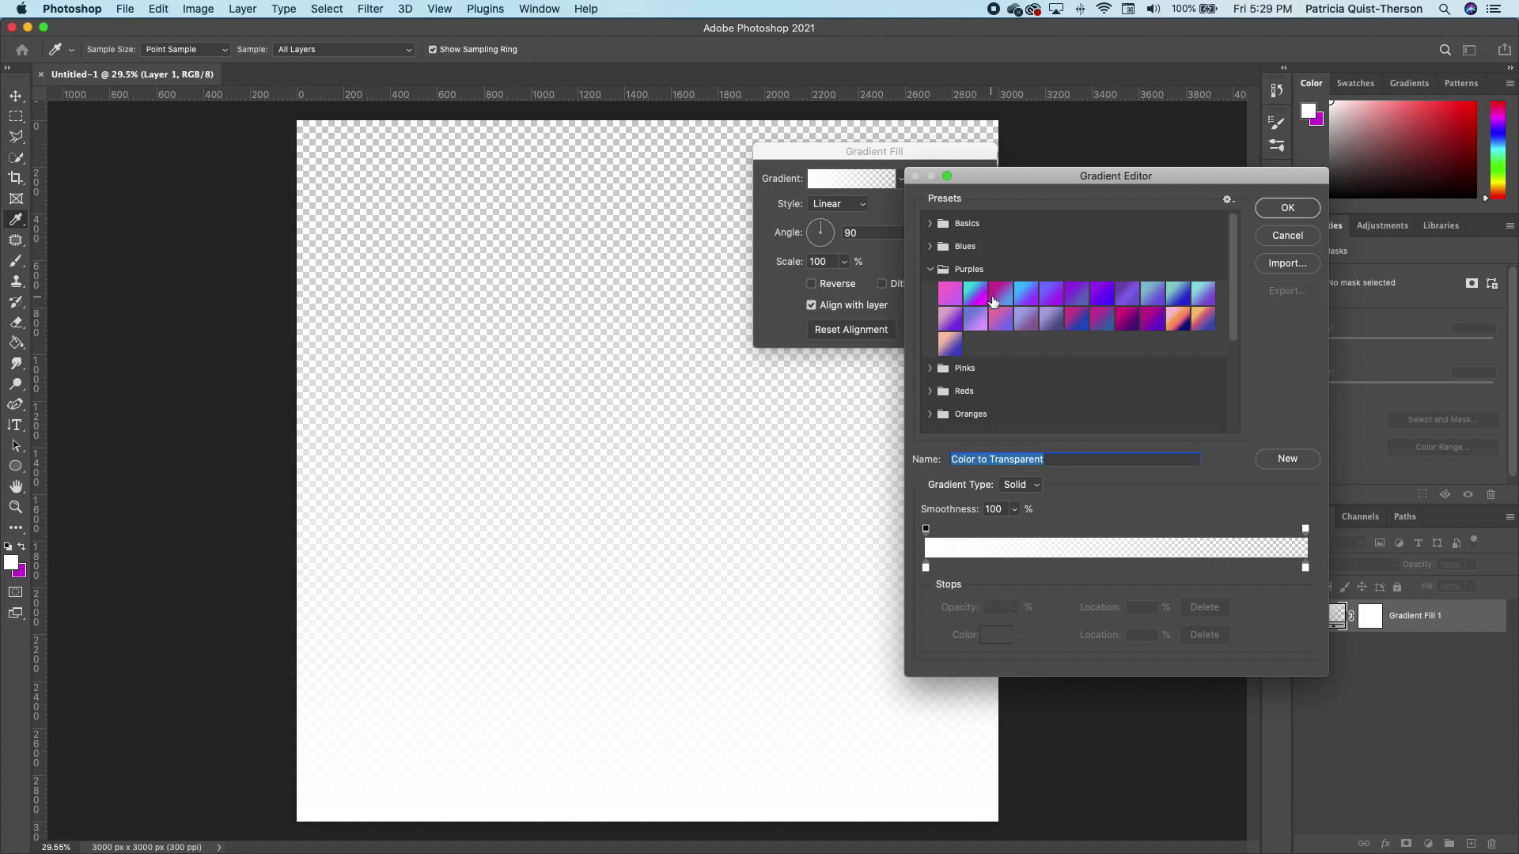
pyautogui.click(1001, 298)
pyautogui.click(1026, 295)
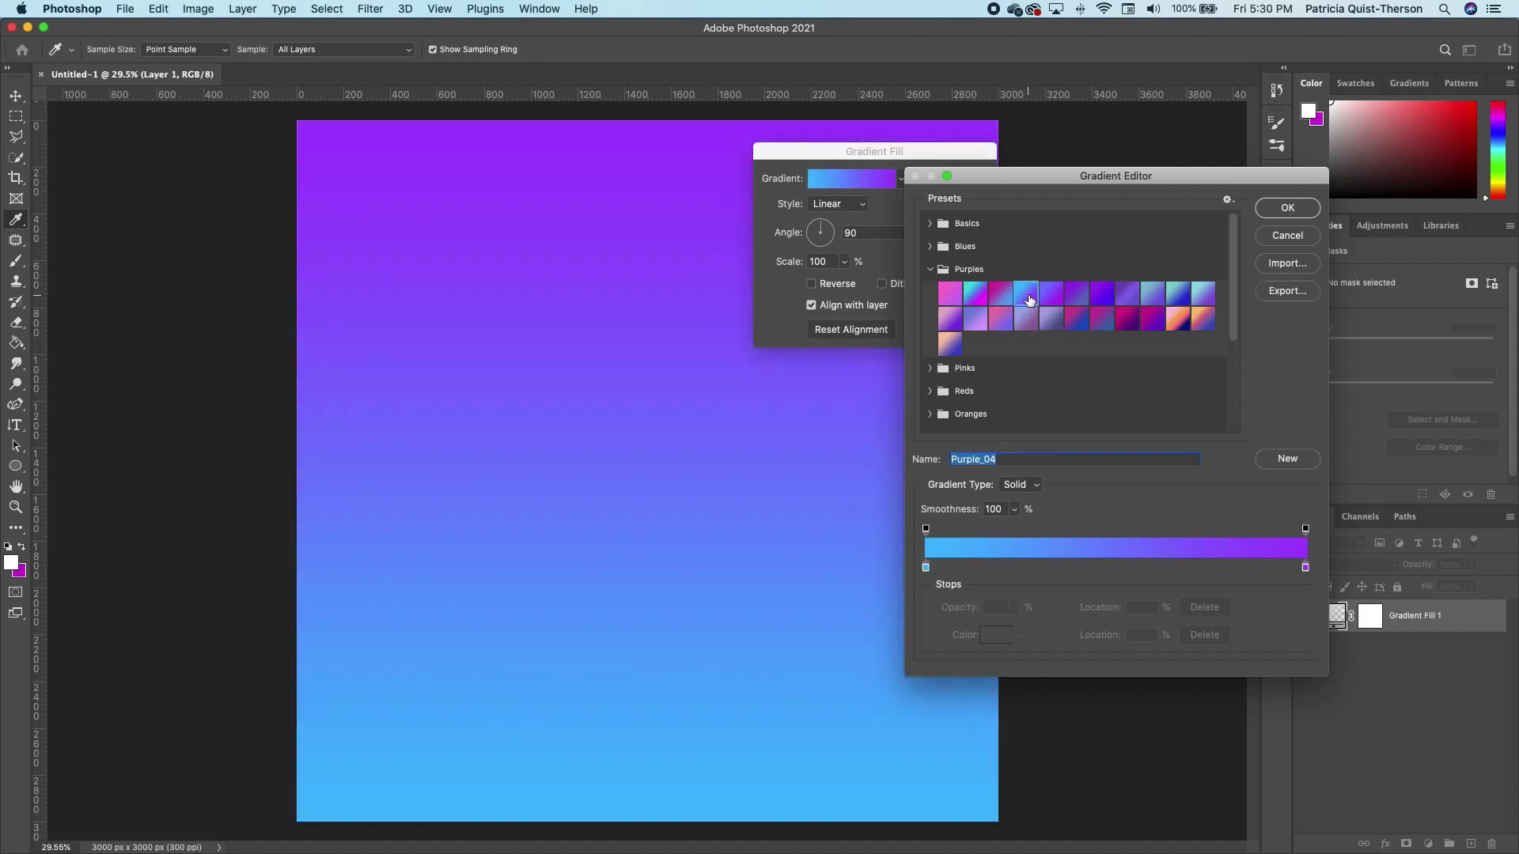
pyautogui.click(1285, 208)
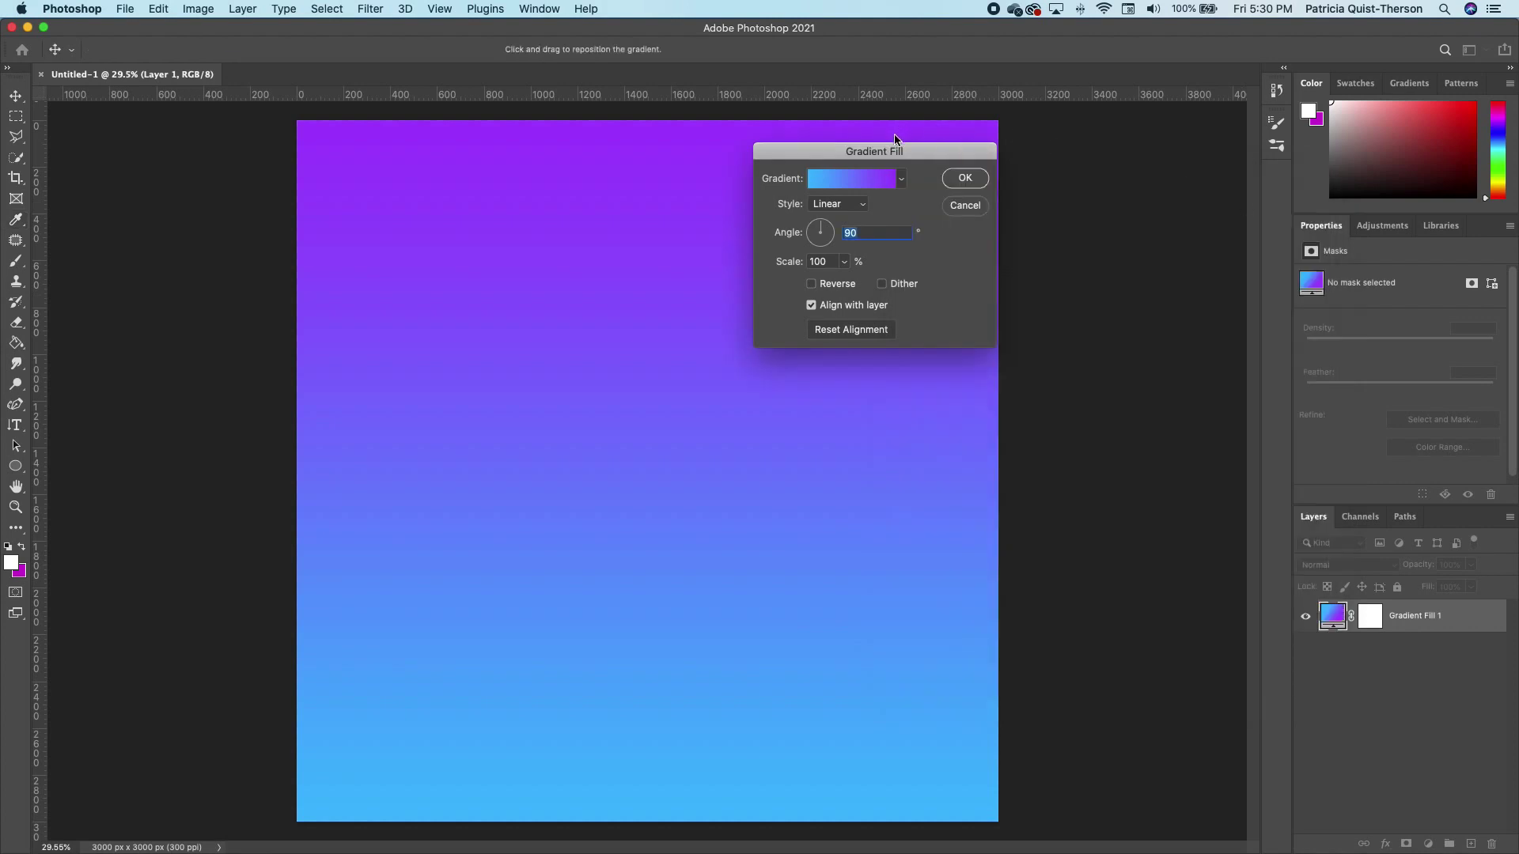
pyautogui.click(964, 178)
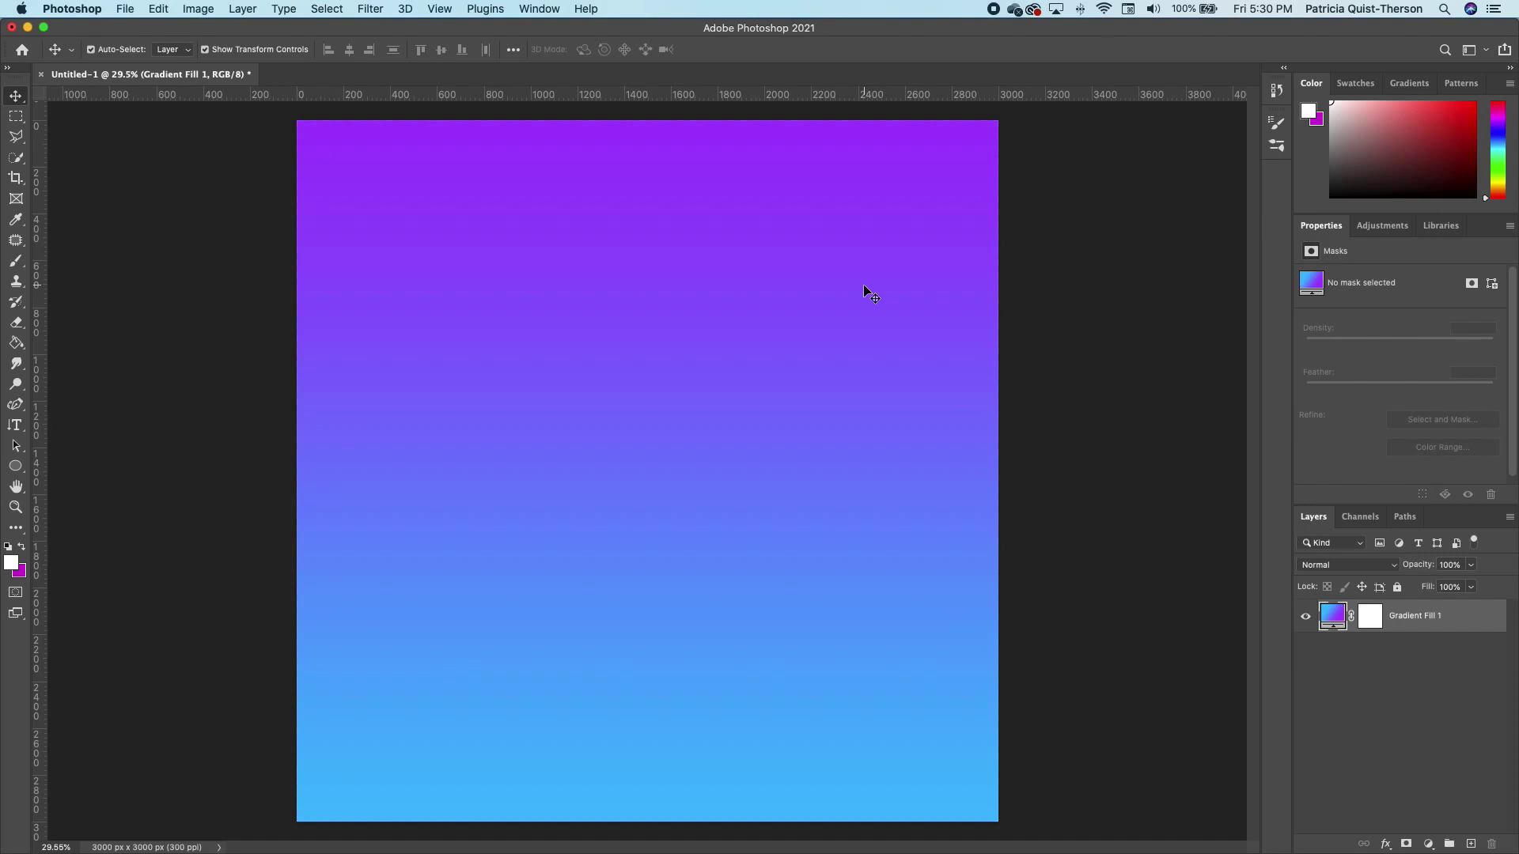
# Reset colours to default black and white and begin a blob outline with the Curvature Pen Tool
pyautogui.click(13, 549)
pyautogui.click(19, 407)
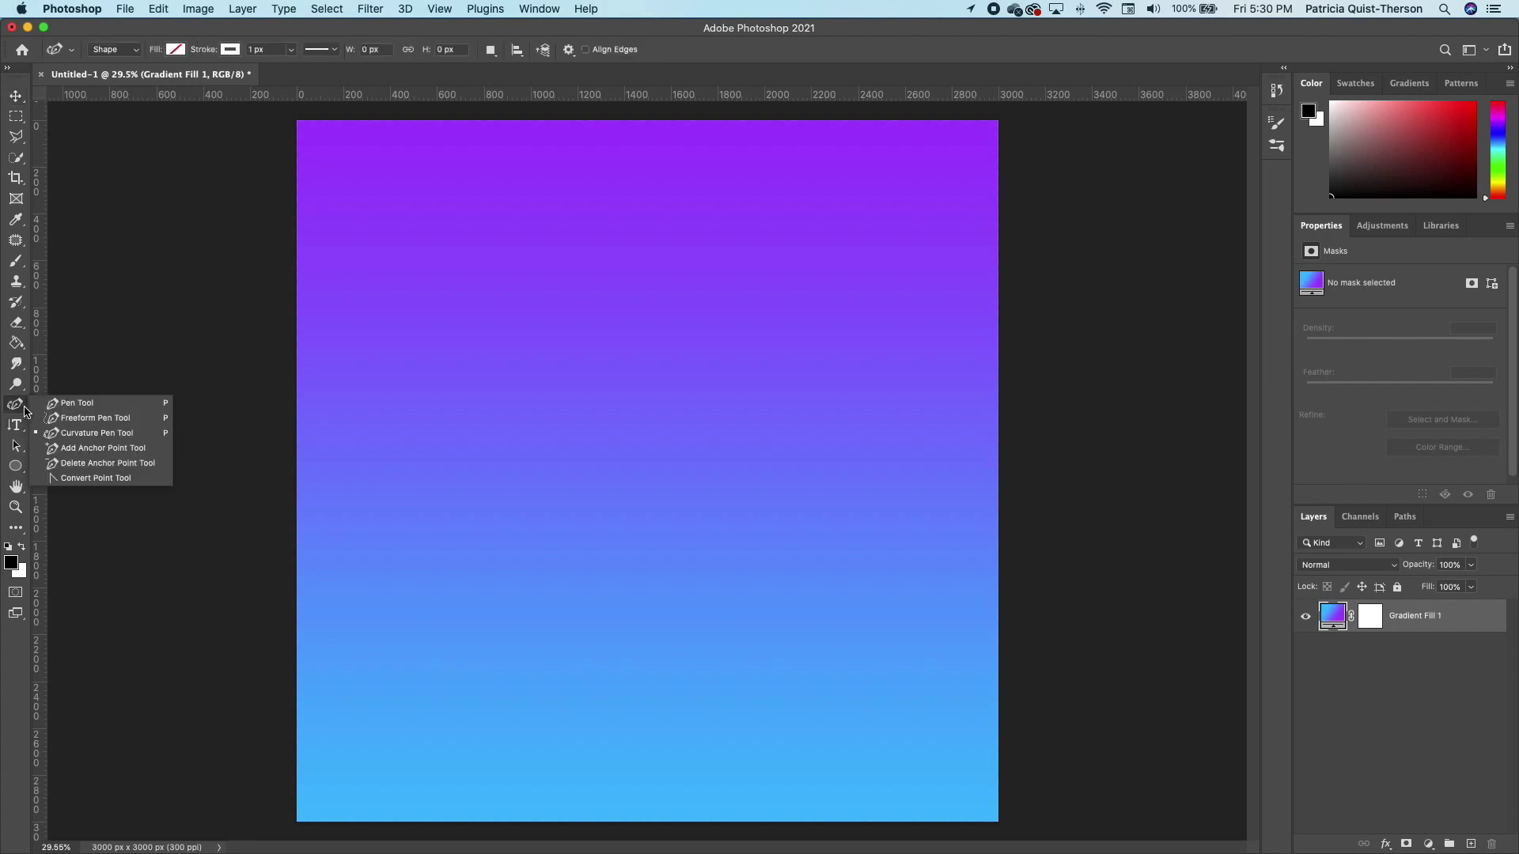
pyautogui.click(103, 435)
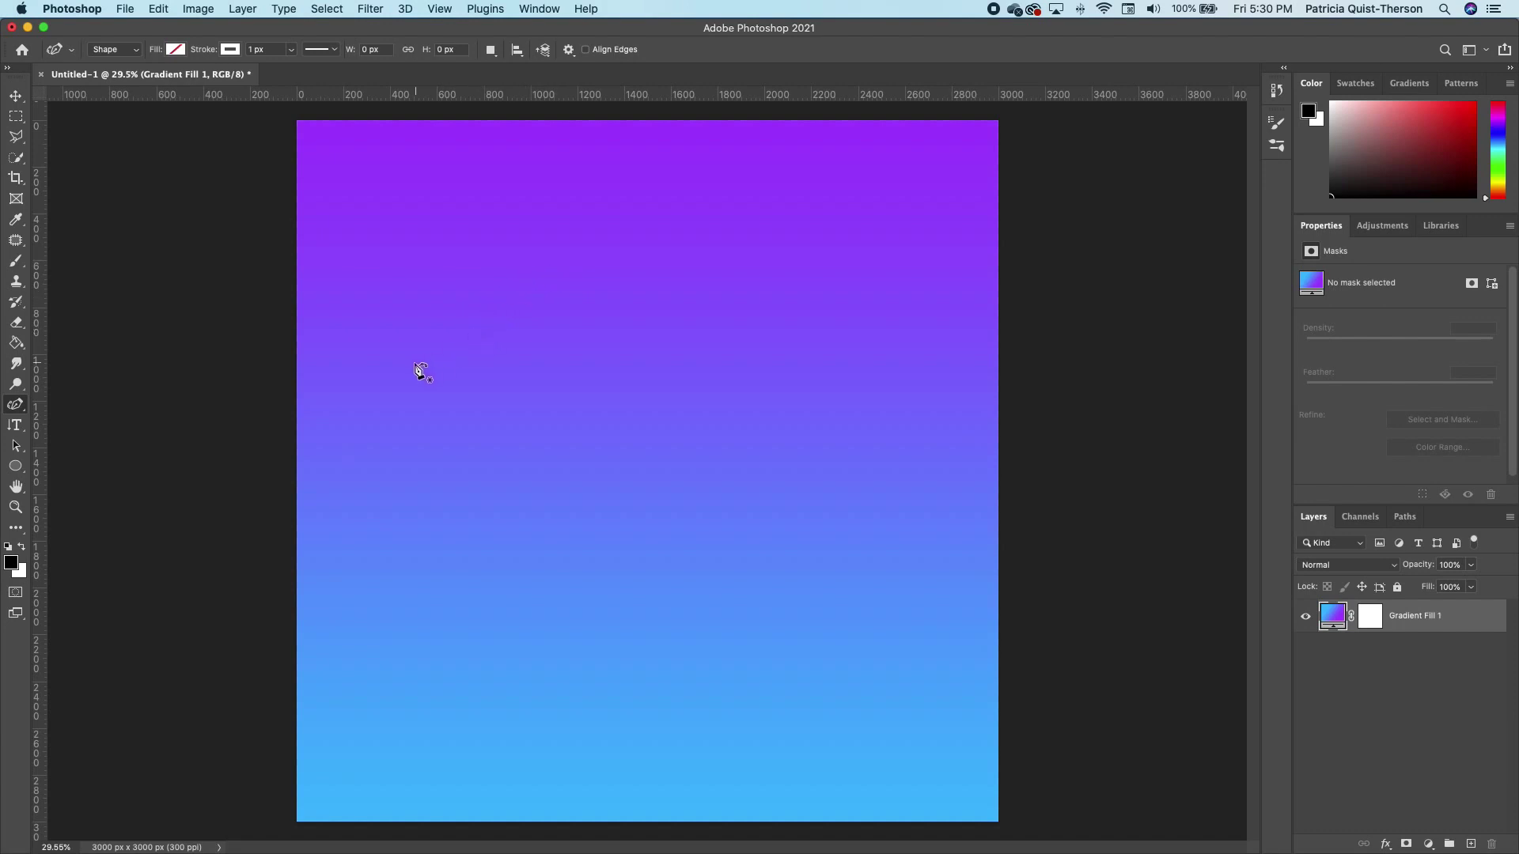
pyautogui.click(366, 342)
pyautogui.click(408, 354)
pyautogui.click(441, 352)
pyautogui.click(506, 315)
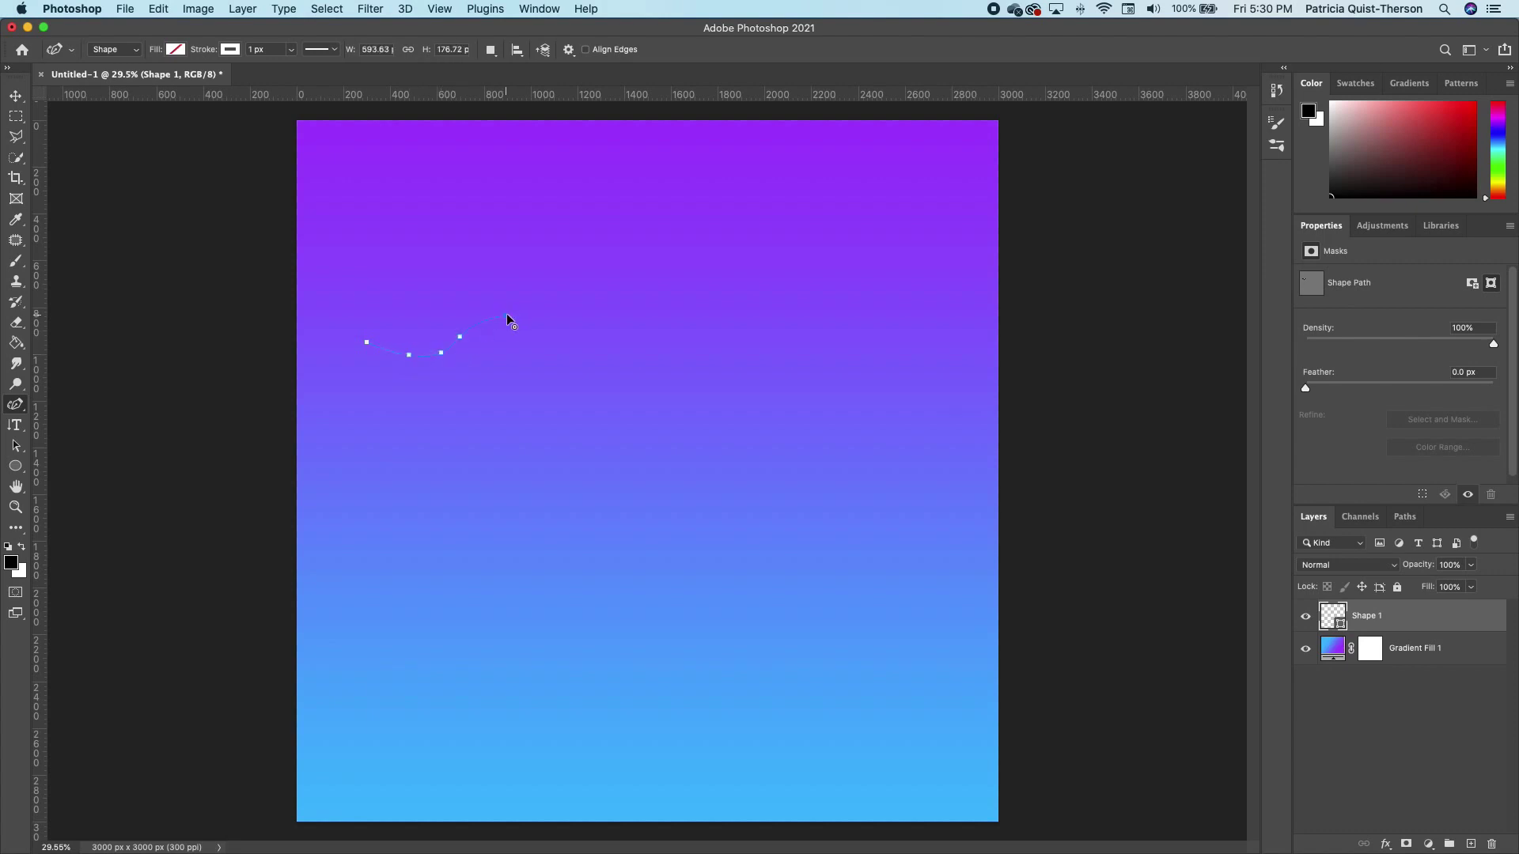
pyautogui.click(546, 314)
pyautogui.click(581, 316)
pyautogui.click(592, 335)
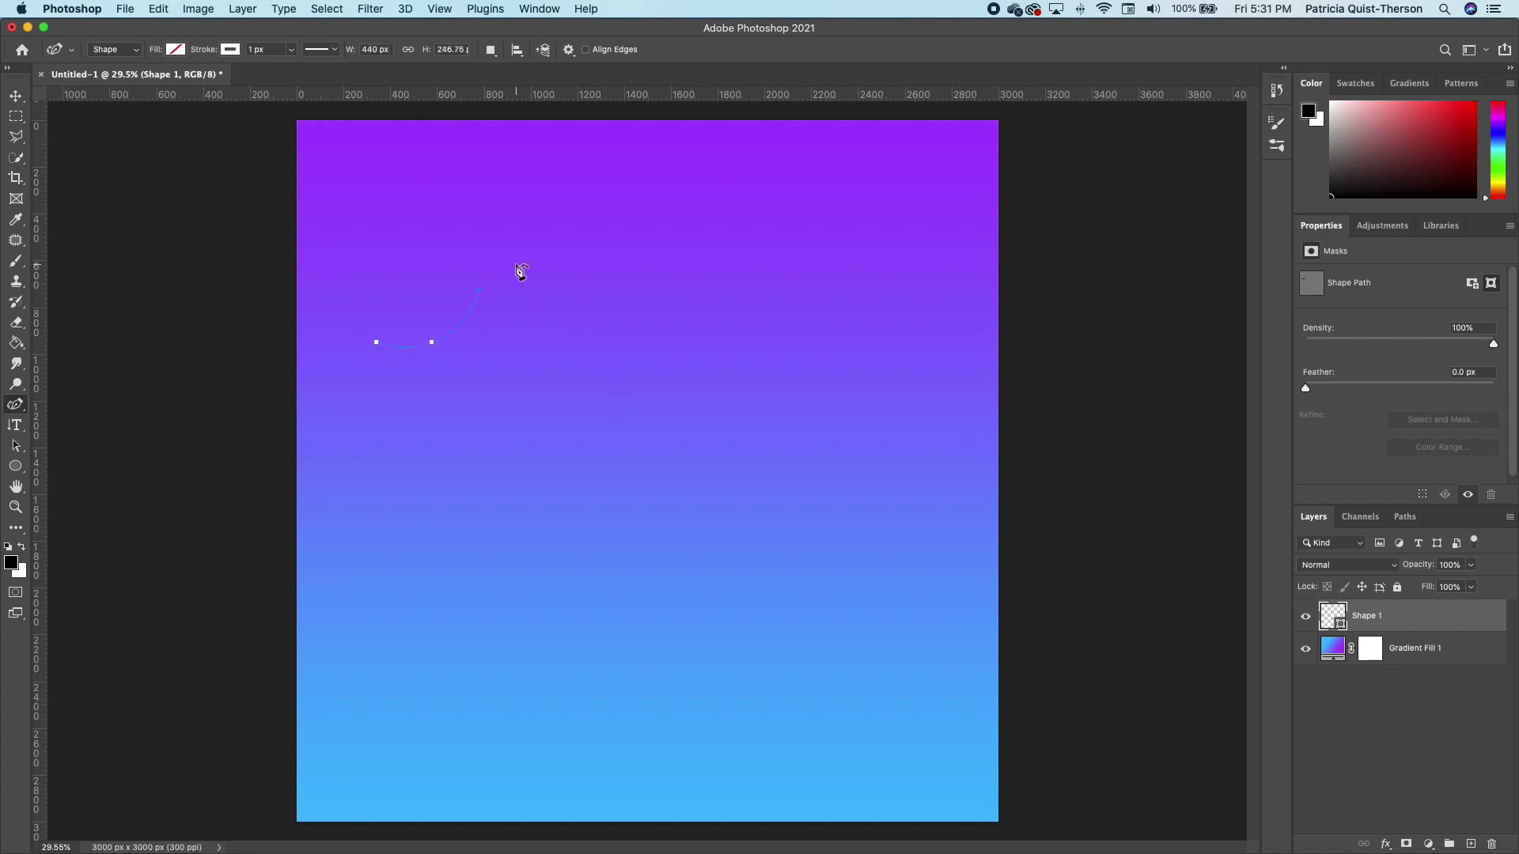
# Trace the blob outline around its right side, bottom and left, closing it at the start point
pyautogui.click(478, 288)
pyautogui.click(518, 263)
pyautogui.click(559, 254)
pyautogui.click(585, 272)
pyautogui.click(595, 303)
pyautogui.click(590, 352)
pyautogui.click(608, 412)
pyautogui.click(639, 434)
pyautogui.click(708, 440)
pyautogui.click(871, 489)
pyautogui.click(828, 540)
pyautogui.click(671, 589)
pyautogui.click(536, 631)
pyautogui.click(473, 584)
pyautogui.click(428, 461)
pyautogui.click(360, 346)
# Drag anchors to refine the blob's curves, adding one anchor at its inner bend
pyautogui.moveTo(497, 500); pyautogui.dragTo(483, 482)
pyautogui.moveTo(436, 336); pyautogui.dragTo(434, 324)
pyautogui.moveTo(753, 445); pyautogui.dragTo(750, 432)
pyautogui.moveTo(579, 604); pyautogui.dragTo(672, 594)
pyautogui.moveTo(588, 403); pyautogui.dragTo(595, 380)
pyautogui.click(612, 421)
pyautogui.moveTo(483, 481); pyautogui.dragTo(463, 488)
pyautogui.moveTo(596, 380); pyautogui.dragTo(591, 380)
pyautogui.moveTo(435, 324)
pyautogui.mouseDown()
pyautogui.moveTo(447, 324)
pyautogui.moveTo(411, 327)
pyautogui.mouseUp()
pyautogui.moveTo(751, 432); pyautogui.dragTo(753, 406)
pyautogui.moveTo(760, 580); pyautogui.dragTo(745, 530)
pyautogui.moveTo(828, 540); pyautogui.dragTo(817, 523)
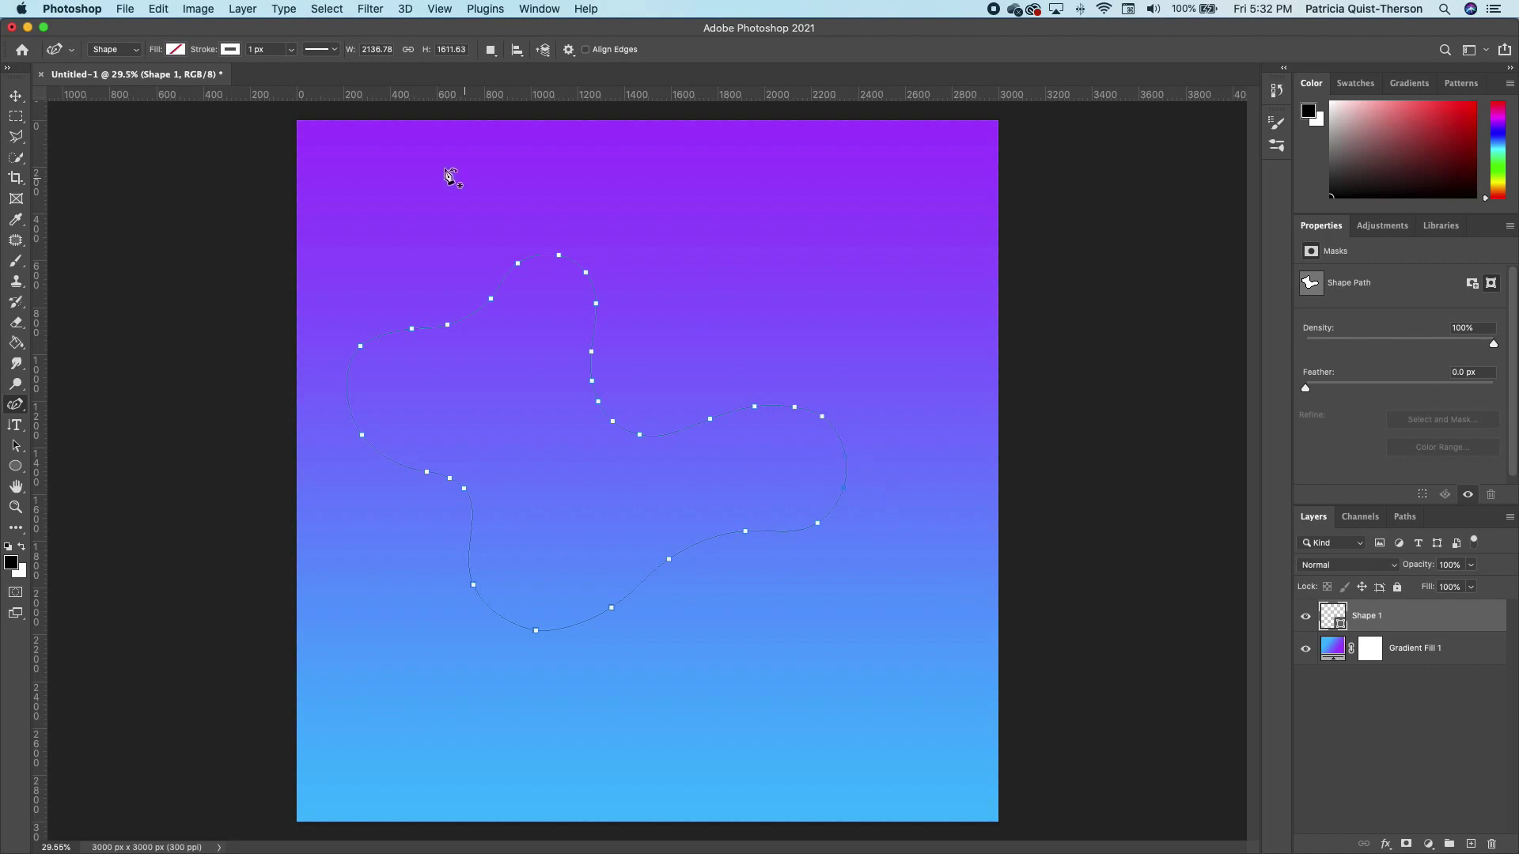
pyautogui.click(136, 54)
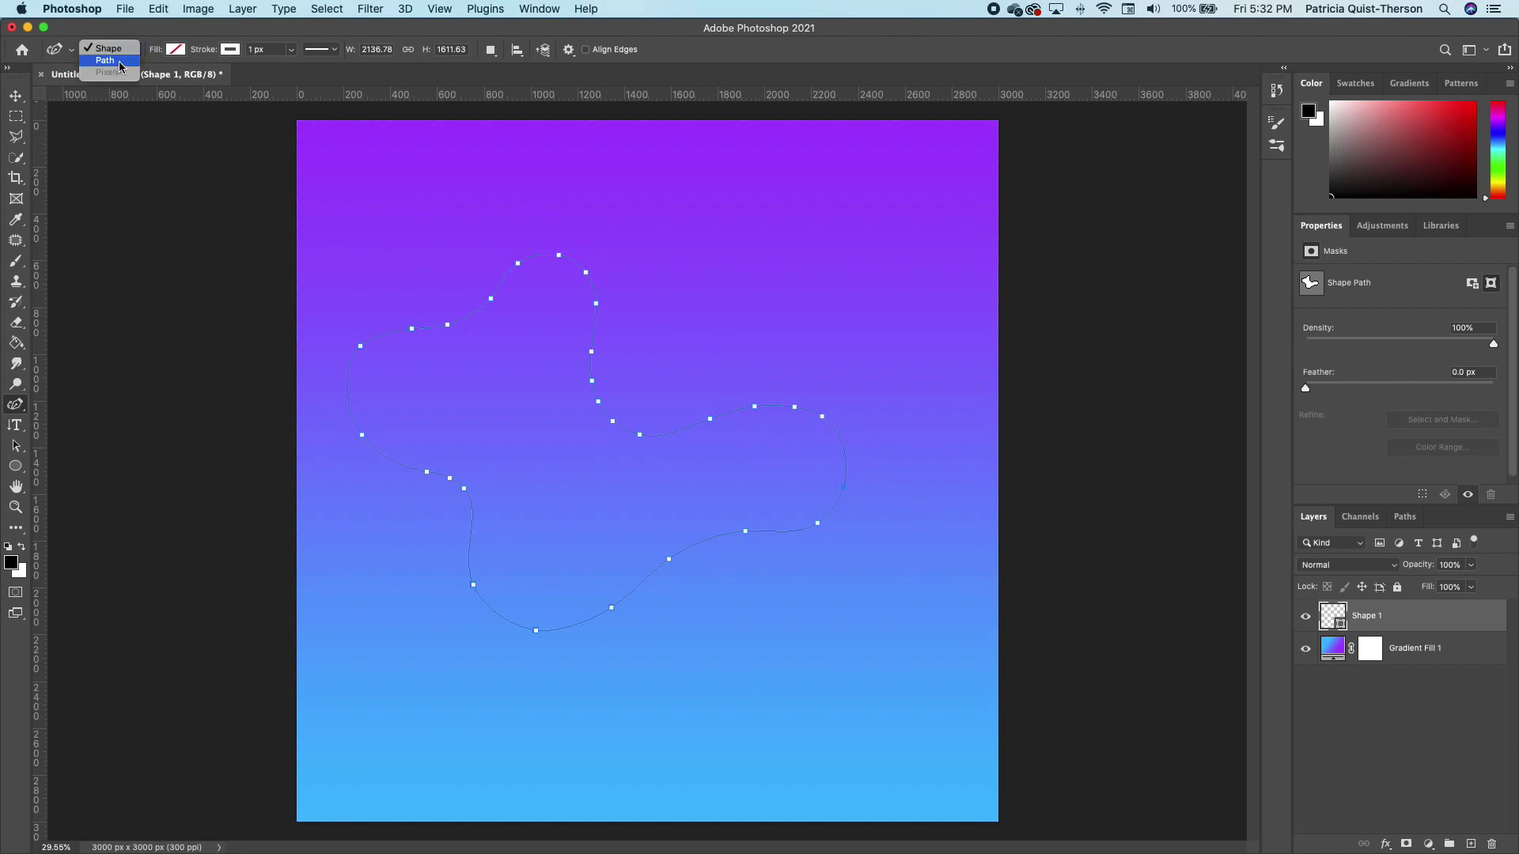
# Keep Shape mode, set the blob's stroke to No Color and its fill to Gradient
pyautogui.click(112, 50)
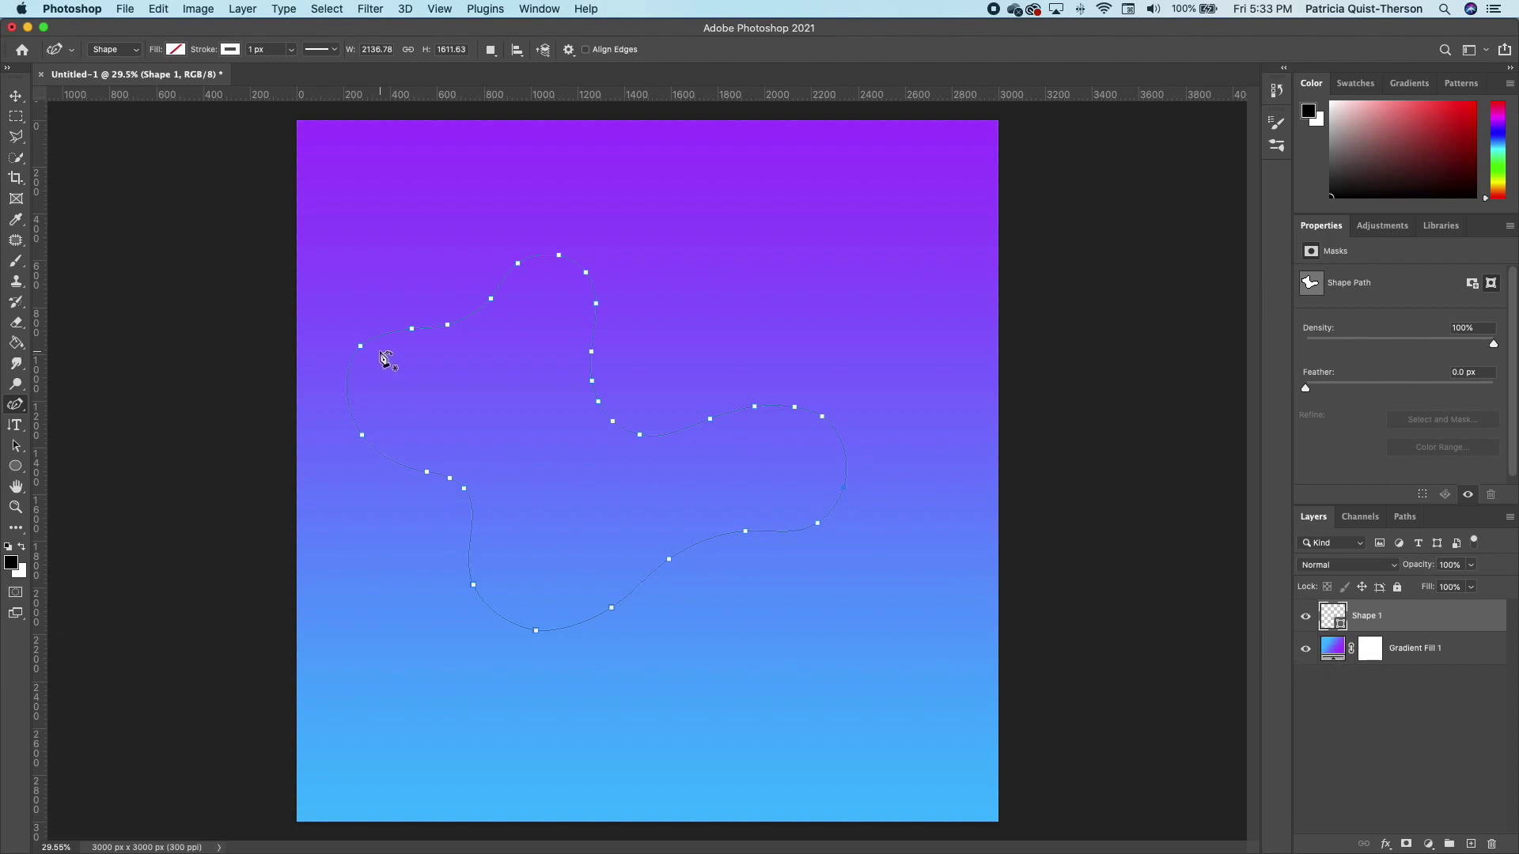
pyautogui.click(229, 52)
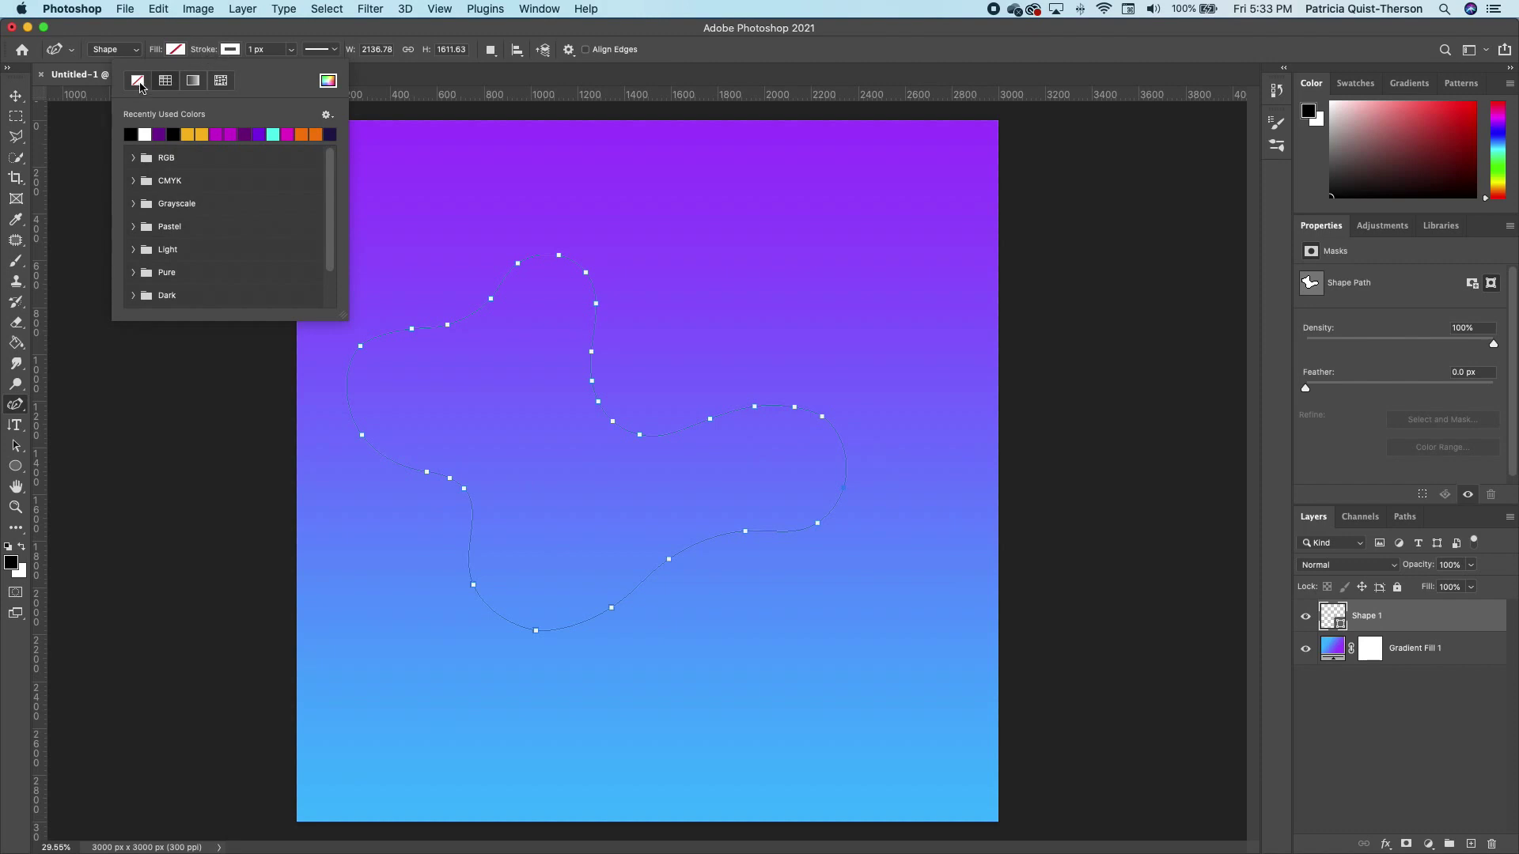
pyautogui.click(142, 83)
pyautogui.click(181, 53)
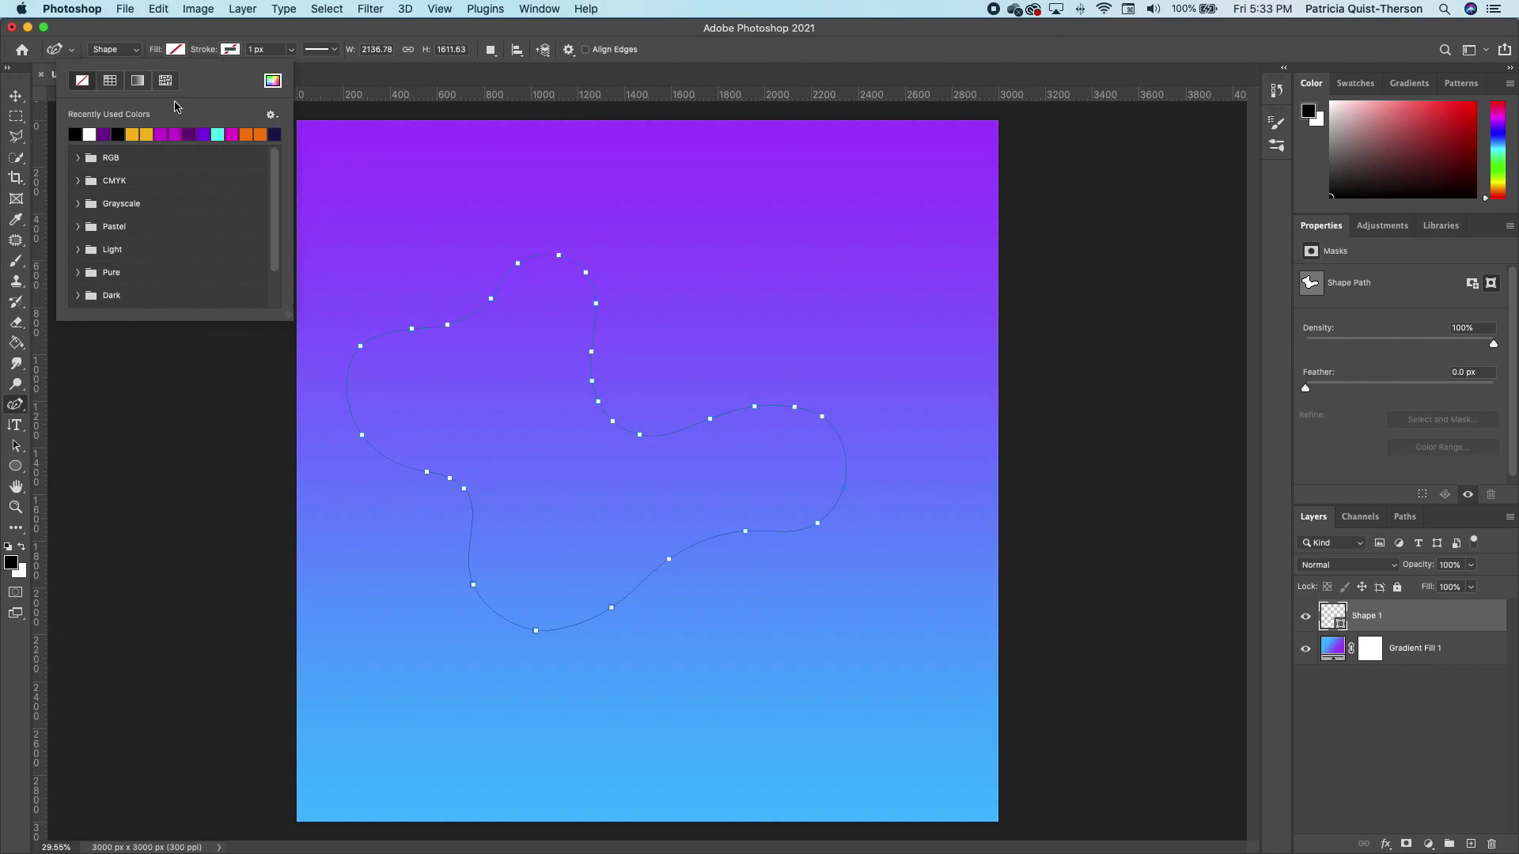
pyautogui.click(138, 88)
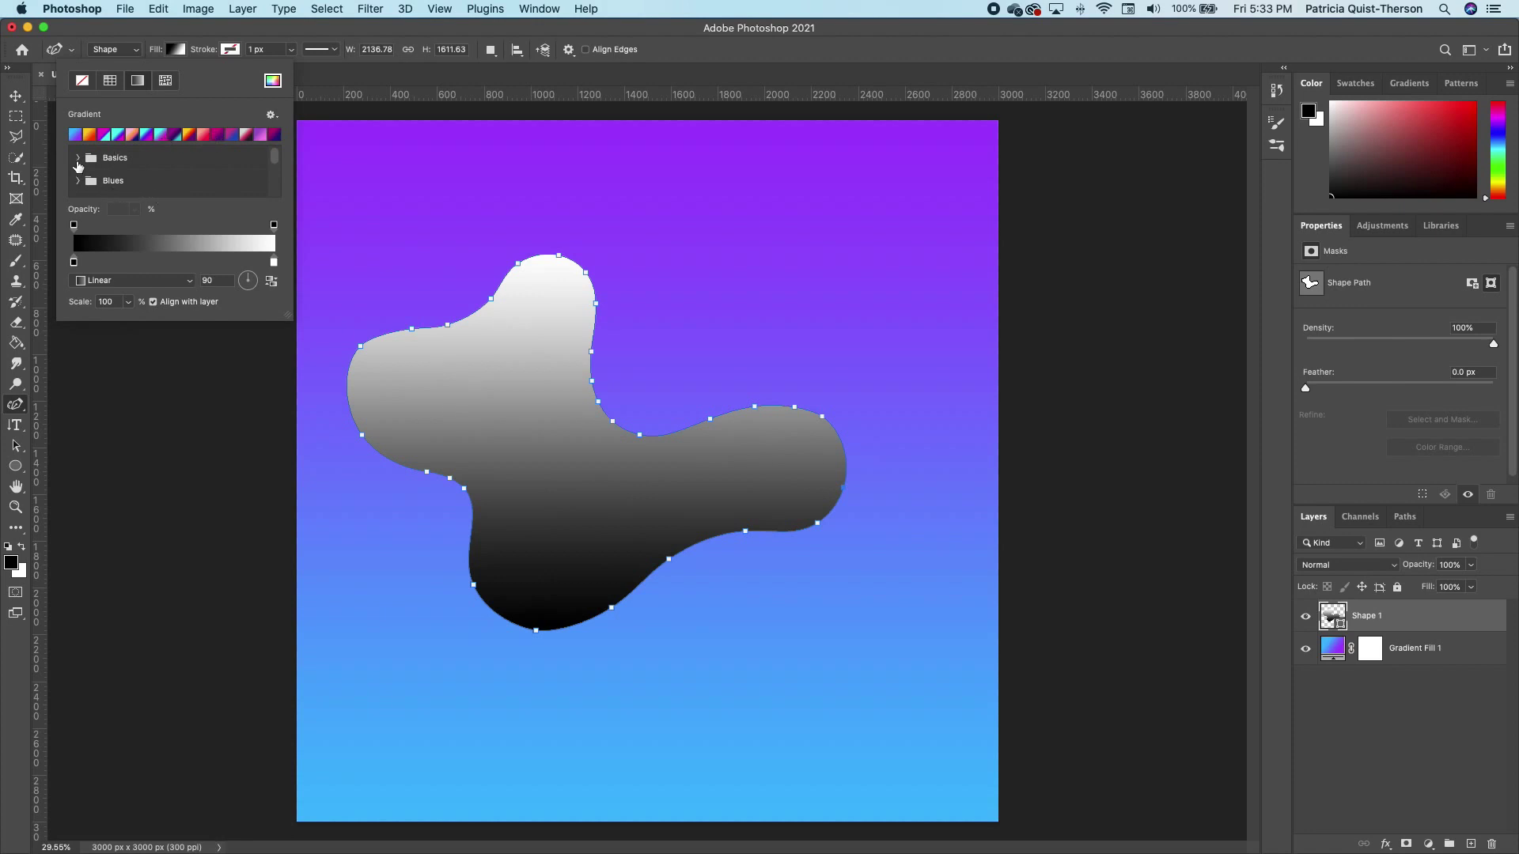
# Apply the cyan-to-magenta Purples gradient preset to the blob
pyautogui.scroll(-4, 115, 182)
pyautogui.scroll(2, 141, 170)
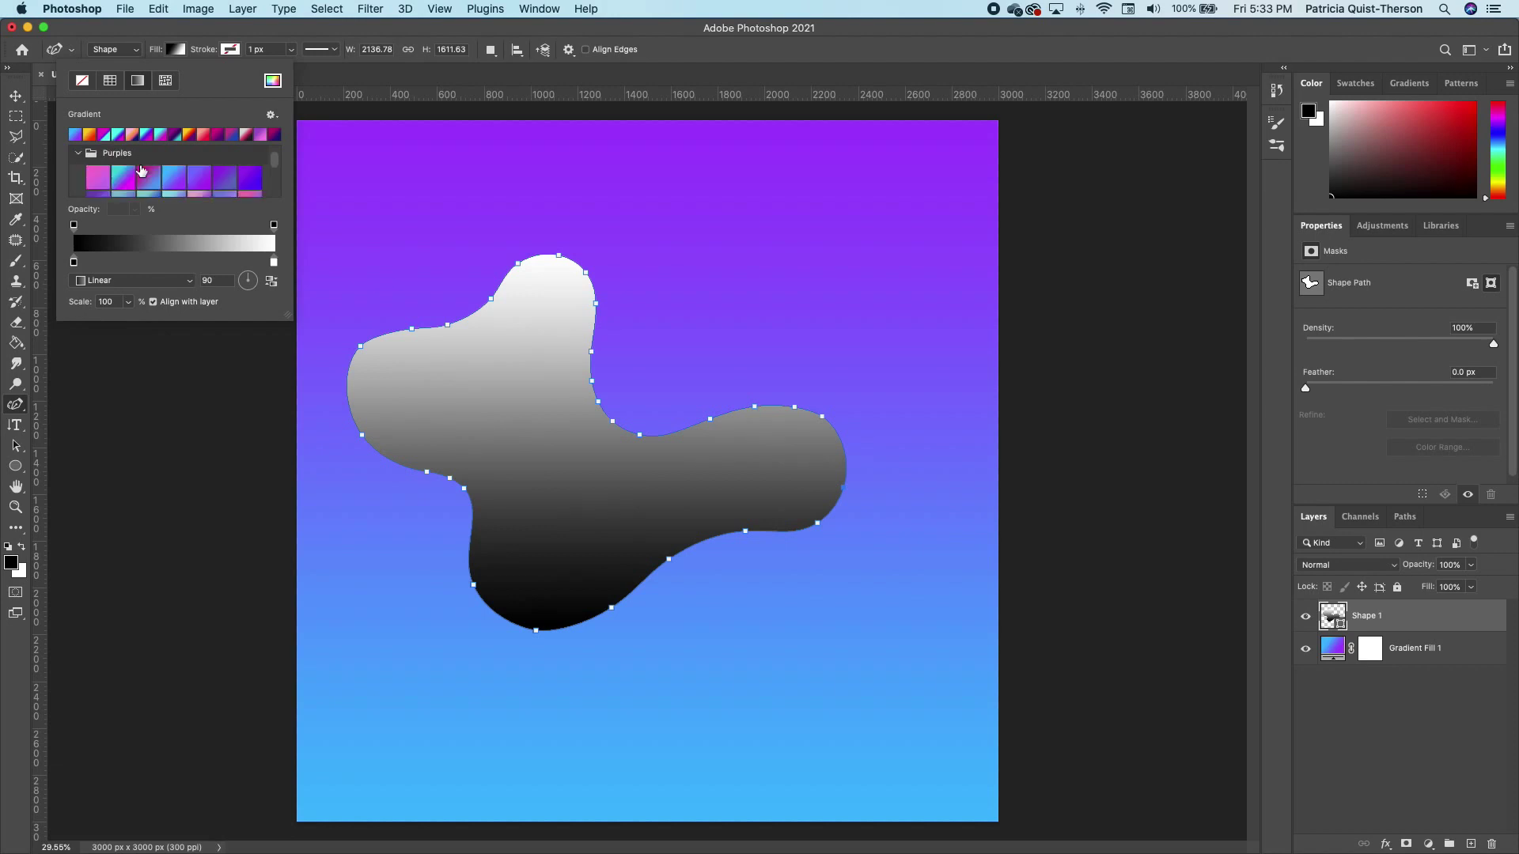
pyautogui.click(146, 175)
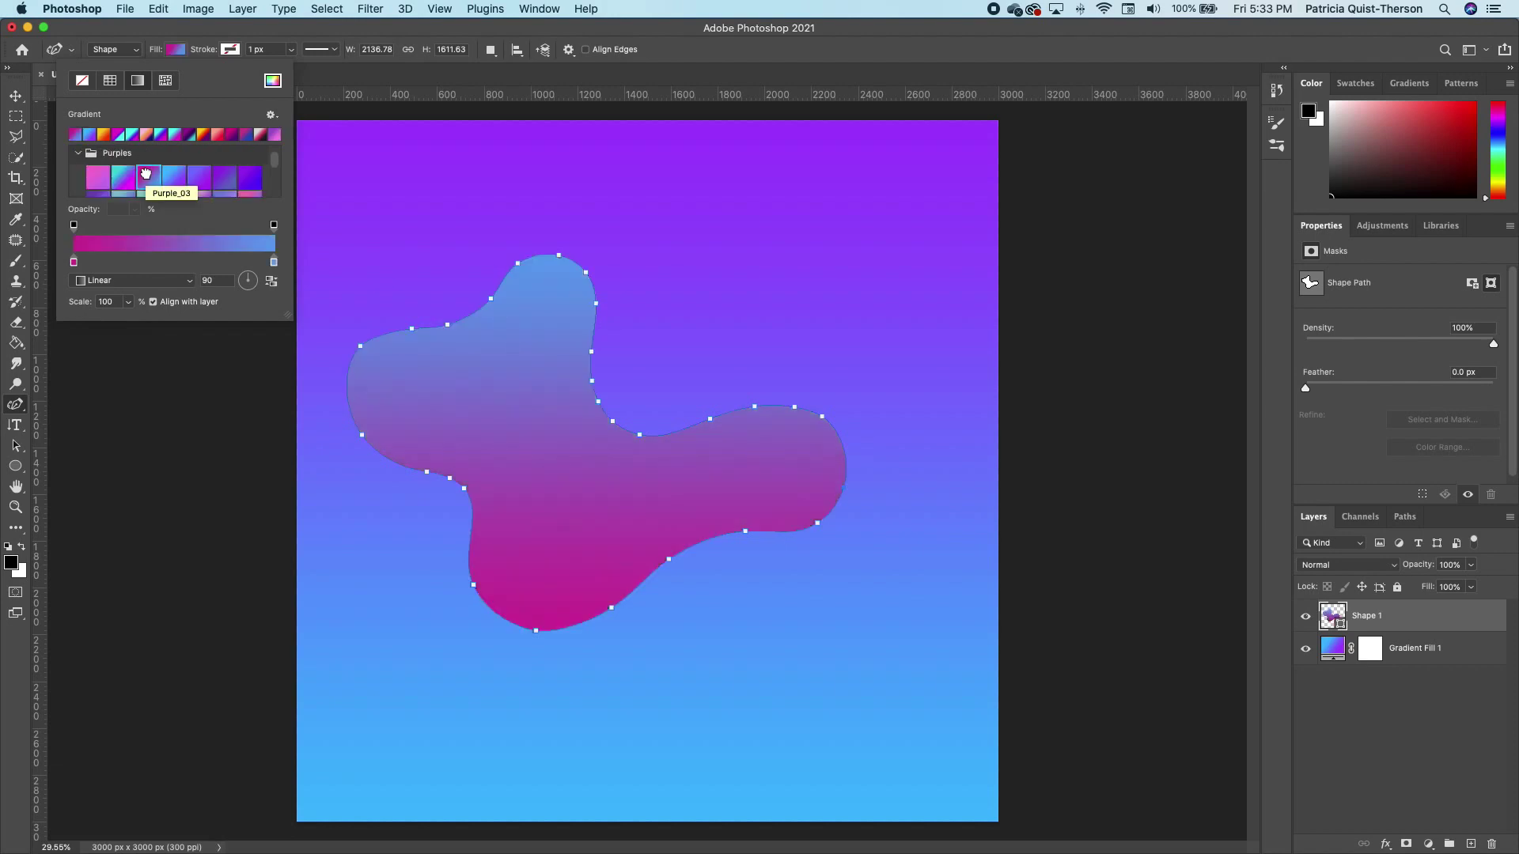
pyautogui.click(122, 180)
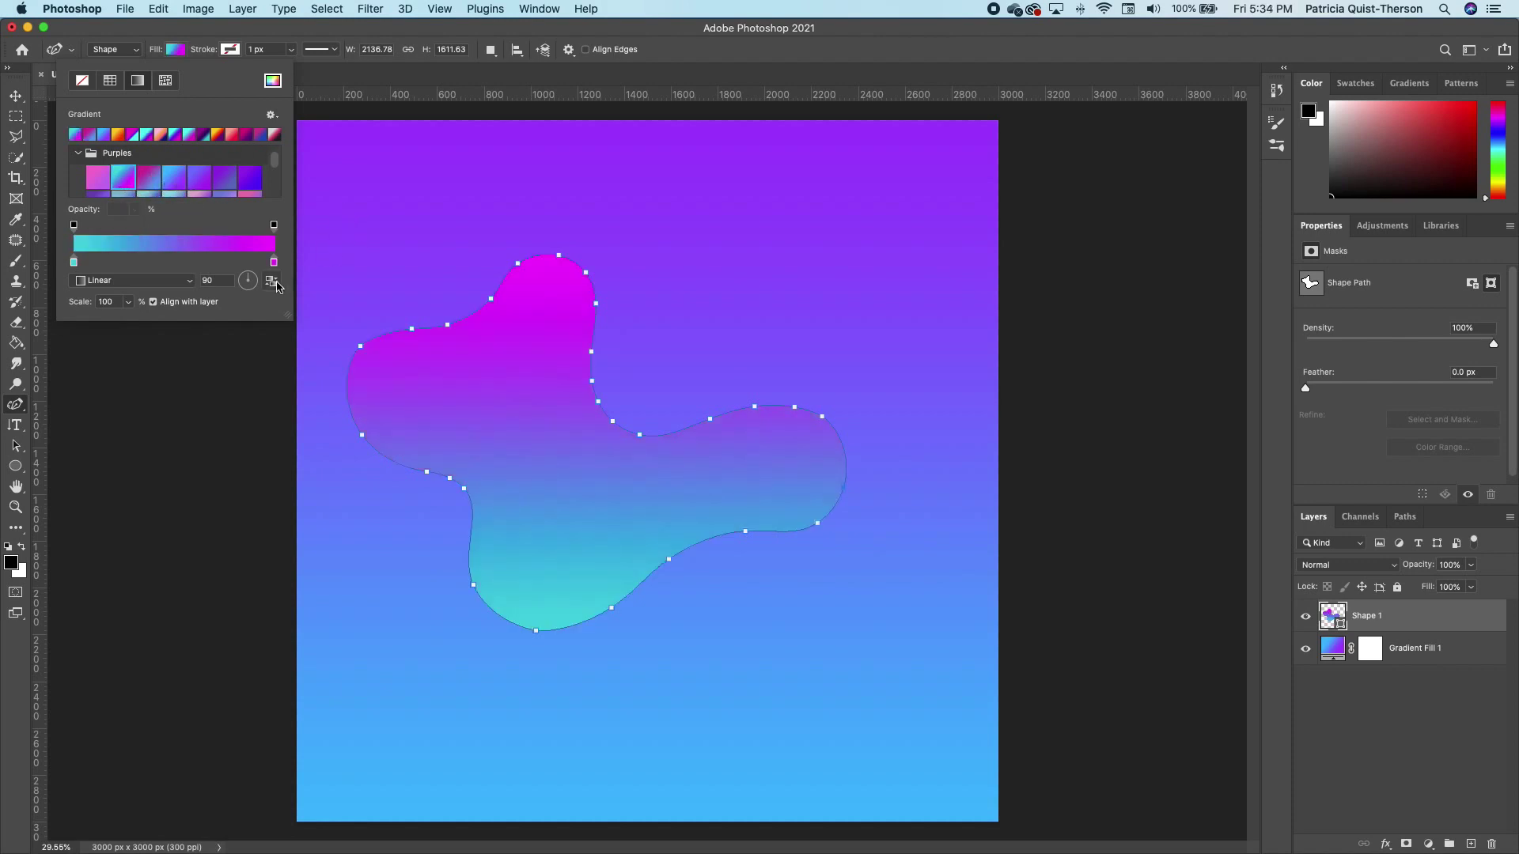
# Drag the magenta stop left and darken its colour to #ba17c0
pyautogui.moveTo(275, 267); pyautogui.dragTo(243, 261)
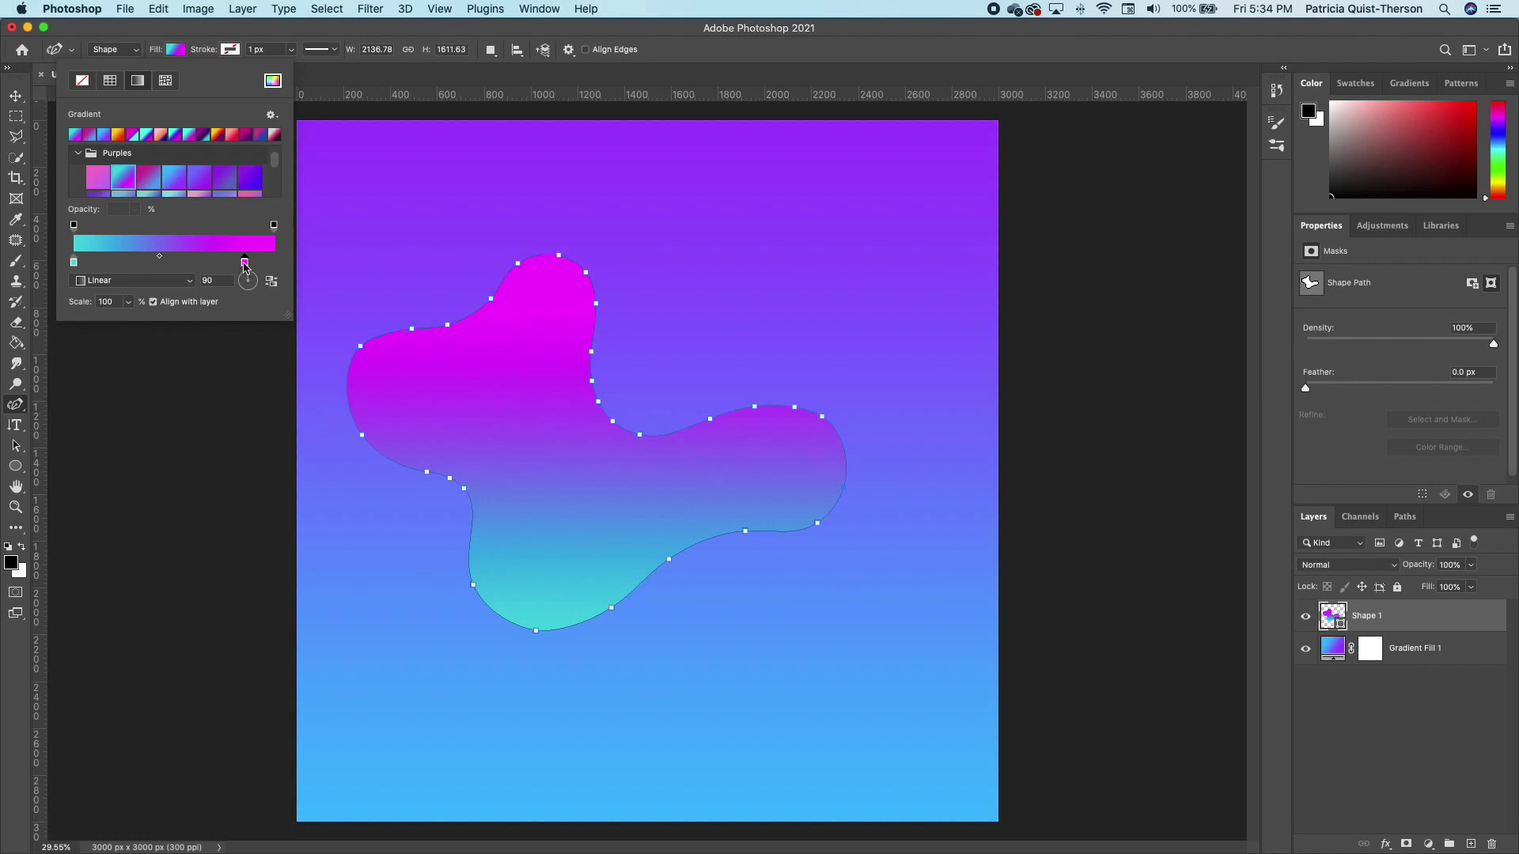
pyautogui.doubleClick(244, 264)
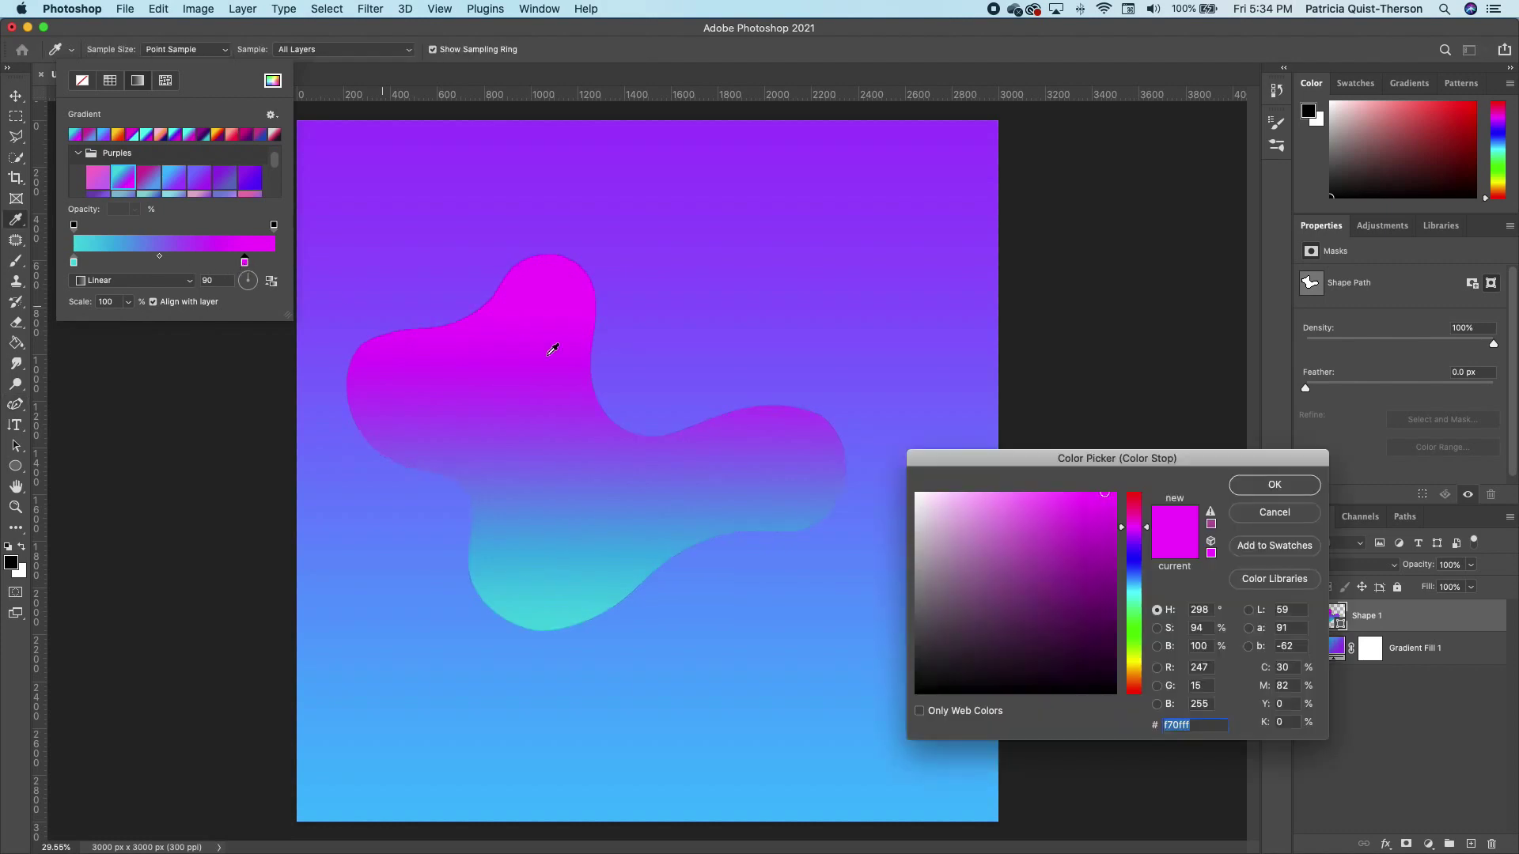
pyautogui.click(1093, 538)
pyautogui.click(1092, 543)
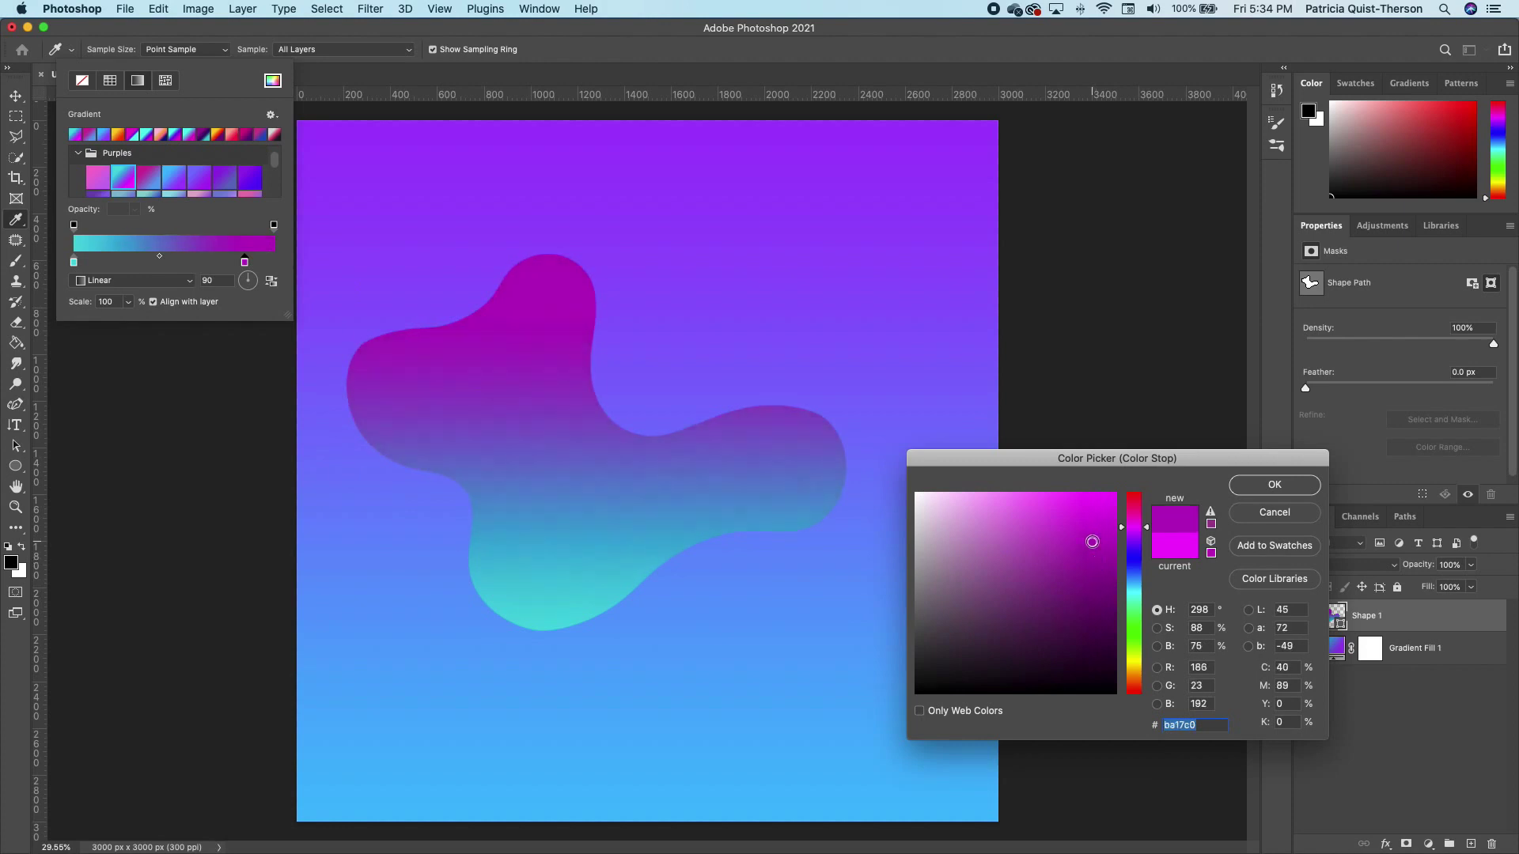
pyautogui.click(1278, 489)
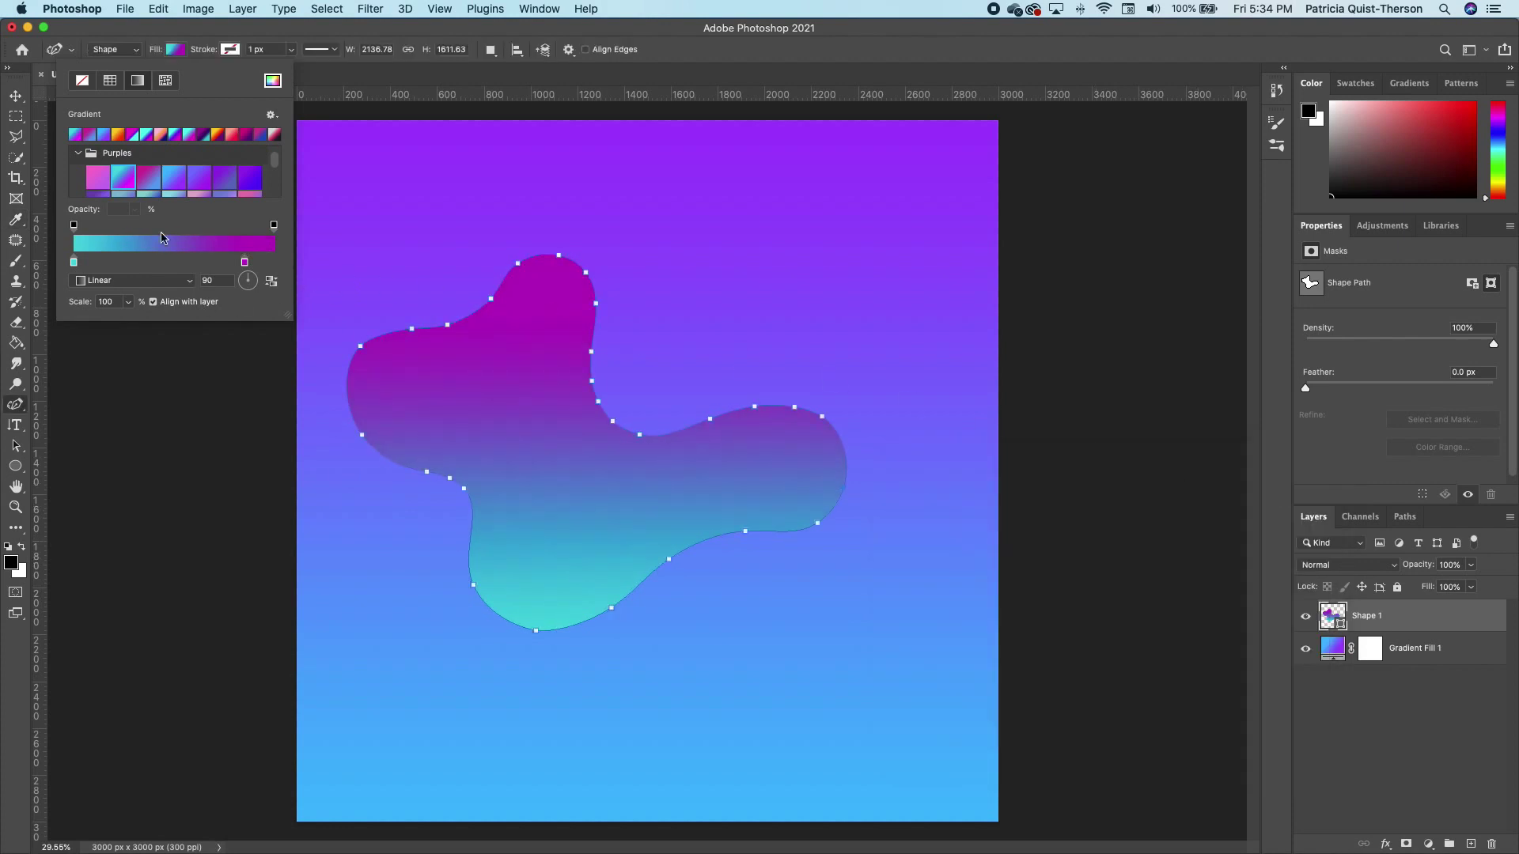
# Shrink the blob to about three quarters size and shift it toward the upper right
pyautogui.click(157, 361)
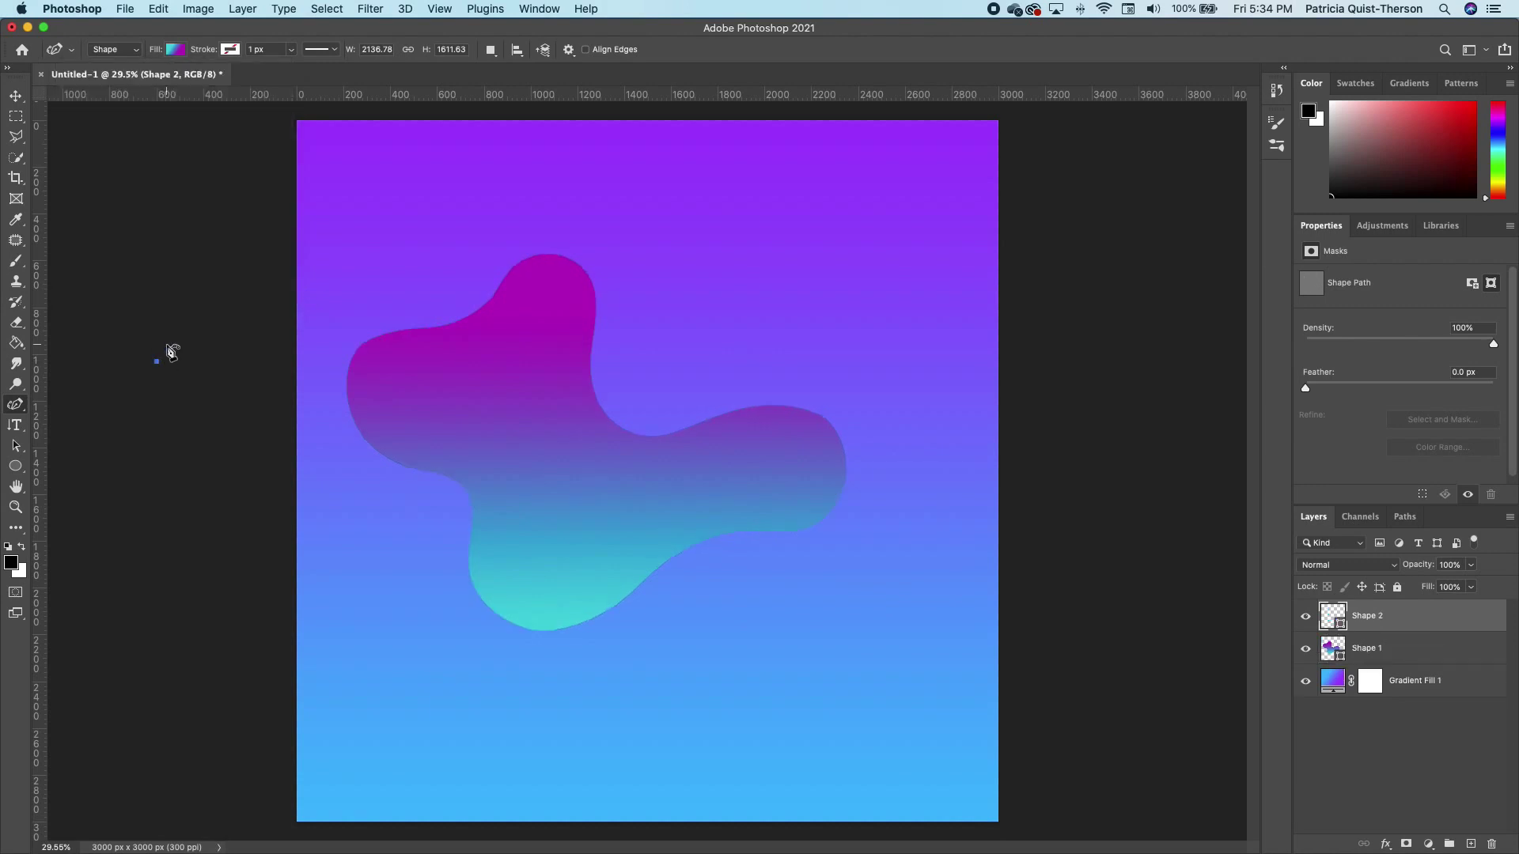
pyautogui.click(16, 95)
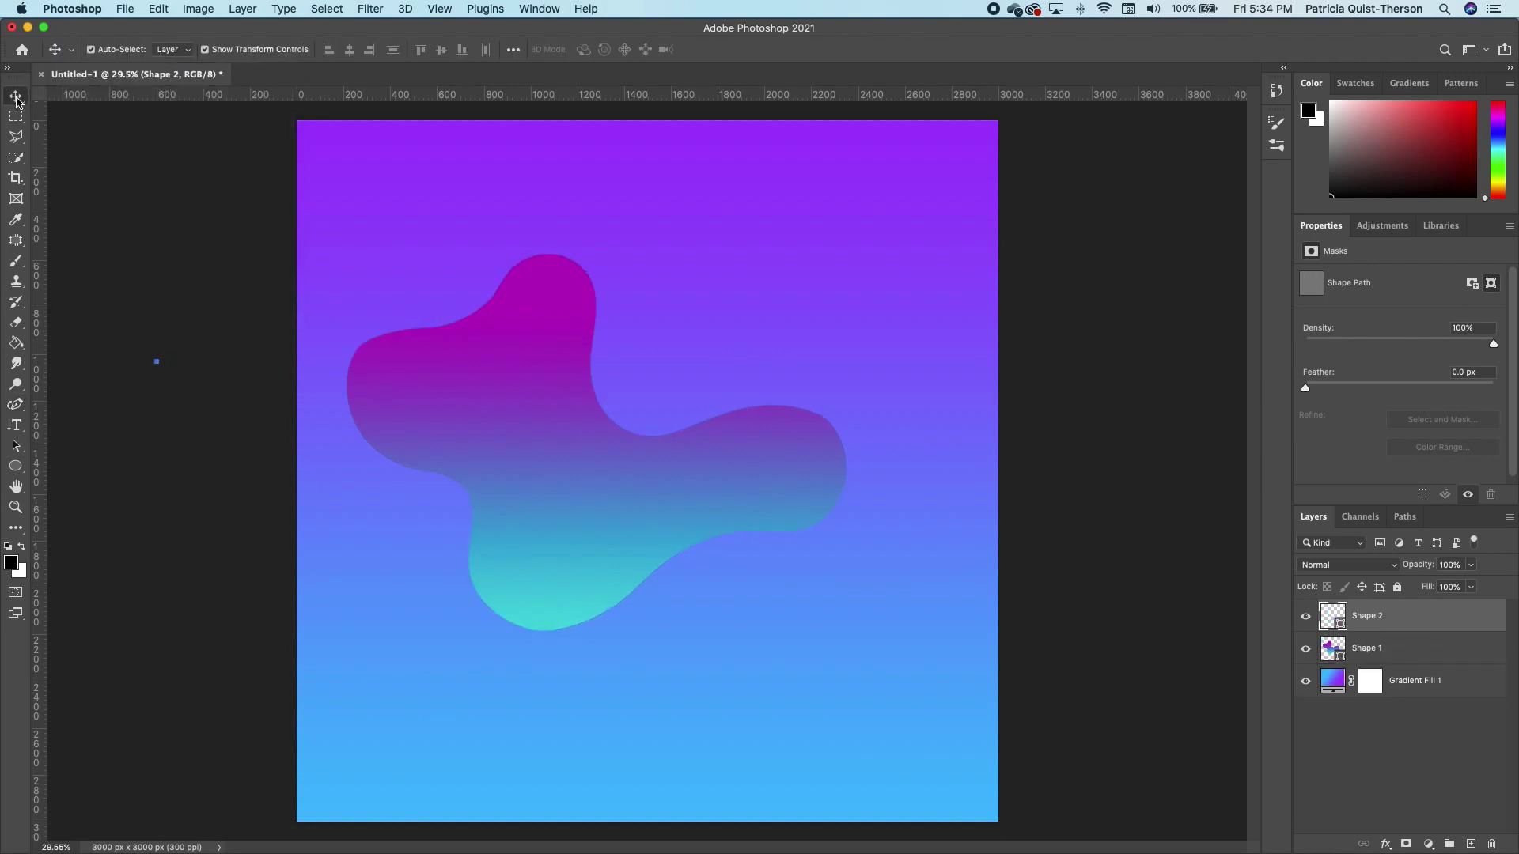
pyautogui.click(617, 483)
pyautogui.moveTo(600, 534); pyautogui.dragTo(677, 450)
pyautogui.moveTo(896, 172); pyautogui.dragTo(777, 261)
pyautogui.moveTo(519, 505); pyautogui.dragTo(684, 414)
pyautogui.press('Return')
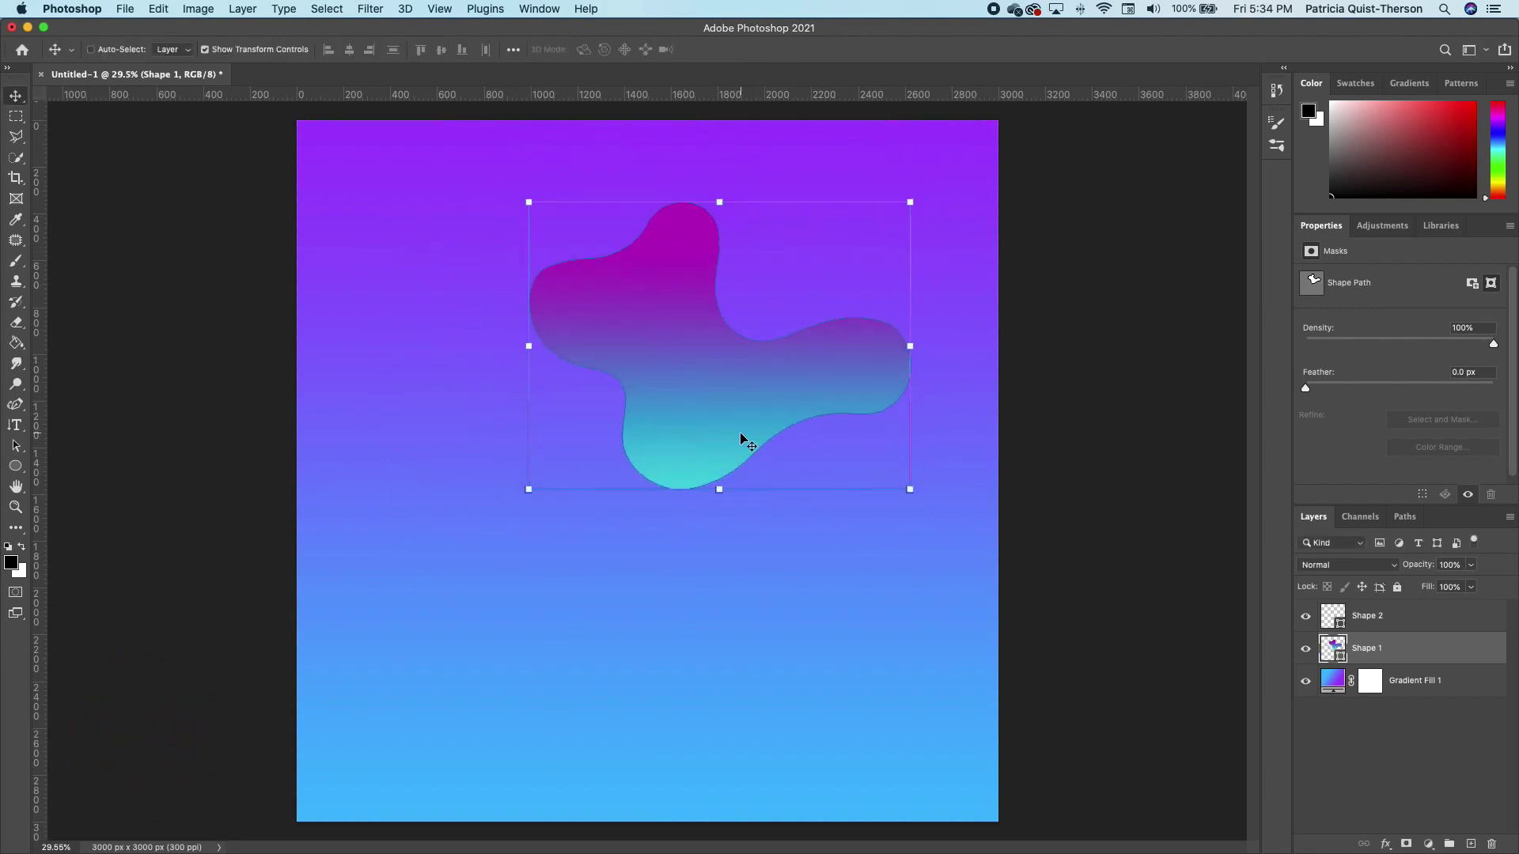
# Duplicate the blob into the lower-left corner, rotated nearly upside down
pyautogui.moveTo(701, 434); pyautogui.dragTo(421, 747)
pyautogui.hotkey('ctrl', 't')
pyautogui.moveTo(661, 766); pyautogui.dragTo(136, 428)
pyautogui.moveTo(580, 715); pyautogui.dragTo(559, 747)
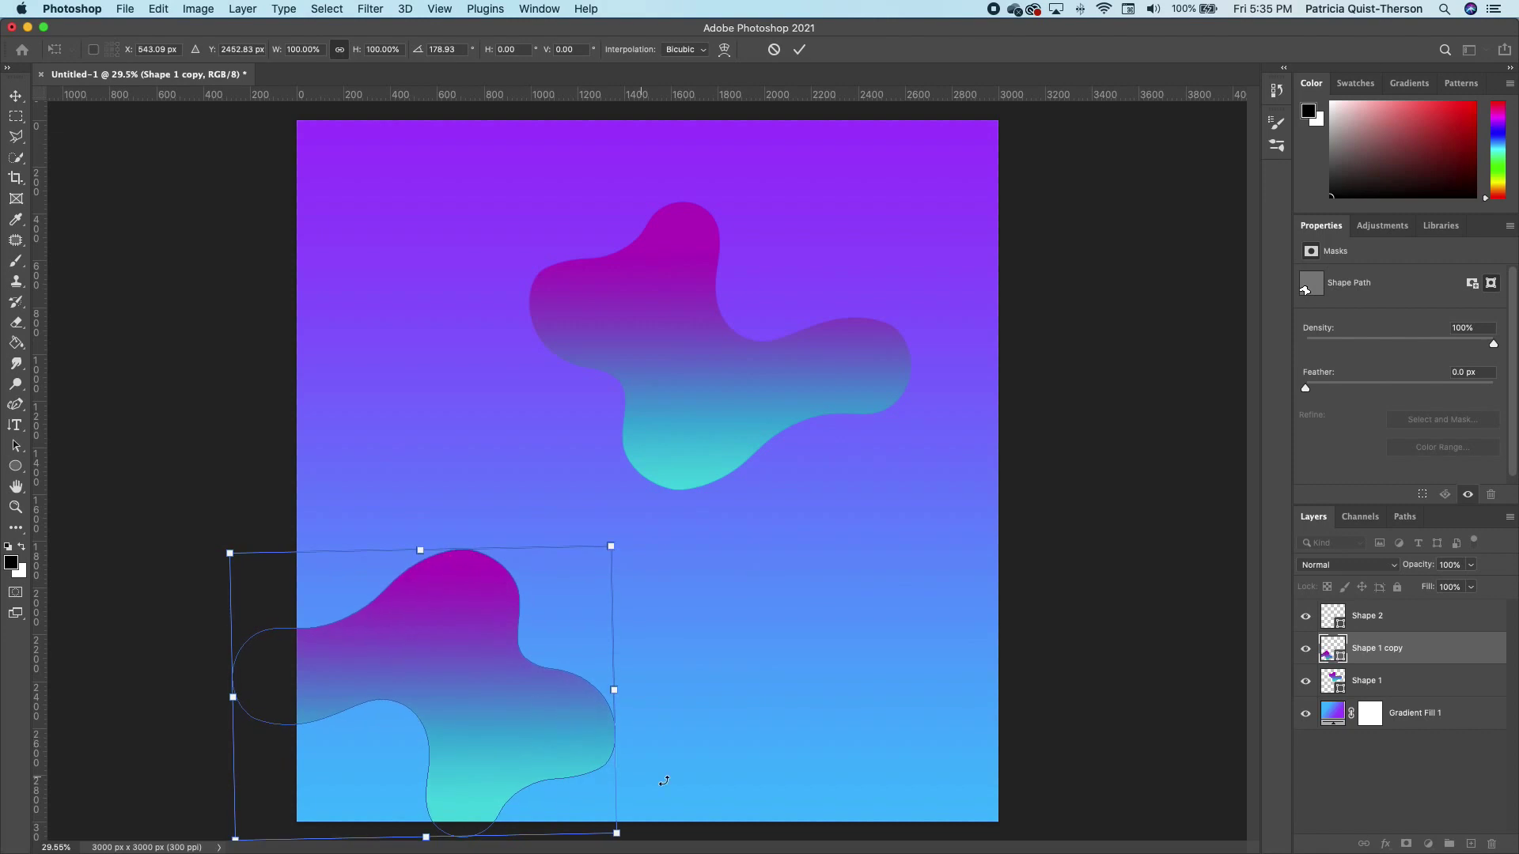
pyautogui.moveTo(636, 836); pyautogui.dragTo(514, 736)
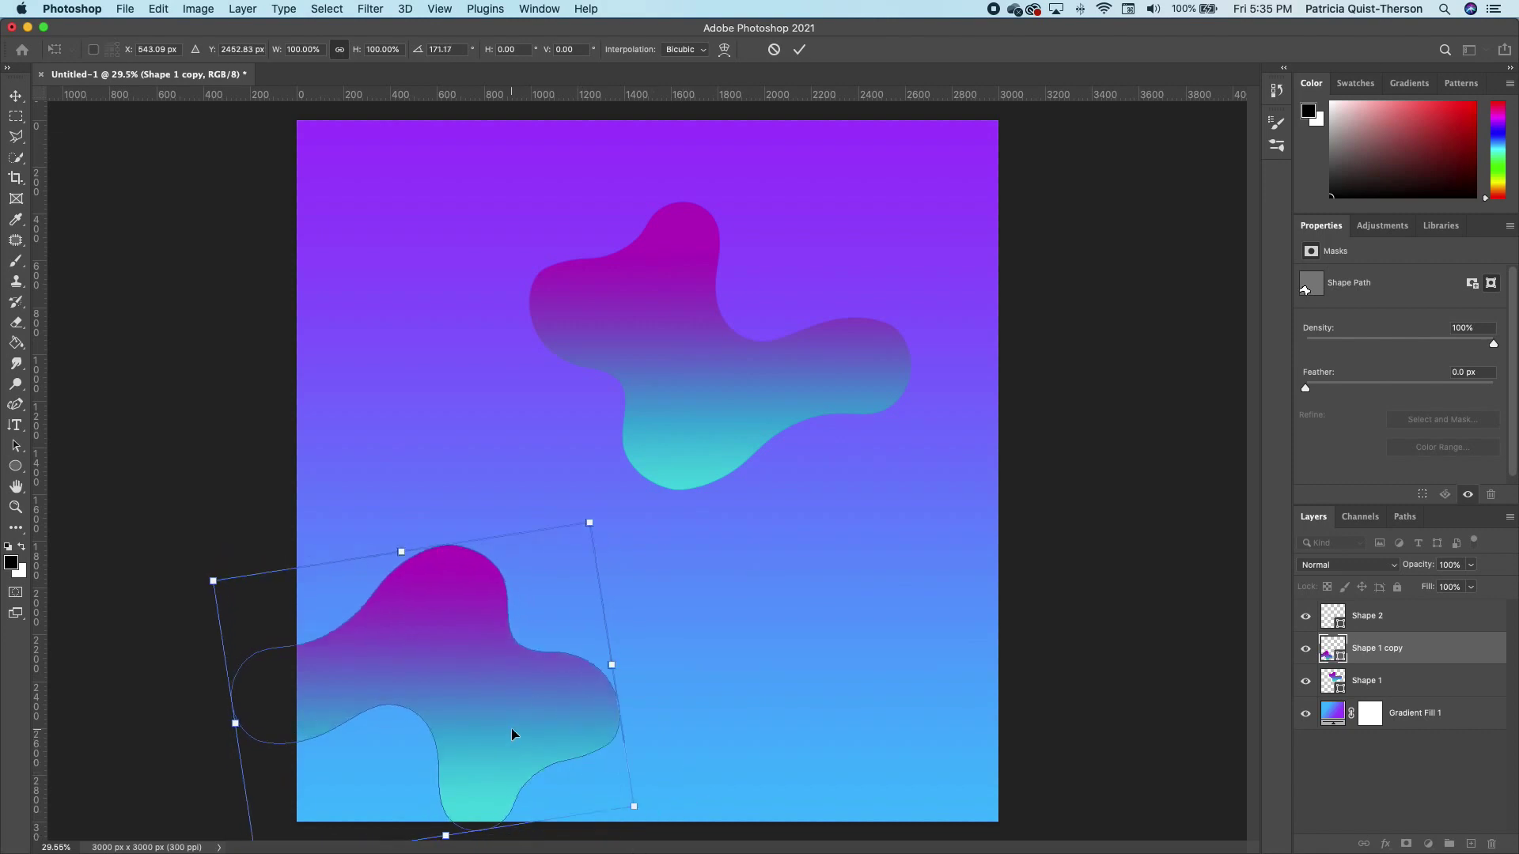
pyautogui.press('Return')
# Enlarge the original blob and place further copies at the lower right and top left
pyautogui.click(638, 635)
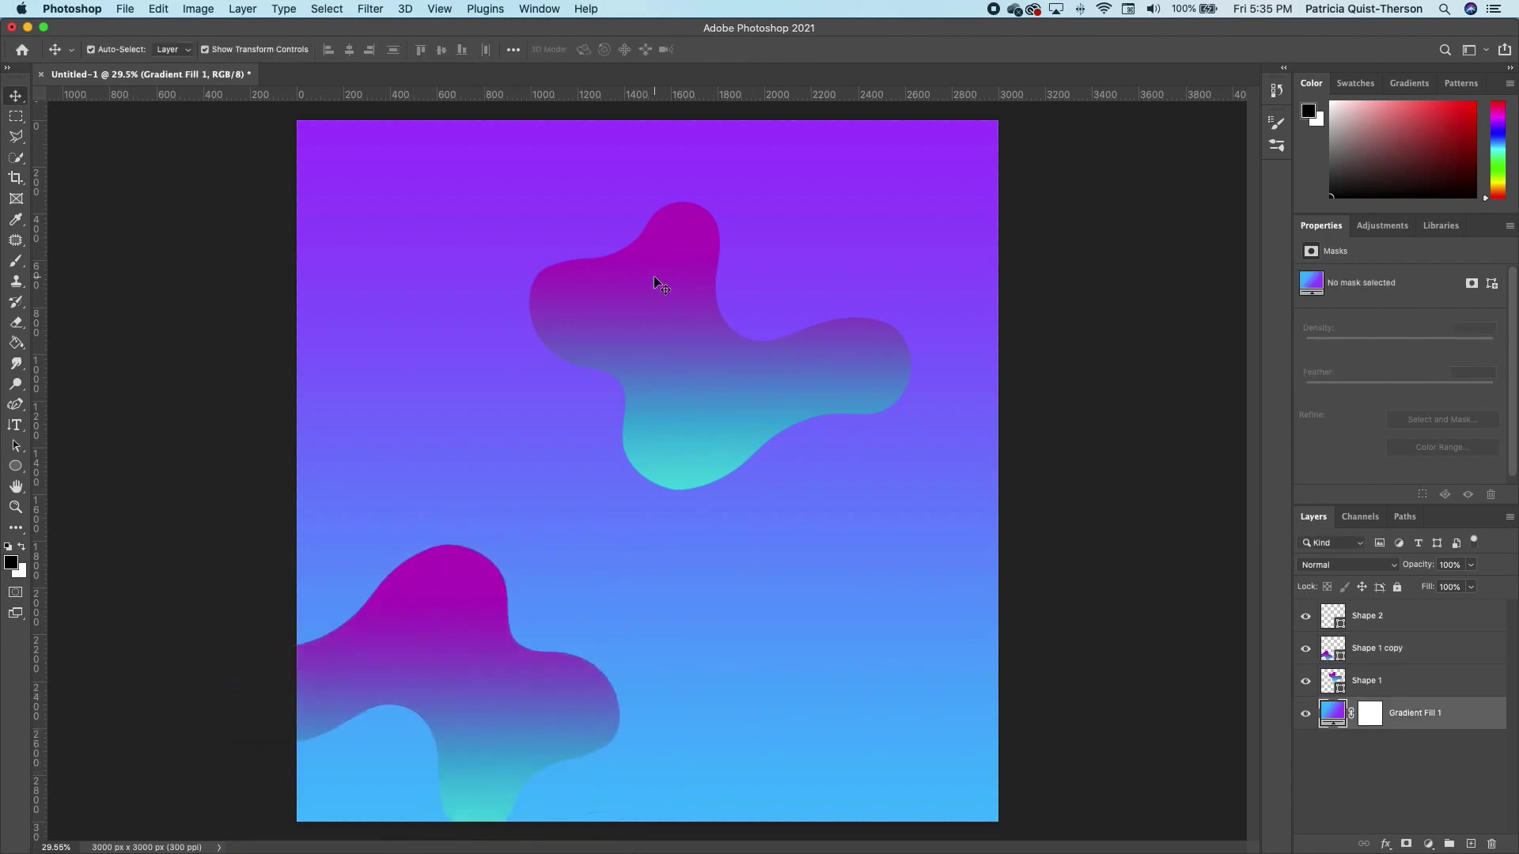
pyautogui.click(686, 338)
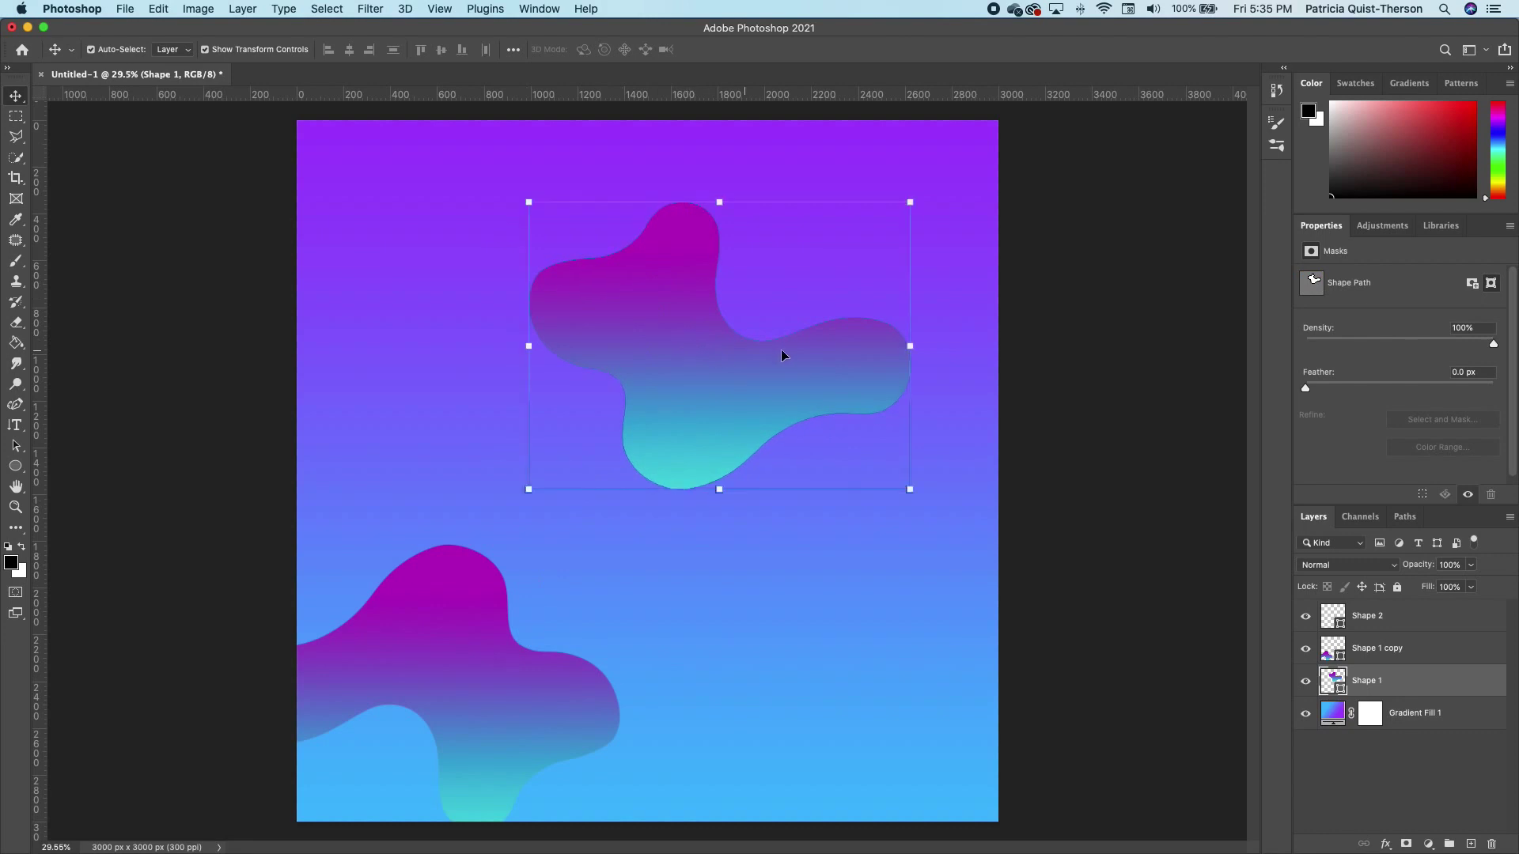
pyautogui.moveTo(910, 202); pyautogui.dragTo(966, 158)
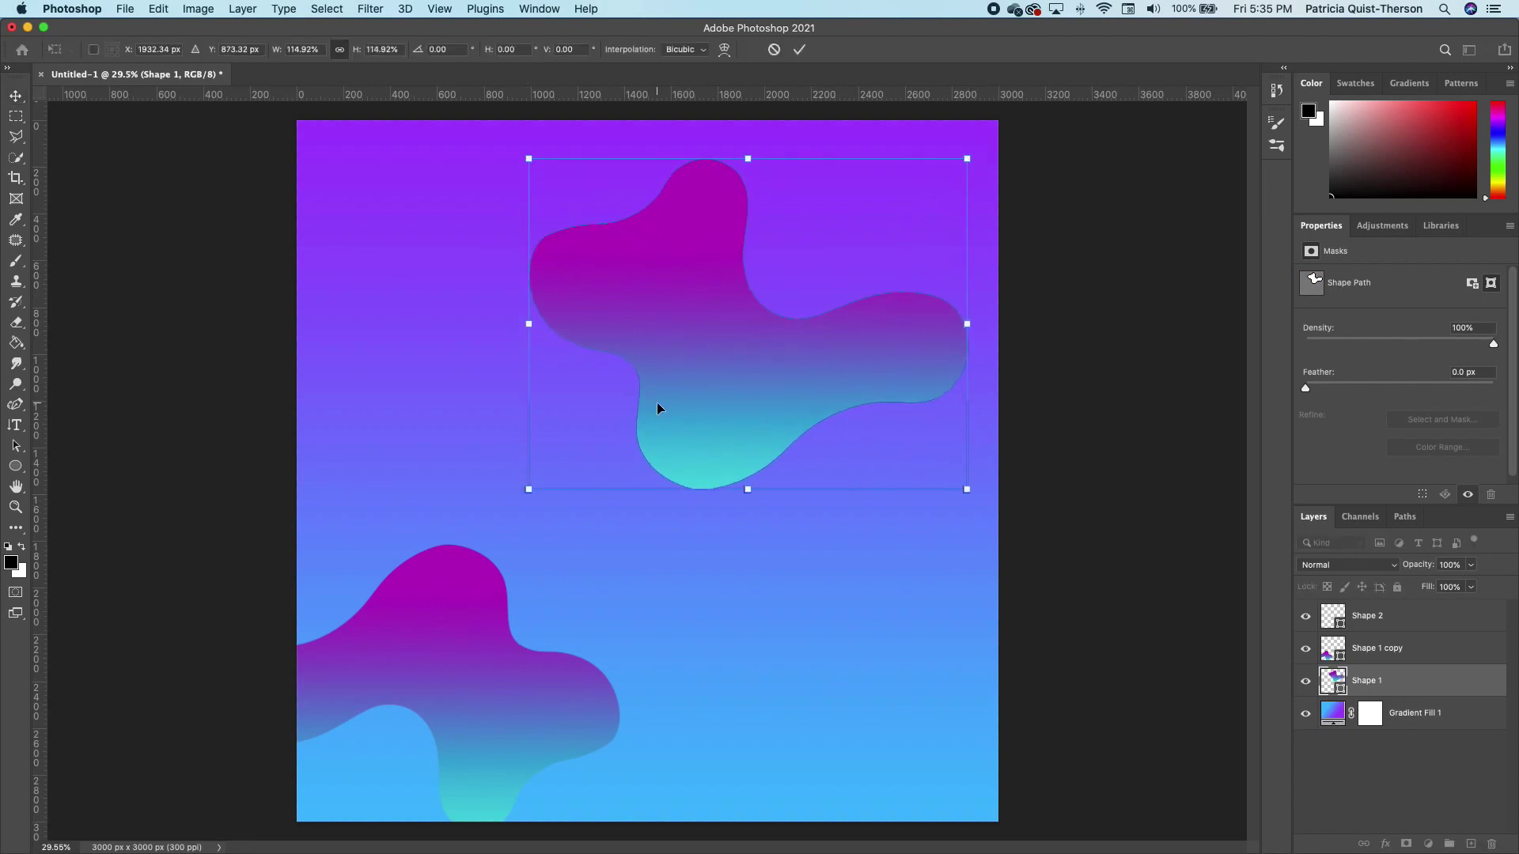
pyautogui.press('super+j')
pyautogui.moveTo(727, 430); pyautogui.dragTo(973, 731)
pyautogui.press('Return')
pyautogui.click(751, 356)
pyautogui.moveTo(751, 356); pyautogui.dragTo(310, 206)
pyautogui.click(485, 397)
# Add a smaller, rotated blob copy tucked under the upper-left blob
pyautogui.click(651, 342)
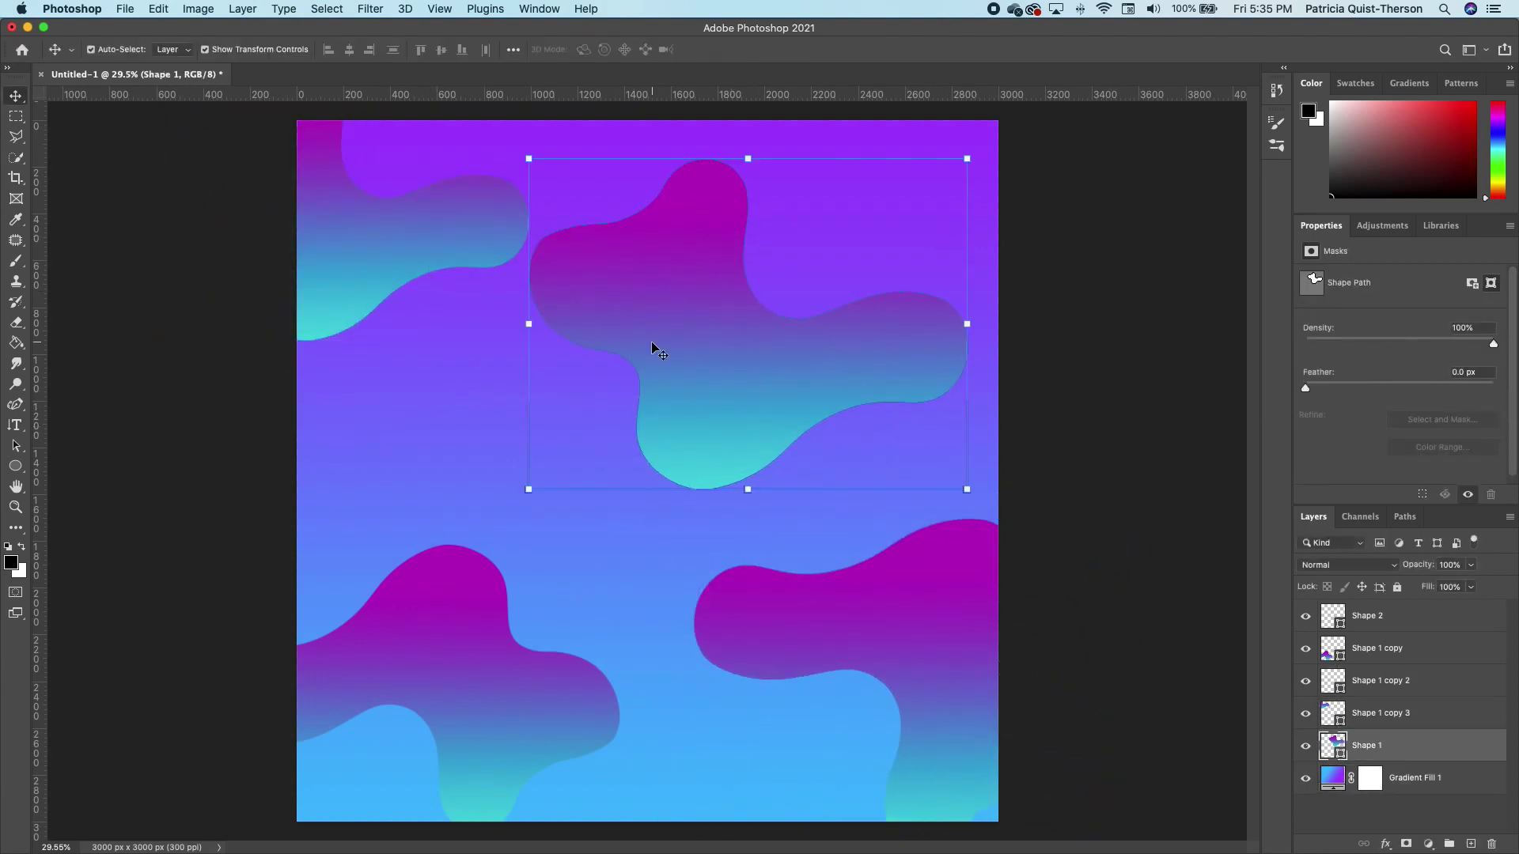
pyautogui.press('super+j')
pyautogui.moveTo(651, 342); pyautogui.dragTo(488, 394)
pyautogui.press('super+t')
pyautogui.moveTo(804, 542); pyautogui.dragTo(512, 491)
pyautogui.press('Return')
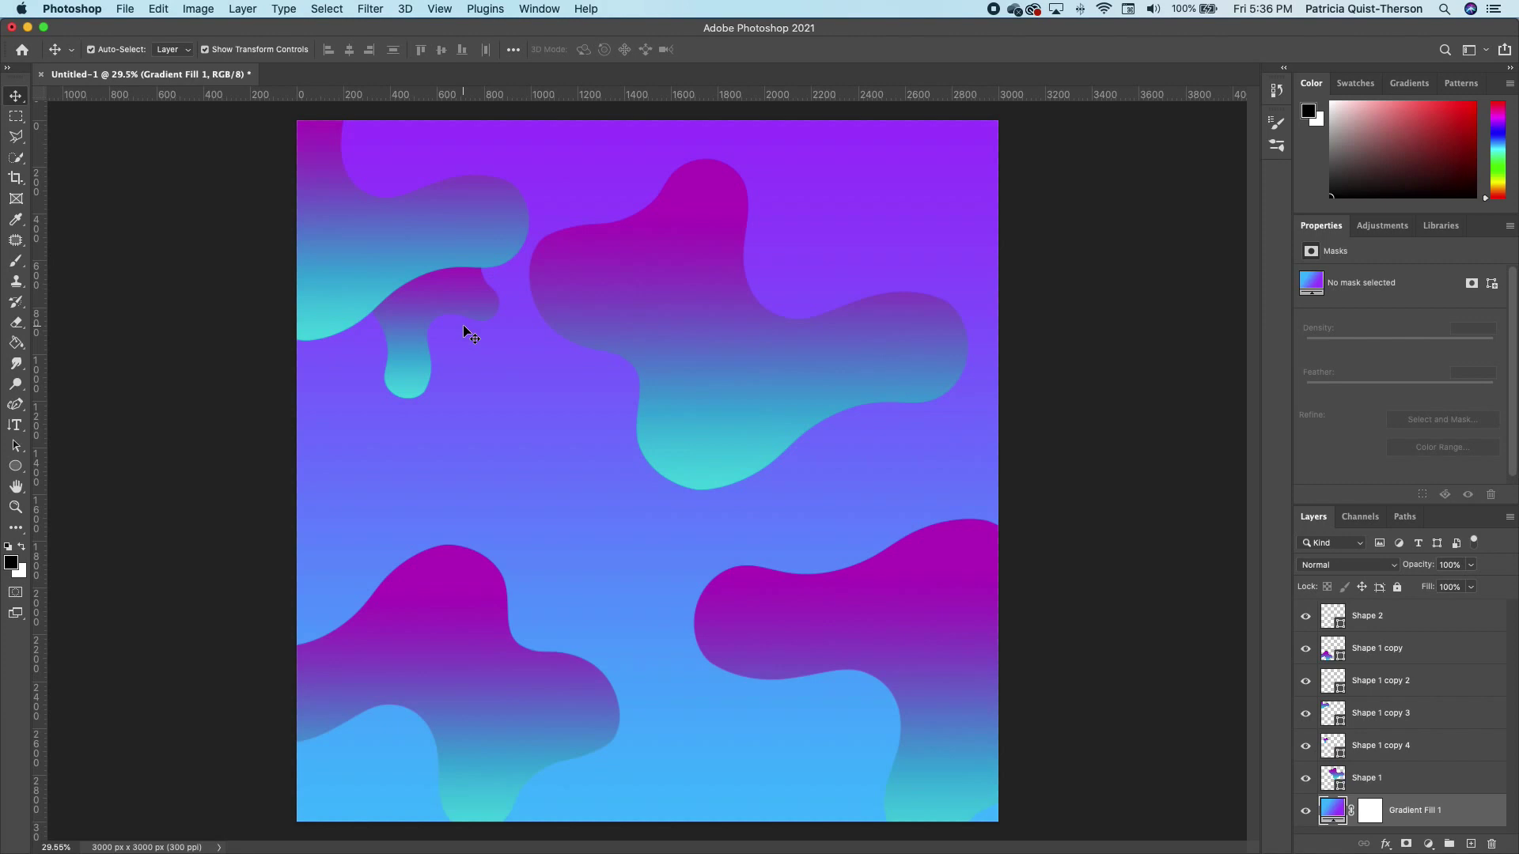
# Draw a white horizontal line across the top with the Line Tool and offset a copy just below
pyautogui.click(16, 466)
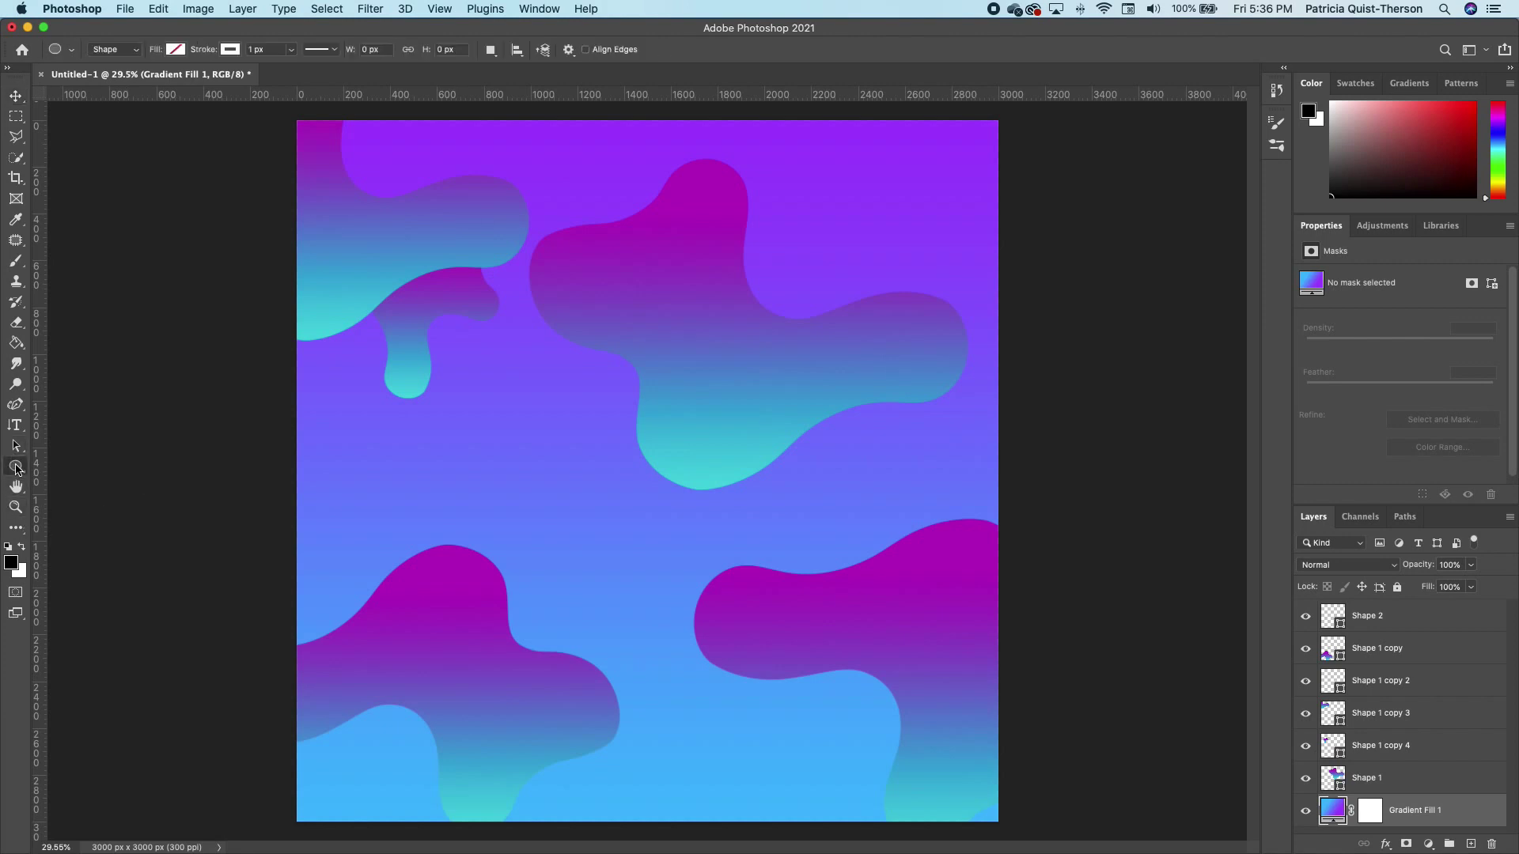
pyautogui.rightClick(16, 467)
pyautogui.click(99, 545)
pyautogui.moveTo(278, 142); pyautogui.dragTo(1019, 141)
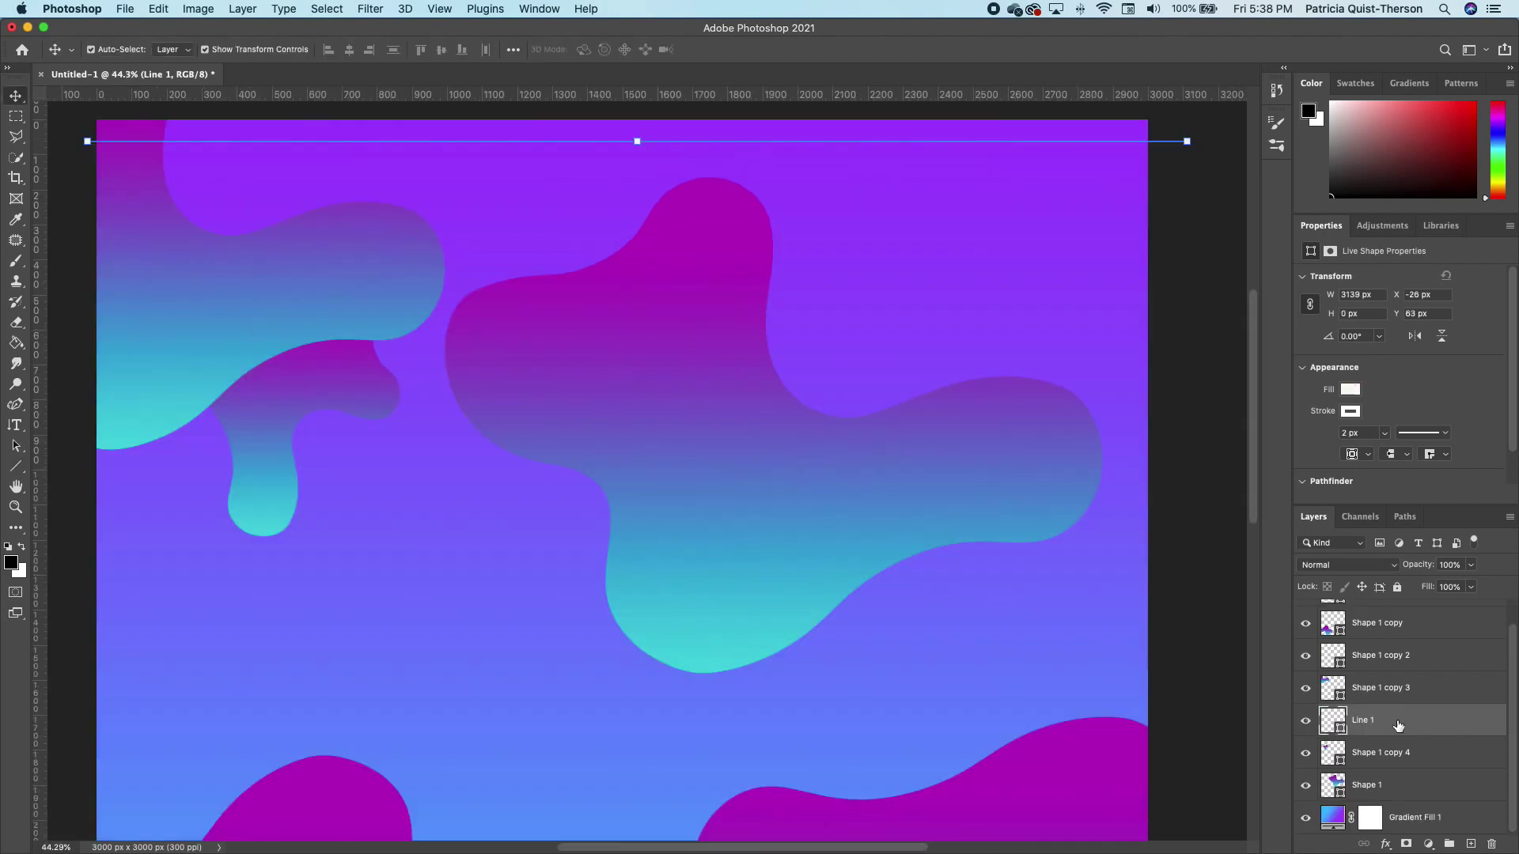
pyautogui.moveTo(1384, 719); pyautogui.dragTo(1400, 614)
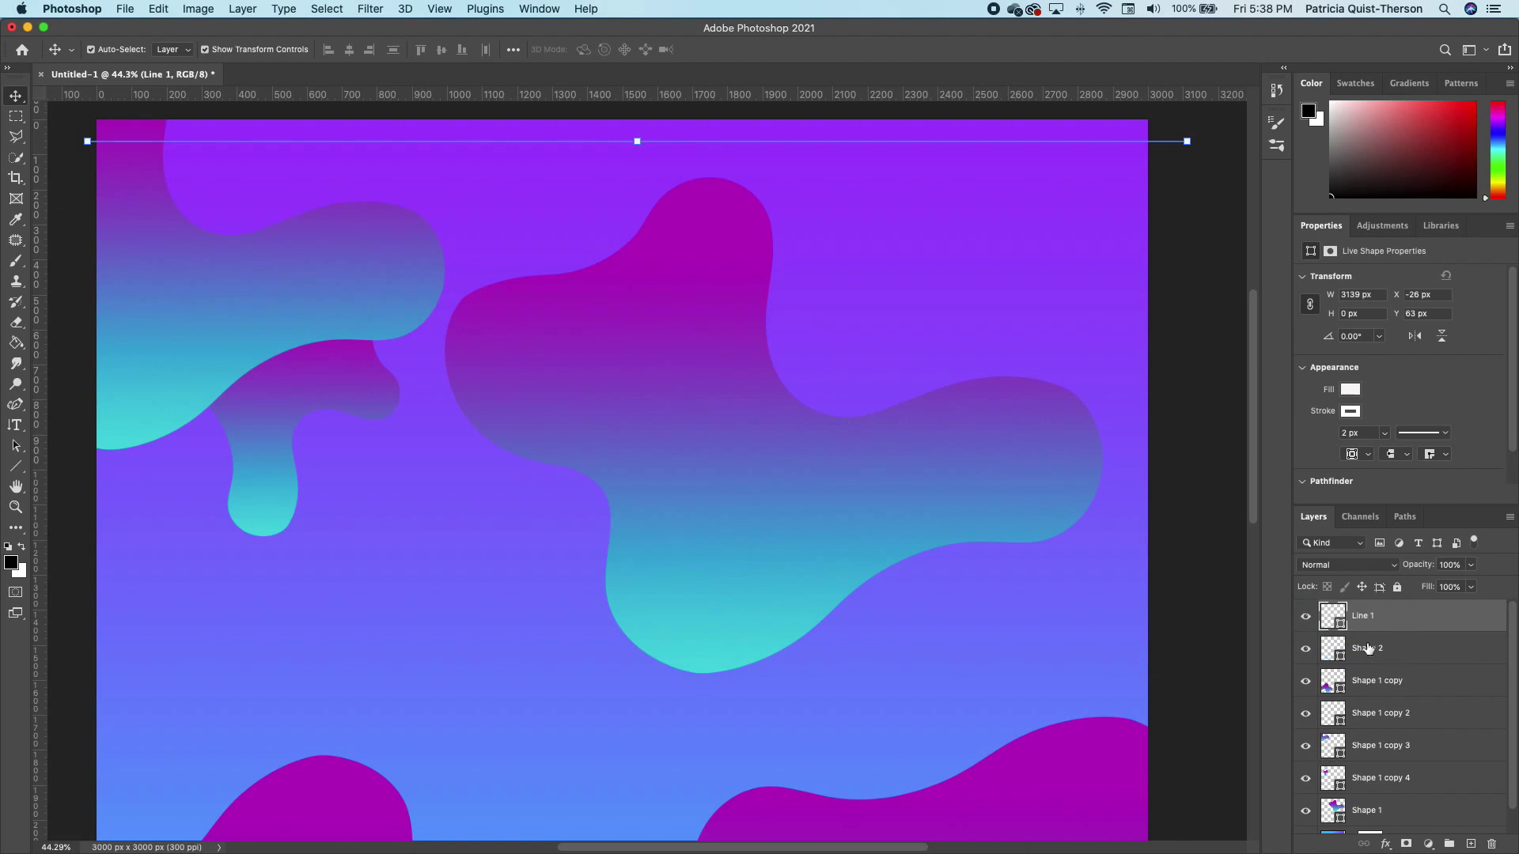
pyautogui.press('super+j')
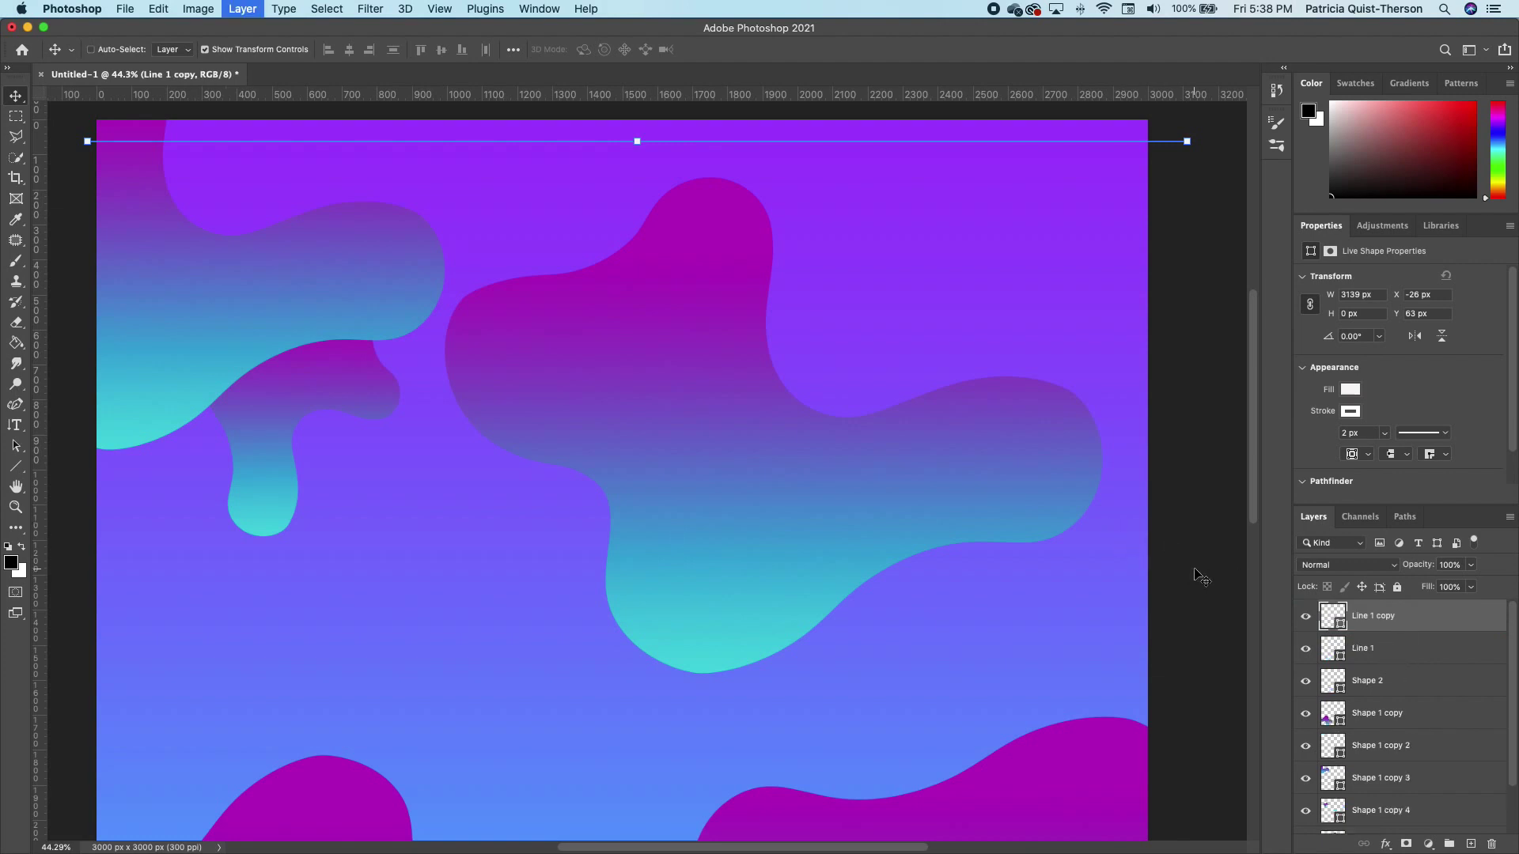
pyautogui.press('super+t')
pyautogui.moveTo(653, 141); pyautogui.dragTo(655, 153)
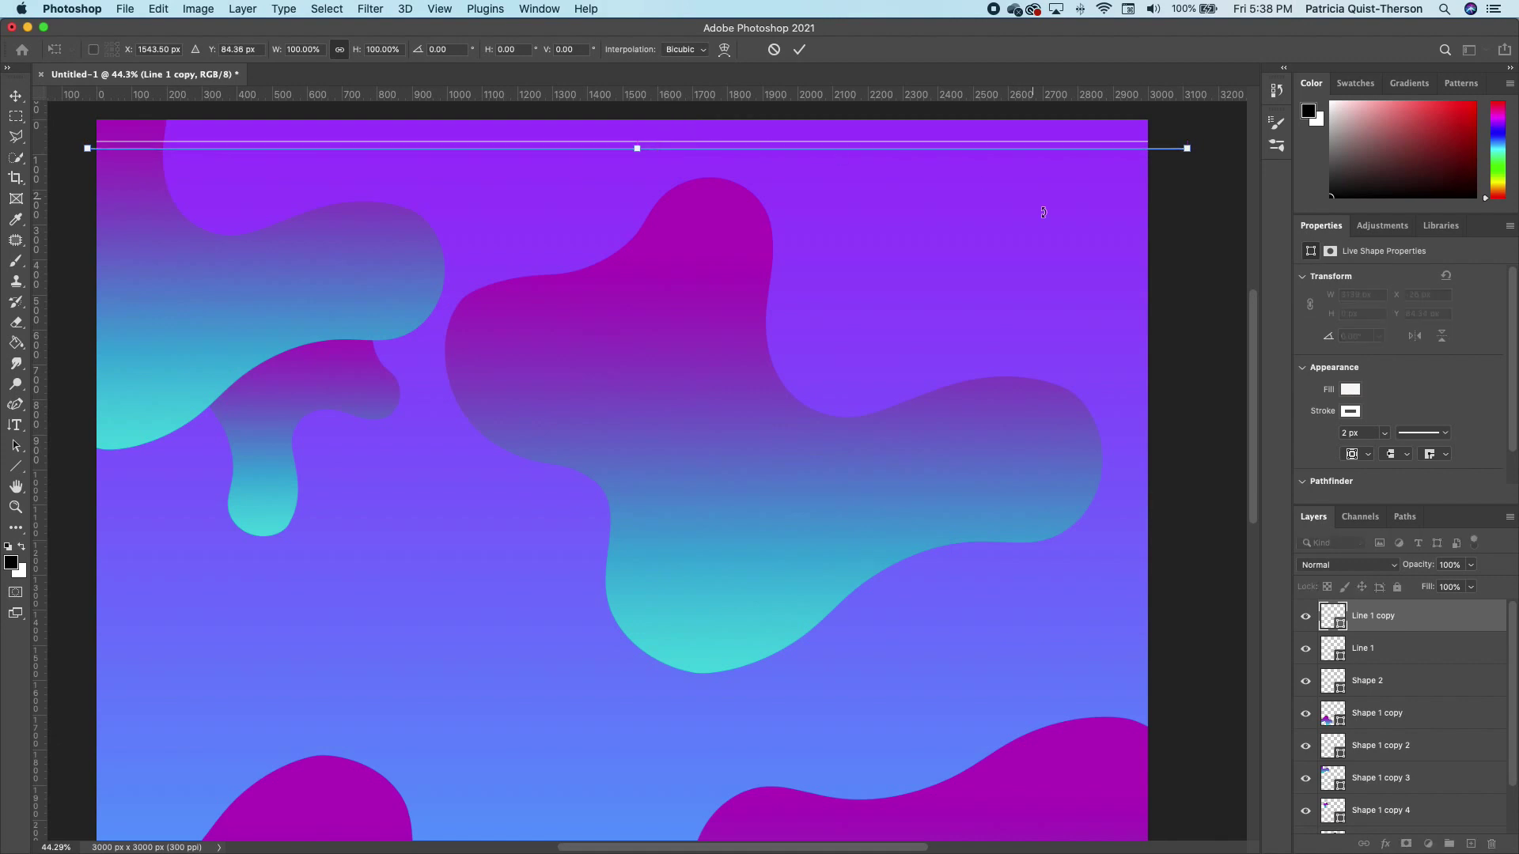
# Duplicate the lines repeatedly, offsetting copies downward to build a stack of eight
pyautogui.keyDown('shift'); pyautogui.click(1398, 653); pyautogui.keyUp('shift')
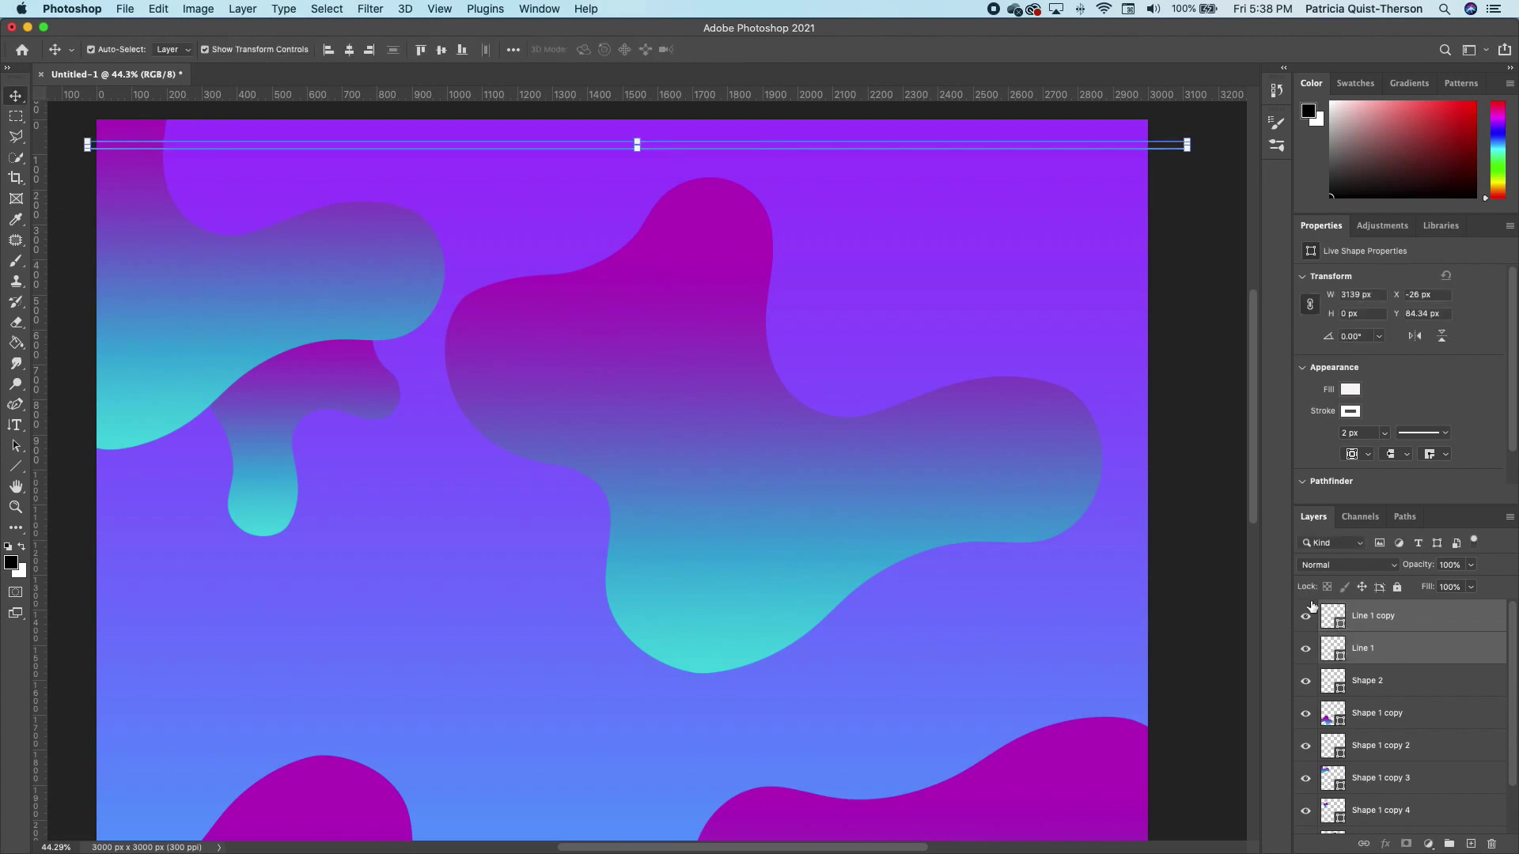
pyautogui.press('super+j')
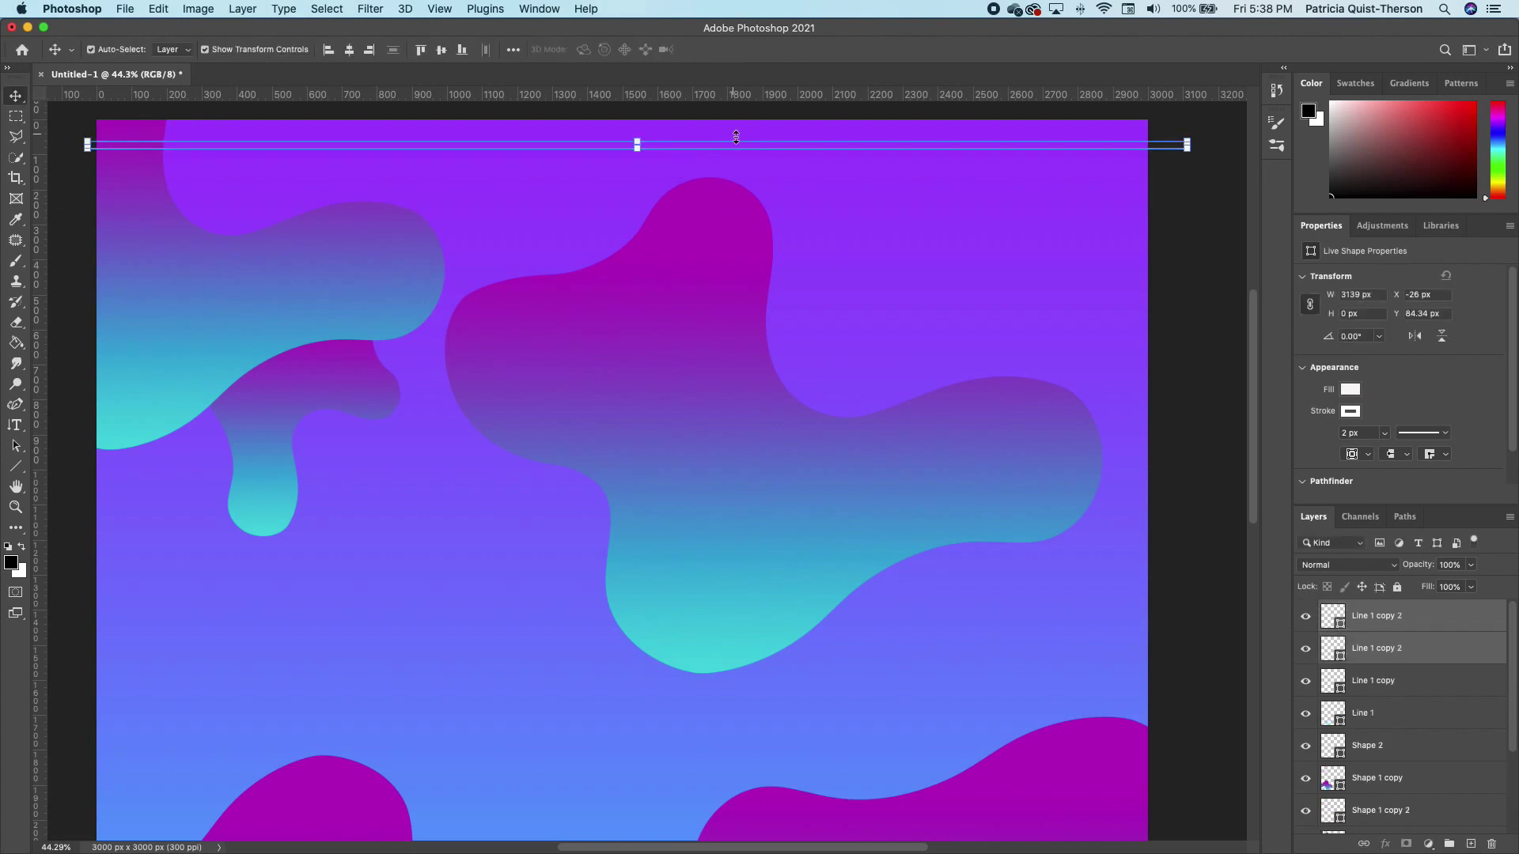
pyautogui.click(786, 146)
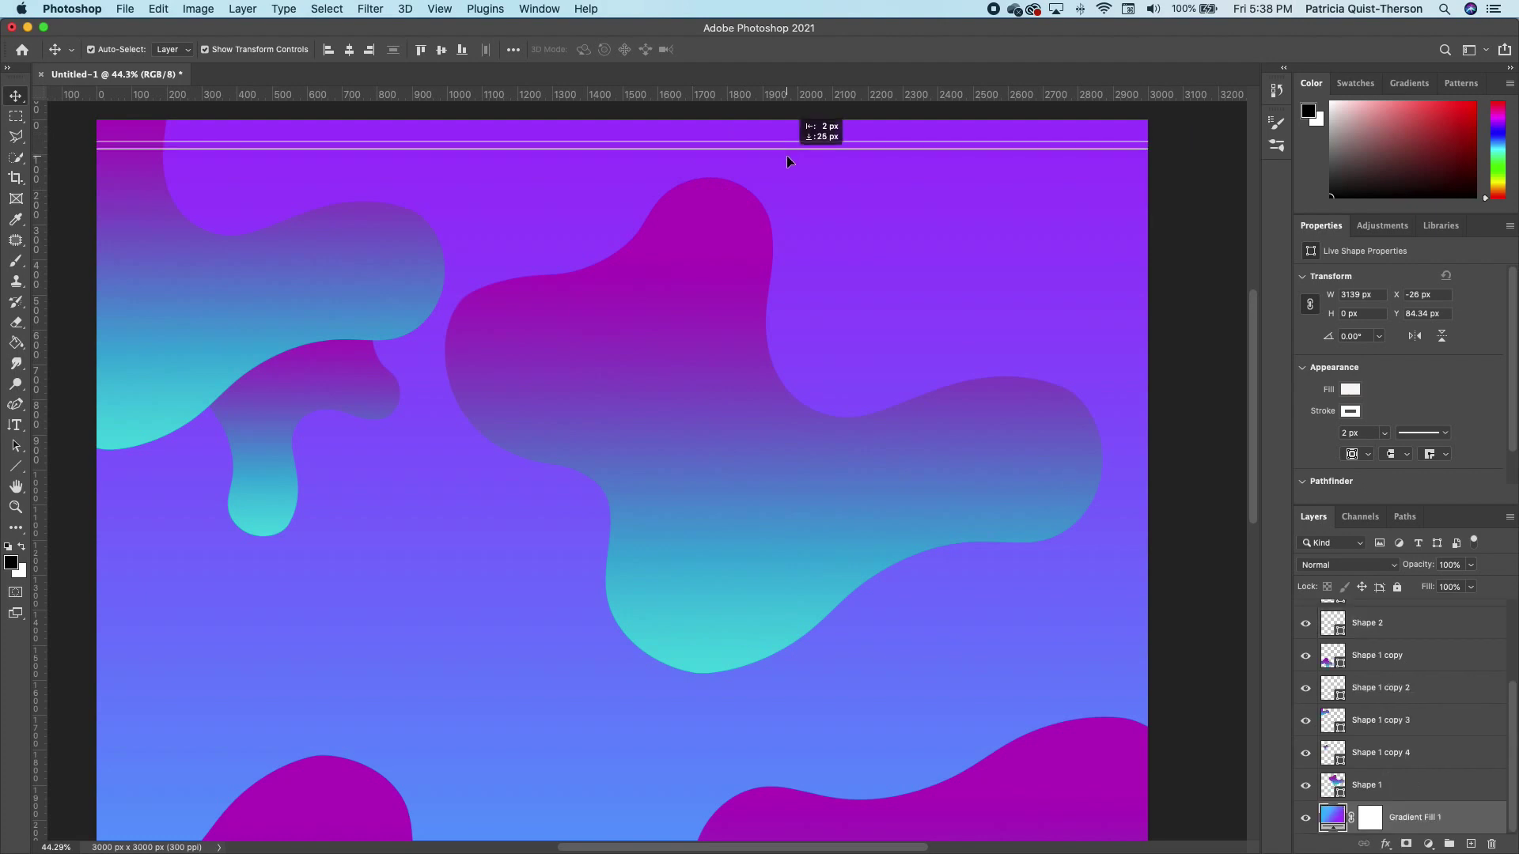
pyautogui.scroll(3, 1400, 658)
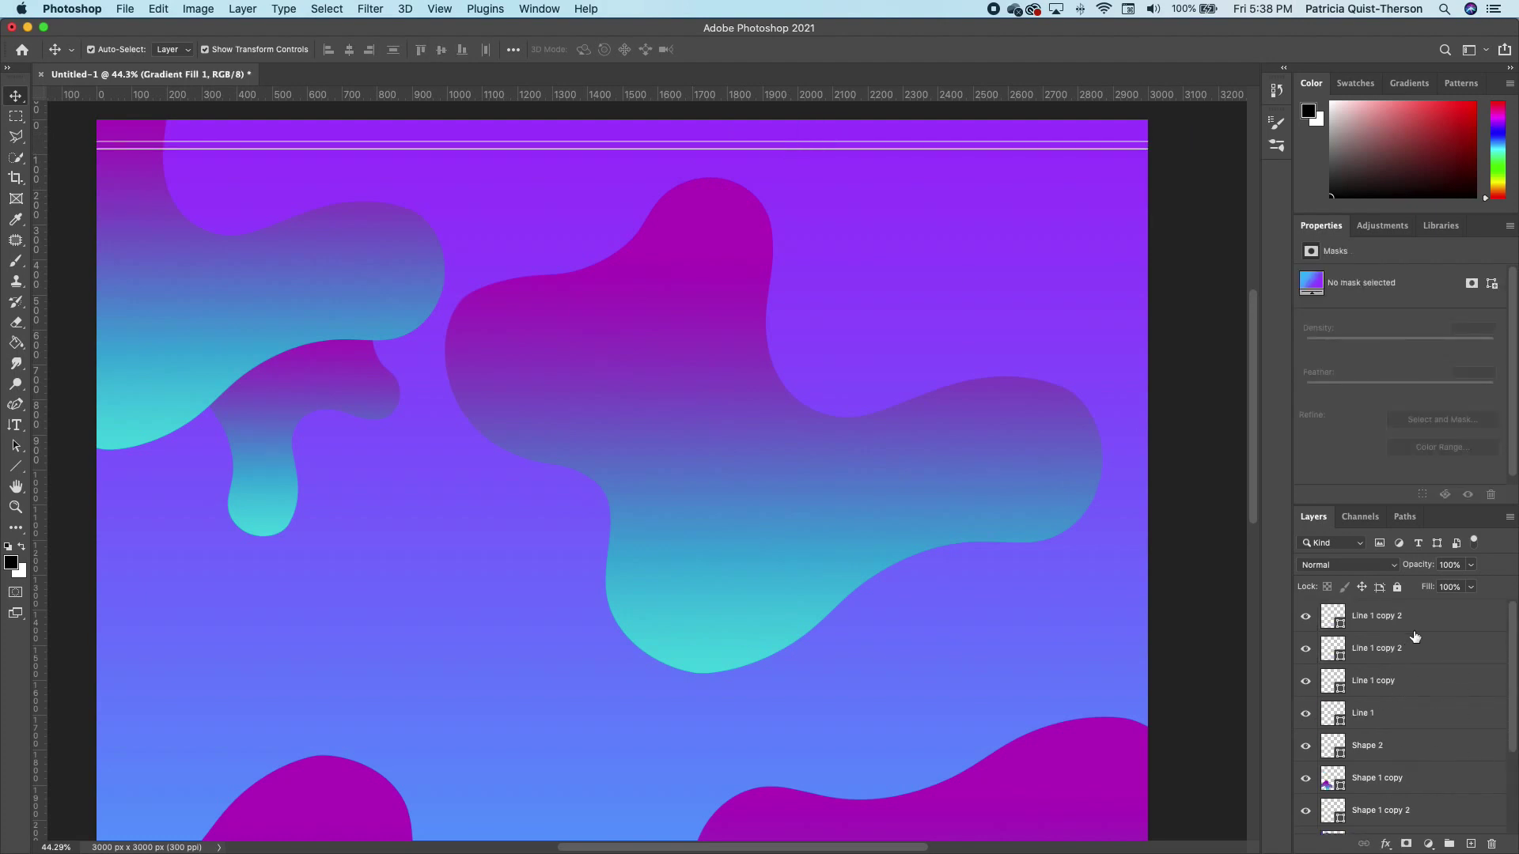
pyautogui.click(1415, 627)
pyautogui.keyDown('shift'); pyautogui.click(1419, 638); pyautogui.keyUp('shift')
pyautogui.moveTo(734, 150); pyautogui.dragTo(734, 166)
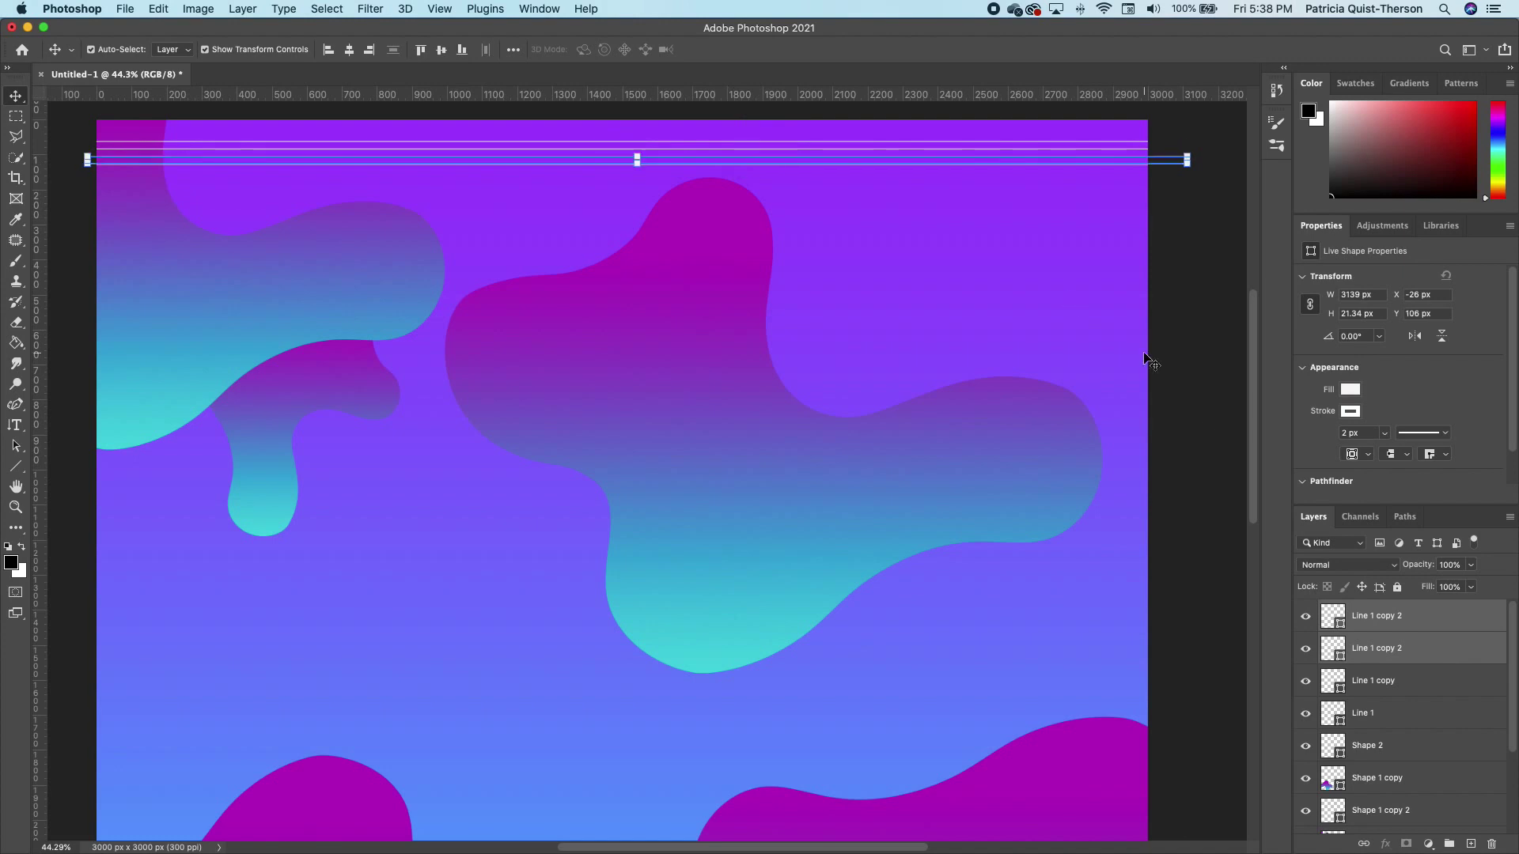
pyautogui.keyDown('shift'); pyautogui.click(1376, 717); pyautogui.keyUp('shift')
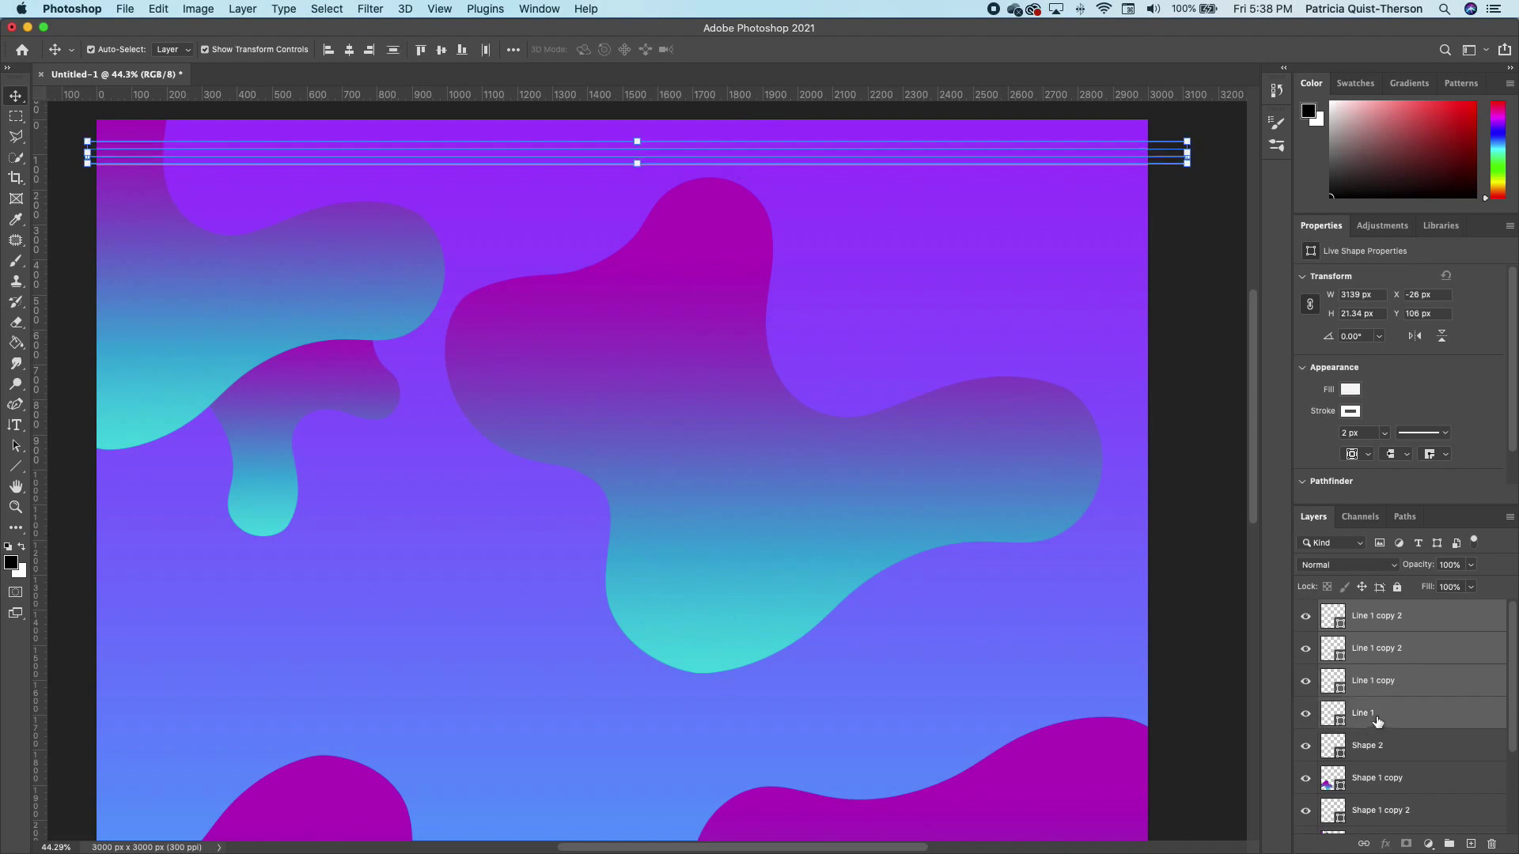
pyautogui.press('super+j')
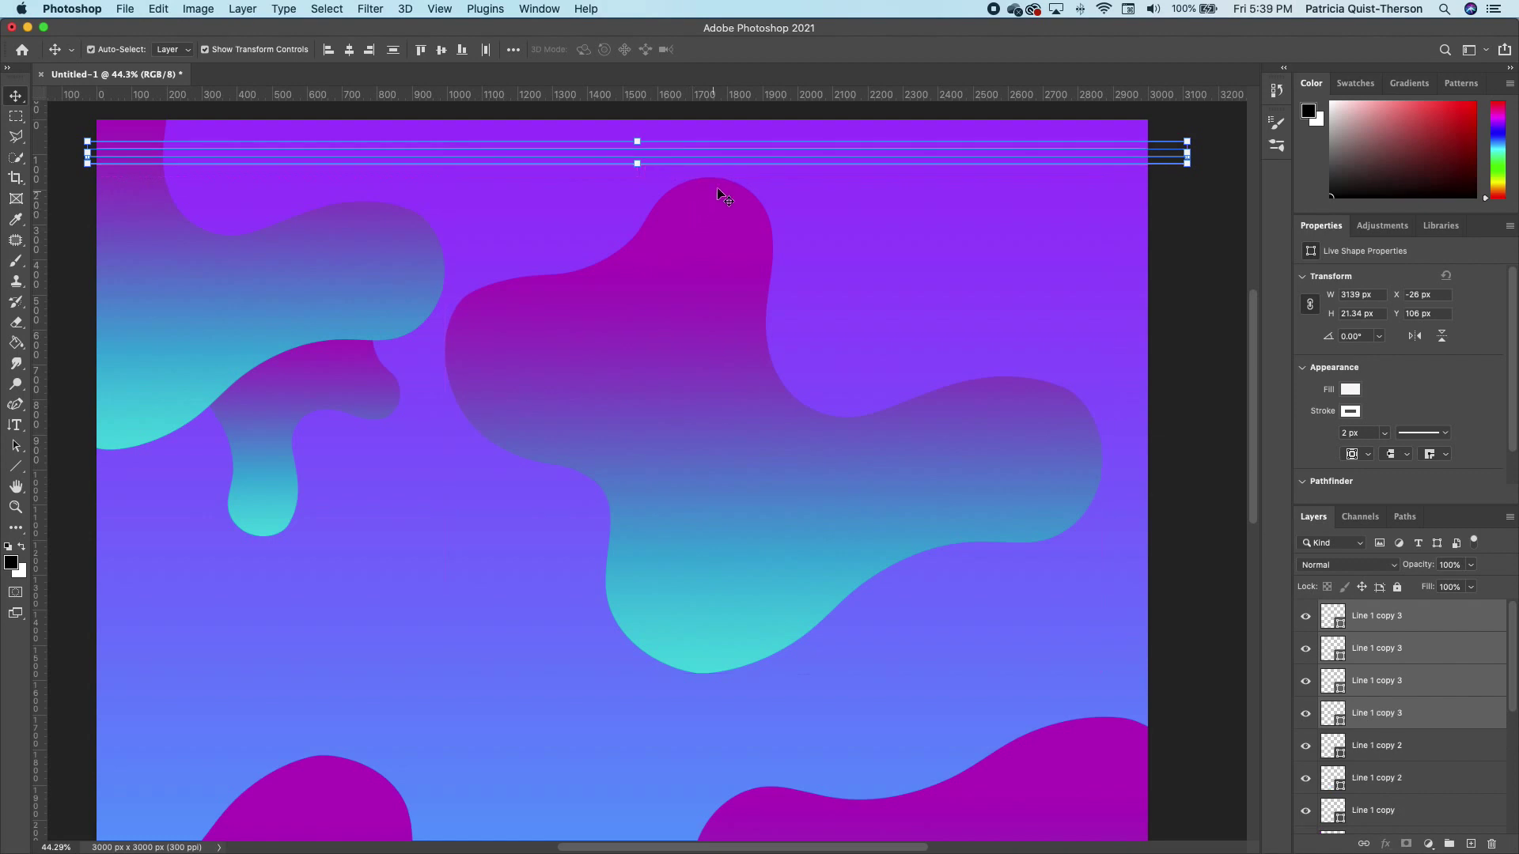
pyautogui.moveTo(908, 163); pyautogui.dragTo(912, 196)
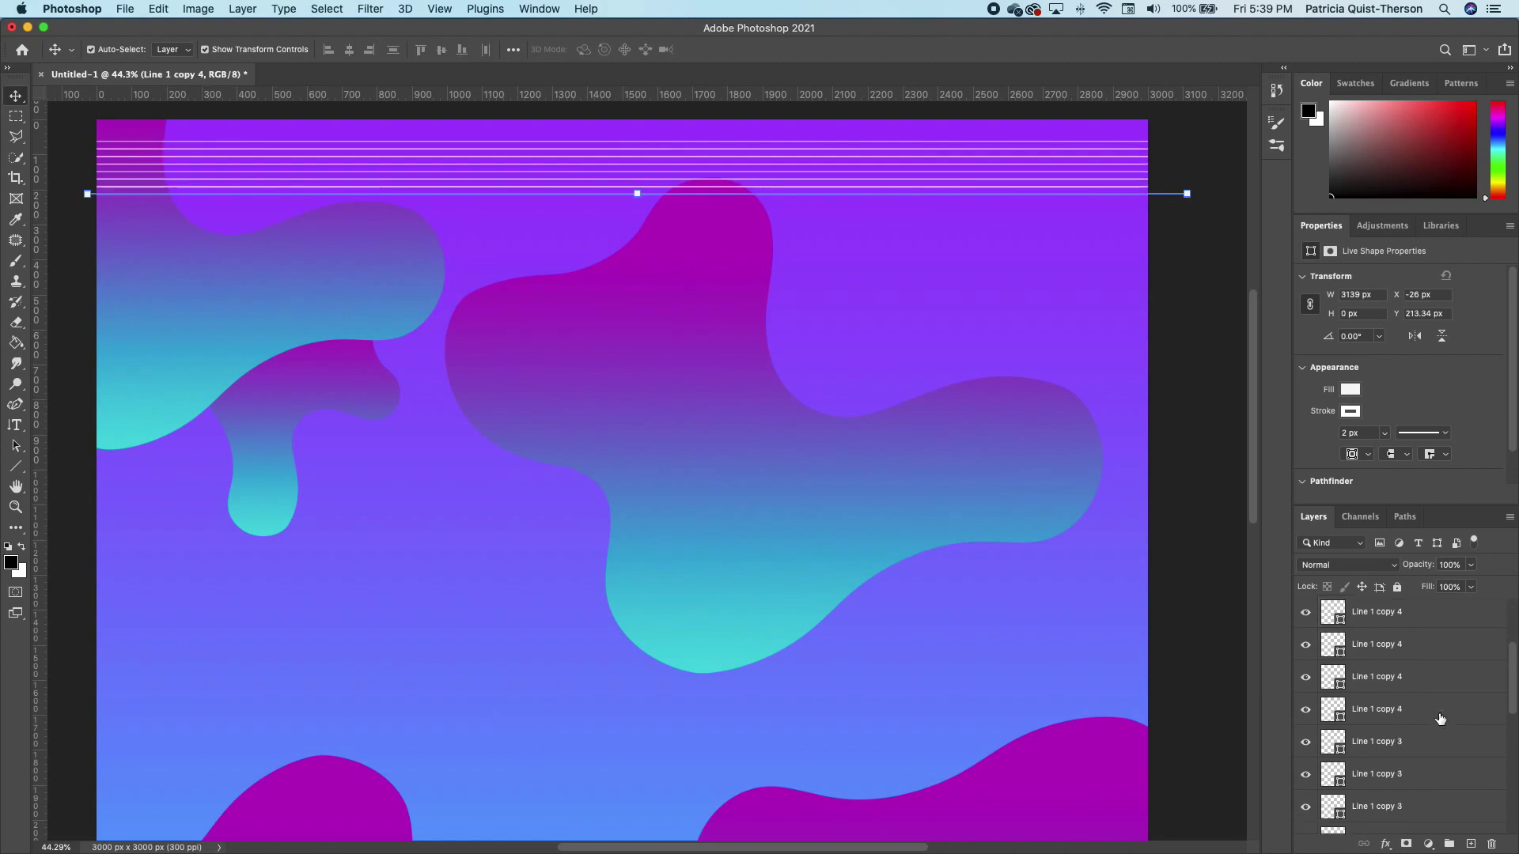
# Merge the lines into one shape, copy it 172 px down, and merge both groups
pyautogui.scroll(-1, 1399, 801)
pyautogui.scroll(-5, 1400, 802)
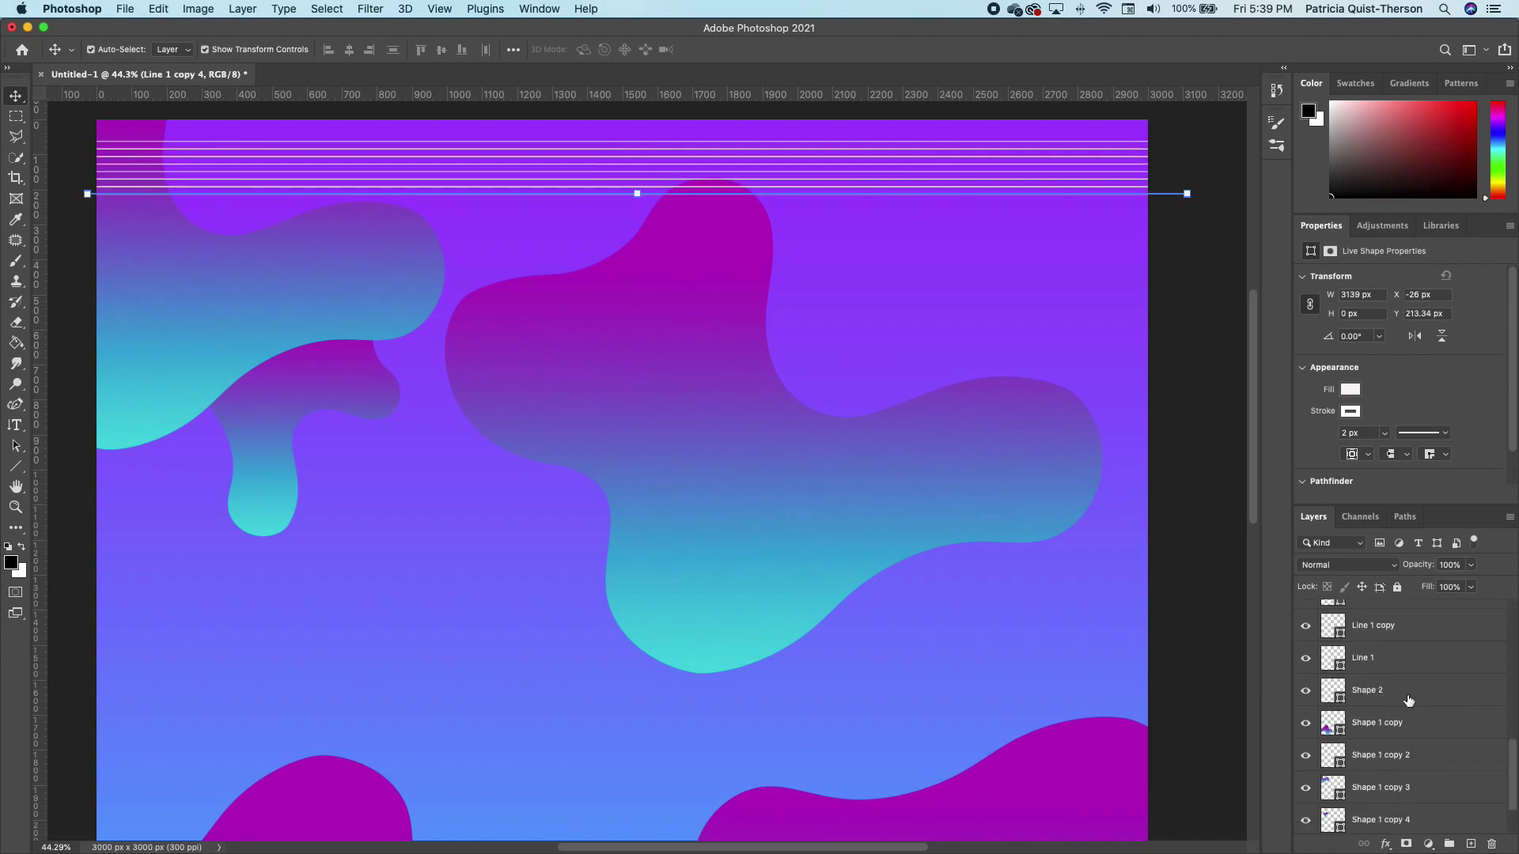
pyautogui.keyDown('shift'); pyautogui.click(1394, 663); pyautogui.keyUp('shift')
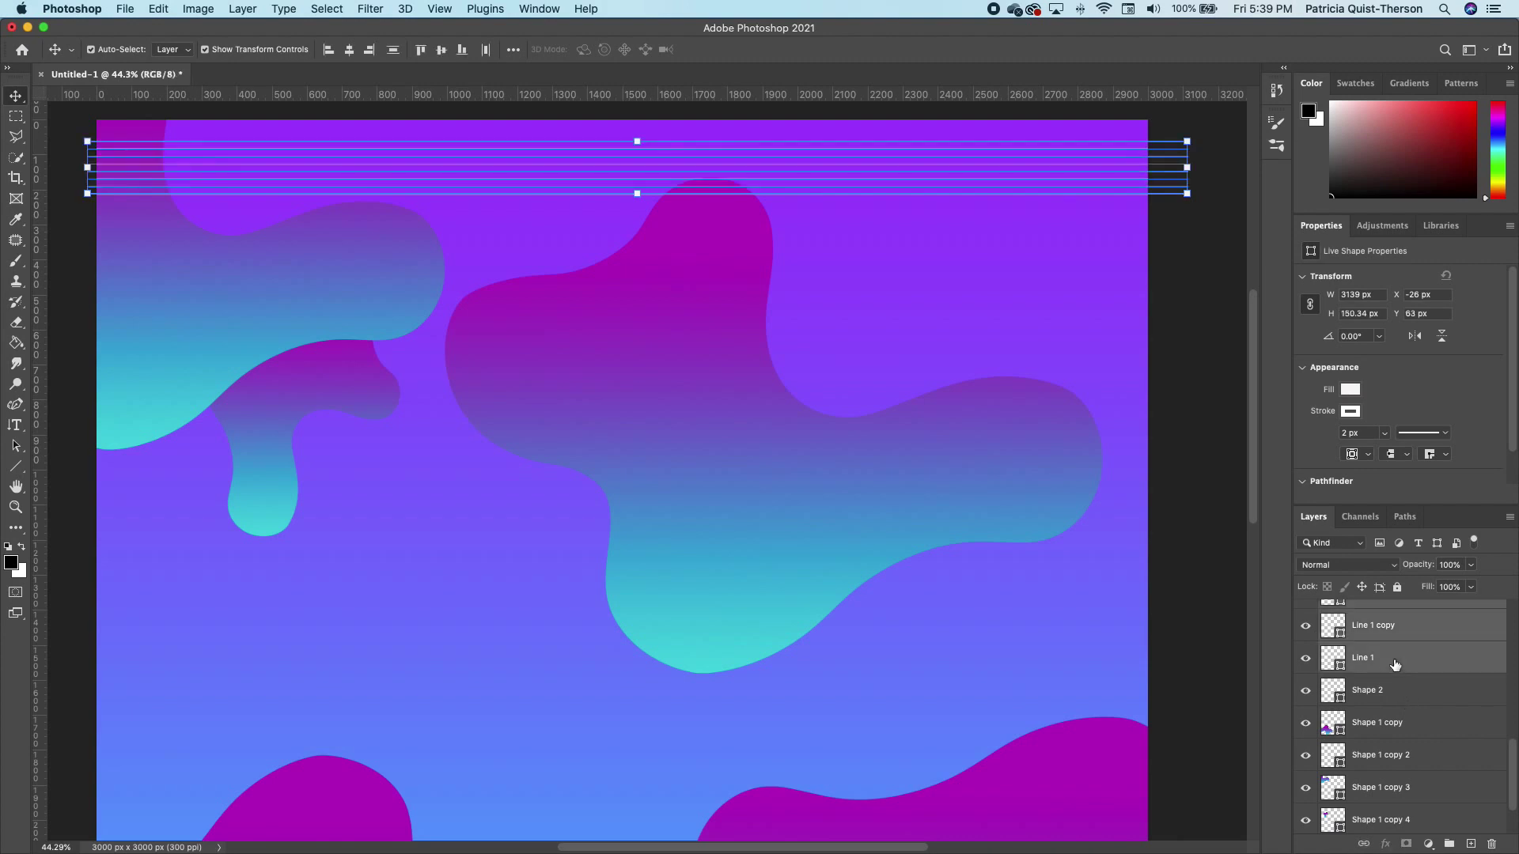
pyautogui.rightClick(1394, 663)
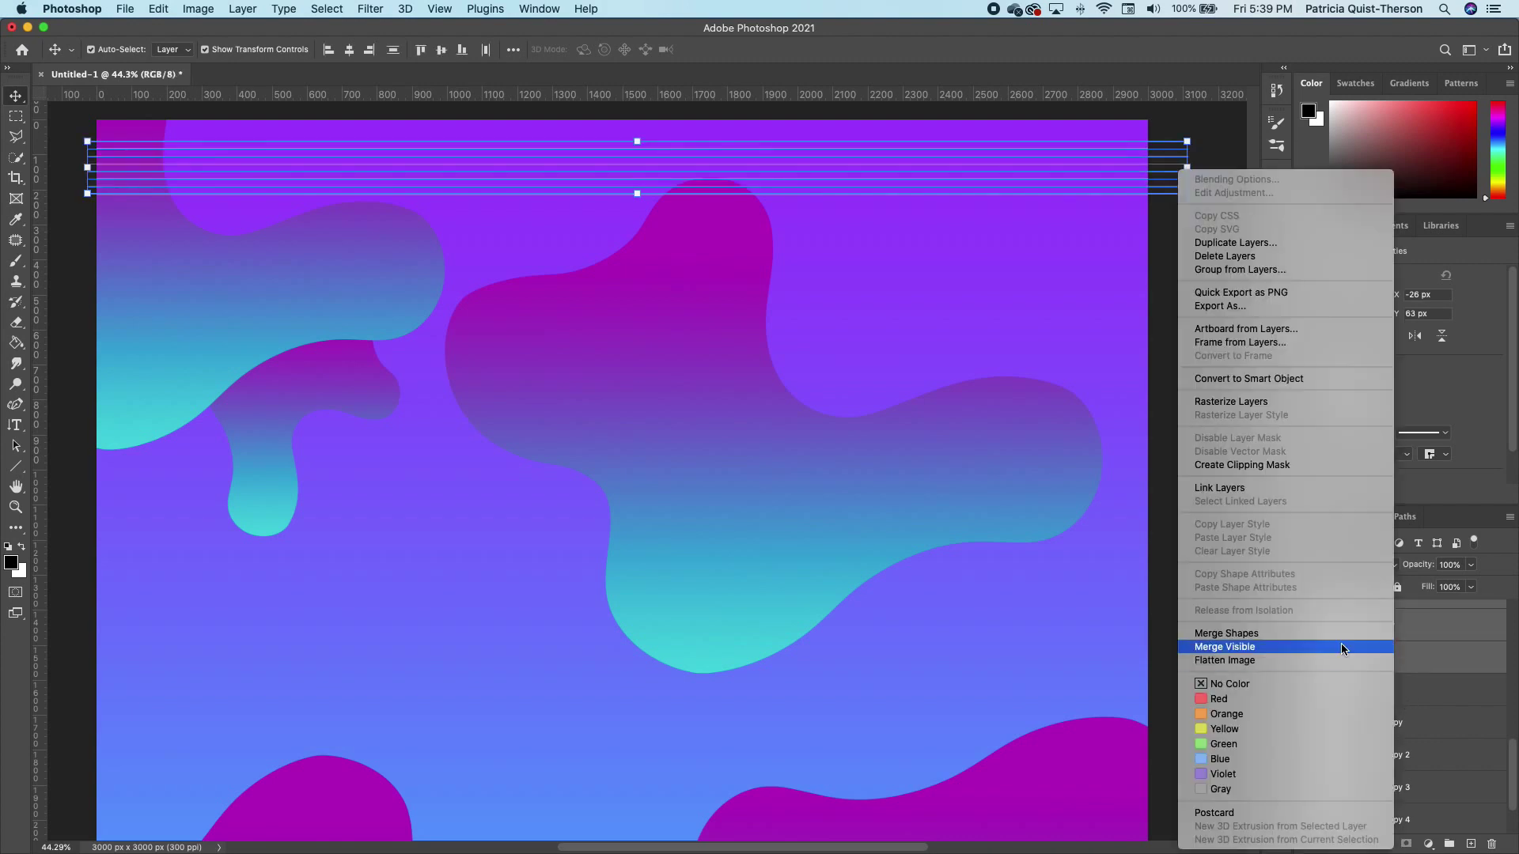
pyautogui.click(1241, 637)
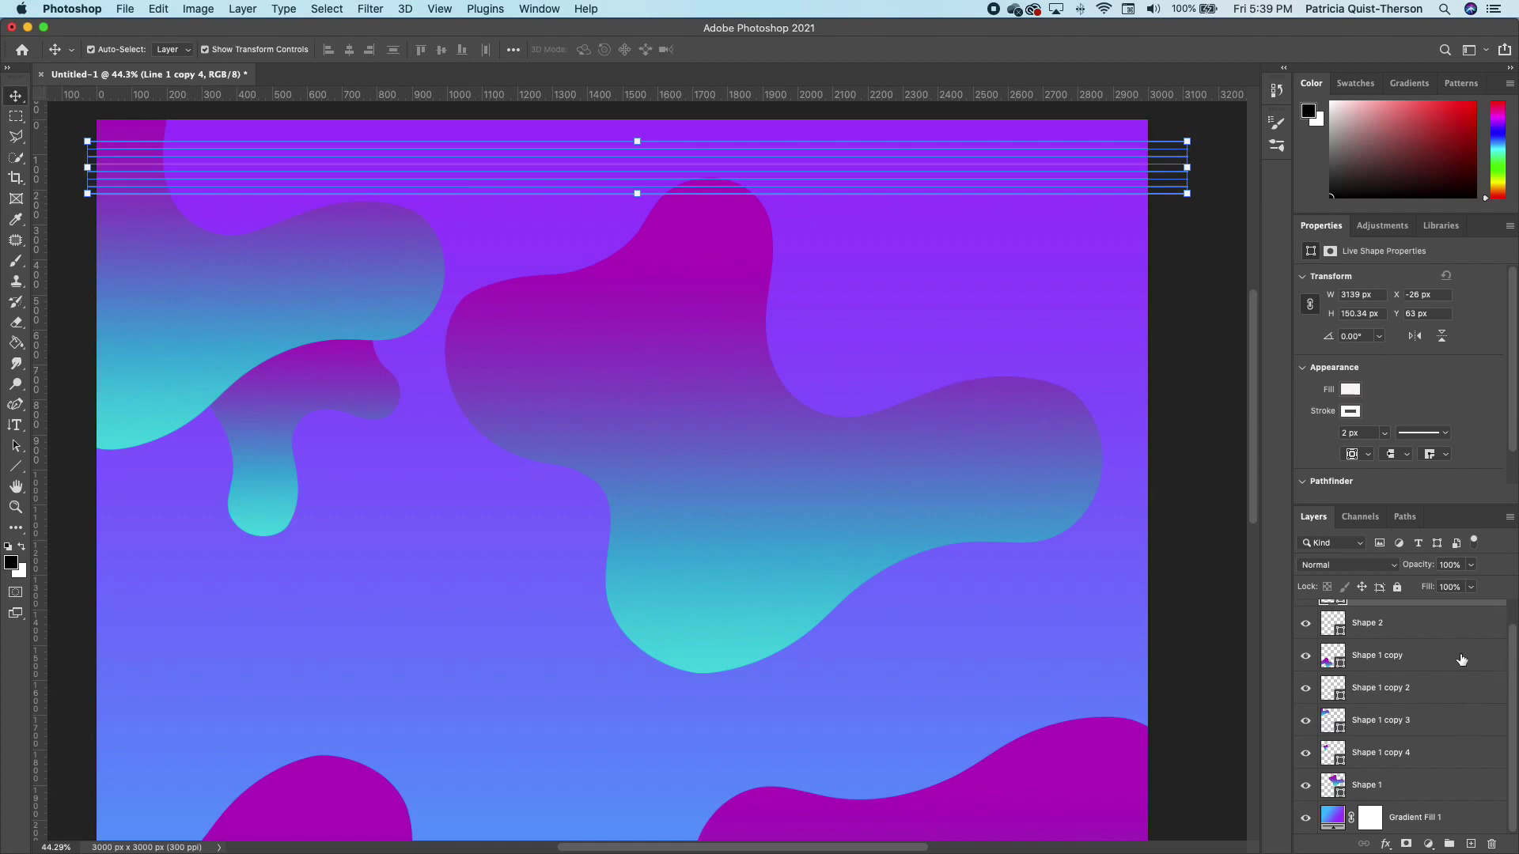
pyautogui.scroll(1, 1461, 660)
pyautogui.press('super+j')
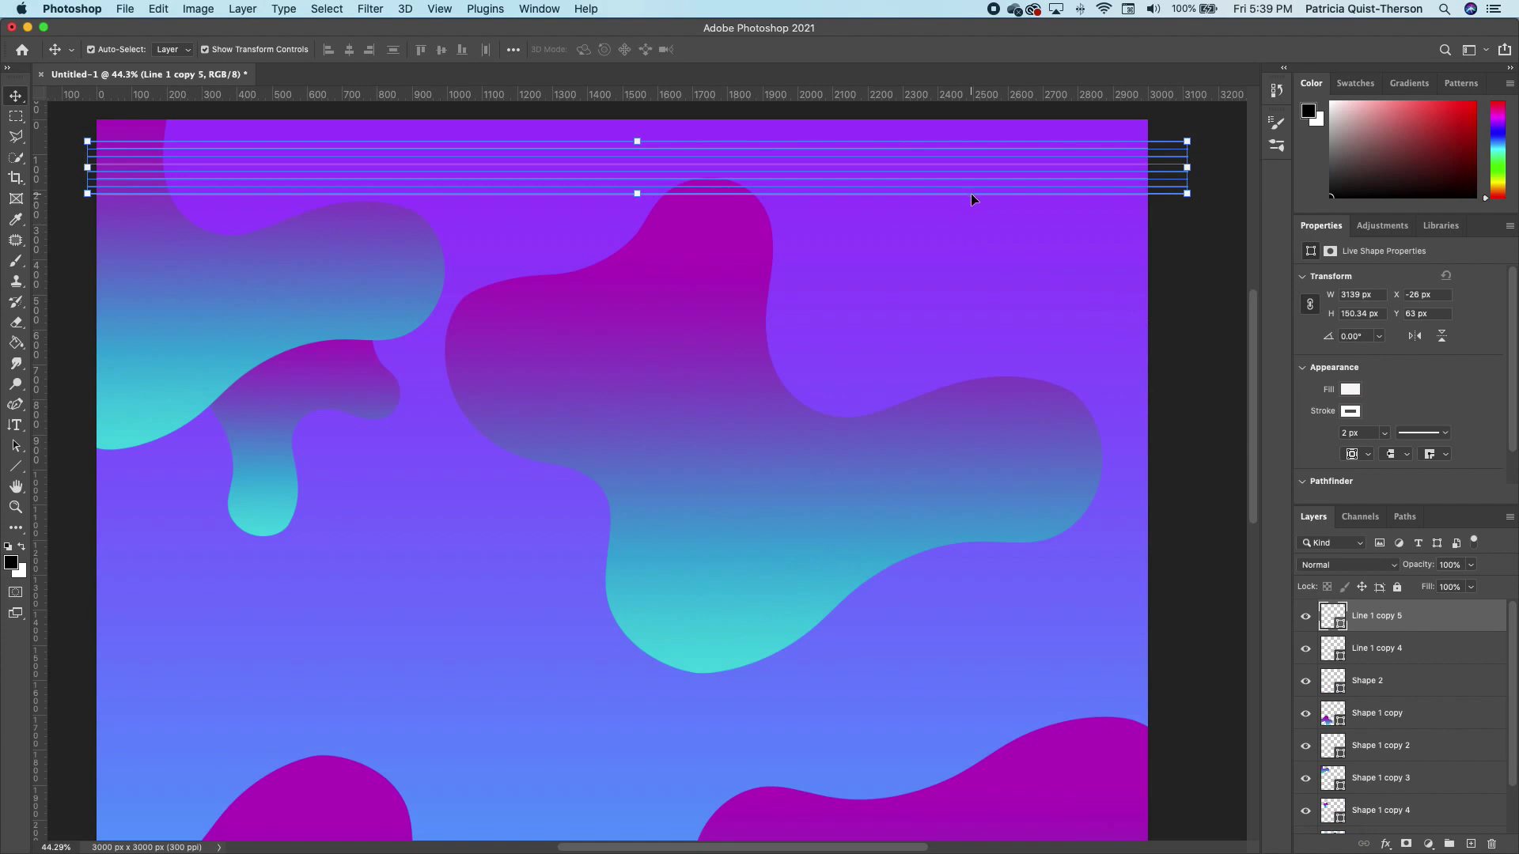
pyautogui.moveTo(973, 194); pyautogui.dragTo(968, 249)
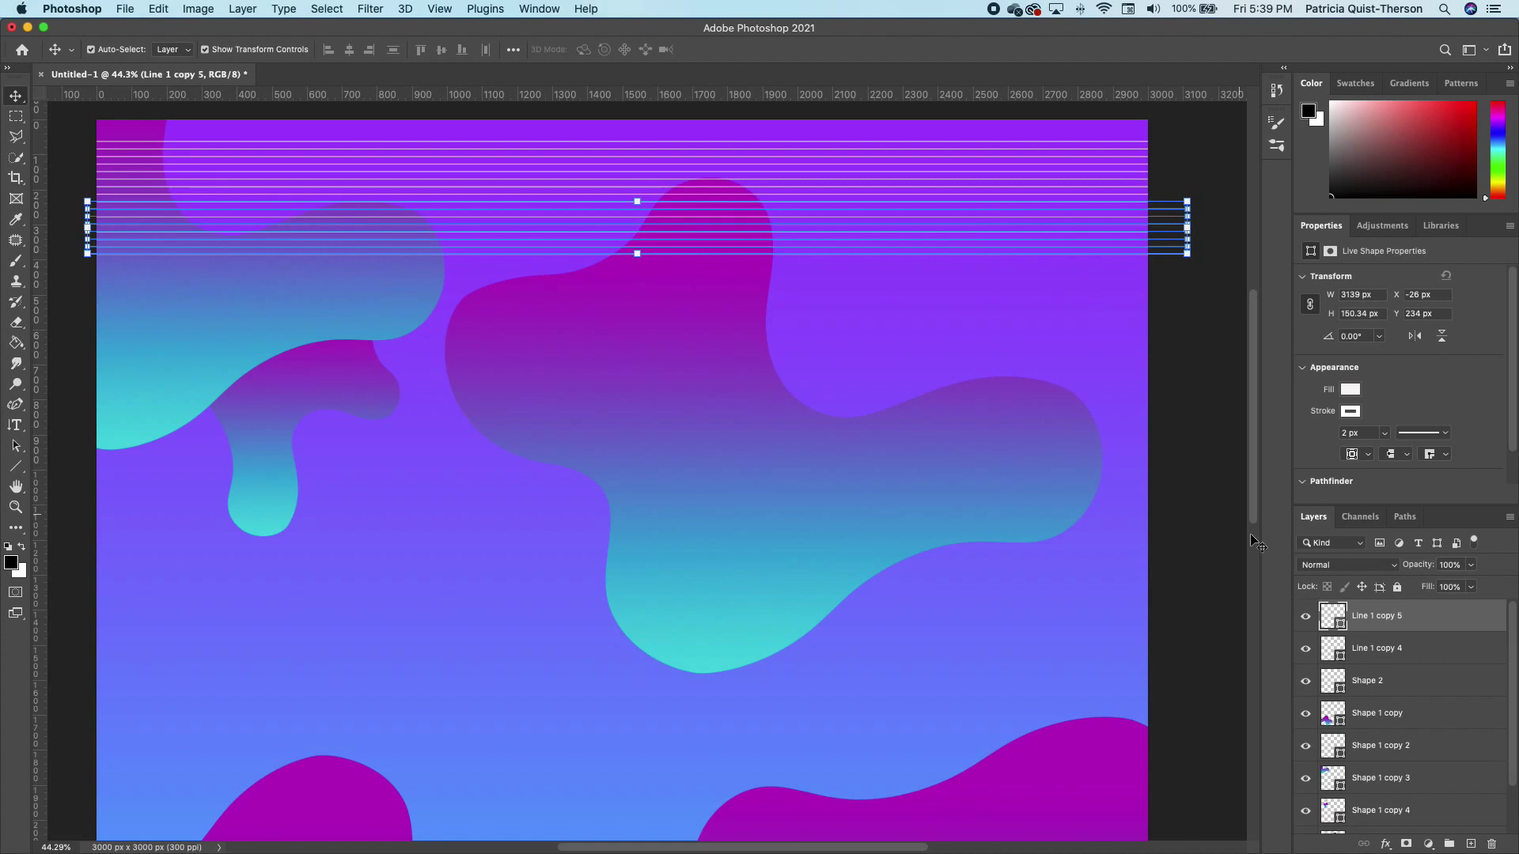
pyautogui.keyDown('shift'); pyautogui.click(1407, 650); pyautogui.keyUp('shift')
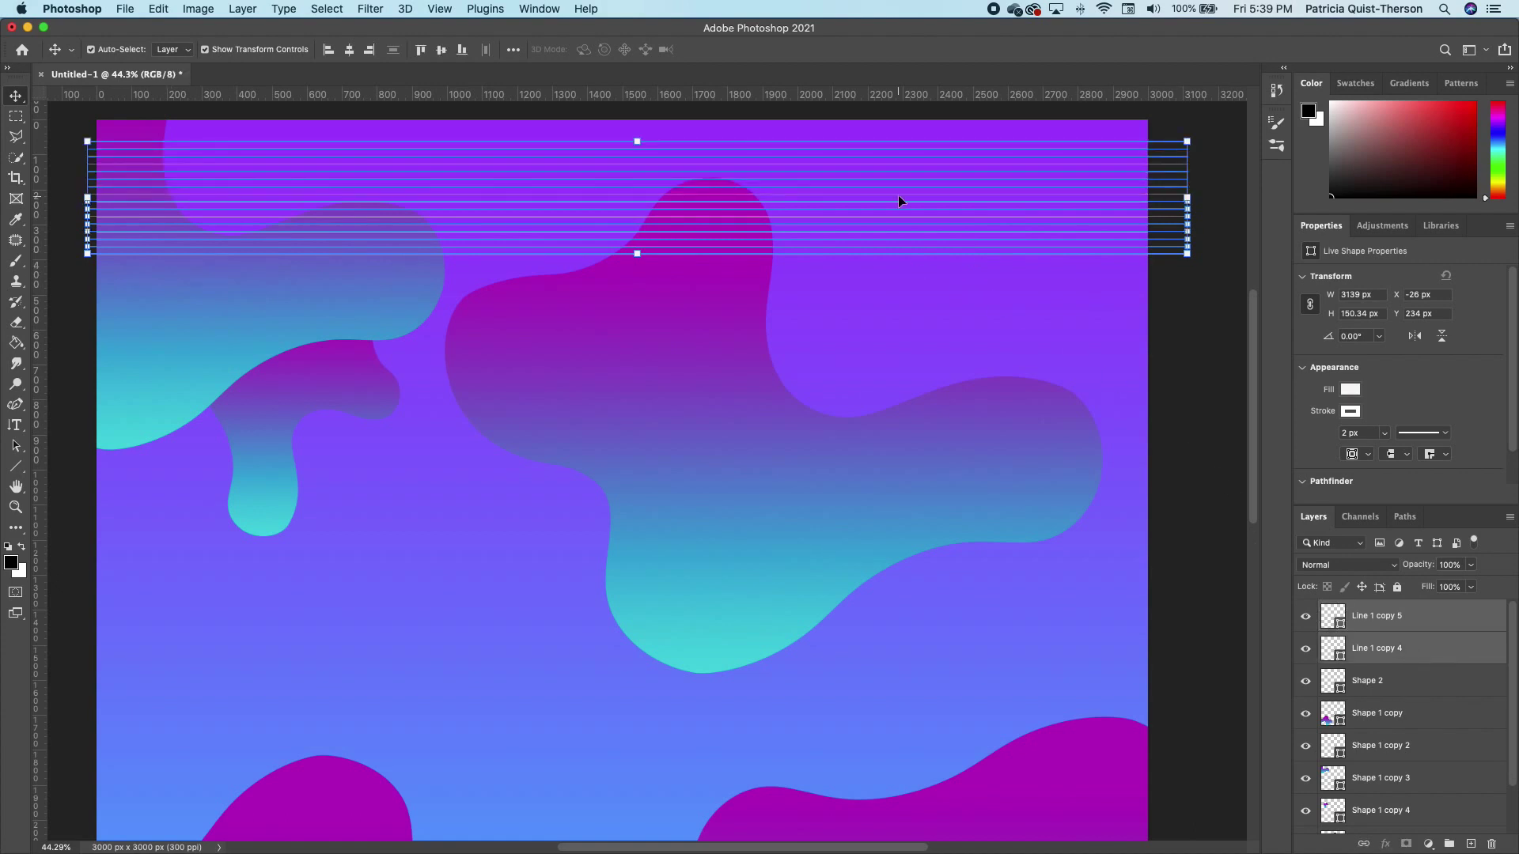
pyautogui.rightClick(1378, 642)
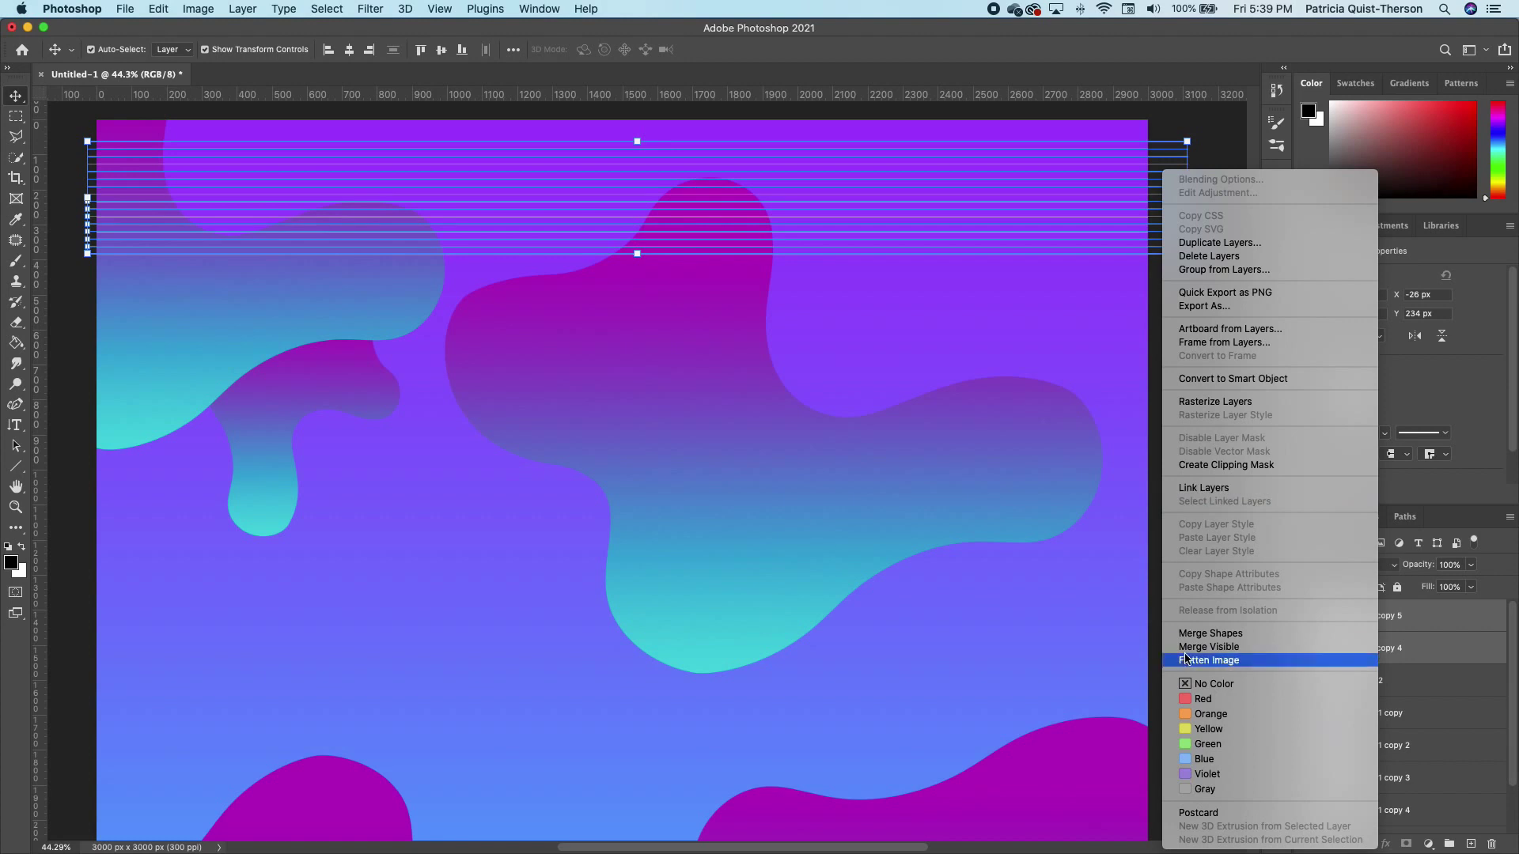
pyautogui.click(1206, 640)
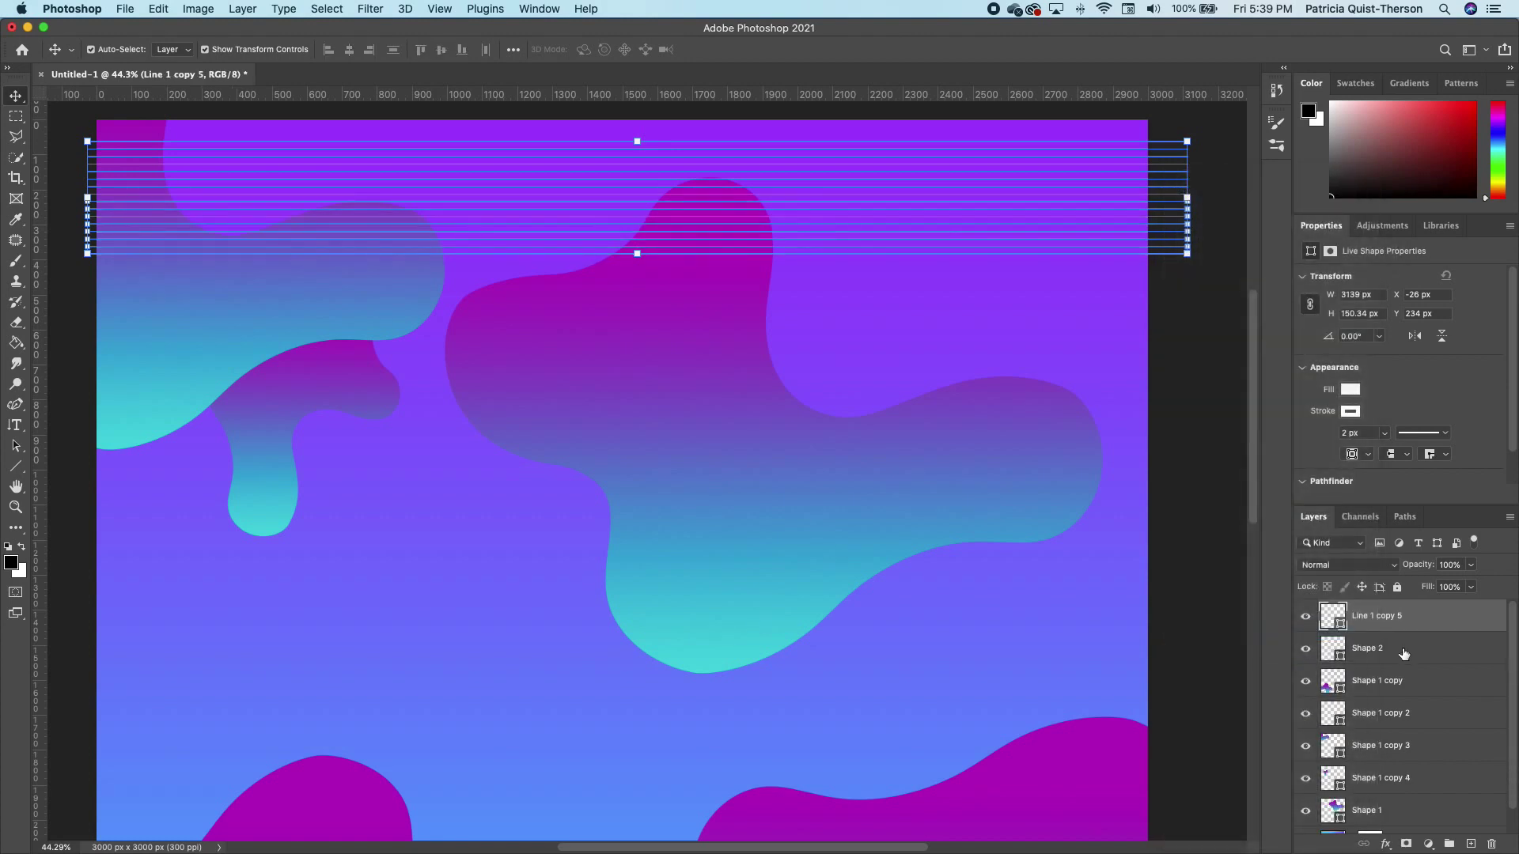
# Copy the stripe block 450 px down, merge it, then reposition and shrink the whole block
pyautogui.moveTo(895, 253); pyautogui.dragTo(903, 377)
pyautogui.click(904, 377)
pyautogui.keyDown('shift'); pyautogui.click(1441, 728); pyautogui.keyUp('shift')
pyautogui.hotkey('ctrl', 'e')
pyautogui.moveTo(834, 382); pyautogui.dragTo(1131, 597)
pyautogui.hotkey('ctrl', 'e')
pyautogui.moveTo(1047, 157); pyautogui.dragTo(1083, 234)
pyautogui.scroll(-5, 713, 388)
pyautogui.scroll(3, 673, 372)
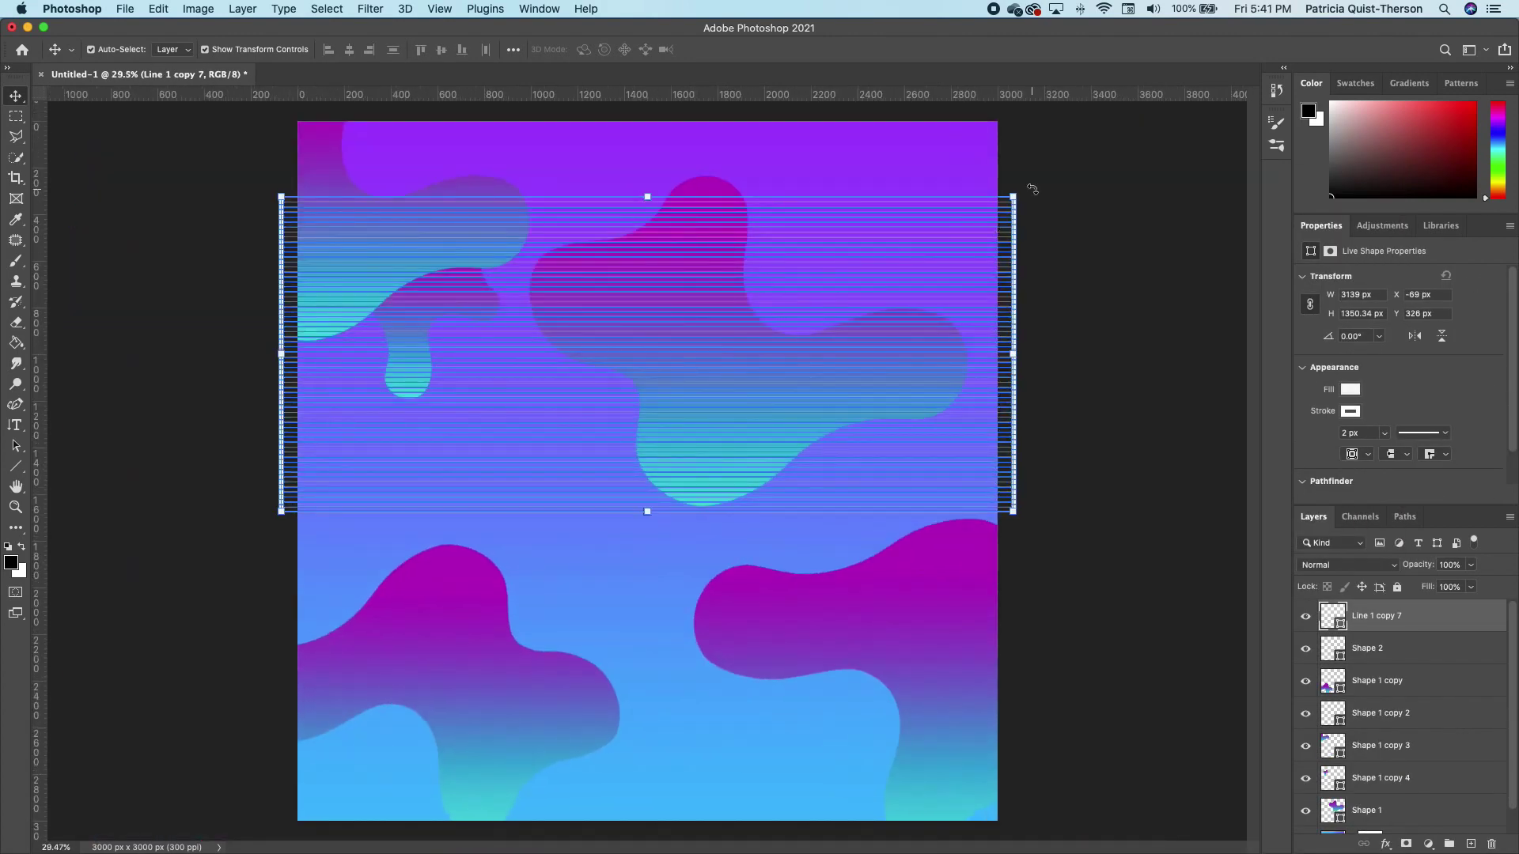
pyautogui.moveTo(1020, 193); pyautogui.dragTo(956, 222)
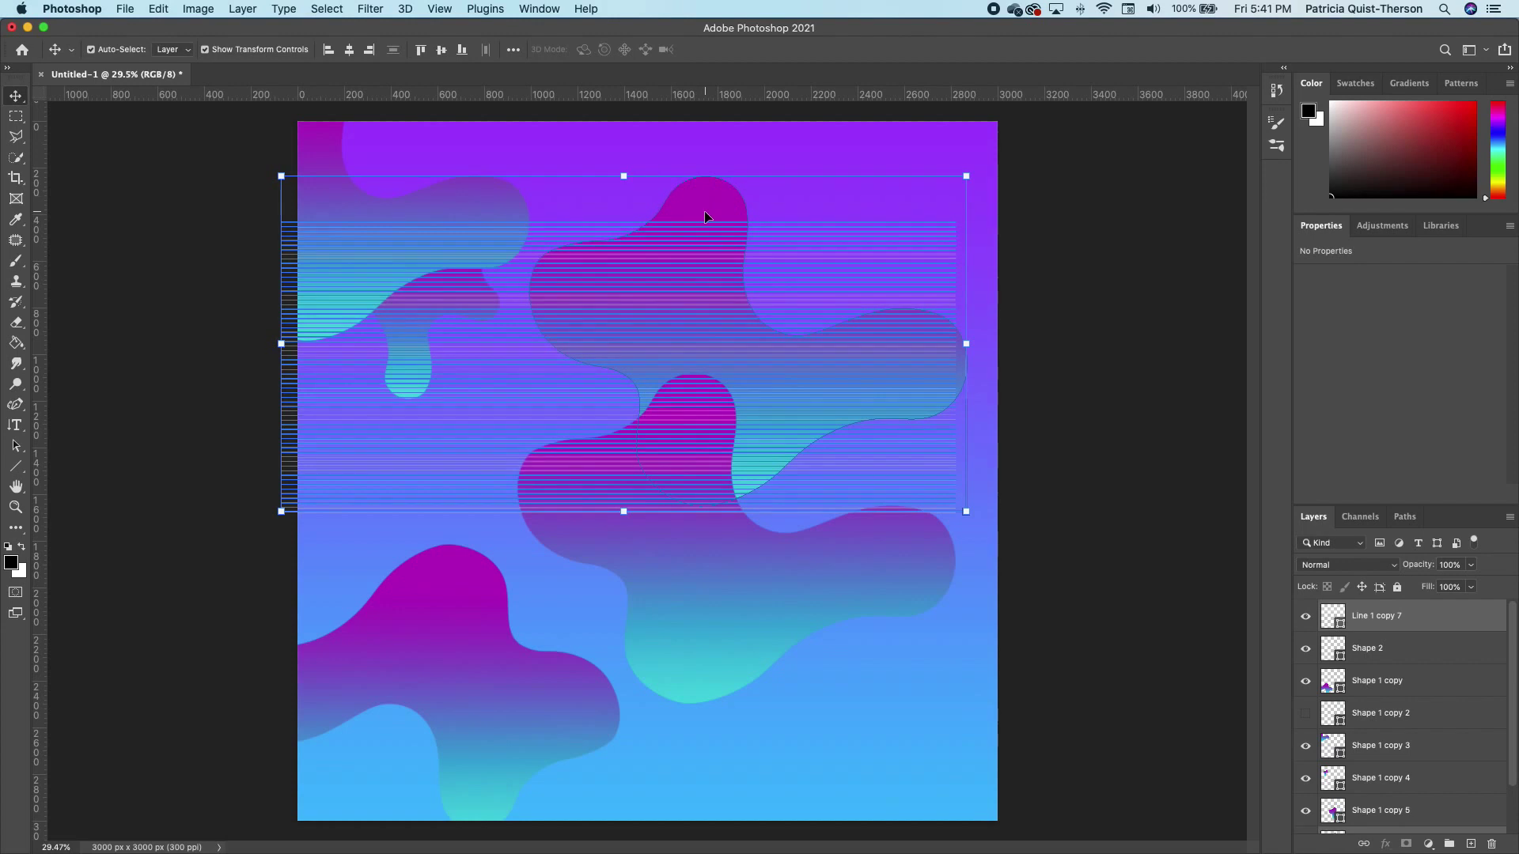
# Hide the Shape 1 copy 5 blob and shrink the upper-right blob to about 81%
pyautogui.click(813, 626)
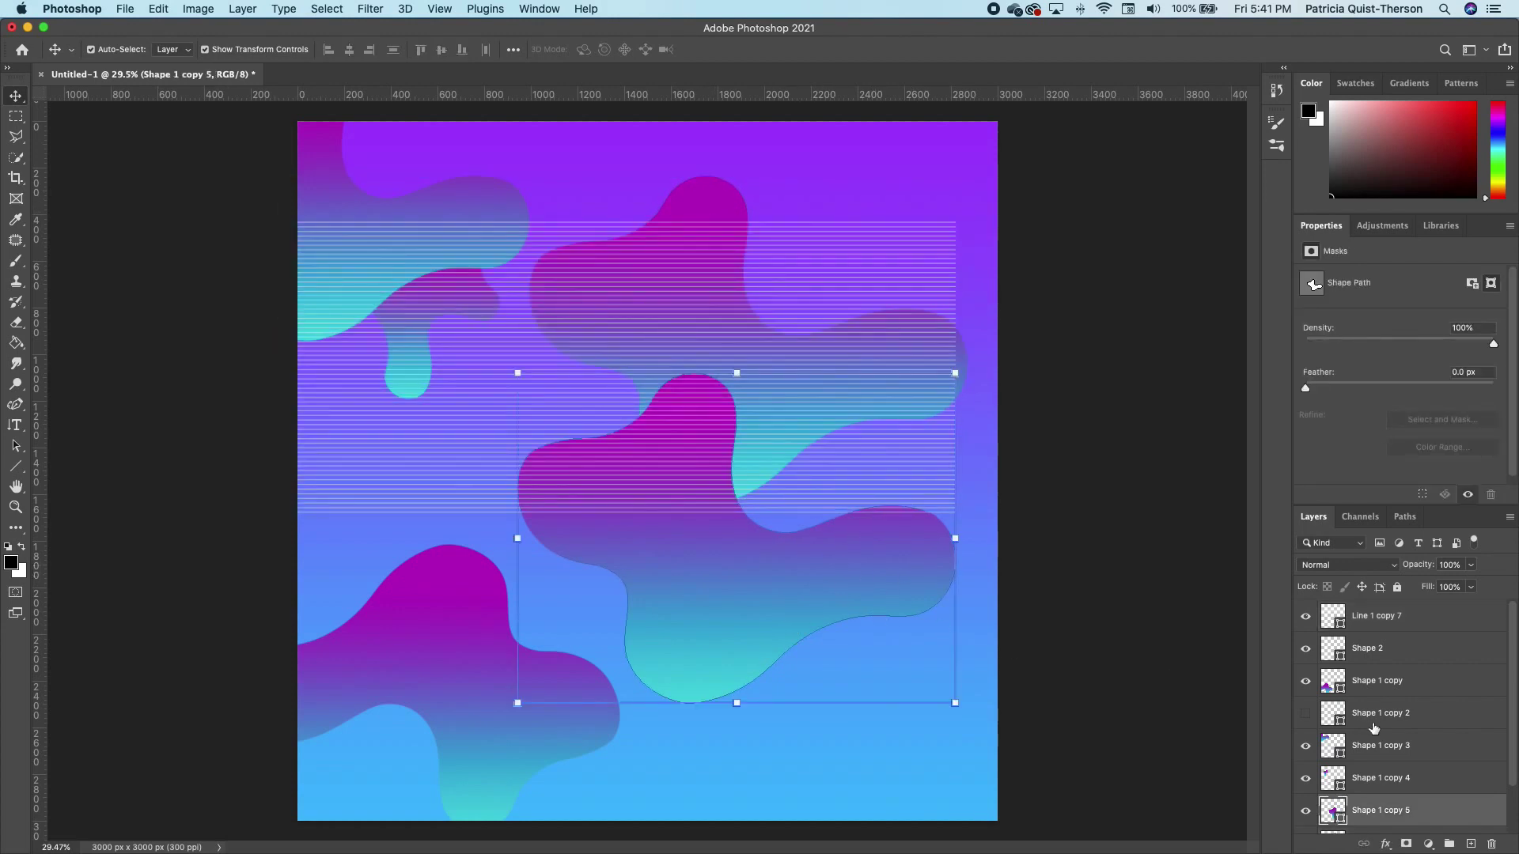
pyautogui.click(1306, 811)
pyautogui.click(694, 203)
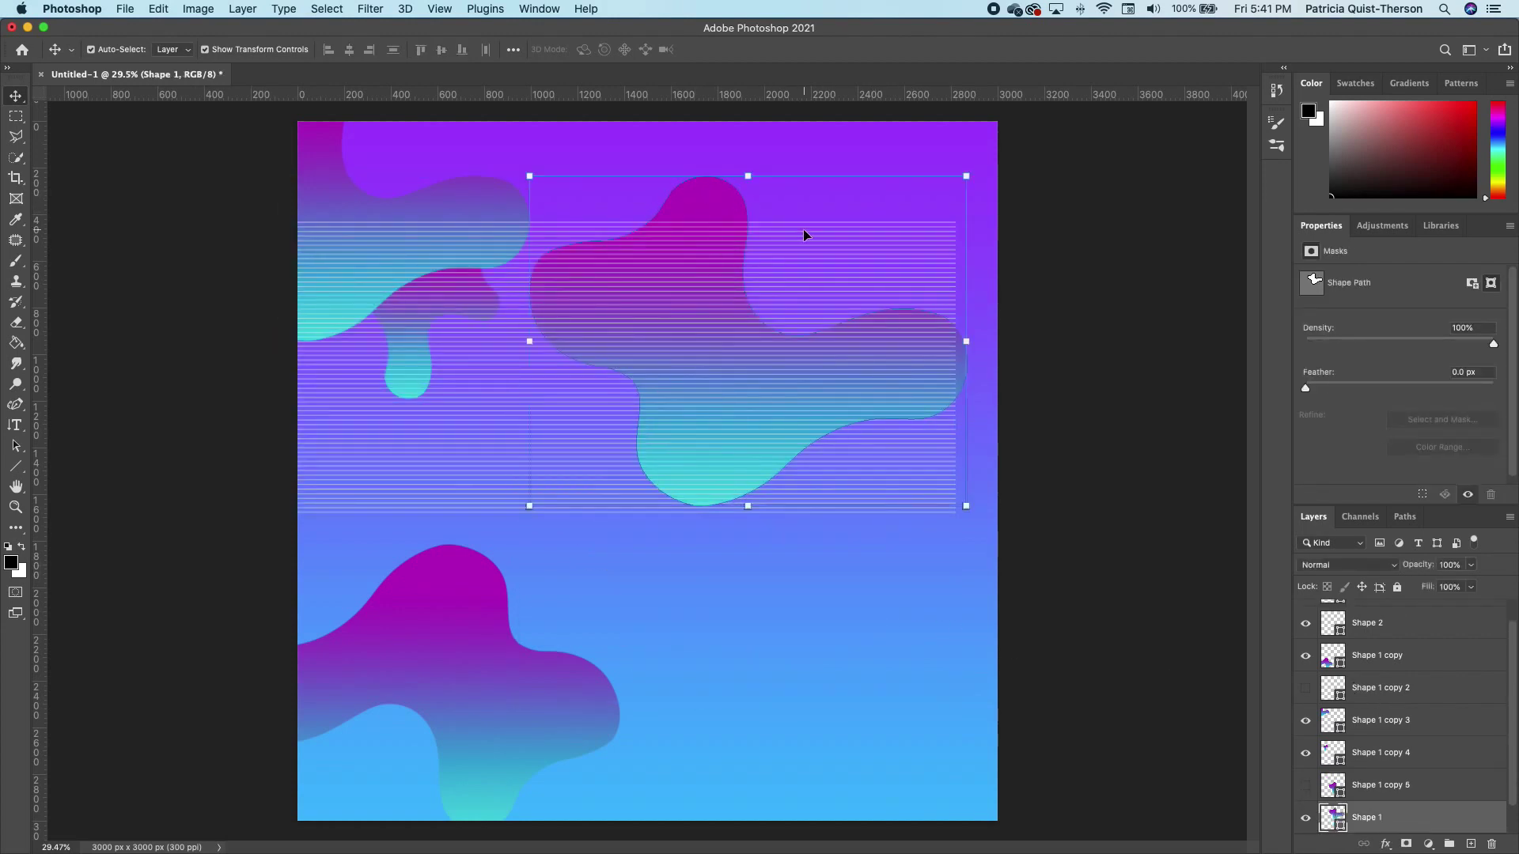
pyautogui.moveTo(967, 175); pyautogui.dragTo(883, 235)
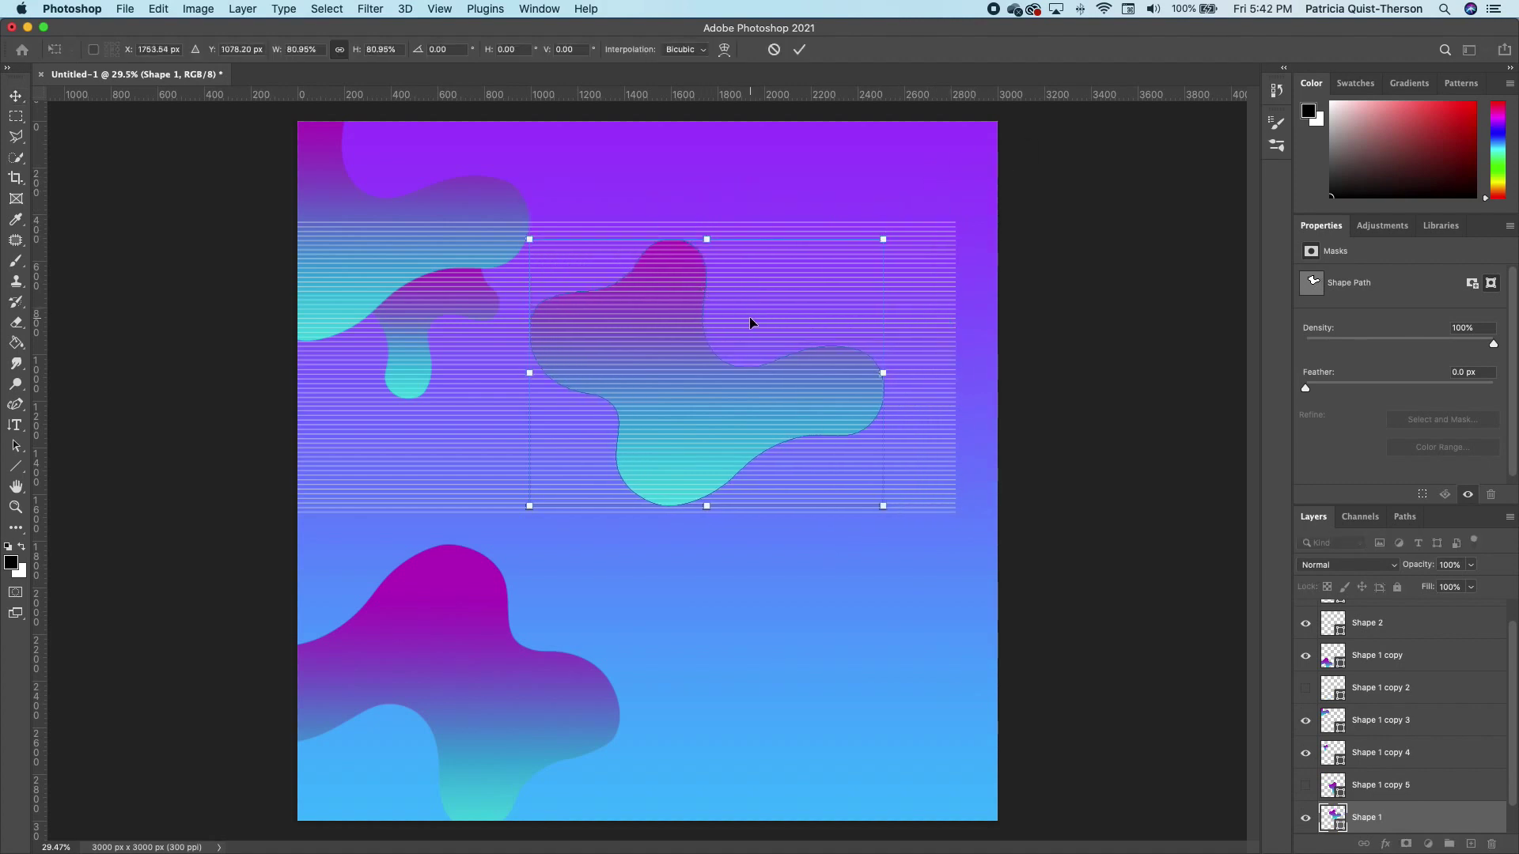
pyautogui.moveTo(883, 241); pyautogui.dragTo(886, 234)
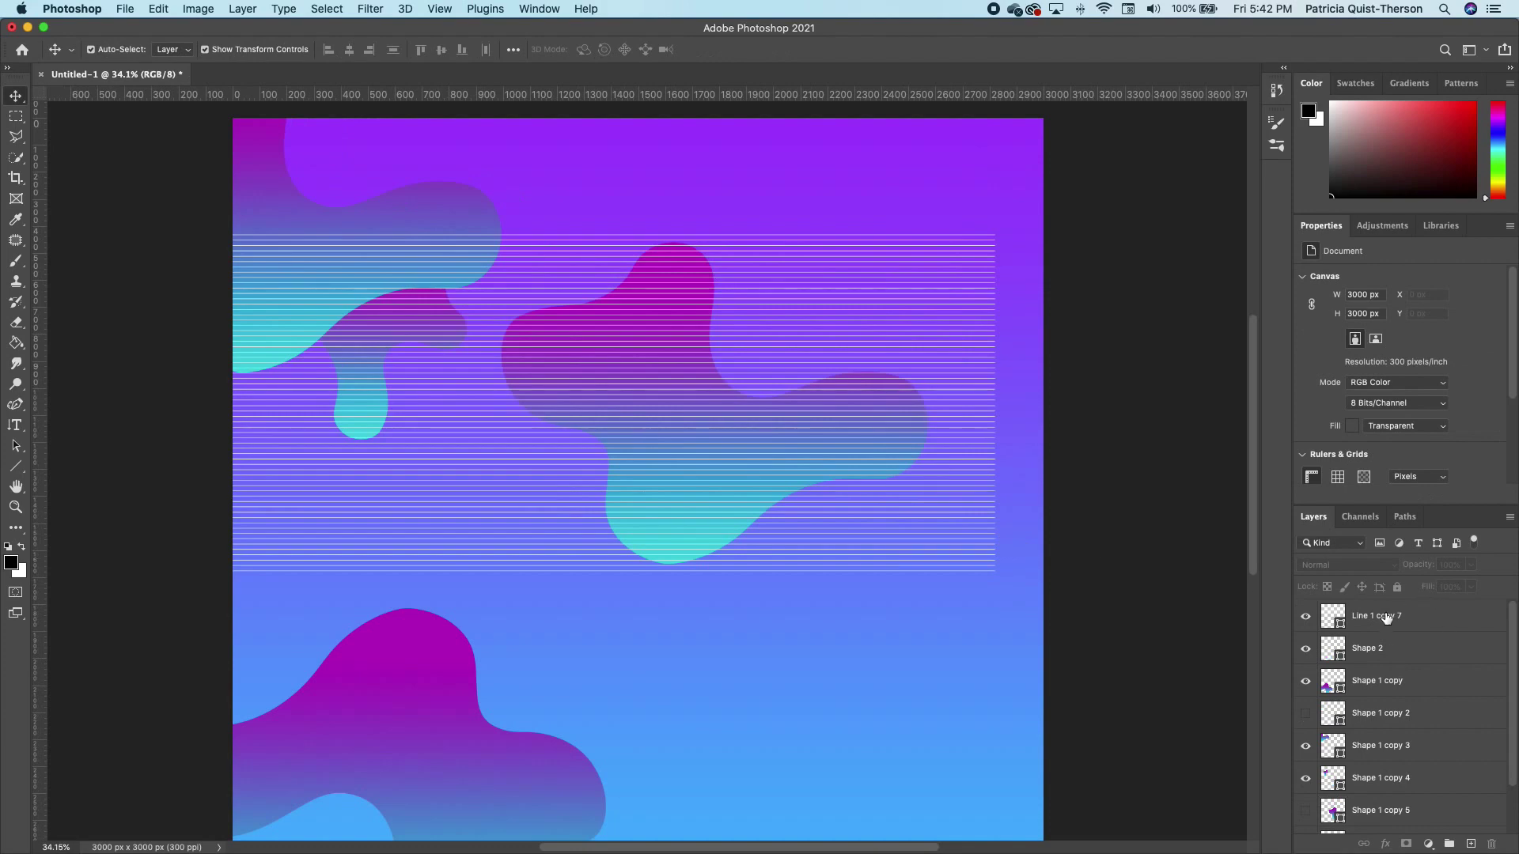
# Convert the Line 1 copy 7 stripe block into a smart object
pyautogui.click(1386, 618)
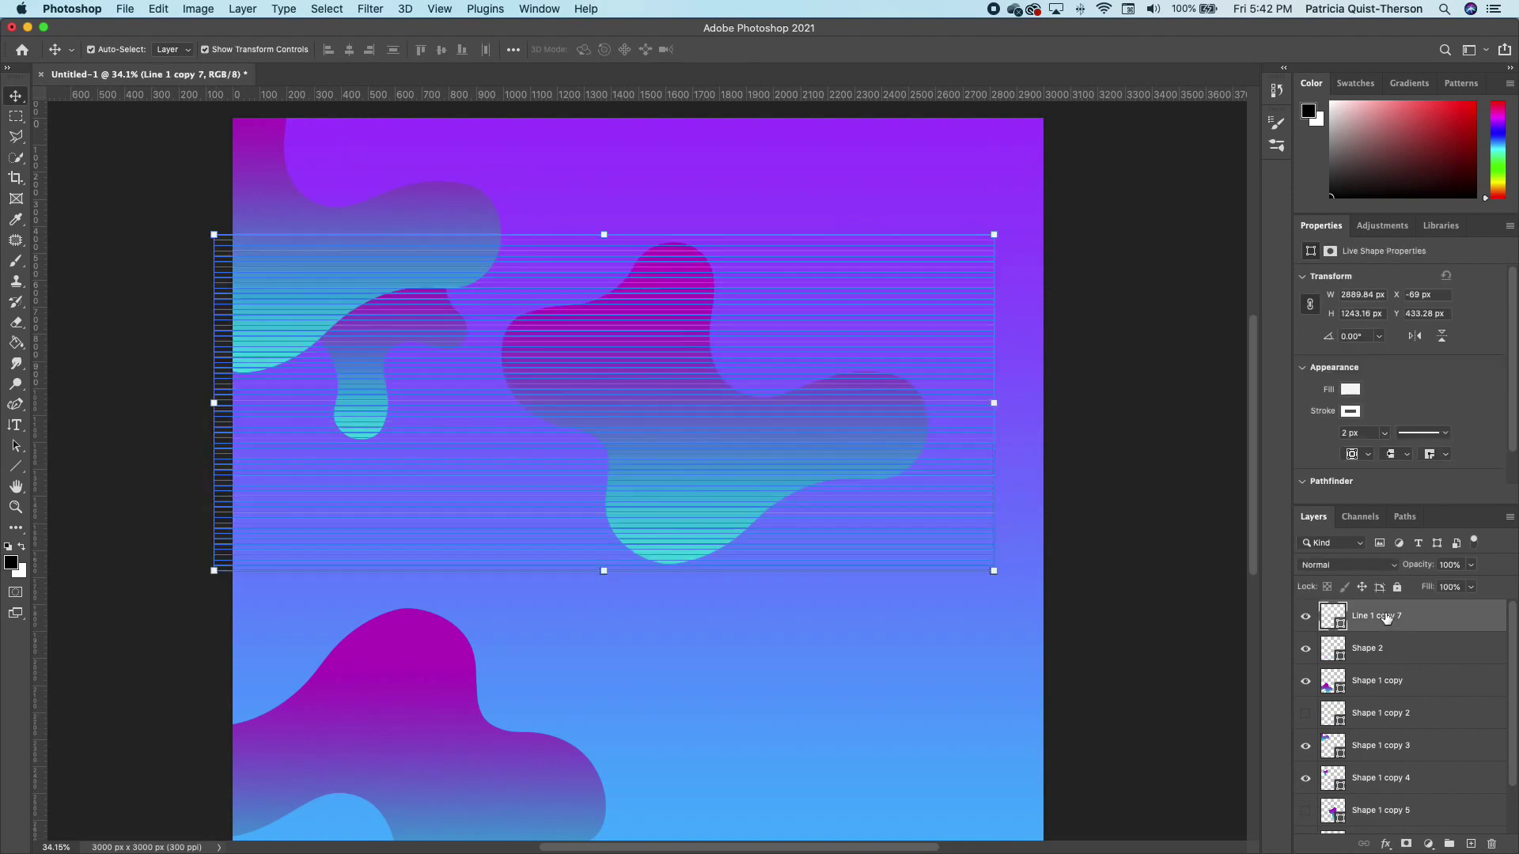
pyautogui.rightClick(1385, 618)
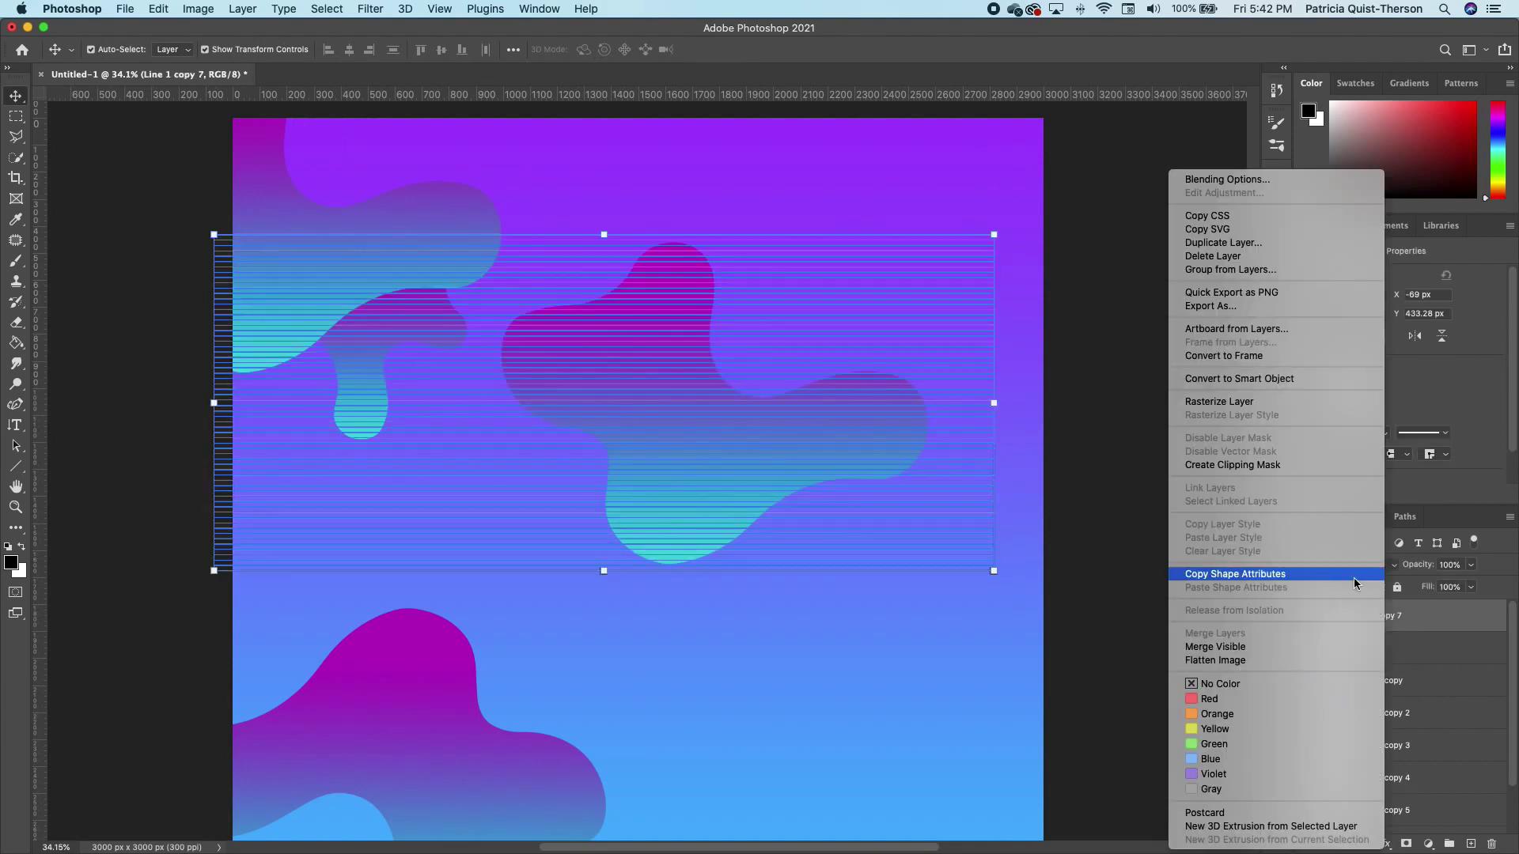
pyautogui.click(1286, 381)
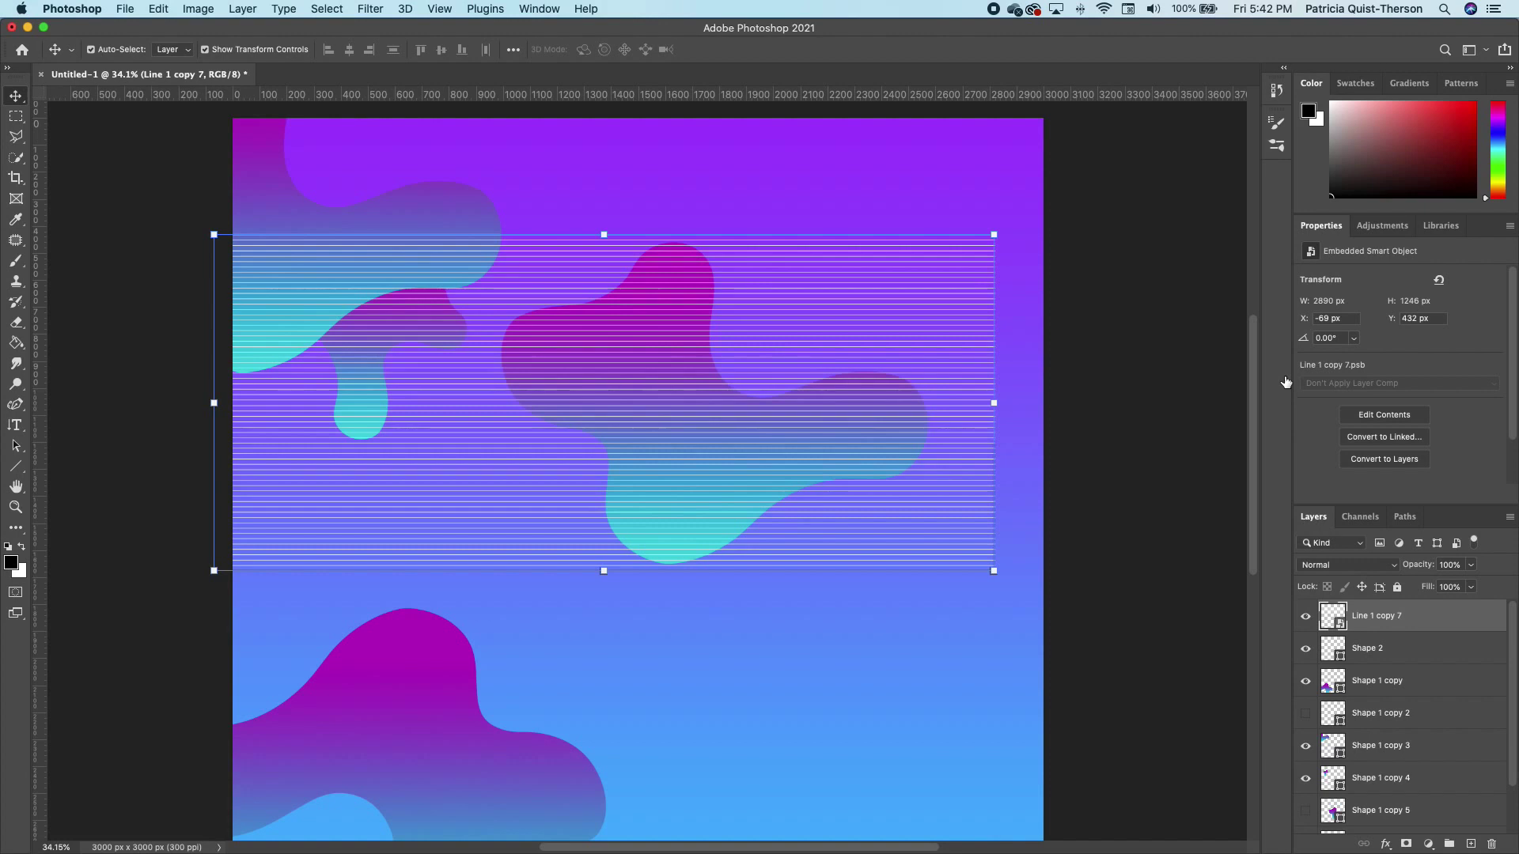
# Mask the Line 1 copy 7 stripes to the outline of the central Shape 1 blob
pyautogui.scroll(-1, 1400, 791)
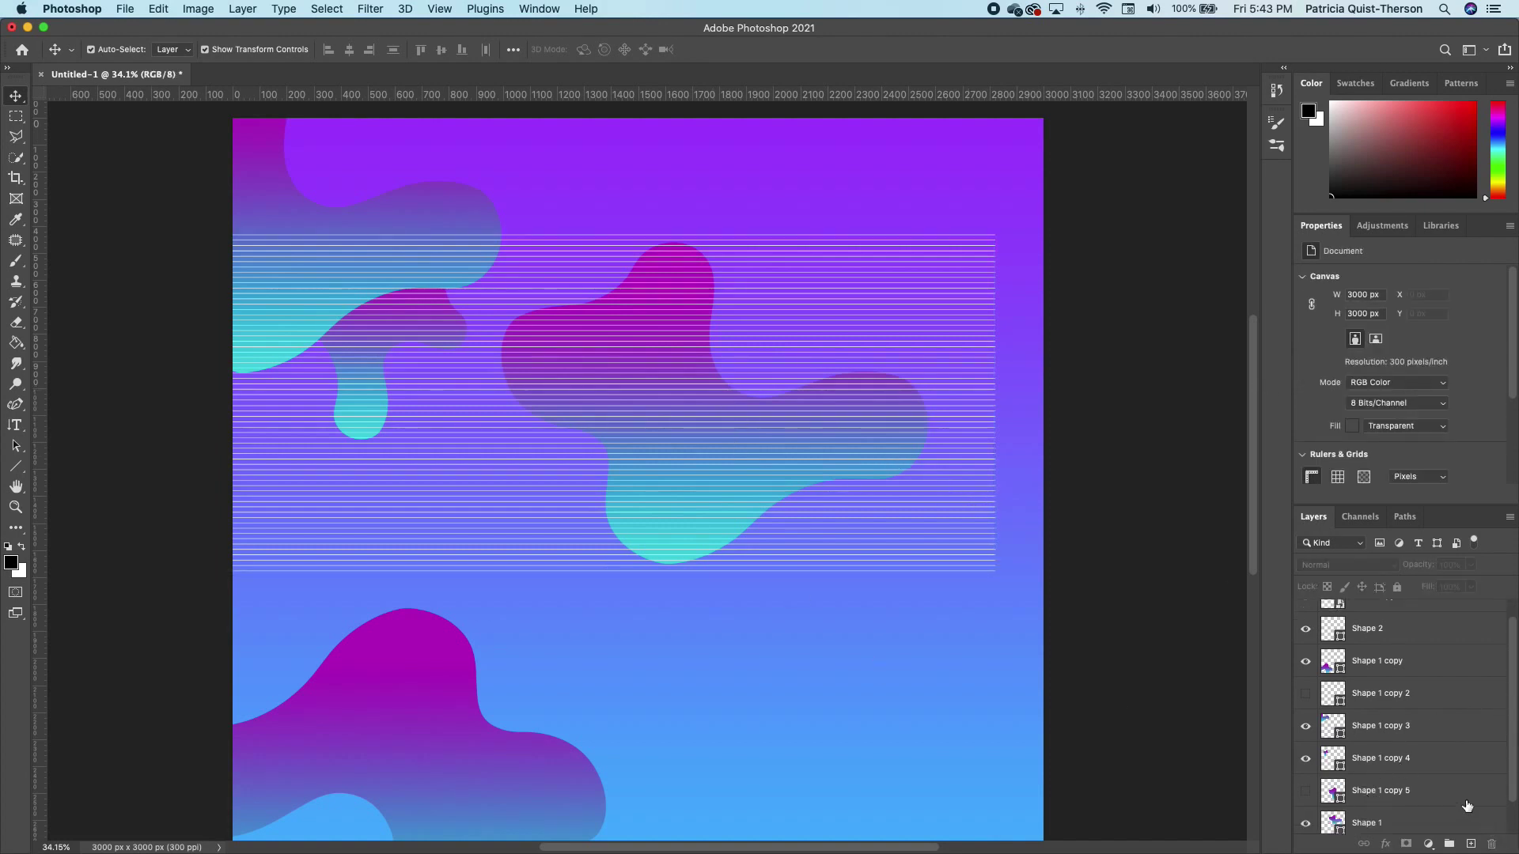
pyautogui.scroll(-1, 1467, 806)
pyautogui.click(1386, 796)
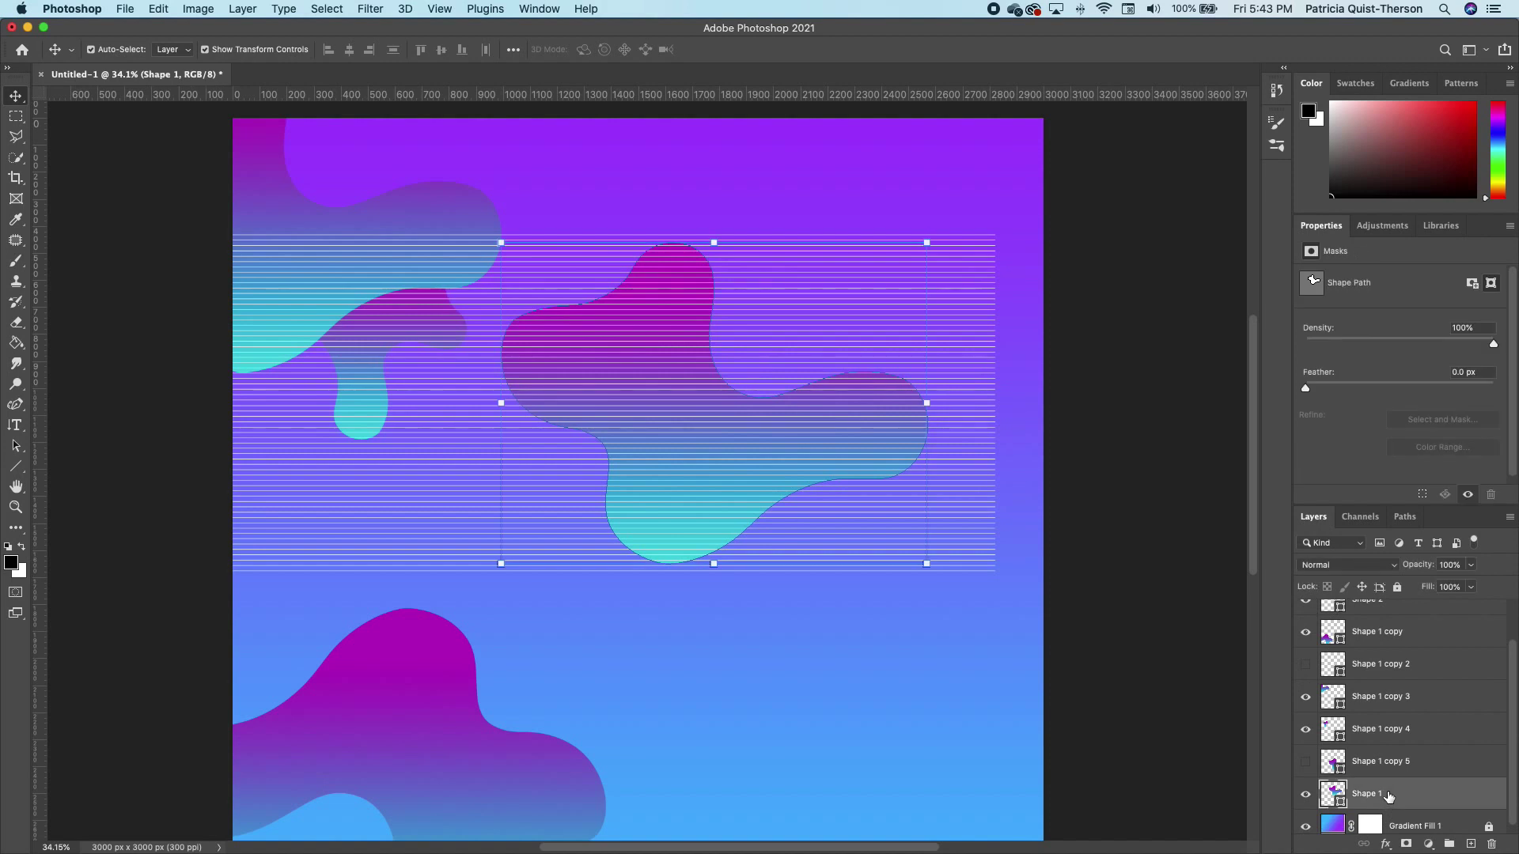
pyautogui.keyDown('super'); pyautogui.click(1342, 803); pyautogui.keyUp('super')
pyautogui.scroll(2, 1450, 713)
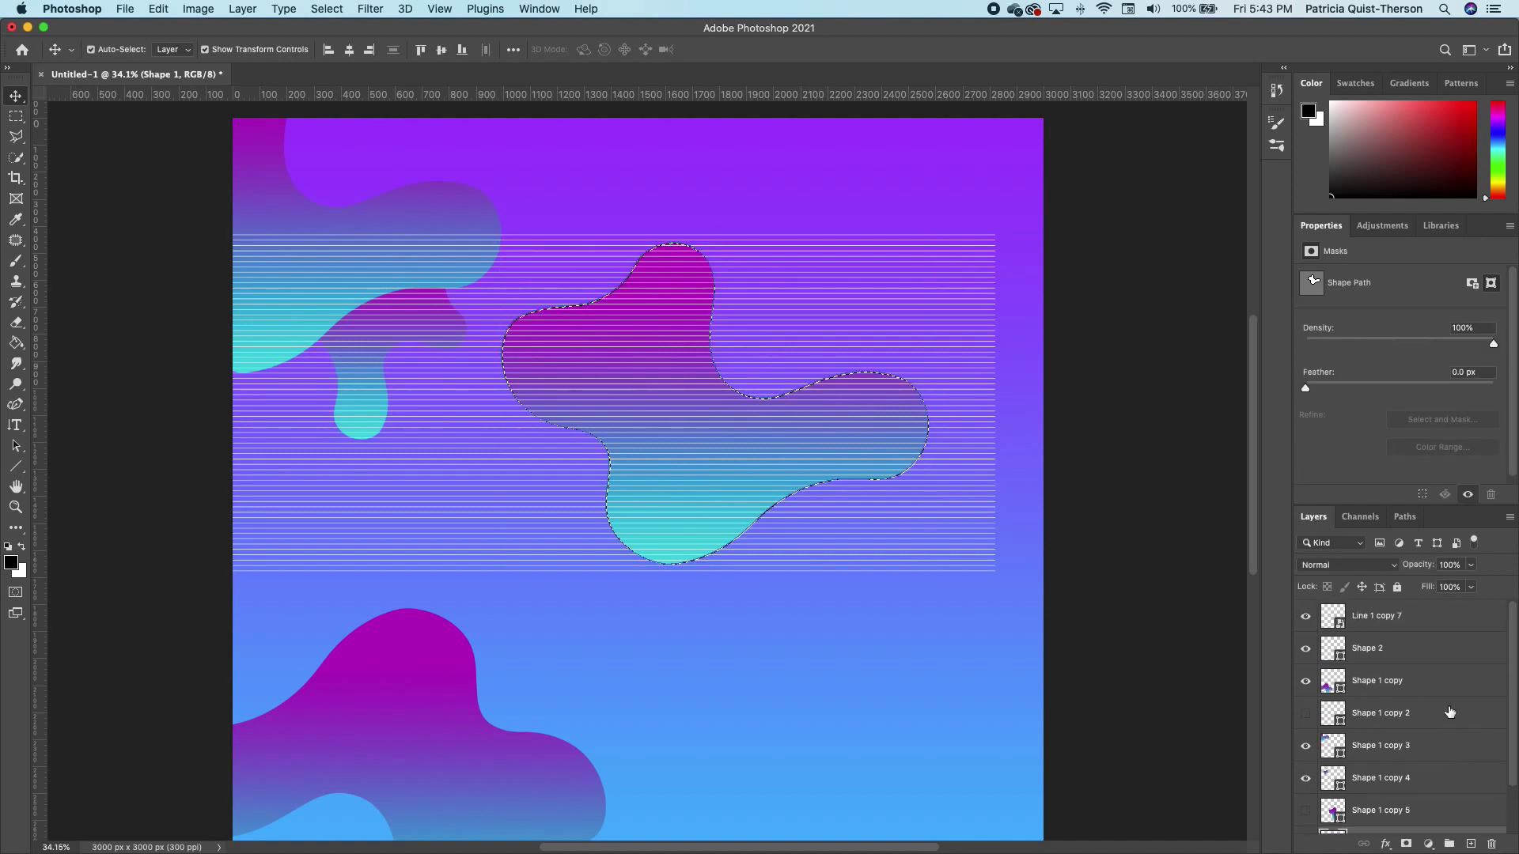
pyautogui.click(1384, 620)
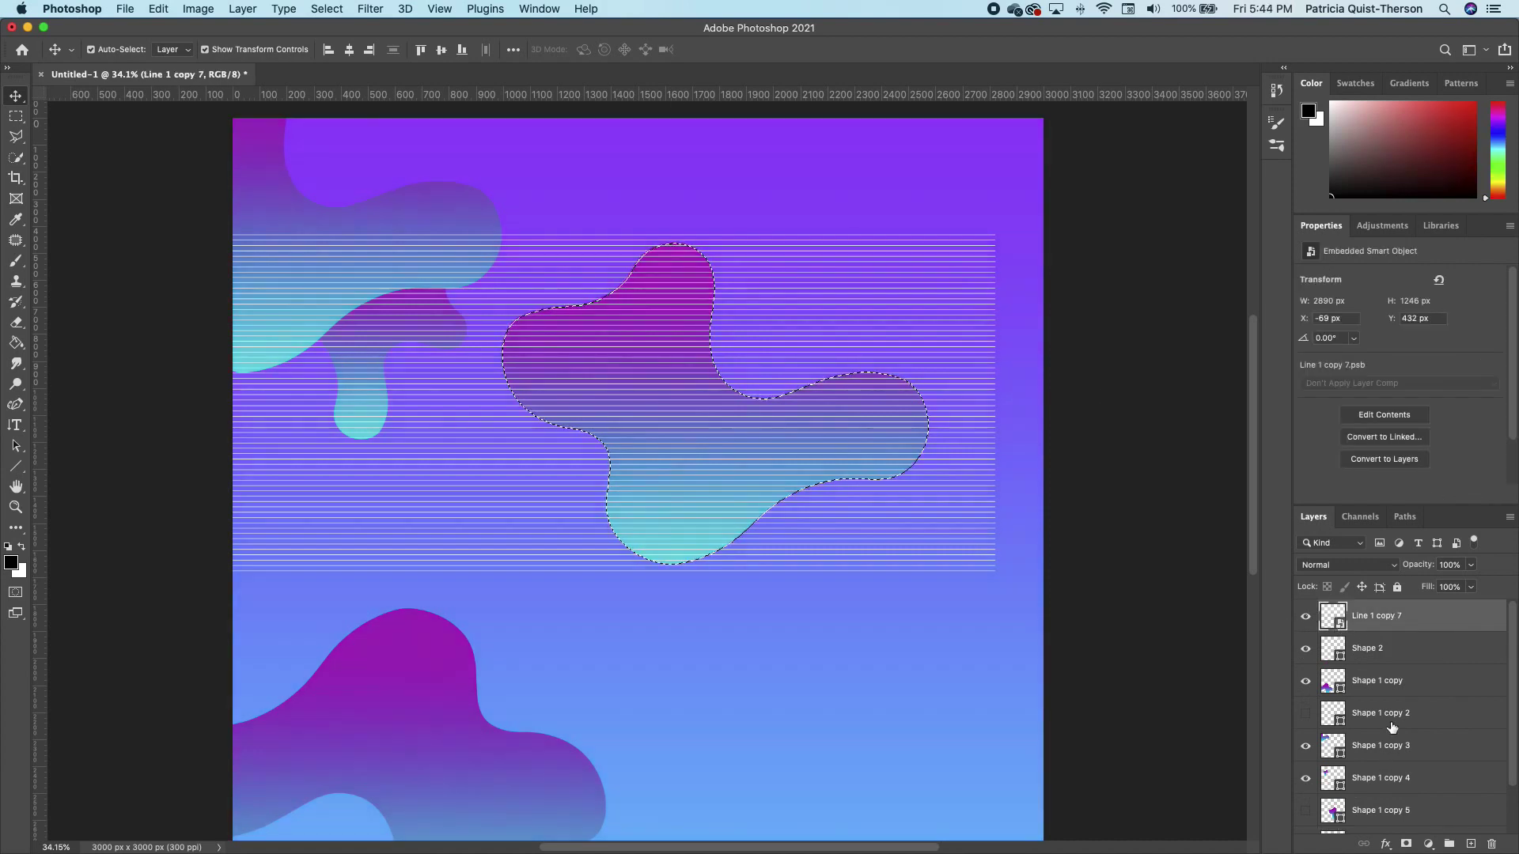
pyautogui.click(1406, 843)
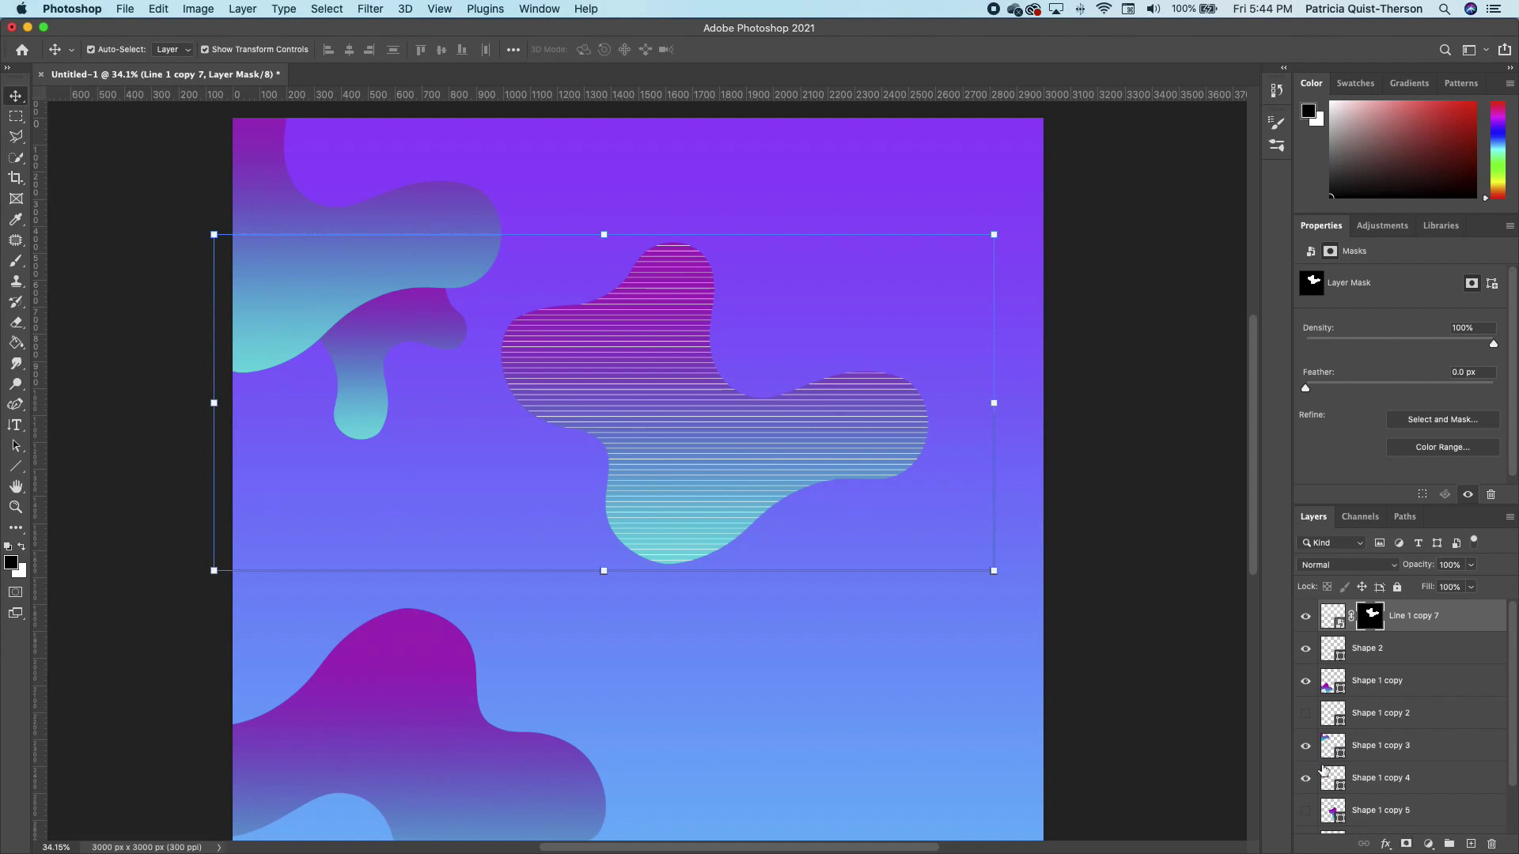
# Convert the masked stripe layer to a smart object and move it lower on the canvas
pyautogui.rightClick(1380, 636)
pyautogui.rightClick(1430, 621)
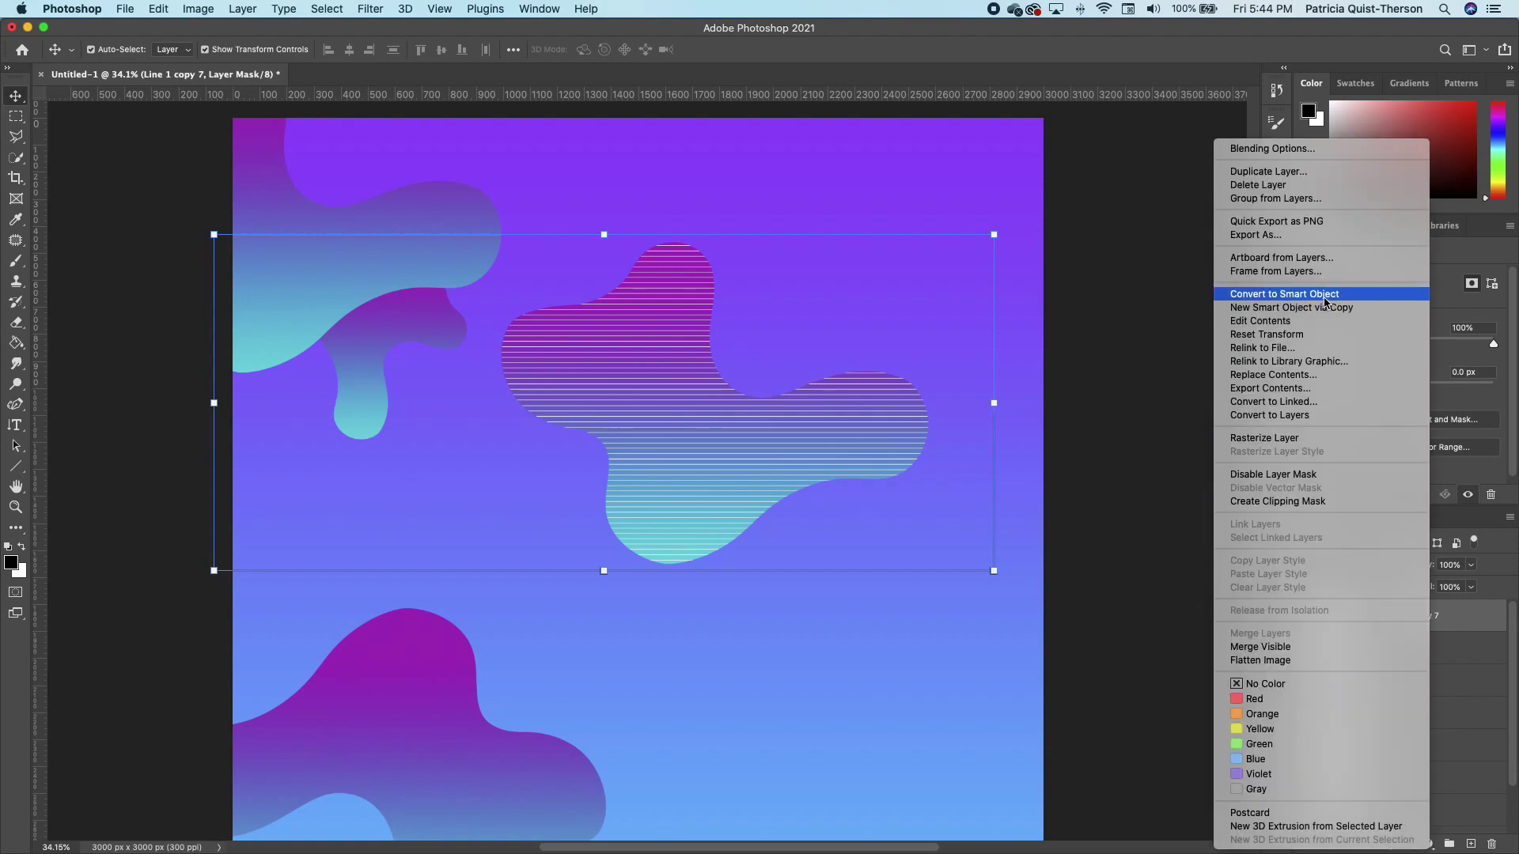
pyautogui.click(1317, 294)
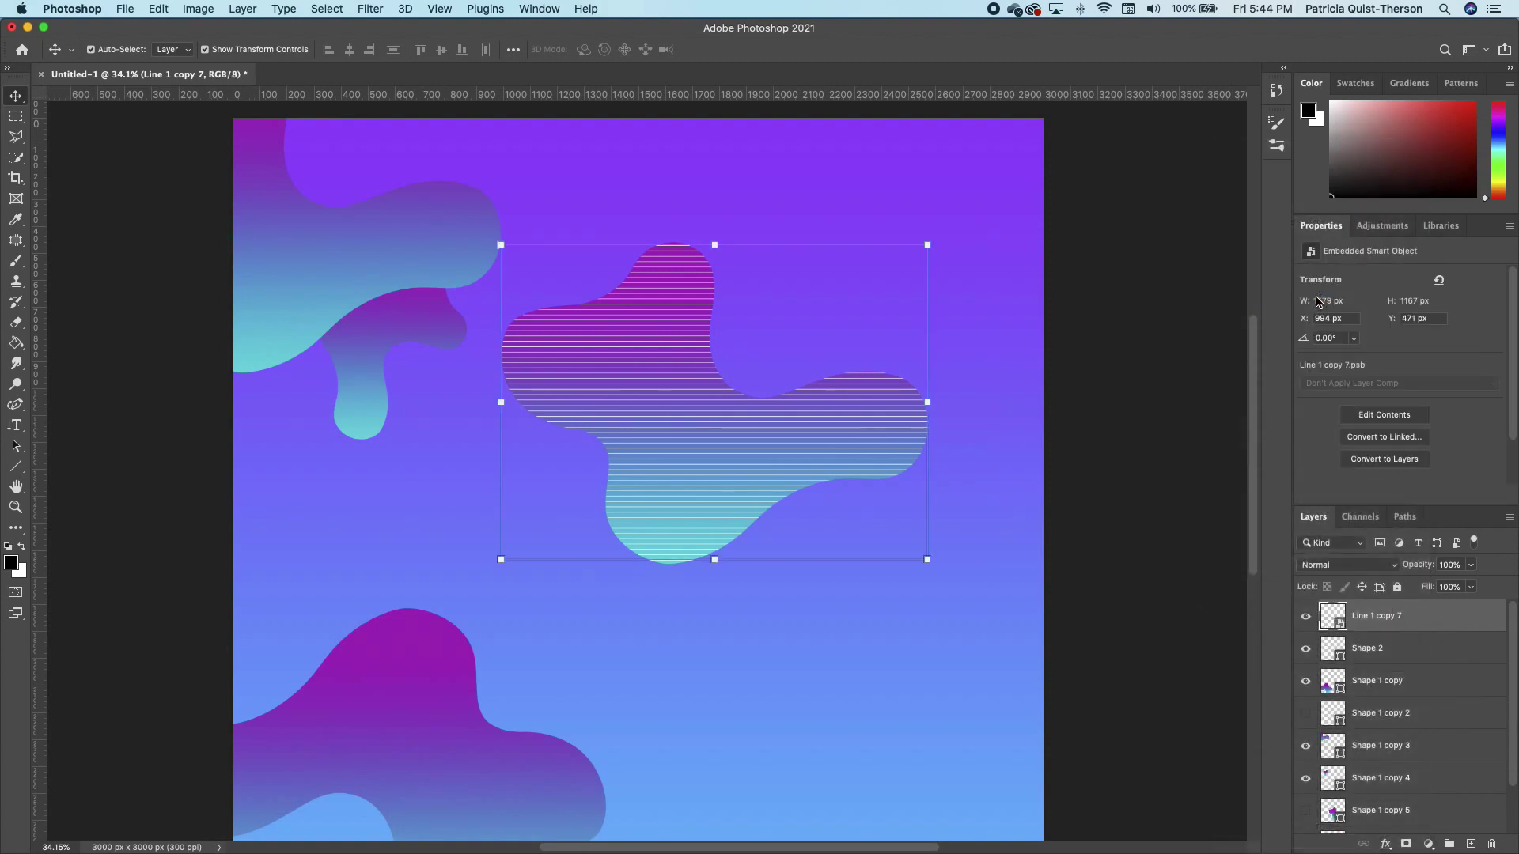
pyautogui.moveTo(831, 405); pyautogui.dragTo(772, 579)
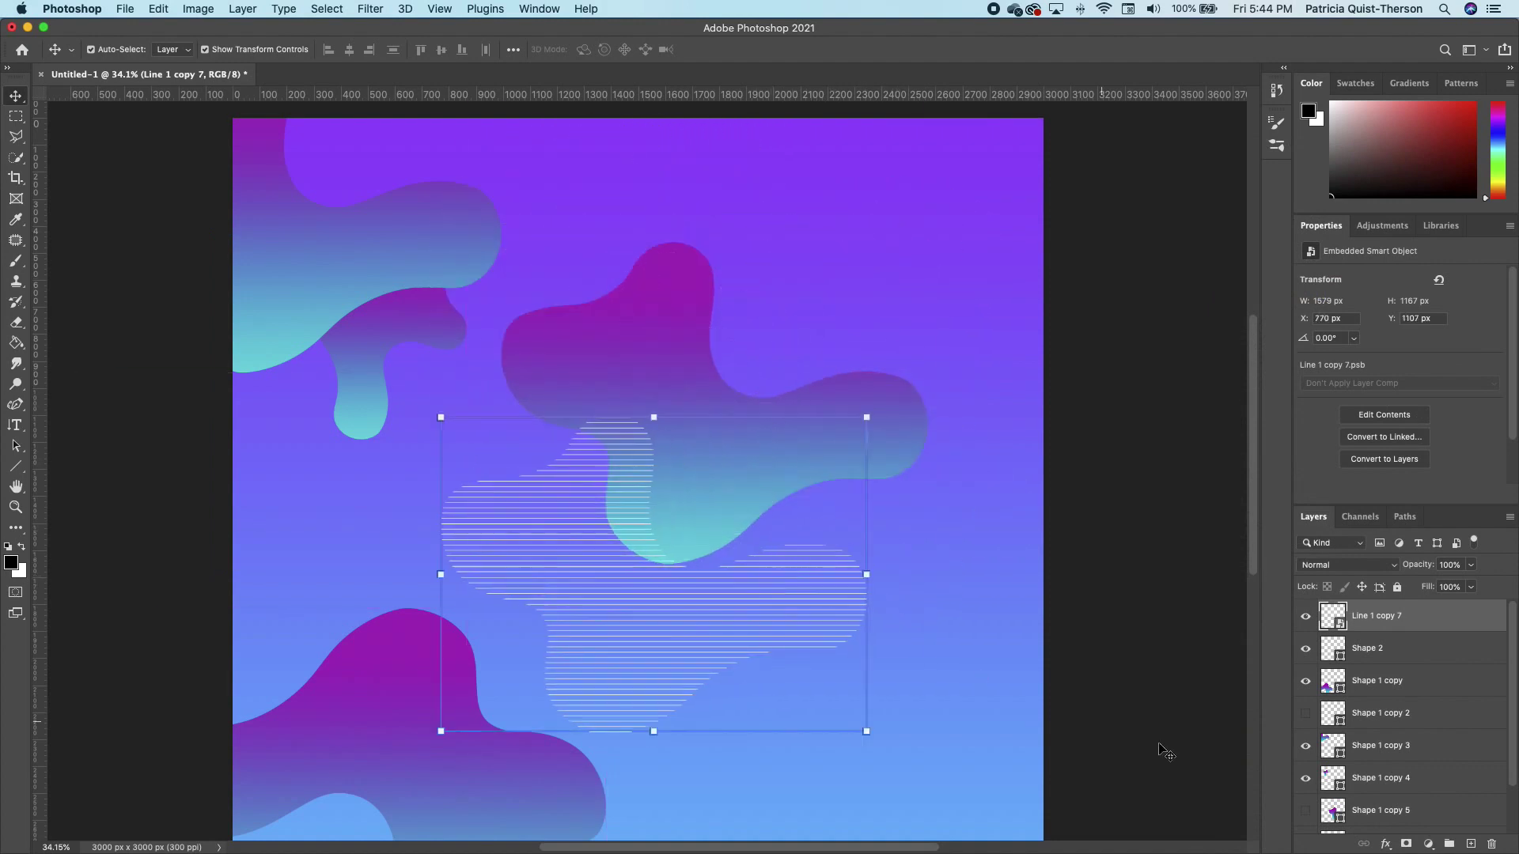
# Show Shape 1 copy 5 and move it top right, then move and resize Shape 1 at lower right
pyautogui.click(1305, 810)
pyautogui.moveTo(933, 654); pyautogui.dragTo(995, 293)
pyautogui.moveTo(881, 467); pyautogui.dragTo(1035, 647)
pyautogui.moveTo(1100, 473); pyautogui.dragTo(1107, 439)
pyautogui.moveTo(976, 712); pyautogui.dragTo(1041, 720)
pyautogui.press('Return')
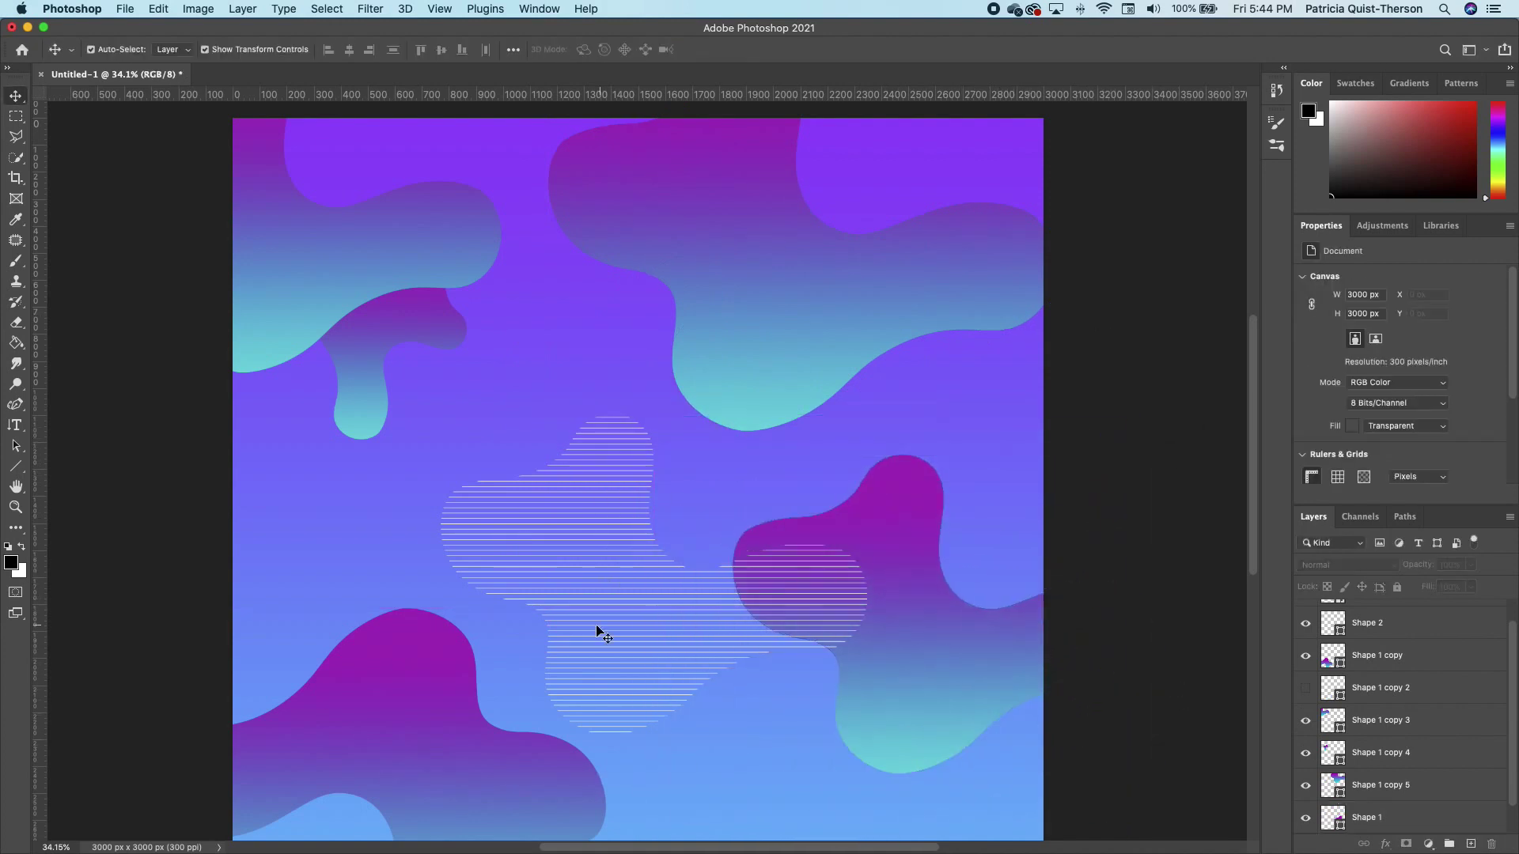
# Enlarge the Line 1 copy 7 patch to about 161% and reposition it
pyautogui.click(600, 630)
pyautogui.hotkey('ctrl', 't')
pyautogui.moveTo(864, 416); pyautogui.dragTo(1125, 223)
pyautogui.moveTo(603, 521); pyautogui.dragTo(627, 519)
pyautogui.press('Return')
# Duplicate the line patch, rotate the copy to about -57° and place it on the left
pyautogui.hotkey('ctrl', 'j')
pyautogui.hotkey('ctrl', 't')
pyautogui.moveTo(1118, 508); pyautogui.dragTo(618, 581)
pyautogui.moveTo(546, 522); pyautogui.dragTo(354, 570)
pyautogui.moveTo(443, 633)
pyautogui.mouseDown()
pyautogui.moveTo(371, 664)
pyautogui.moveTo(267, 646)
pyautogui.moveTo(527, 310)
pyautogui.mouseUp()
pyautogui.press('Return')
pyautogui.click(1046, 344)
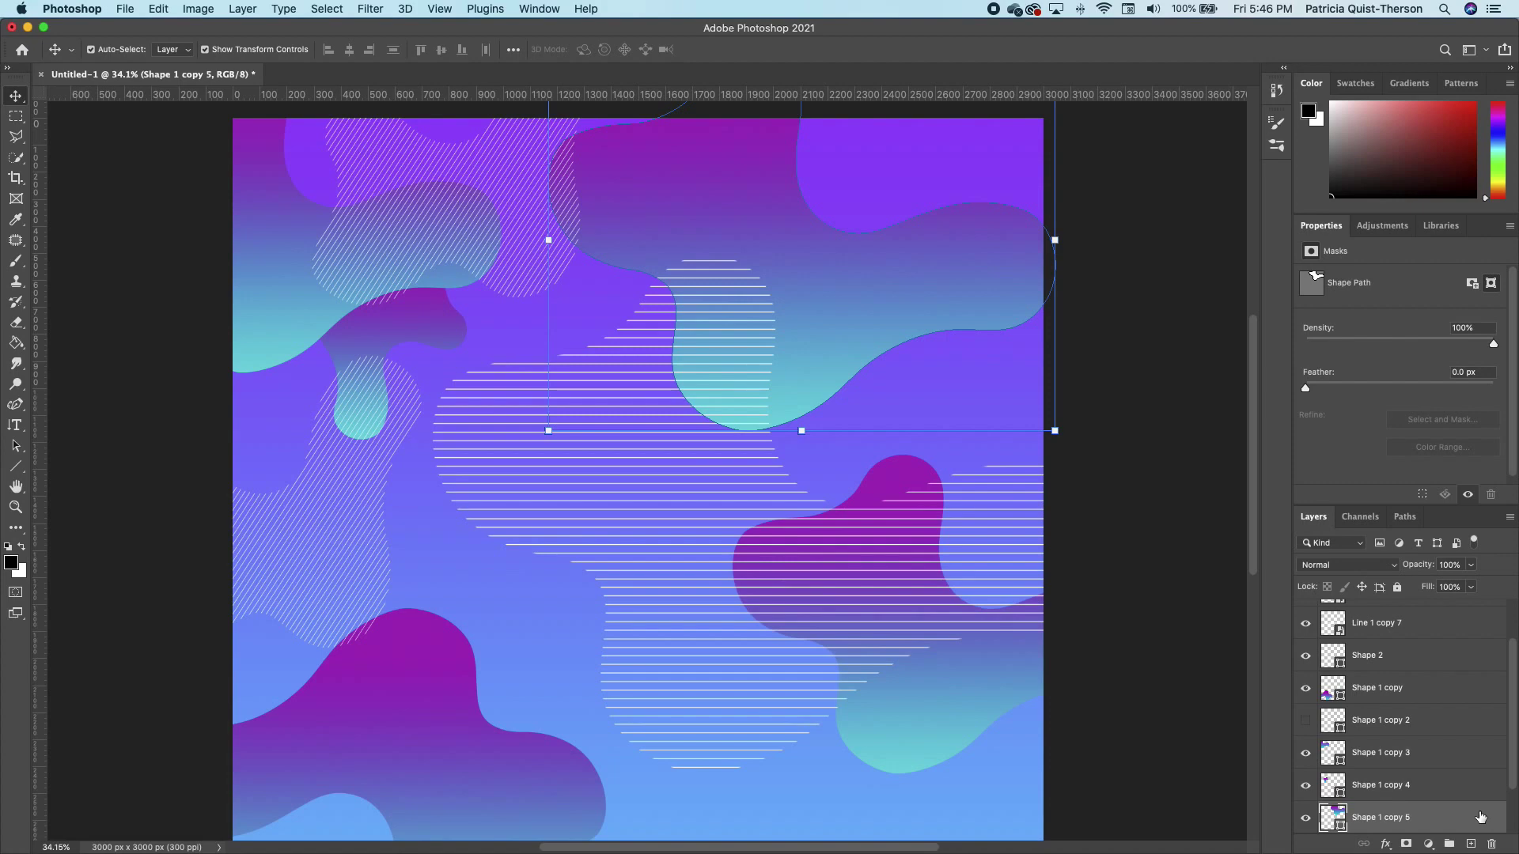
# Add a drop shadow to Shape 1 copy 5 with opacity around 24%
pyautogui.press('h')
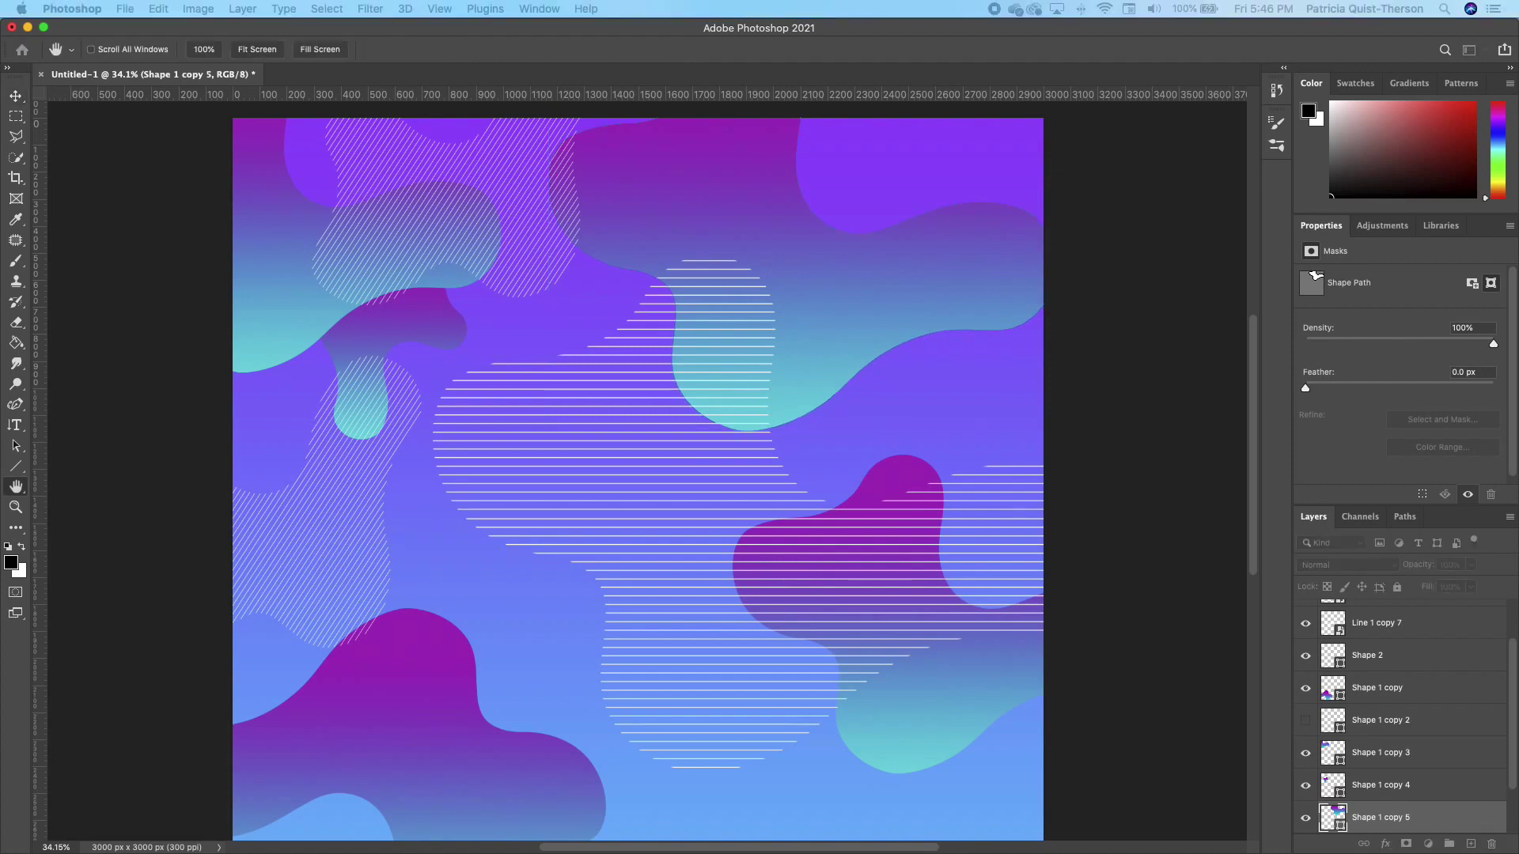
pyautogui.doubleClick(1455, 817)
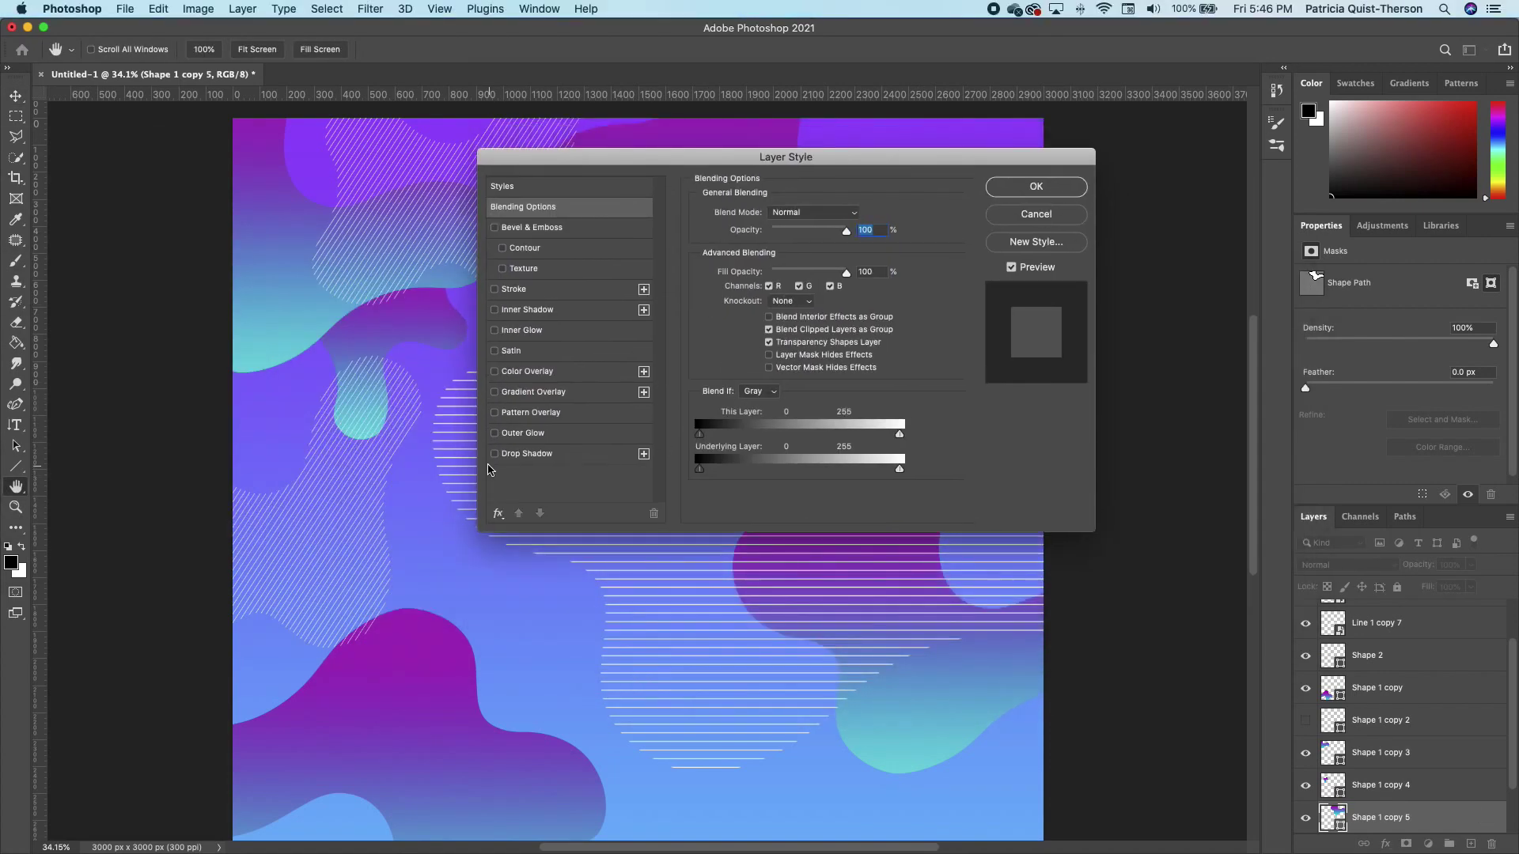
pyautogui.click(495, 455)
pyautogui.moveTo(686, 161); pyautogui.dragTo(1215, 127)
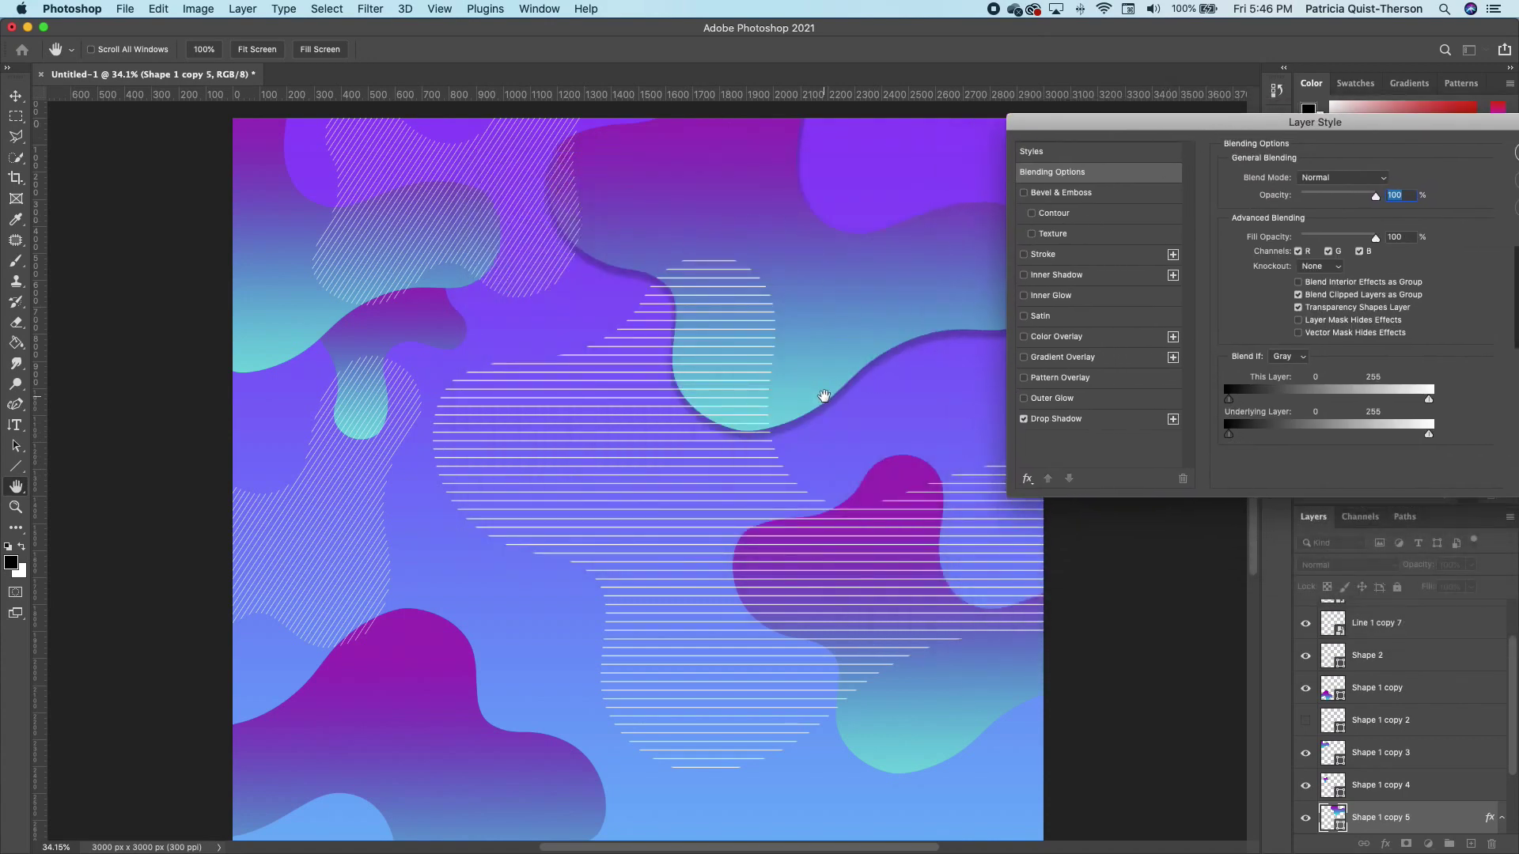
pyautogui.click(1116, 421)
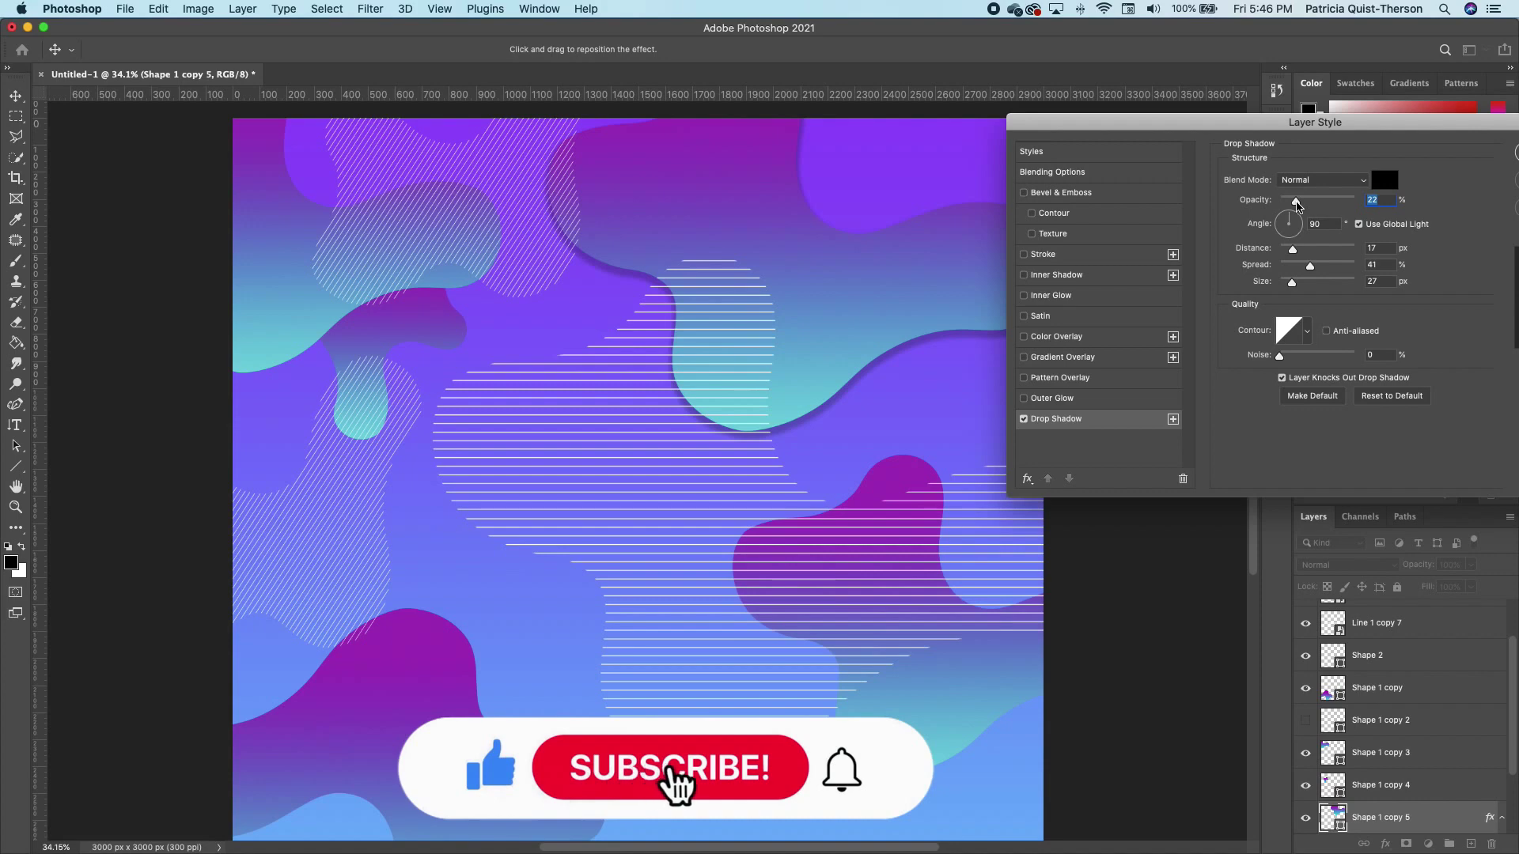
pyautogui.moveTo(1297, 204); pyautogui.dragTo(1295, 204)
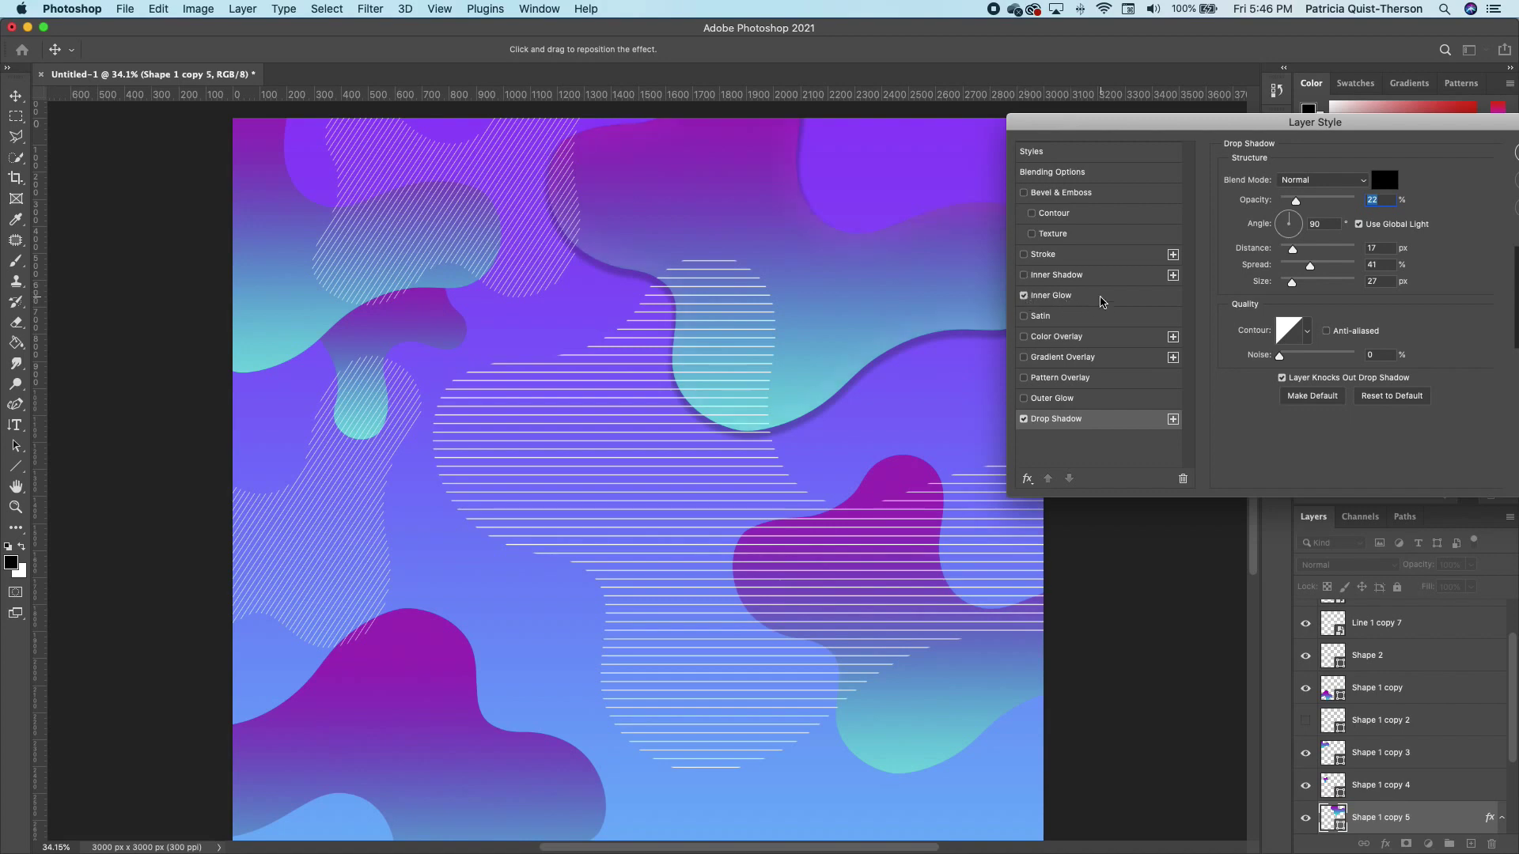
# Add a pale white Screen-mode inner glow to the blob and apply the style
pyautogui.click(1099, 299)
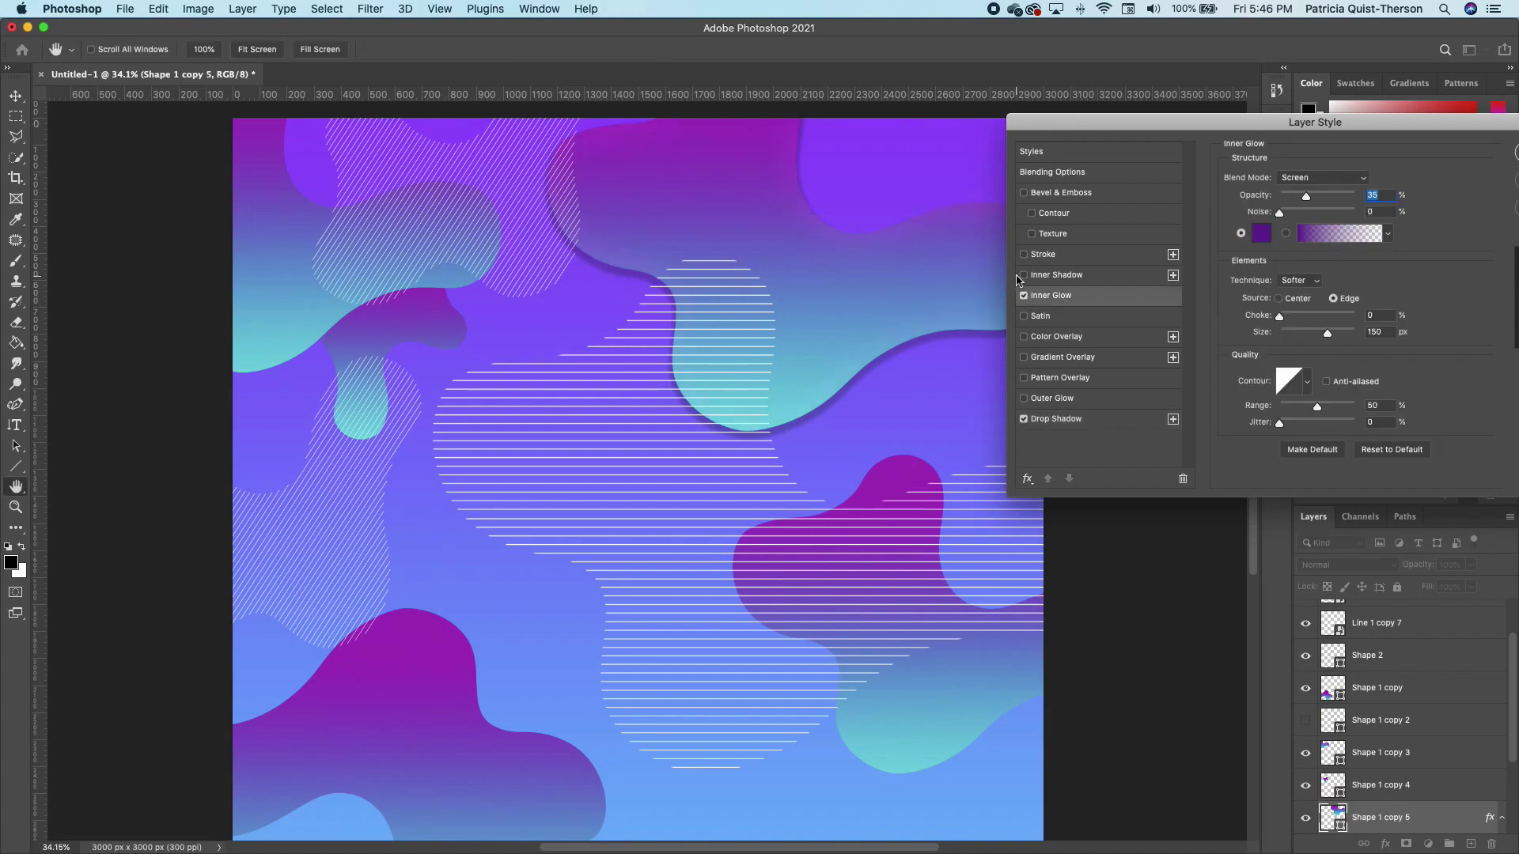
pyautogui.click(1263, 234)
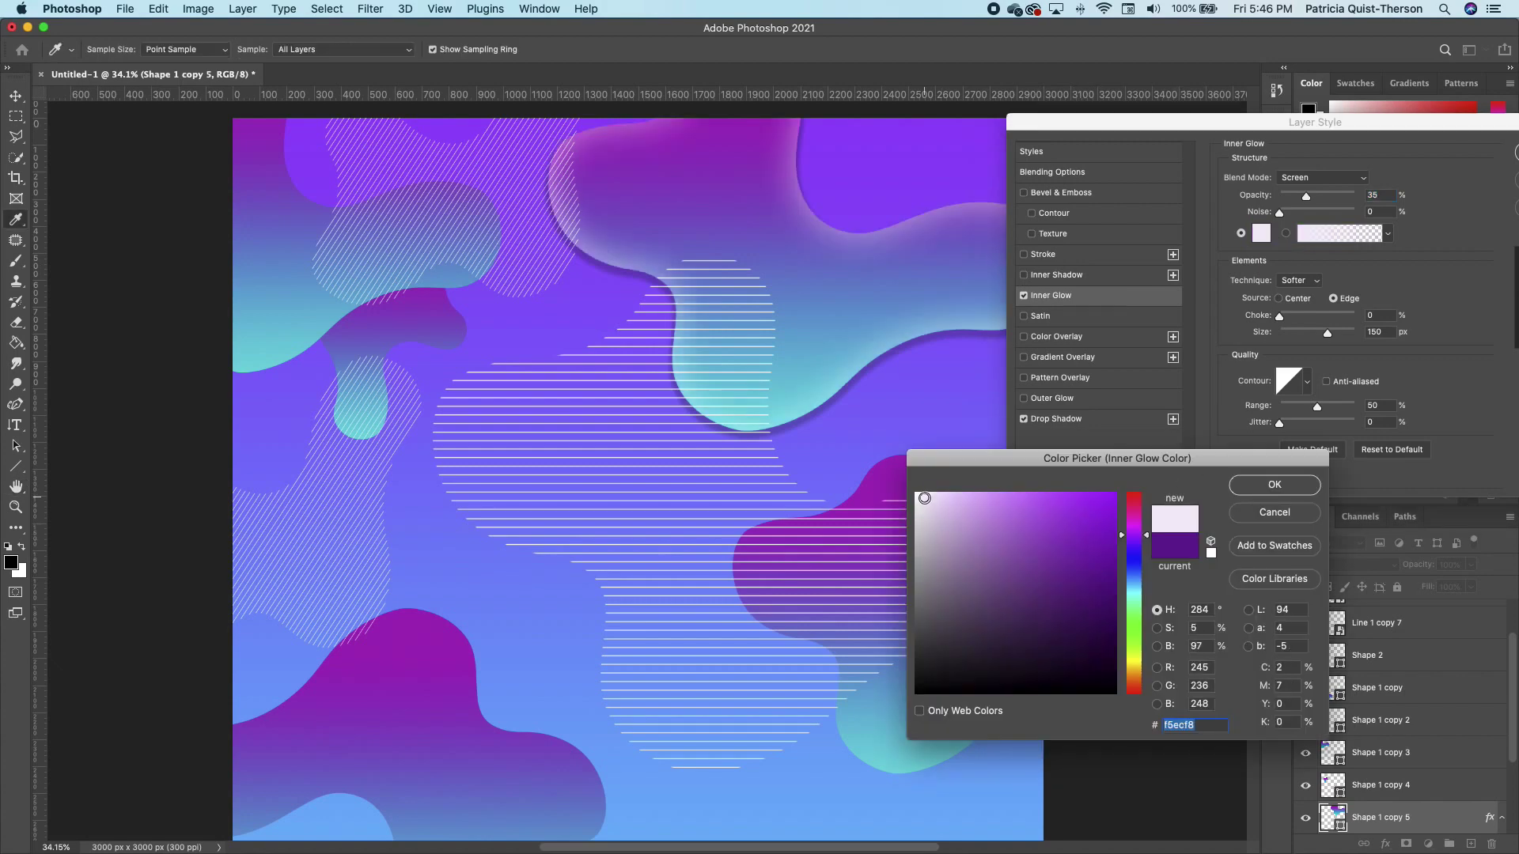
pyautogui.click(1280, 485)
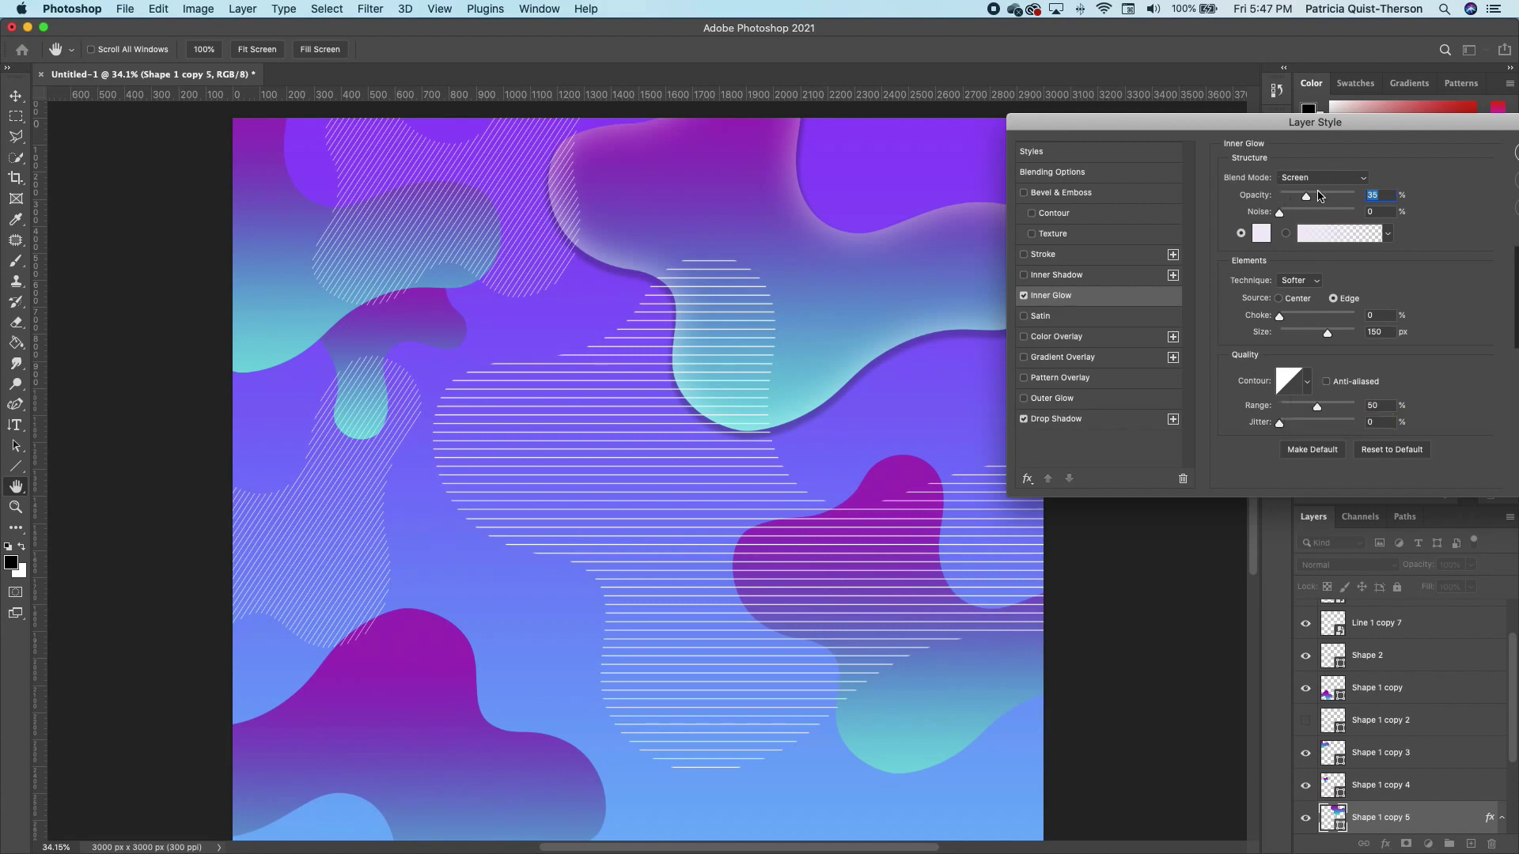
pyautogui.moveTo(1326, 126); pyautogui.dragTo(1187, 117)
pyautogui.click(1439, 148)
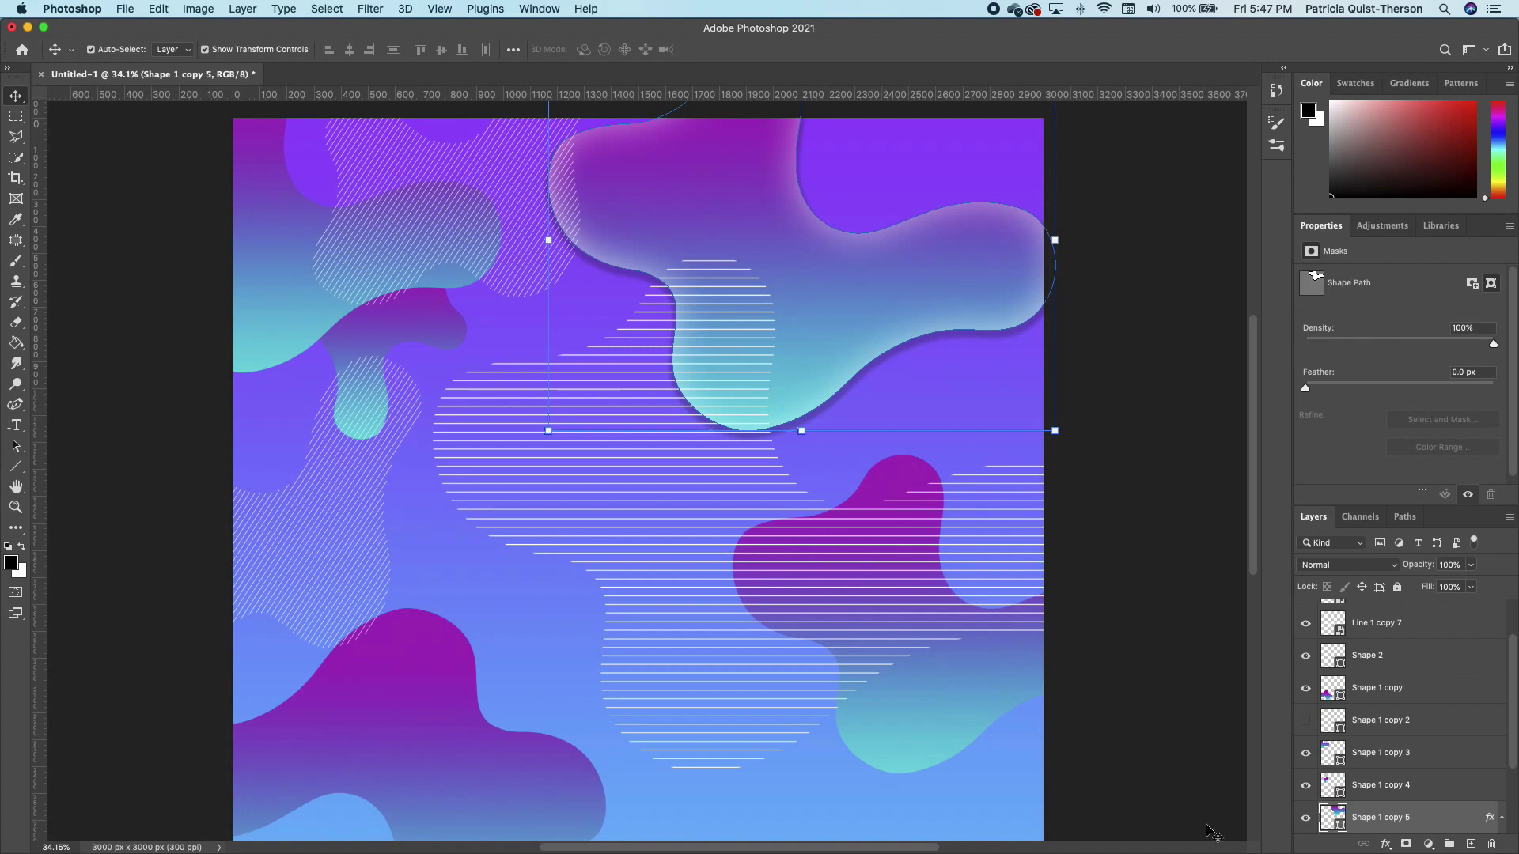
# Copy Shape 1 copy 5's layer style and paste it onto Shape 1 copy 4, copy 3 and Shape 1 copy
pyautogui.rightClick(1400, 817)
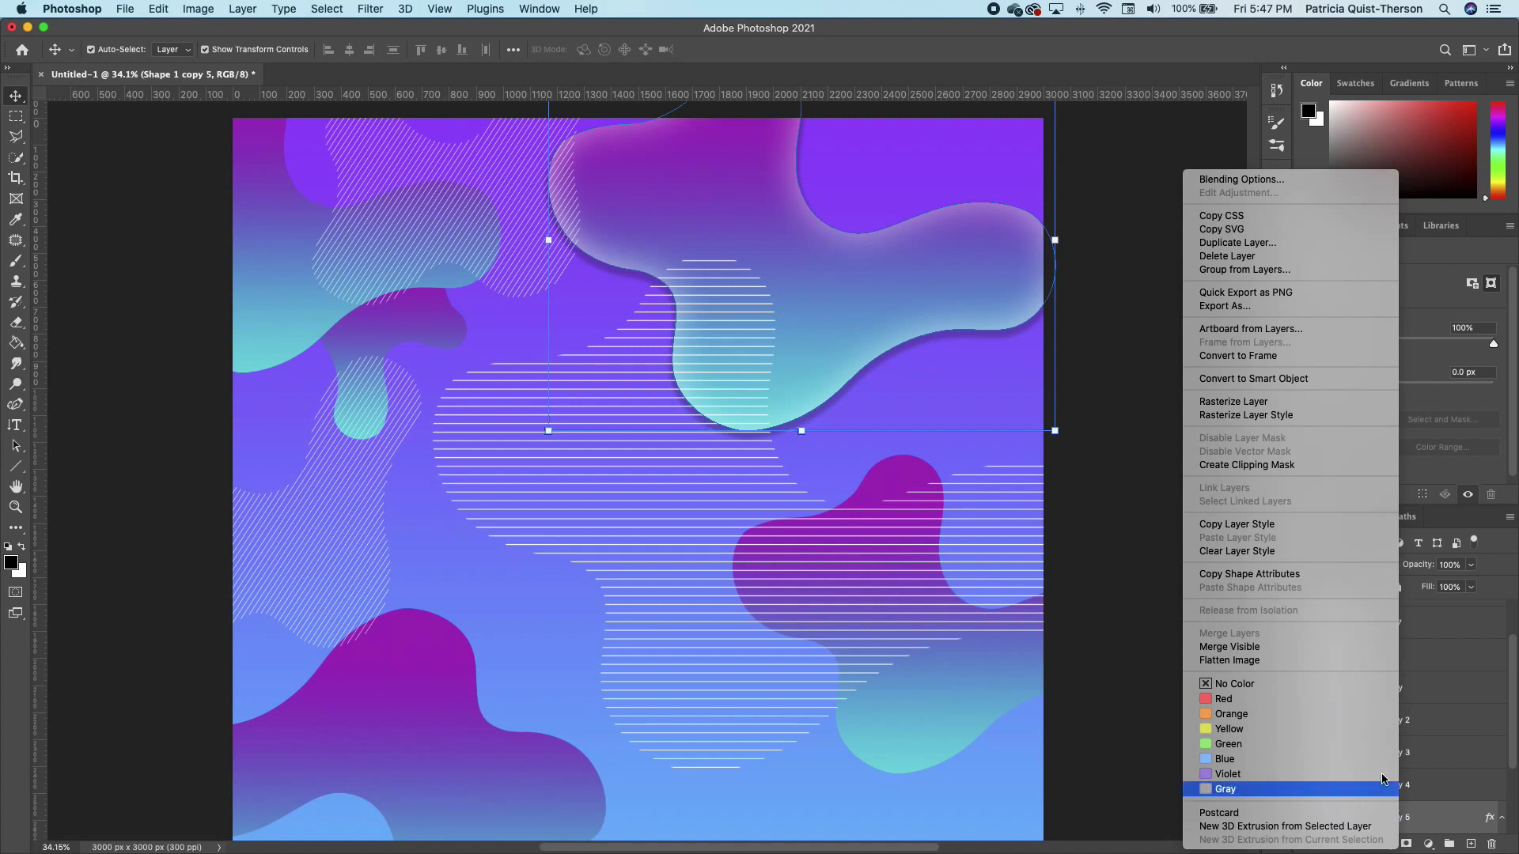
pyautogui.click(1269, 525)
pyautogui.click(1405, 785)
pyautogui.rightClick(1406, 786)
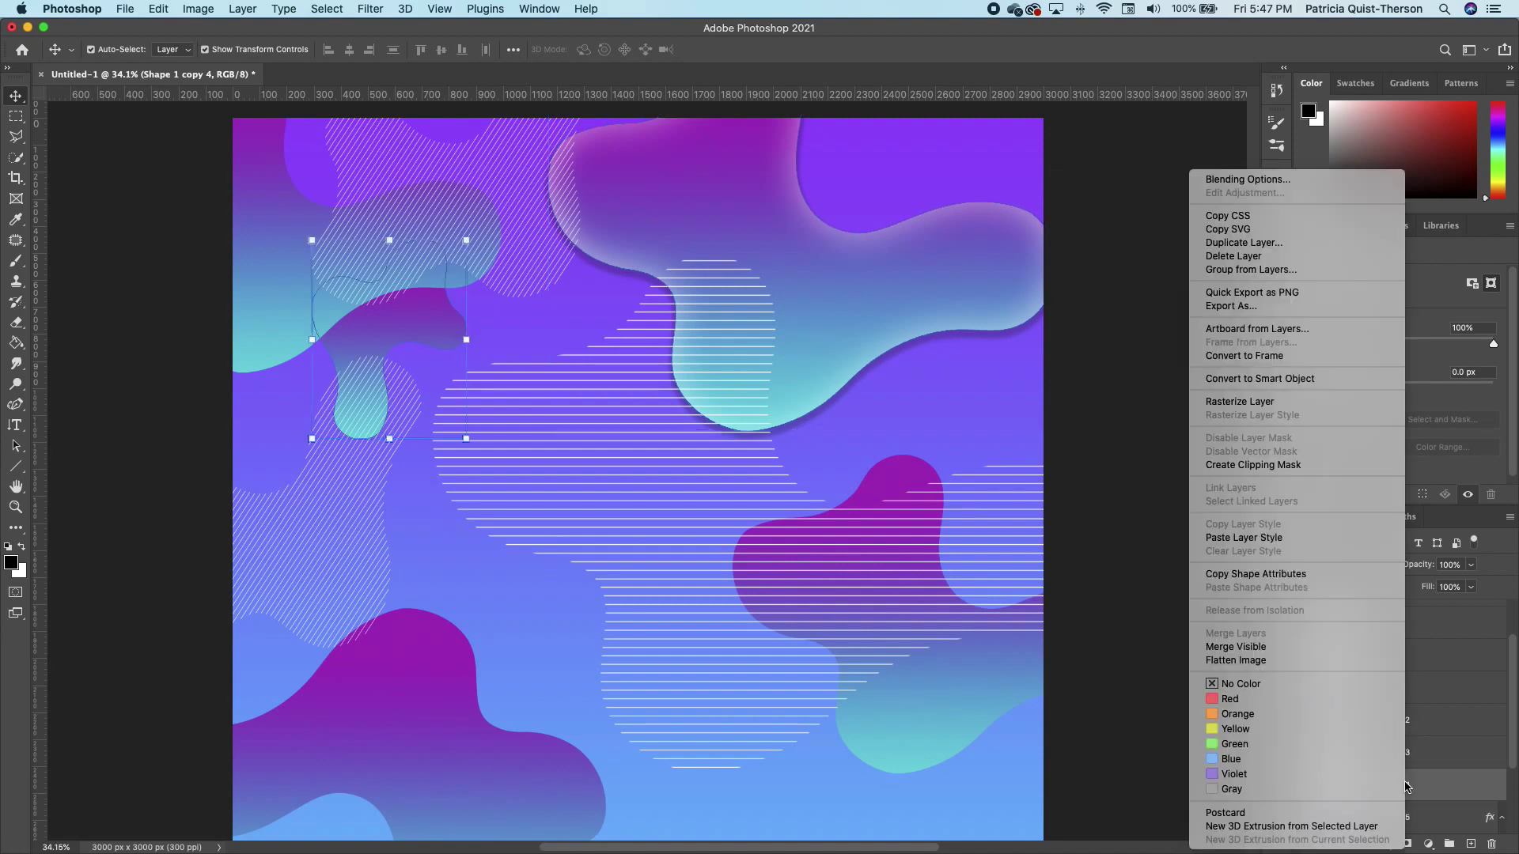
pyautogui.click(1243, 538)
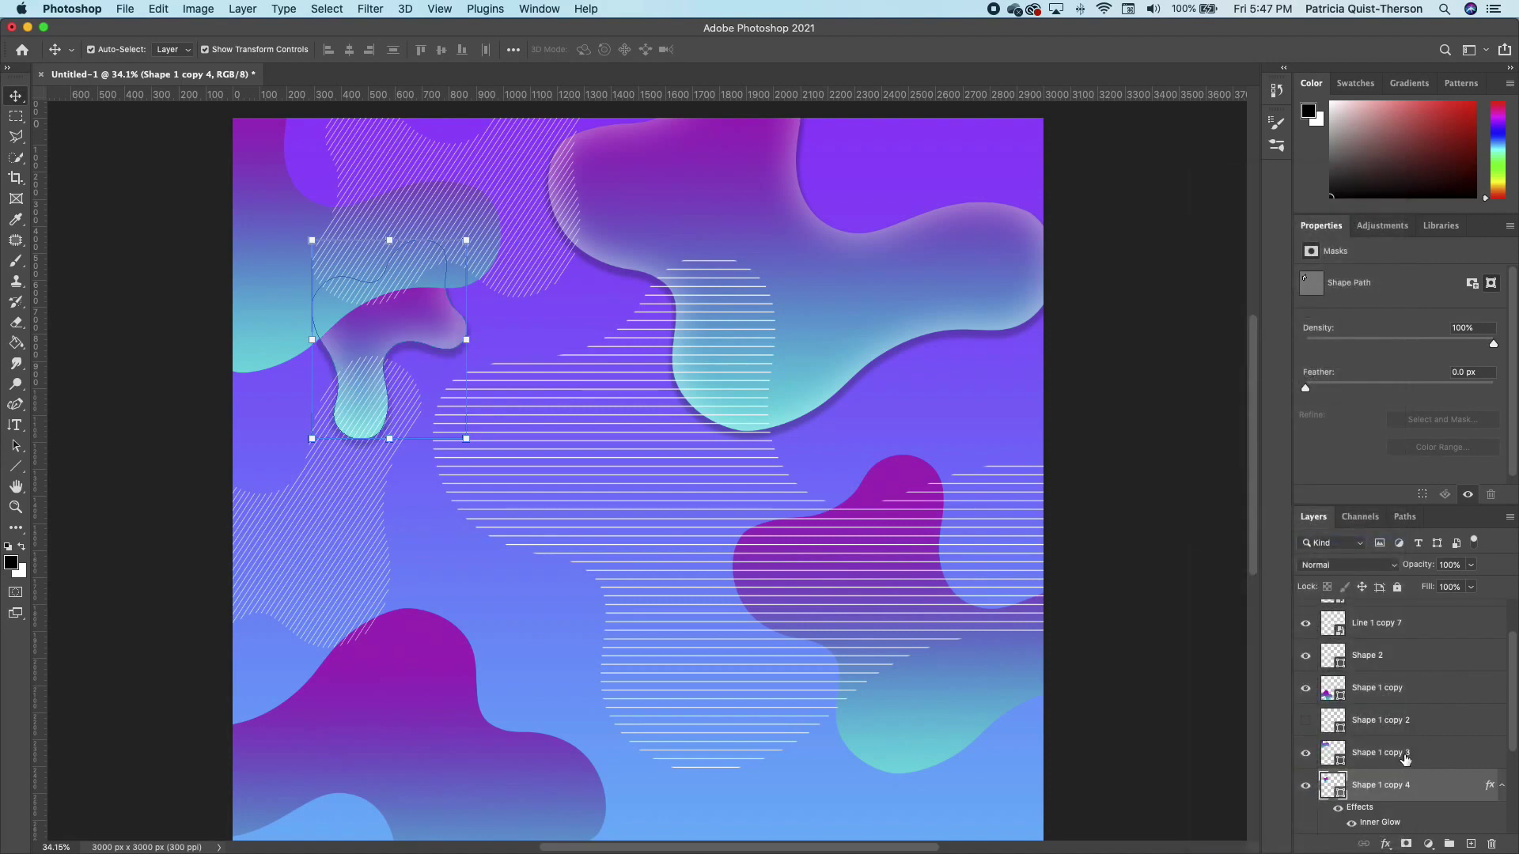
pyautogui.rightClick(1406, 757)
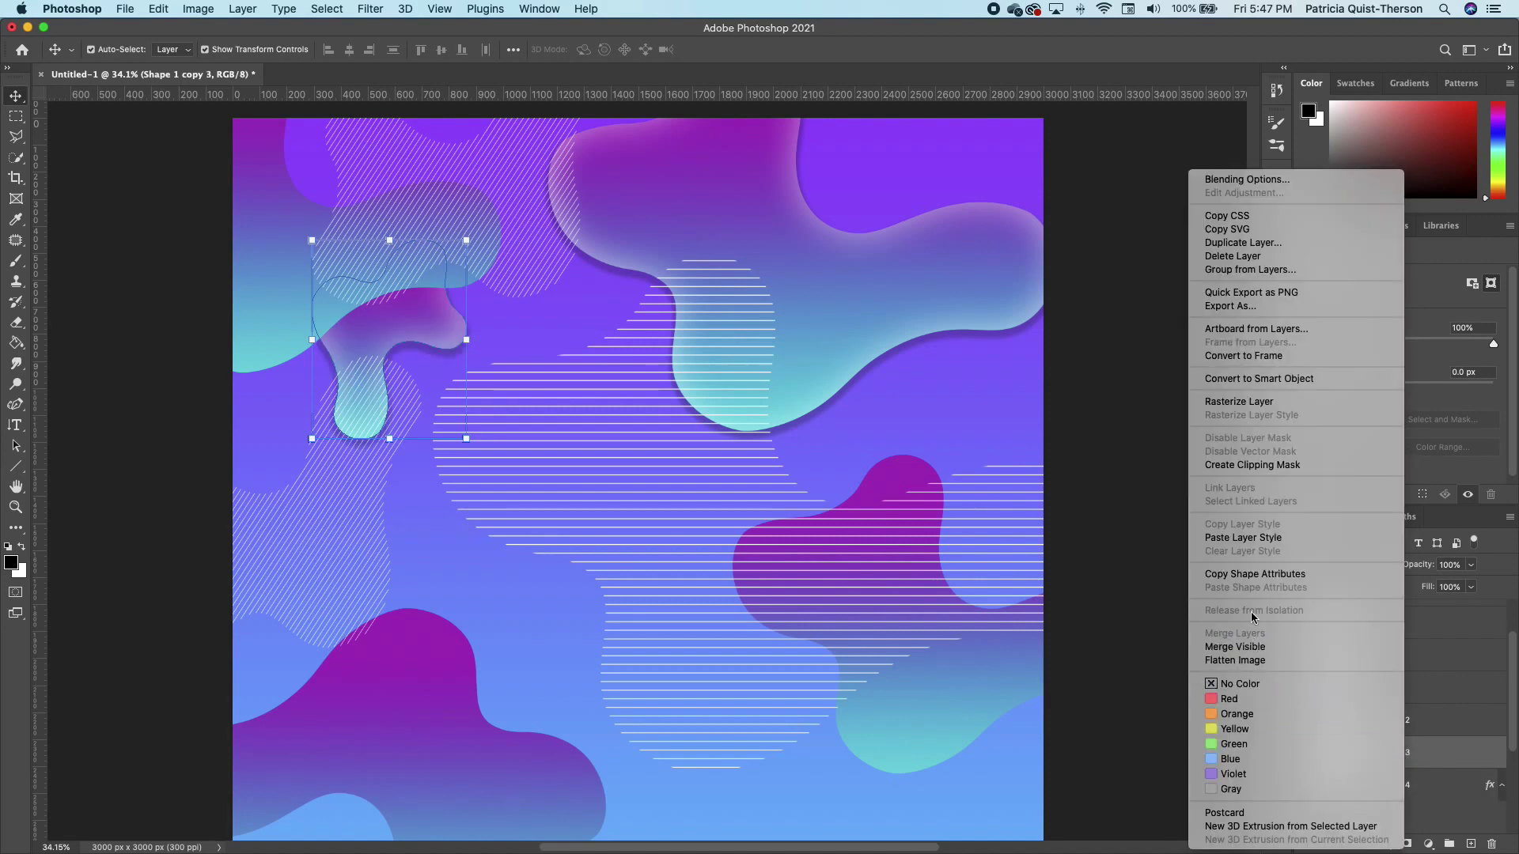
pyautogui.click(1243, 538)
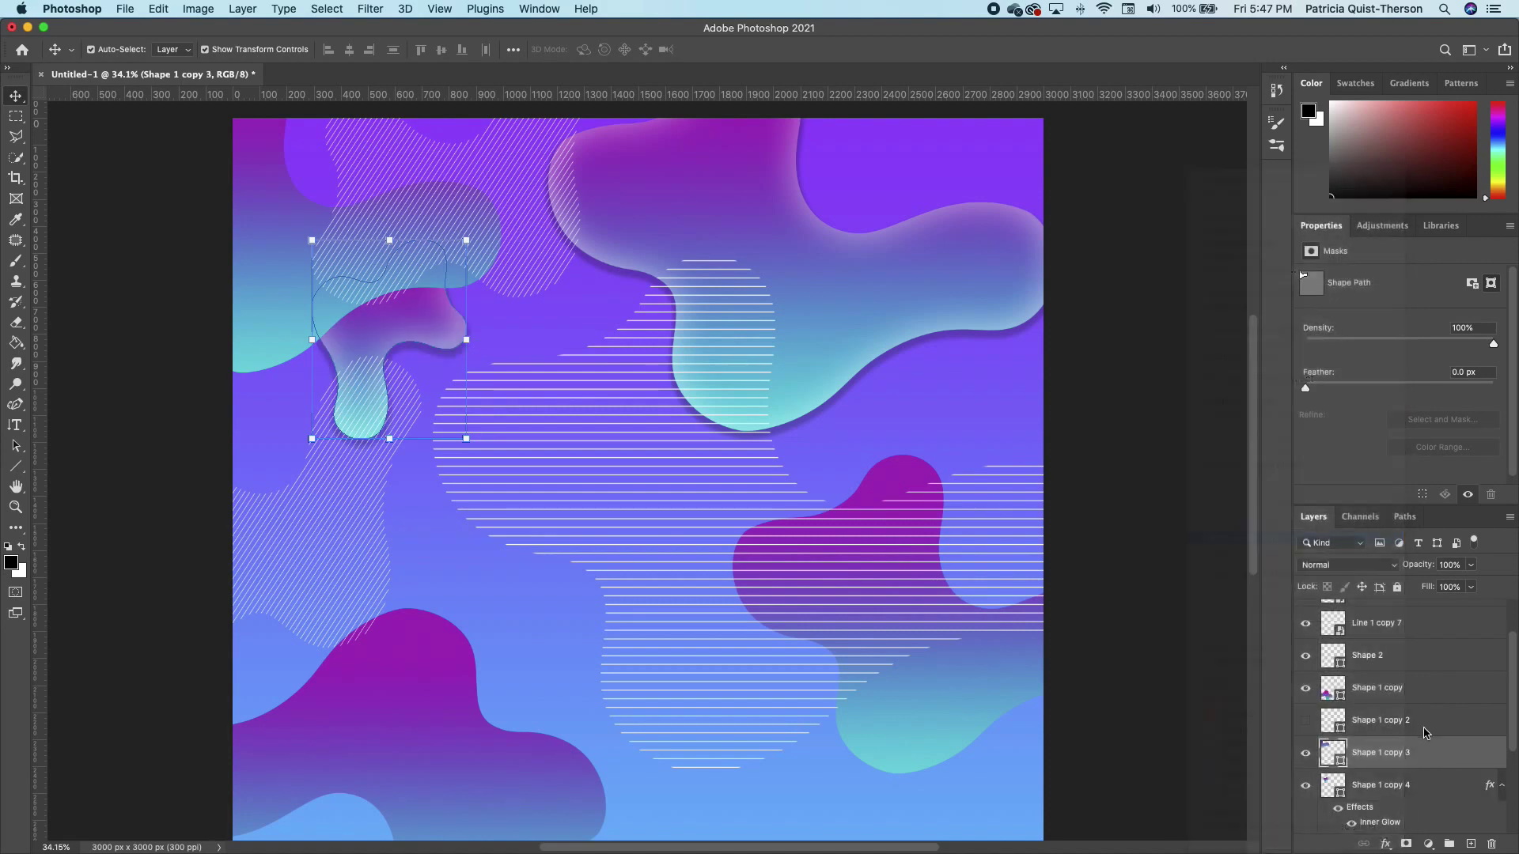
pyautogui.rightClick(1392, 693)
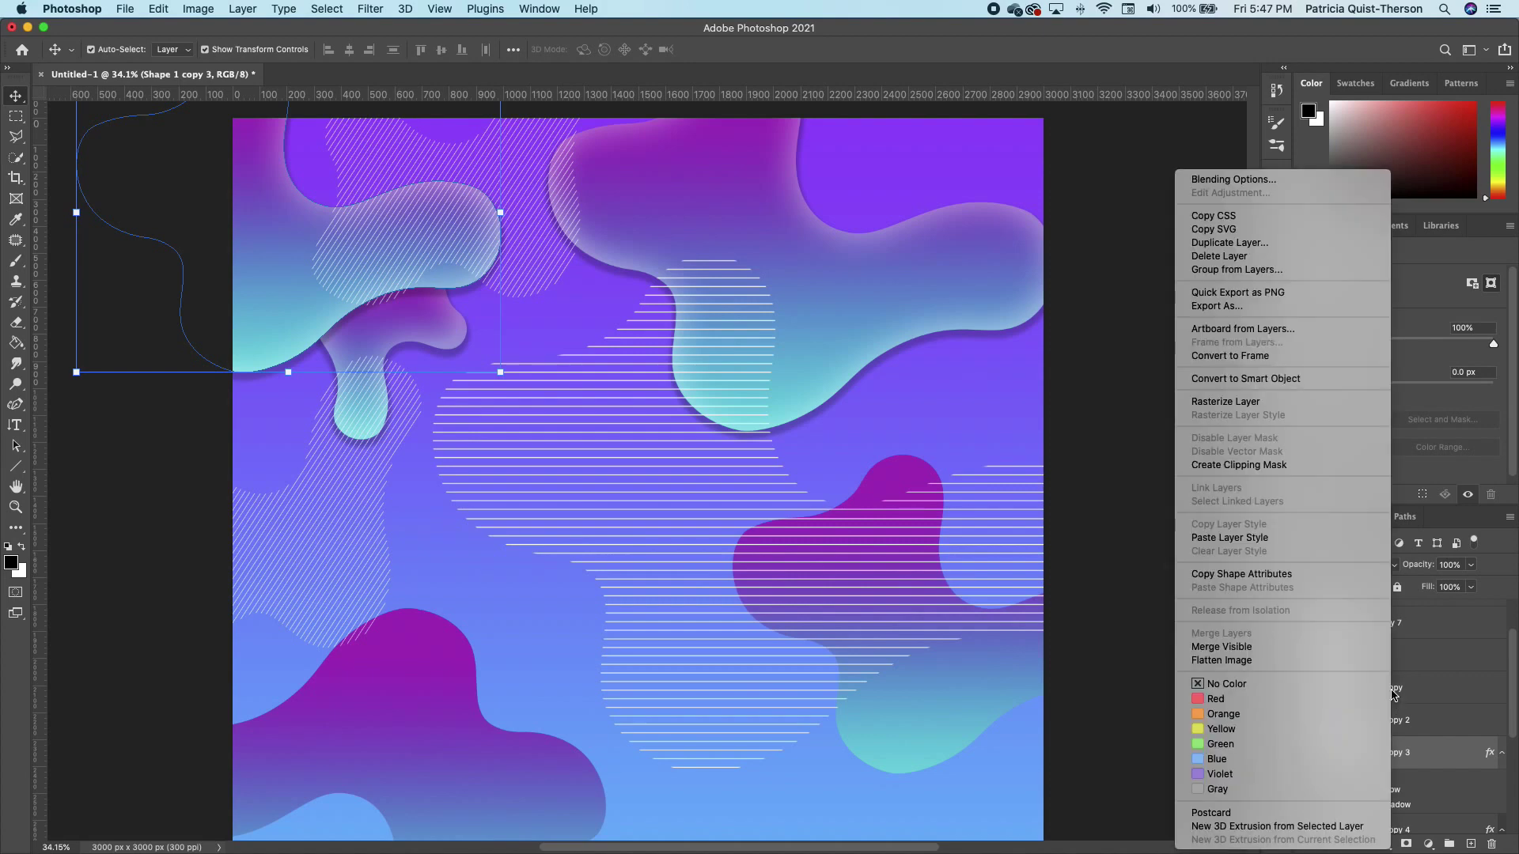
pyautogui.click(1239, 541)
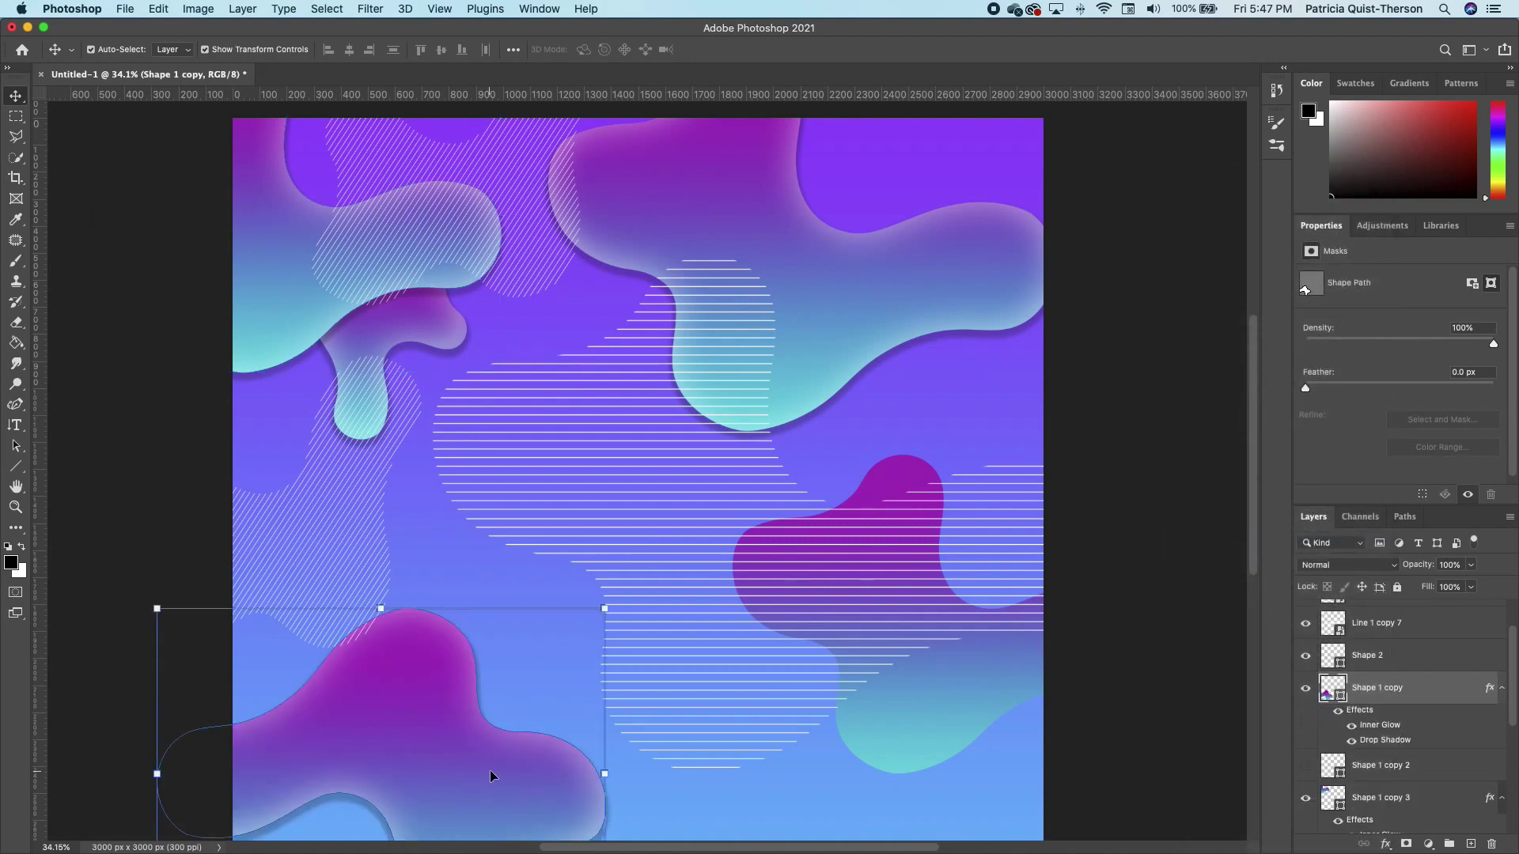
pyautogui.click(678, 791)
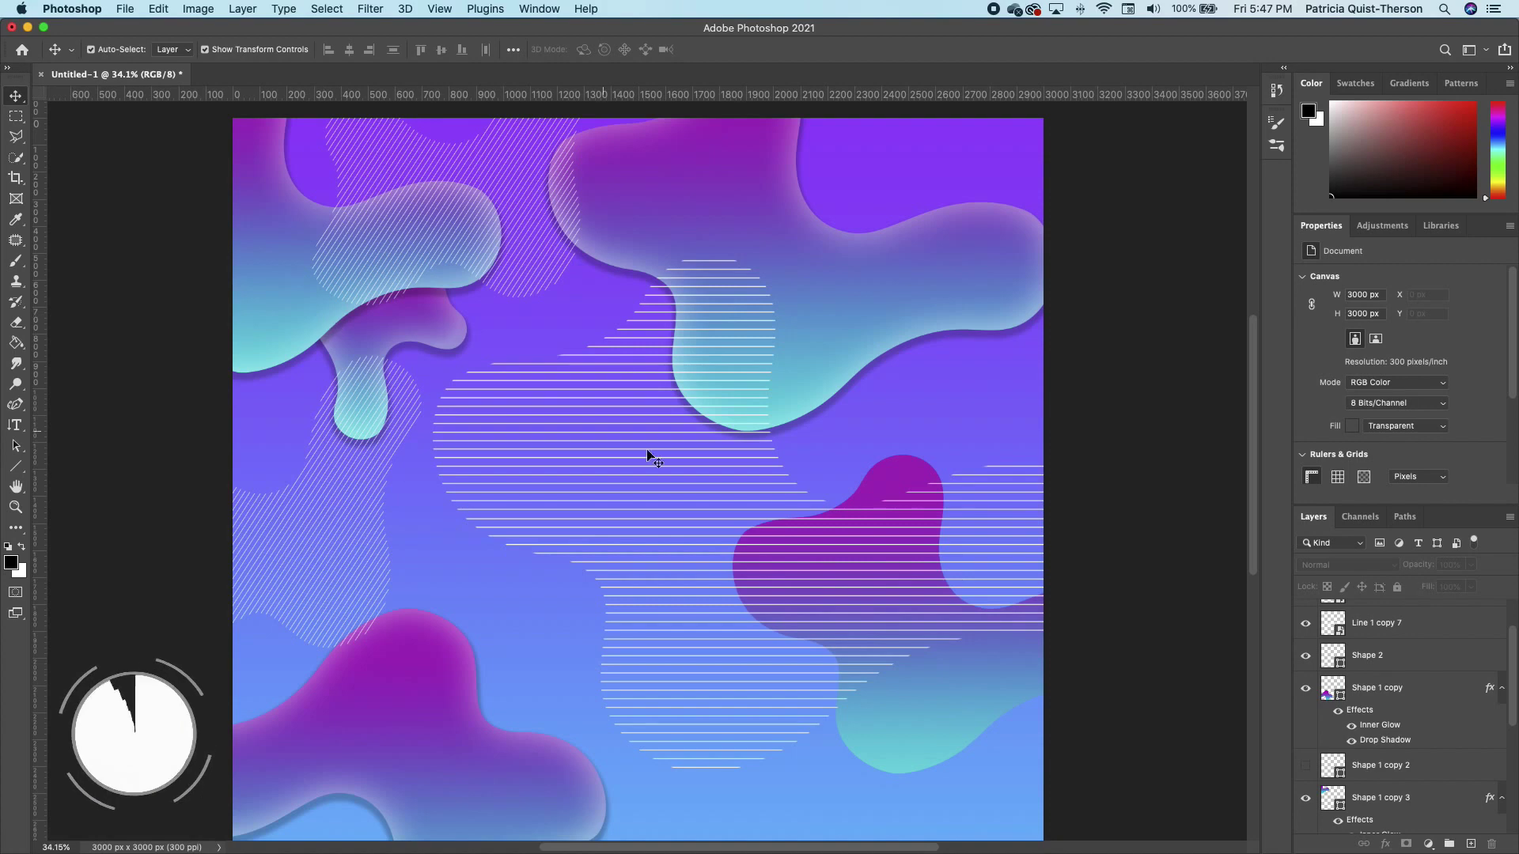
# Paste the same shadow and glow style onto Shape 1 and the Line 1 copy 7 patch
pyautogui.click(905, 480)
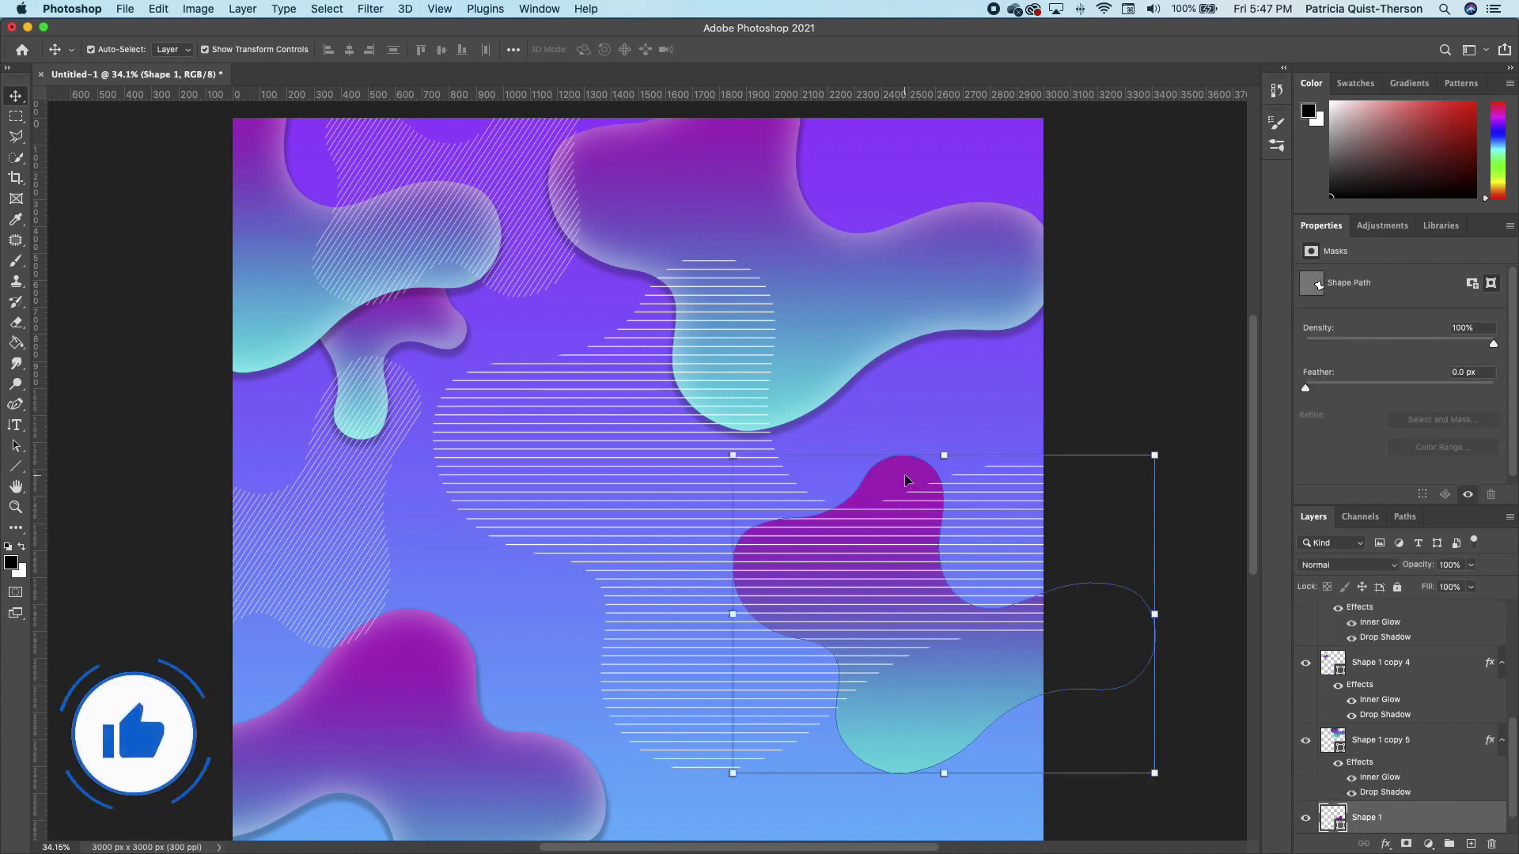
pyautogui.rightClick(1408, 817)
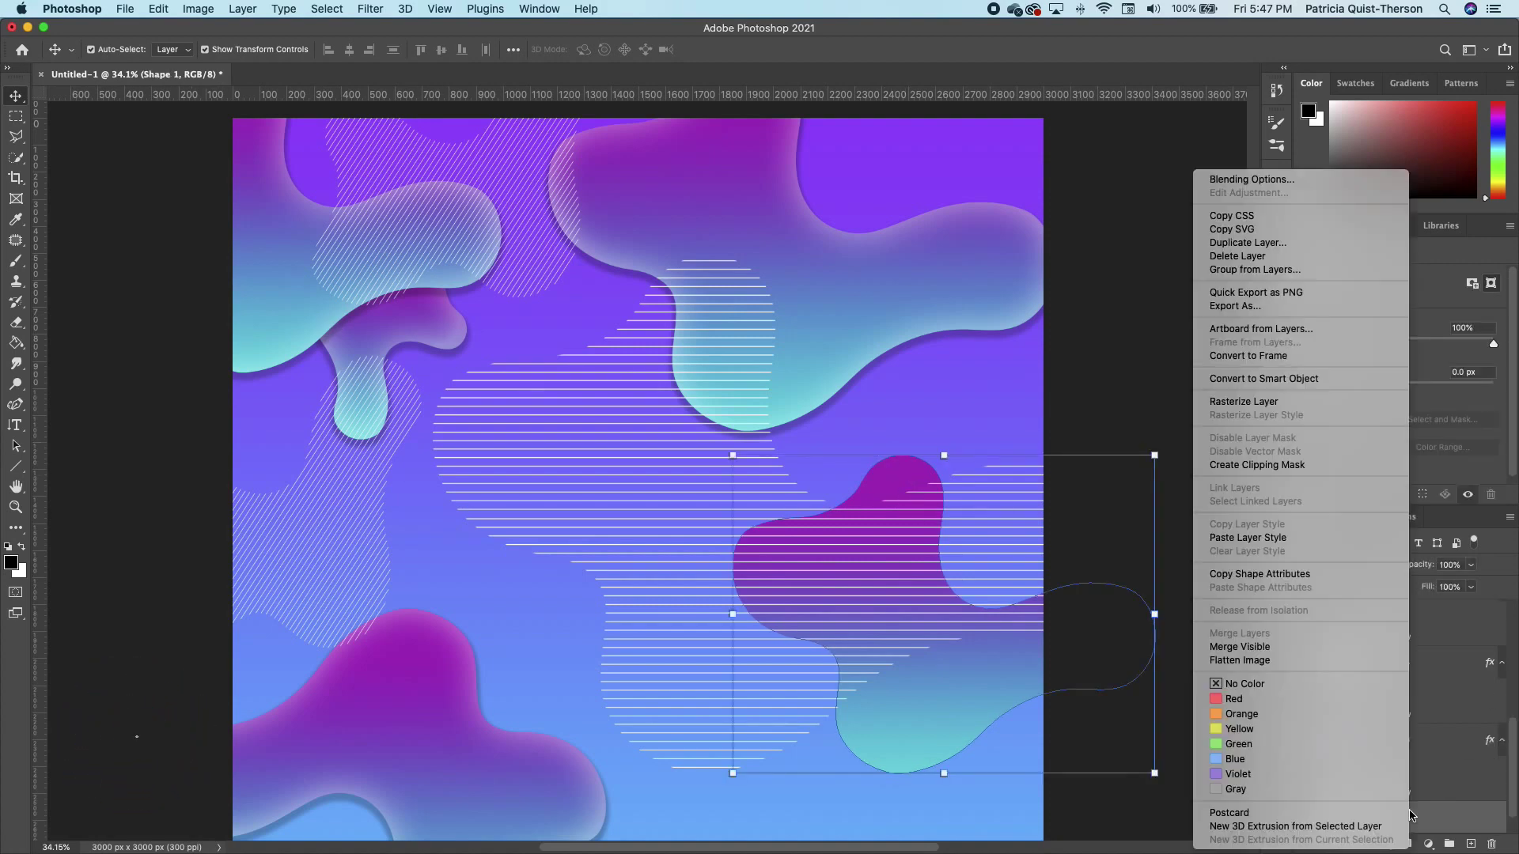
pyautogui.click(1258, 538)
pyautogui.click(1193, 703)
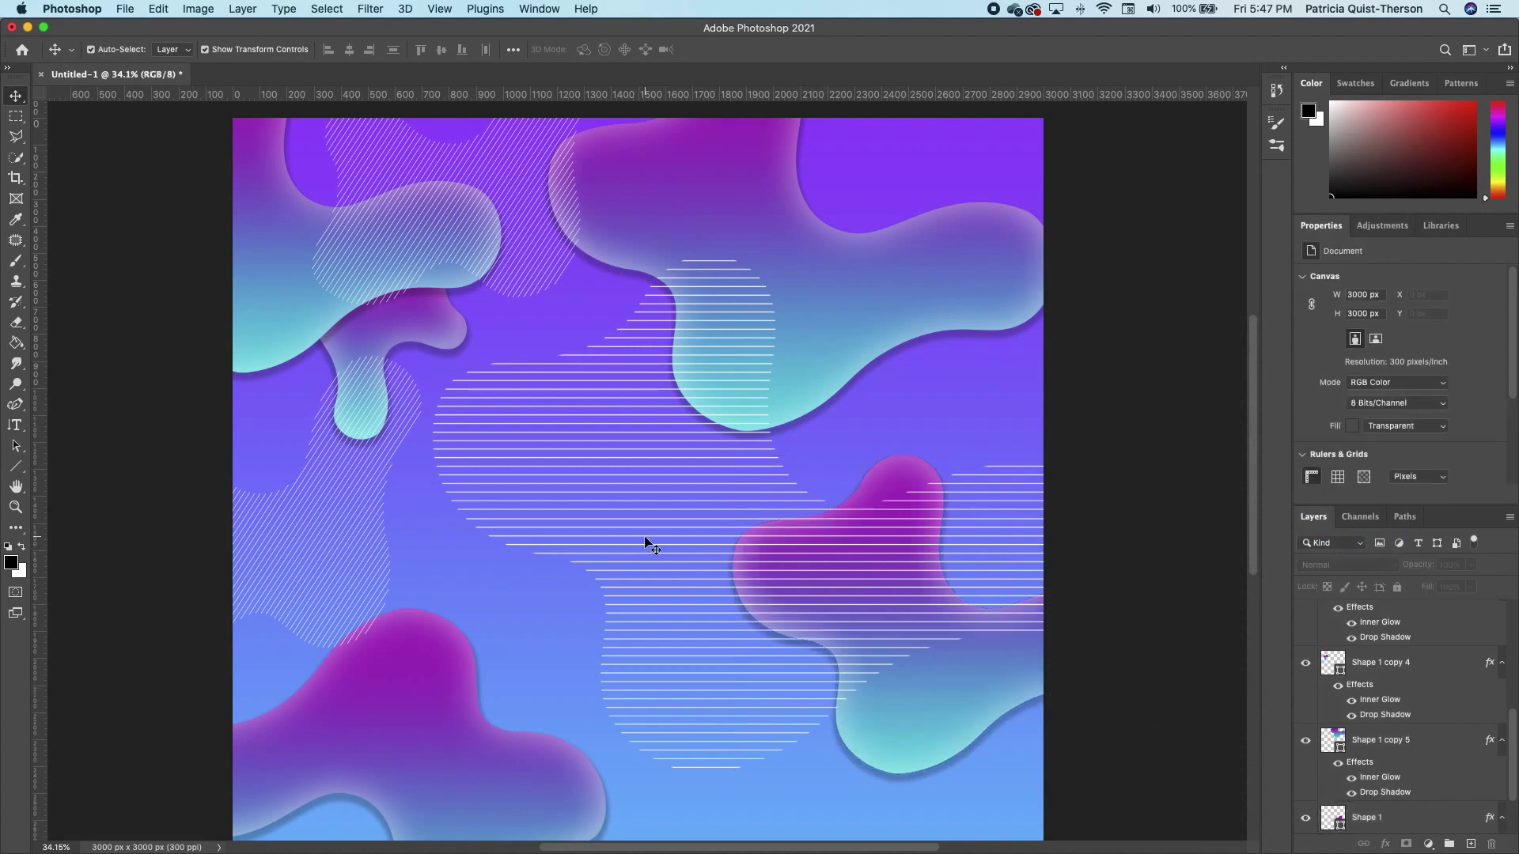
pyautogui.click(630, 332)
pyautogui.rightClick(1428, 683)
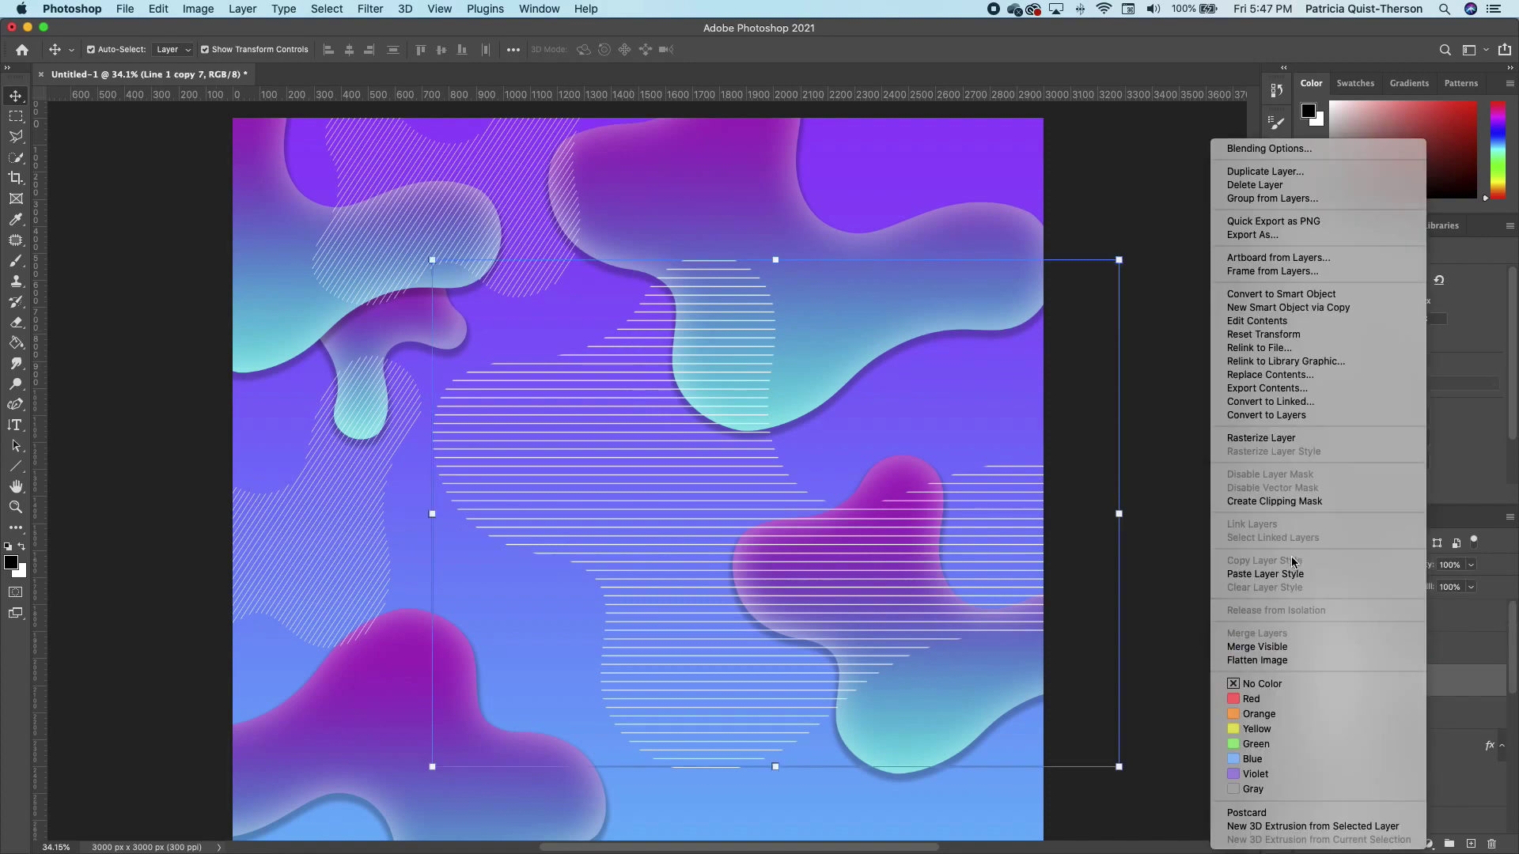
pyautogui.click(1305, 583)
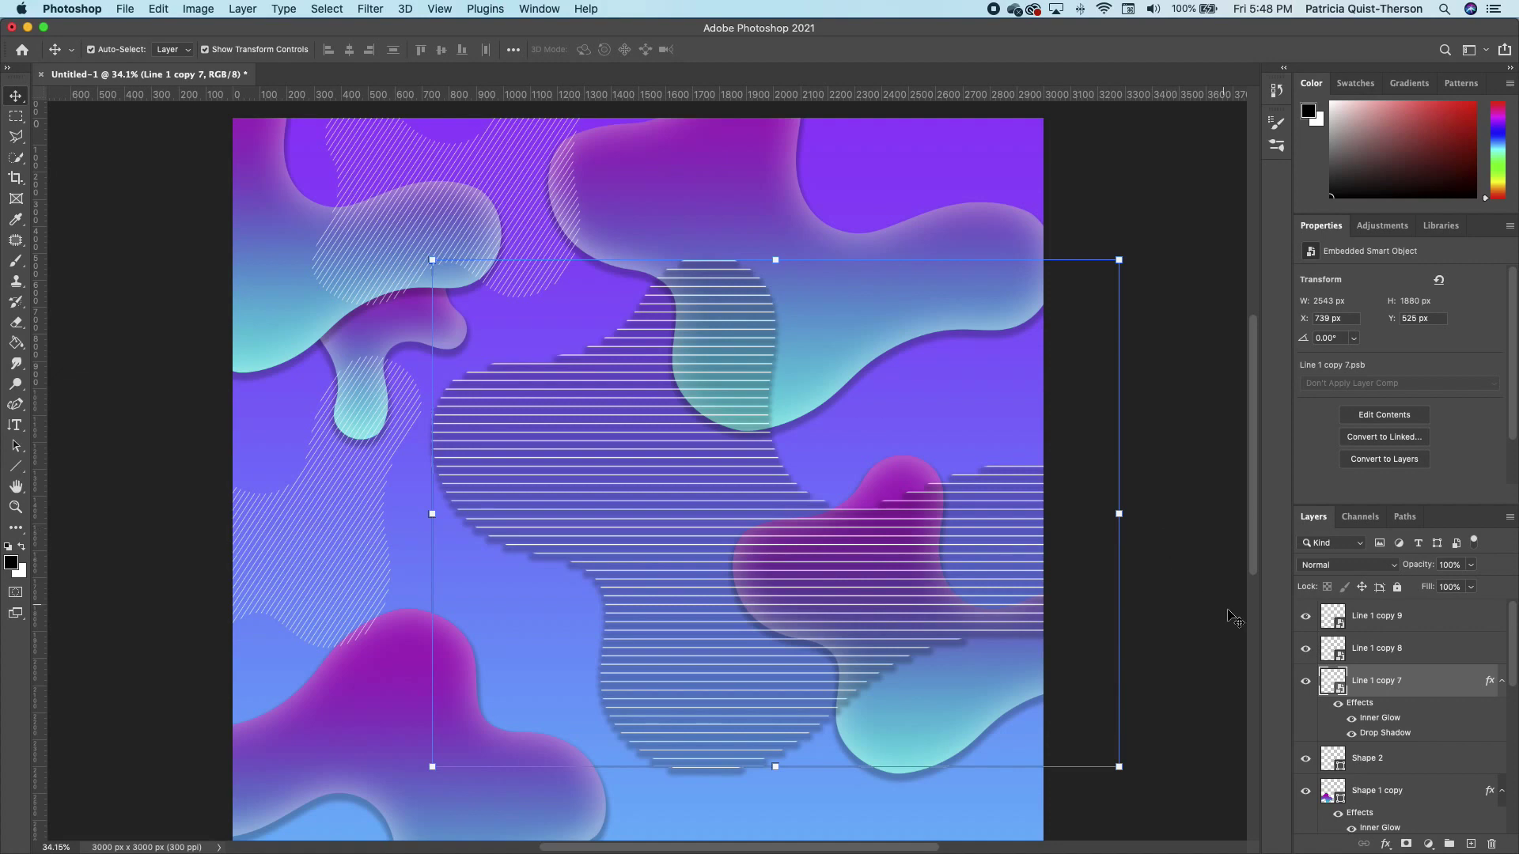
# Lower the Line 1 copy 7 drop shadow's spread to 14% and confirm the layer style
pyautogui.doubleClick(1472, 684)
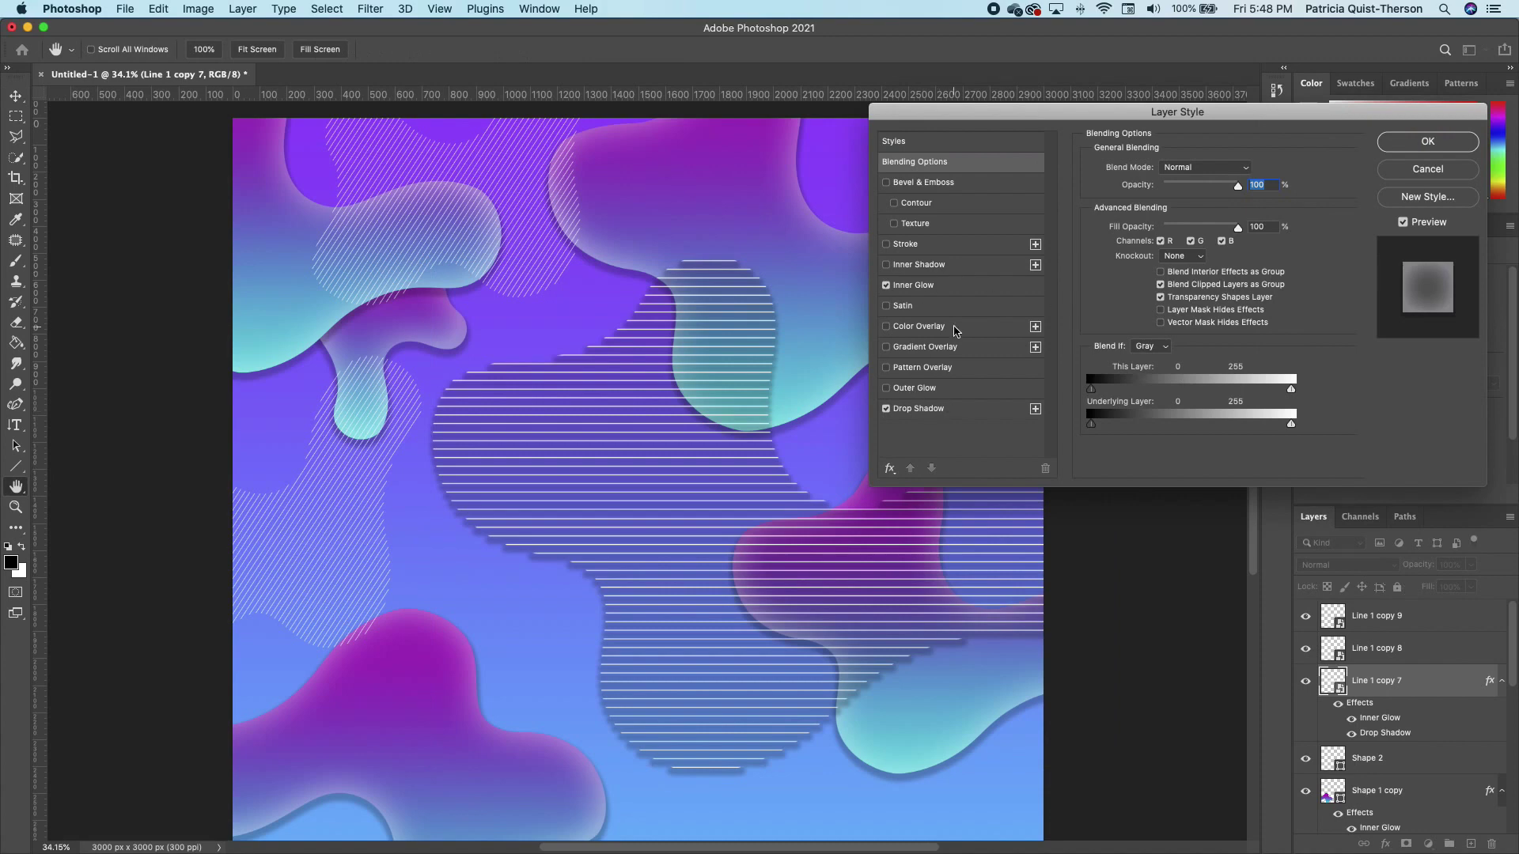
pyautogui.click(962, 409)
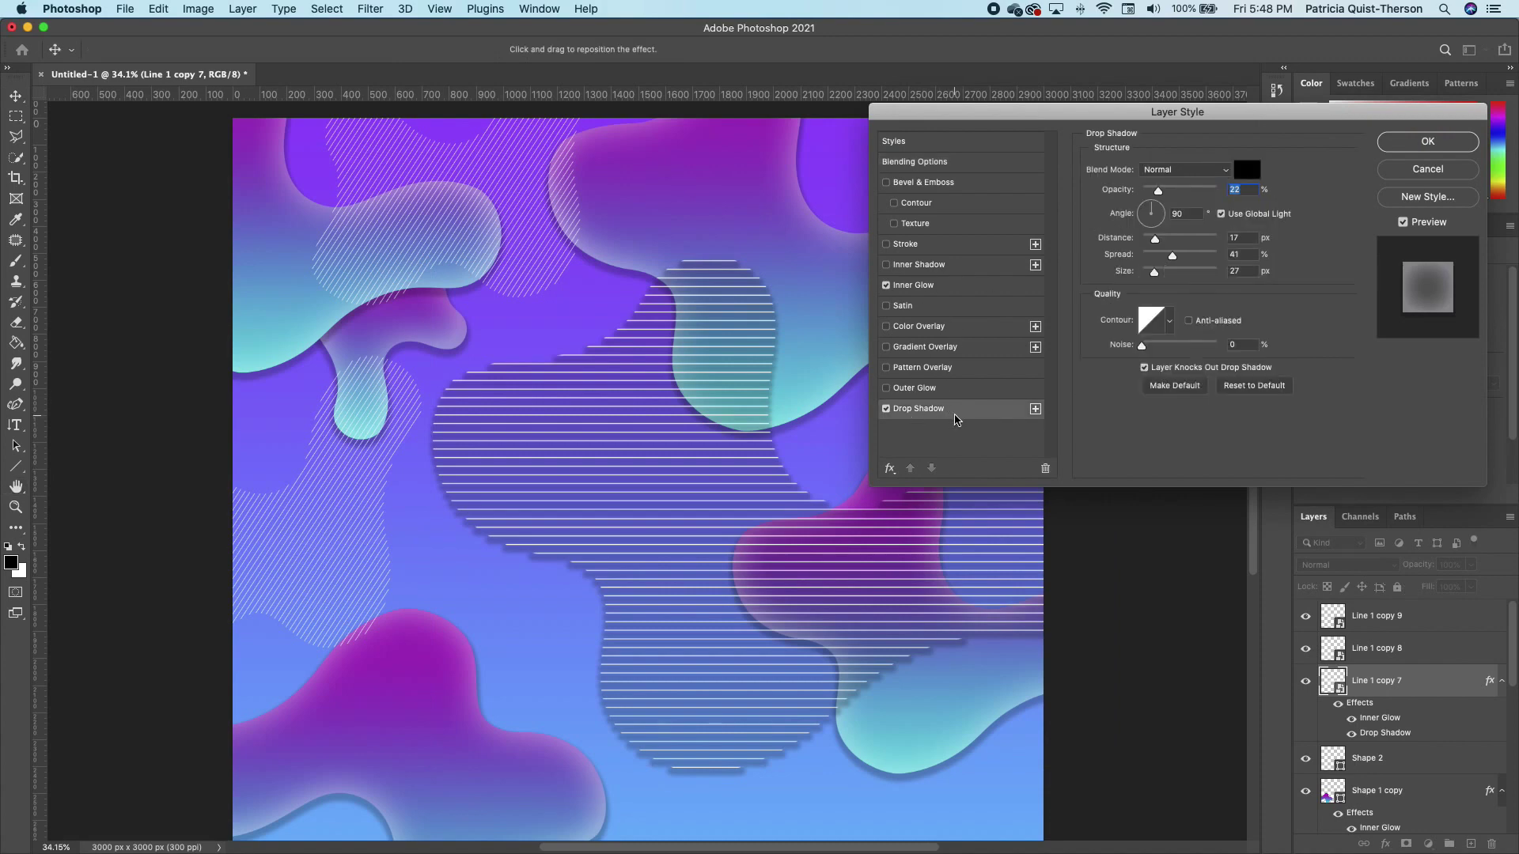
pyautogui.moveTo(1172, 258)
pyautogui.mouseDown()
pyautogui.moveTo(1152, 261)
pyautogui.moveTo(1151, 243)
pyautogui.mouseUp()
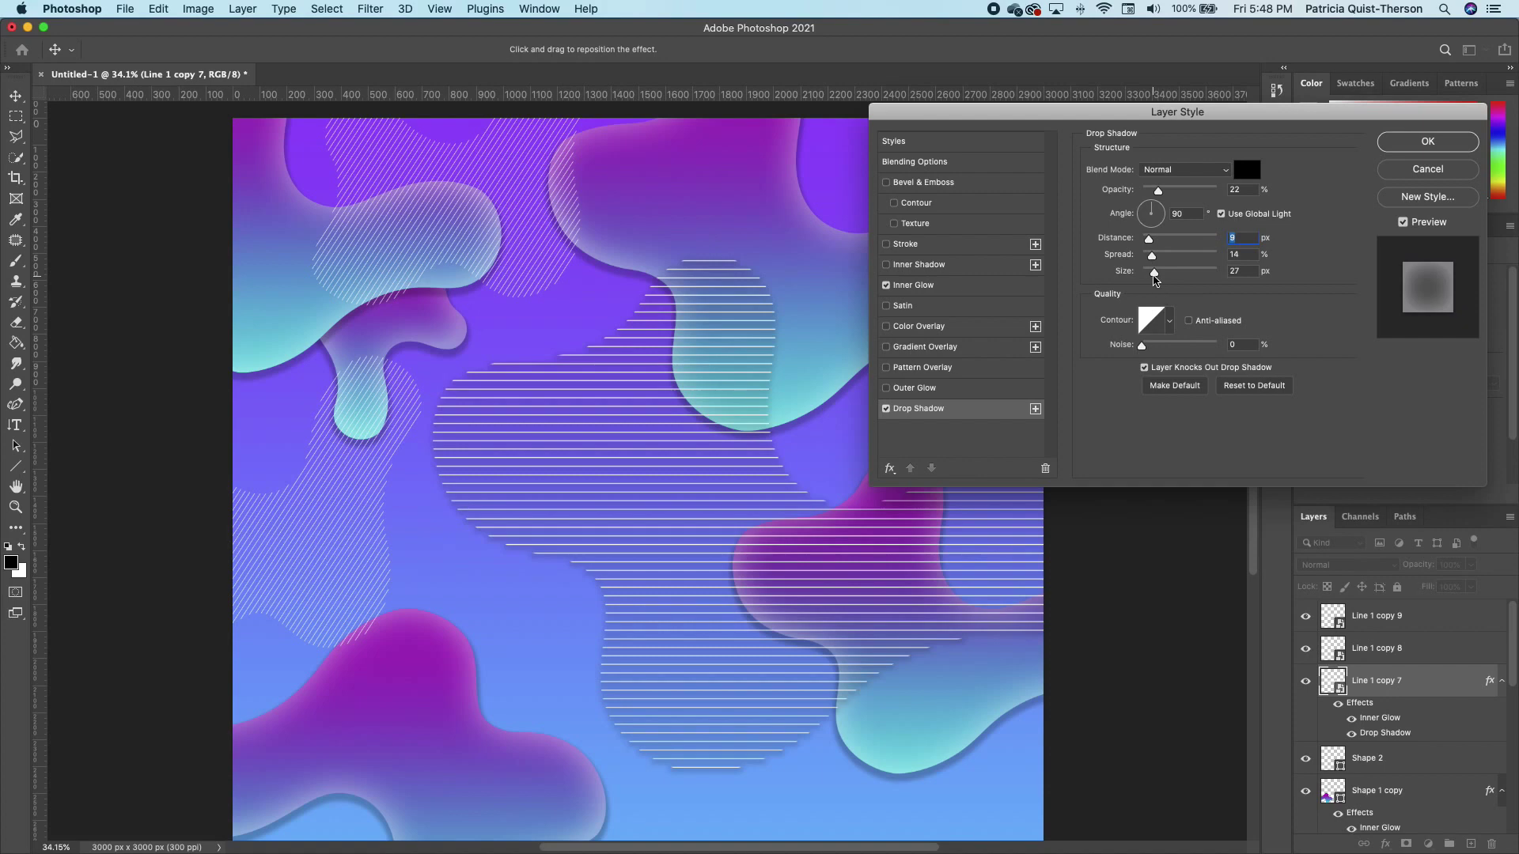
pyautogui.press('Return')
pyautogui.click(736, 164)
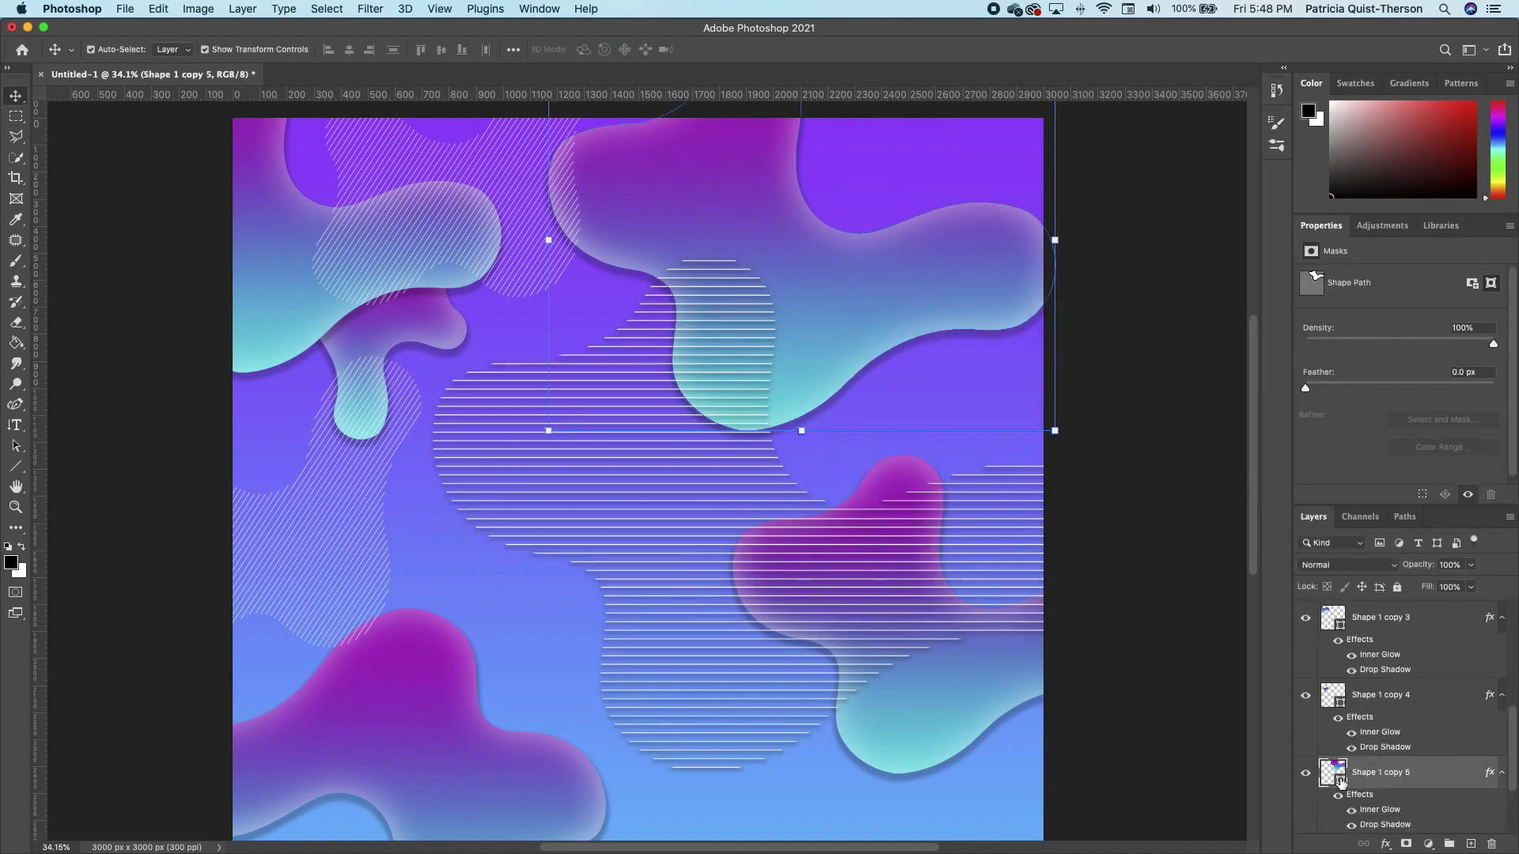
# Move Shape 1 copy 5's purple gradient stop to 64% and recolour it bright magenta (e70dbb)
pyautogui.scroll(-2, 1380, 822)
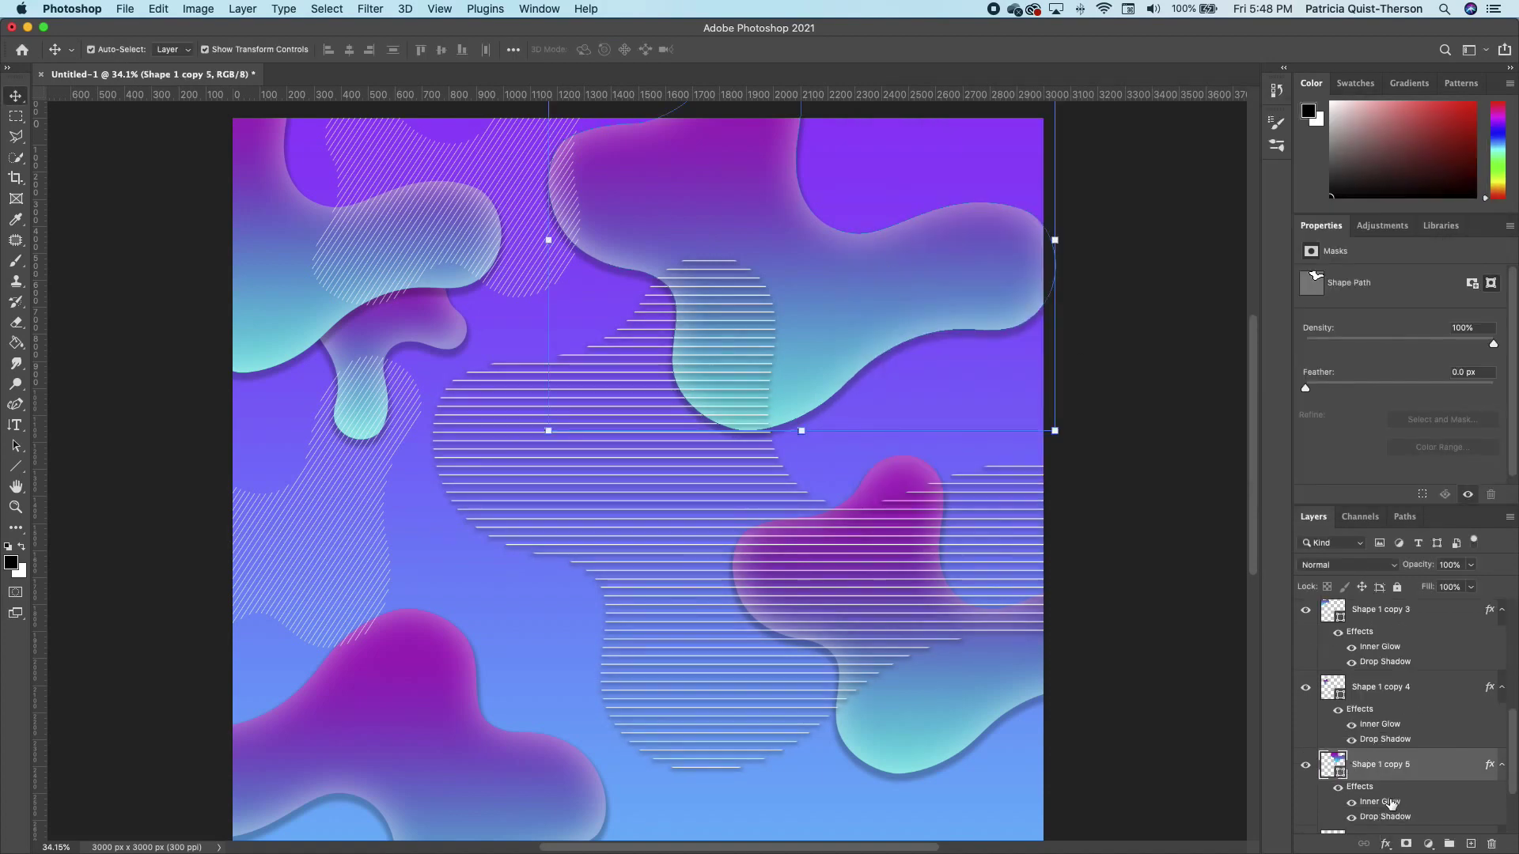
pyautogui.doubleClick(1342, 755)
pyautogui.click(870, 182)
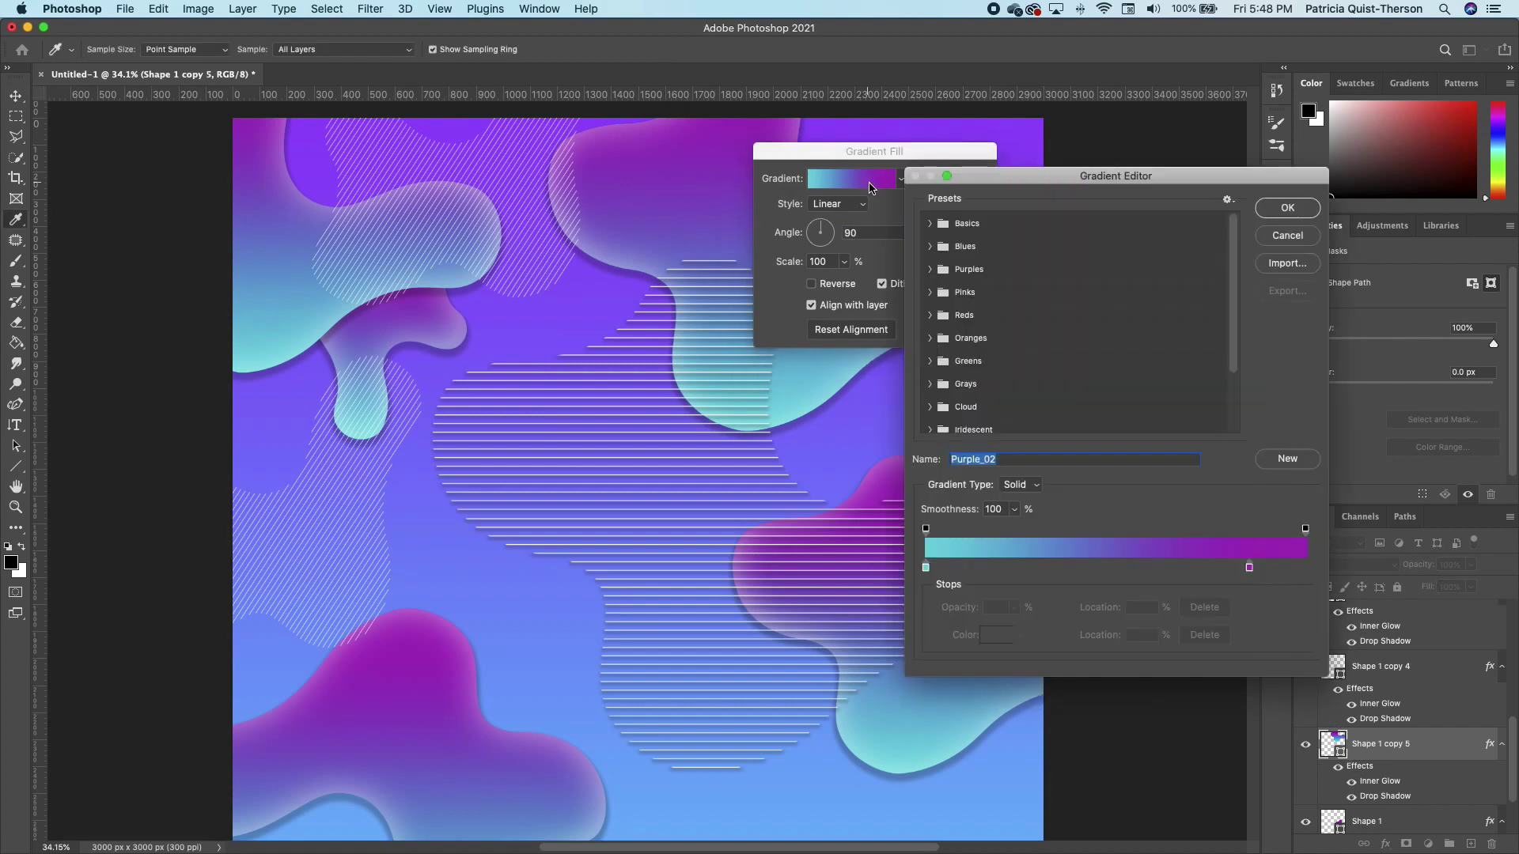
pyautogui.moveTo(1249, 568); pyautogui.dragTo(1168, 568)
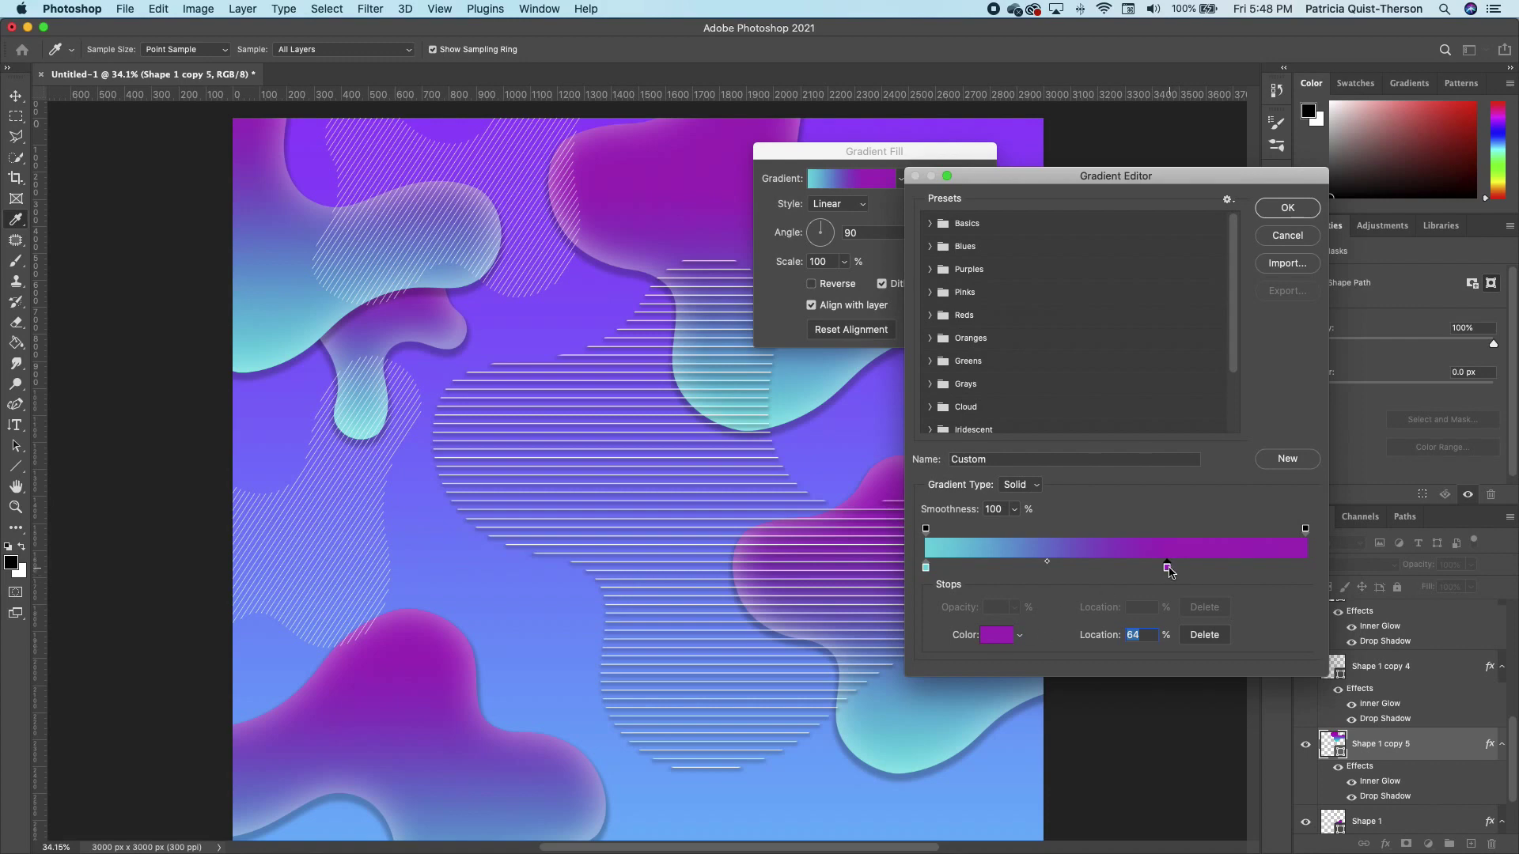
pyautogui.click(1006, 639)
pyautogui.click(1006, 639)
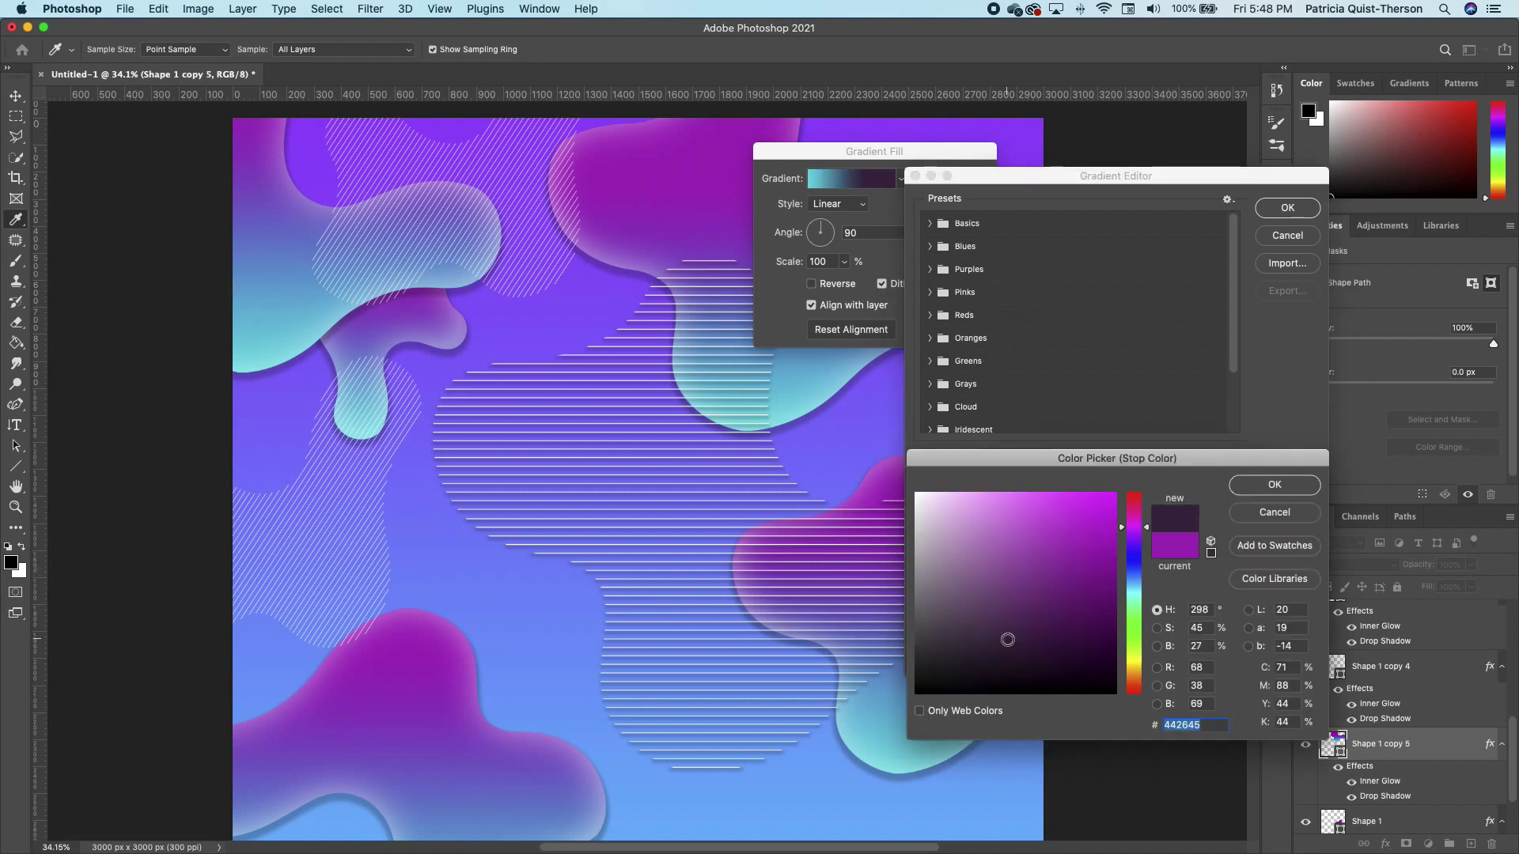
pyautogui.moveTo(1144, 534)
pyautogui.mouseDown()
pyautogui.moveTo(1146, 518)
pyautogui.moveTo(1106, 518)
pyautogui.moveTo(1105, 503)
pyautogui.moveTo(1105, 543)
pyautogui.moveTo(1115, 496)
pyautogui.mouseUp()
pyautogui.click(1106, 512)
pyautogui.click(1306, 485)
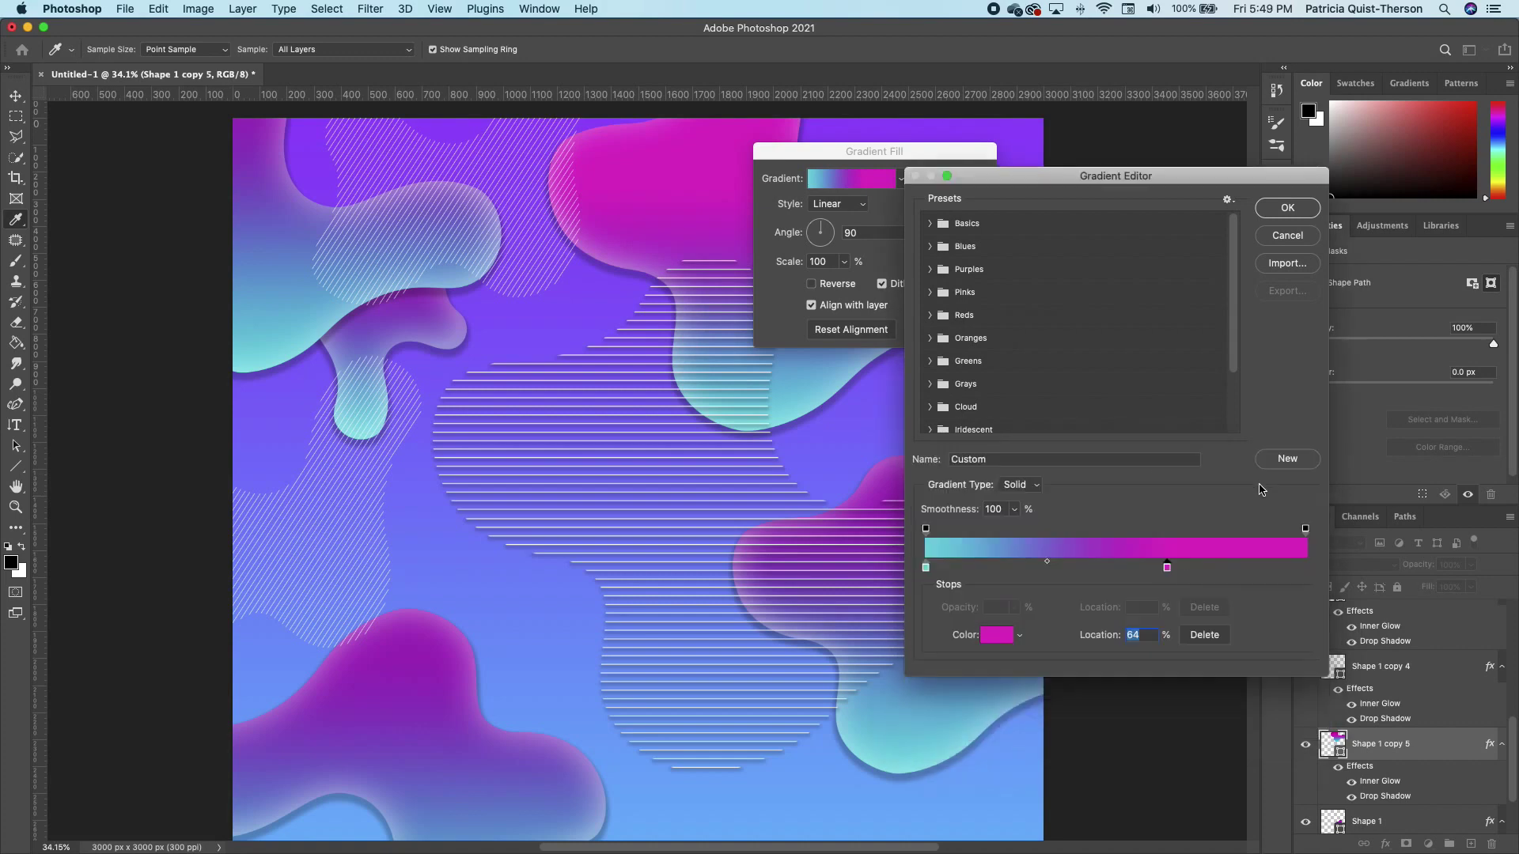
pyautogui.click(1289, 214)
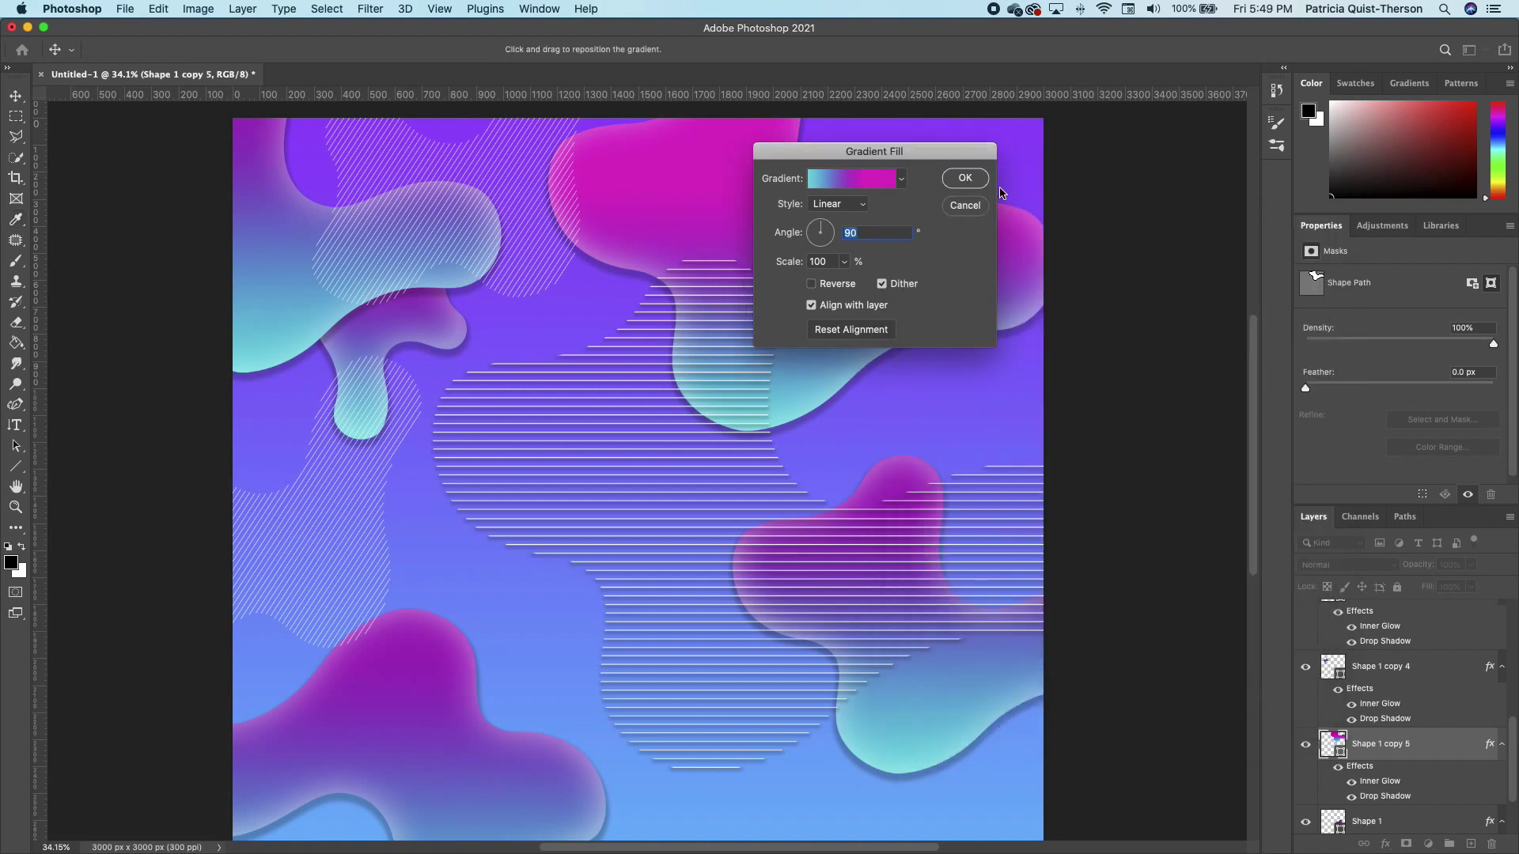
pyautogui.click(966, 178)
pyautogui.click(443, 336)
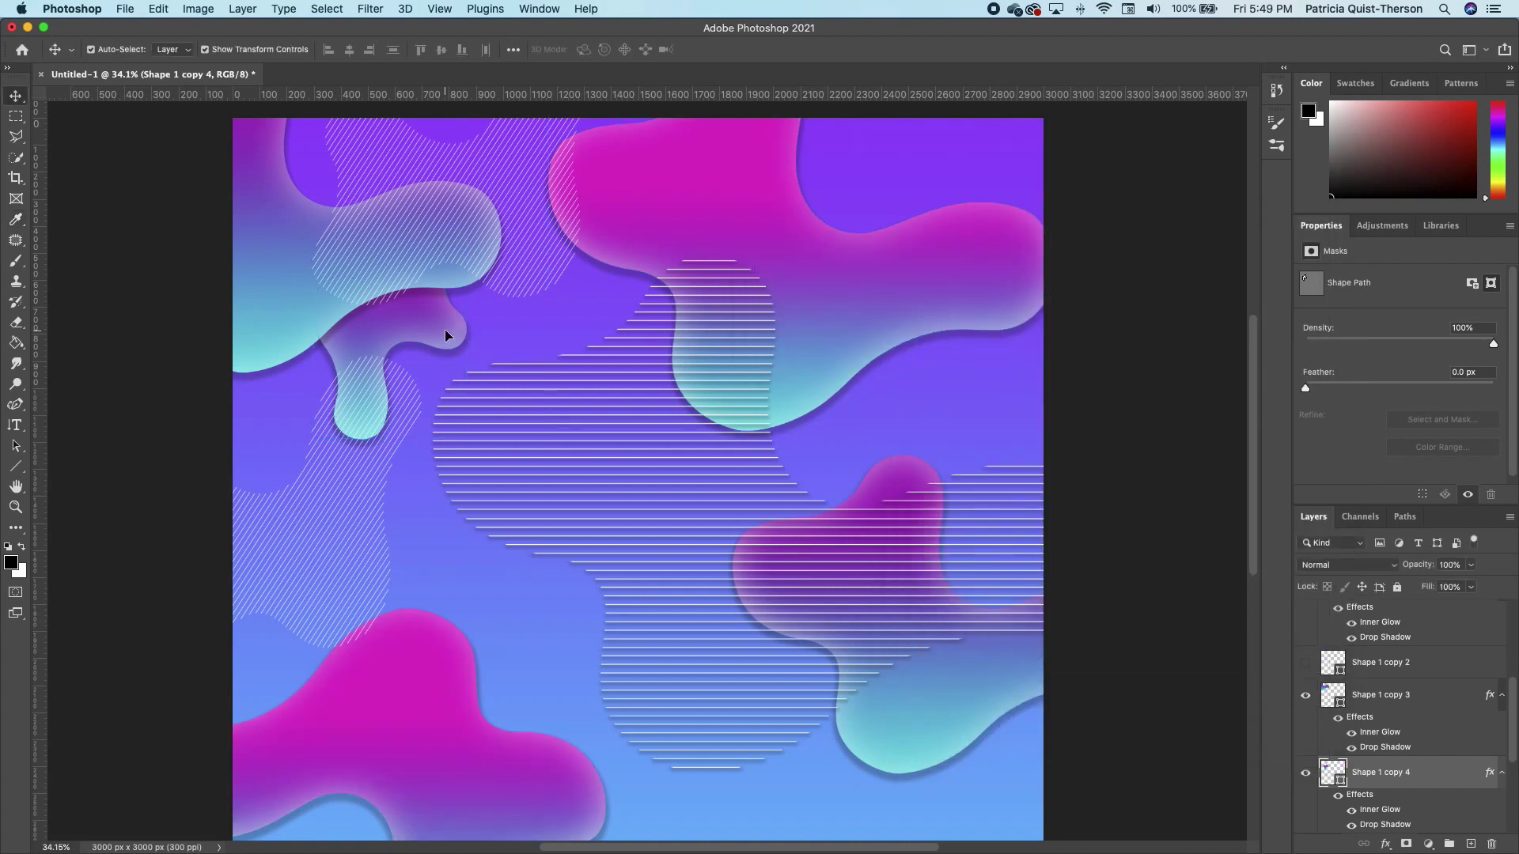
# Give Shape 1 copy 4 the Orange_05 gradient, red stop at 76%, and move it above Shape 2
pyautogui.doubleClick(1344, 779)
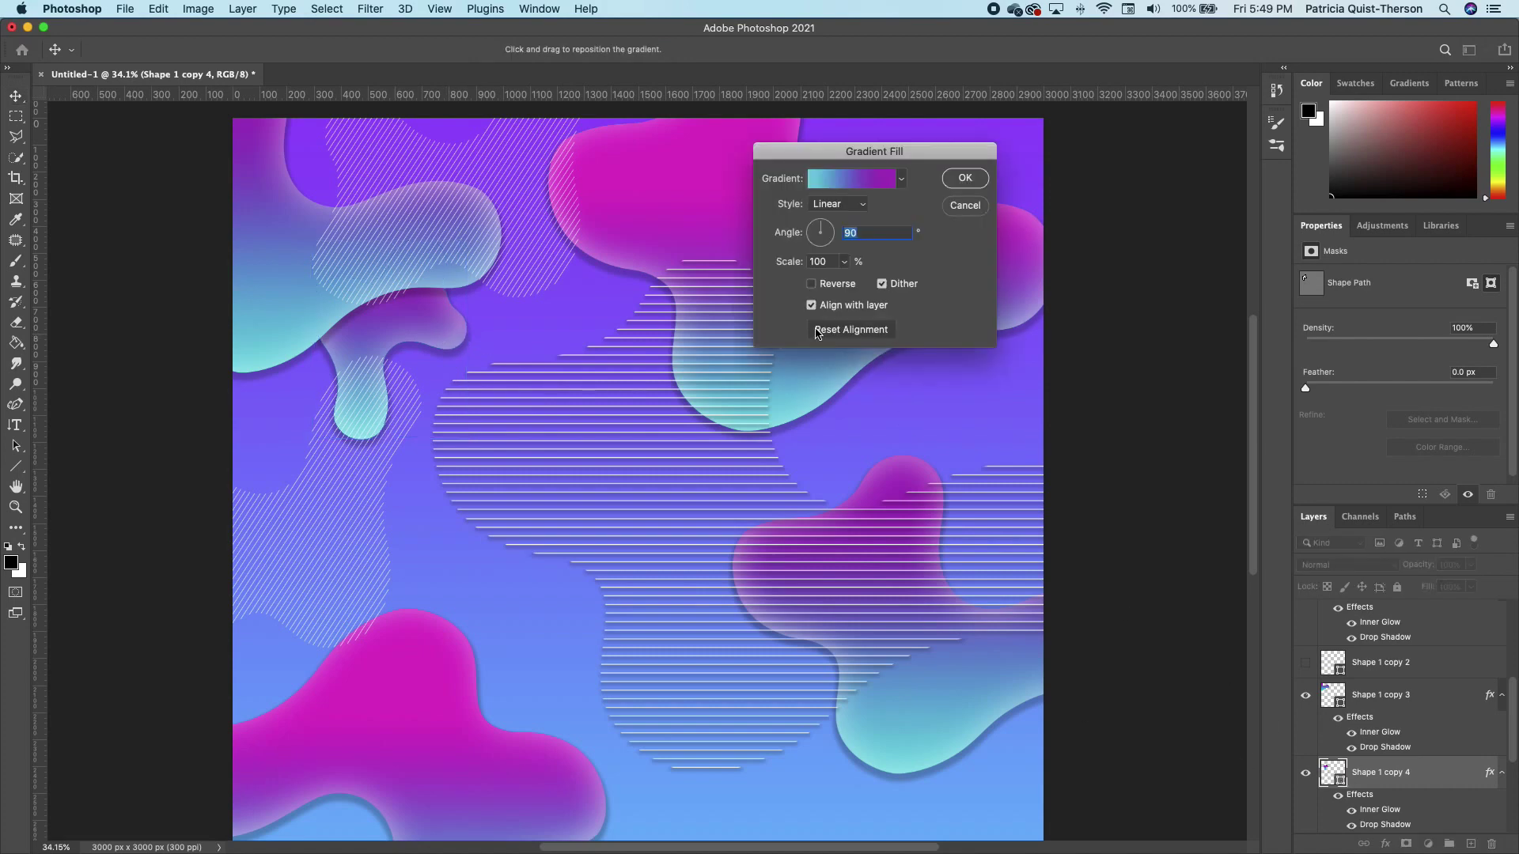
pyautogui.click(830, 180)
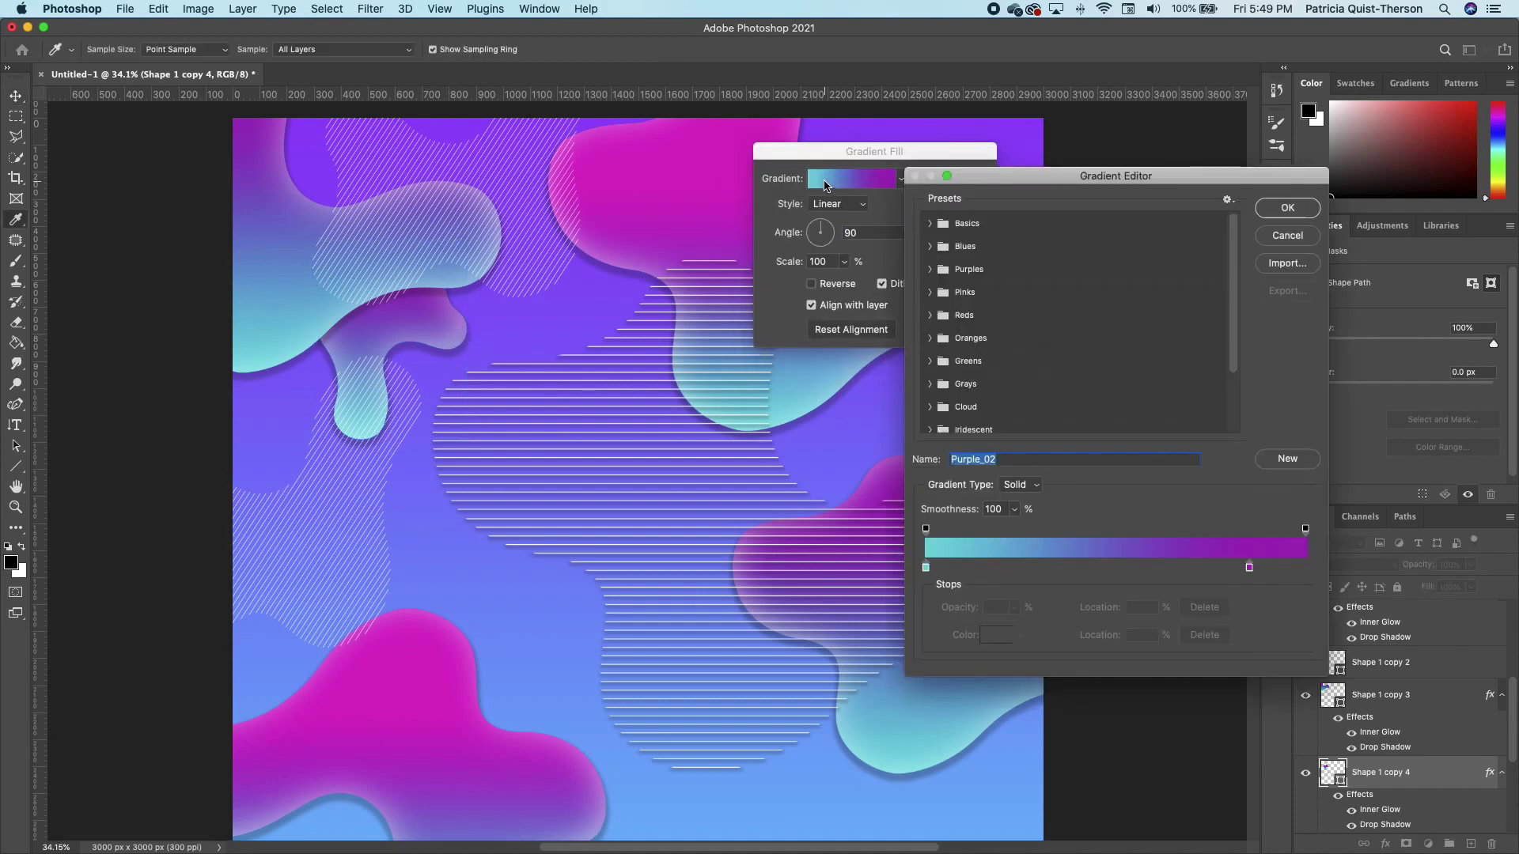
pyautogui.click(931, 338)
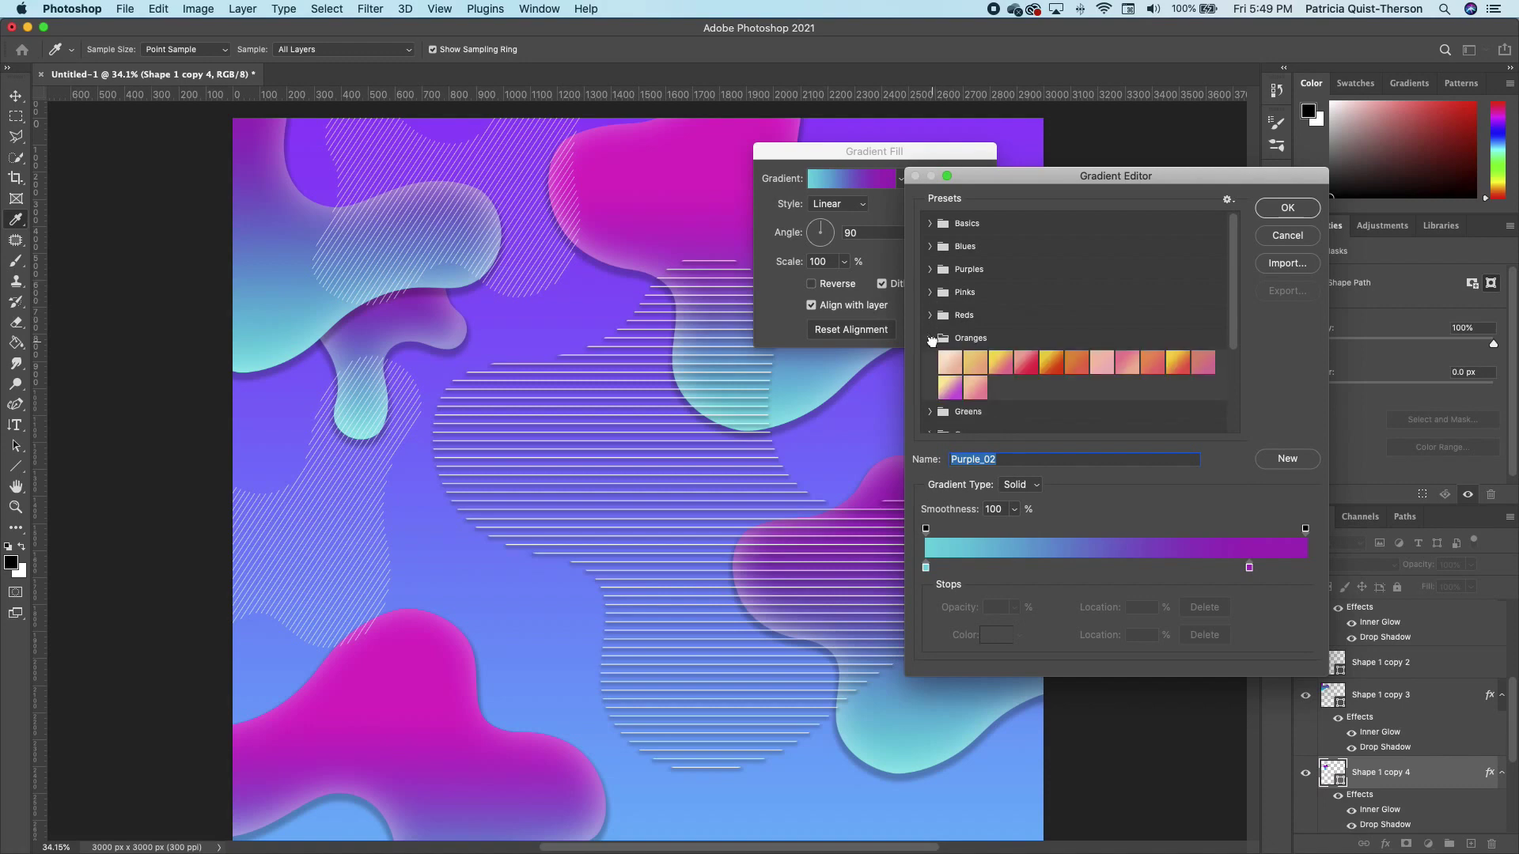
pyautogui.click(1025, 363)
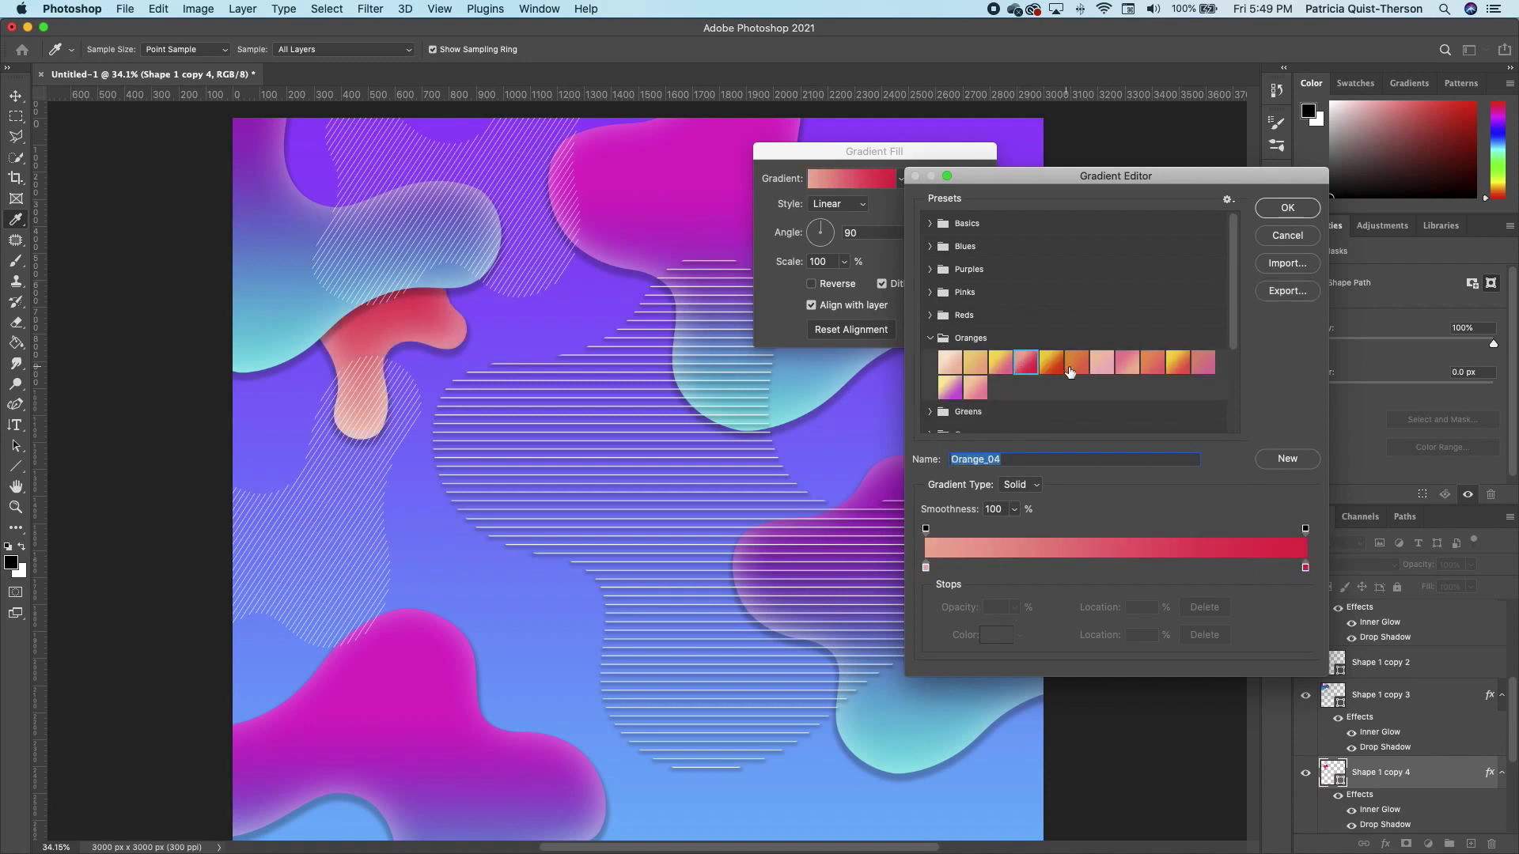
pyautogui.click(1059, 365)
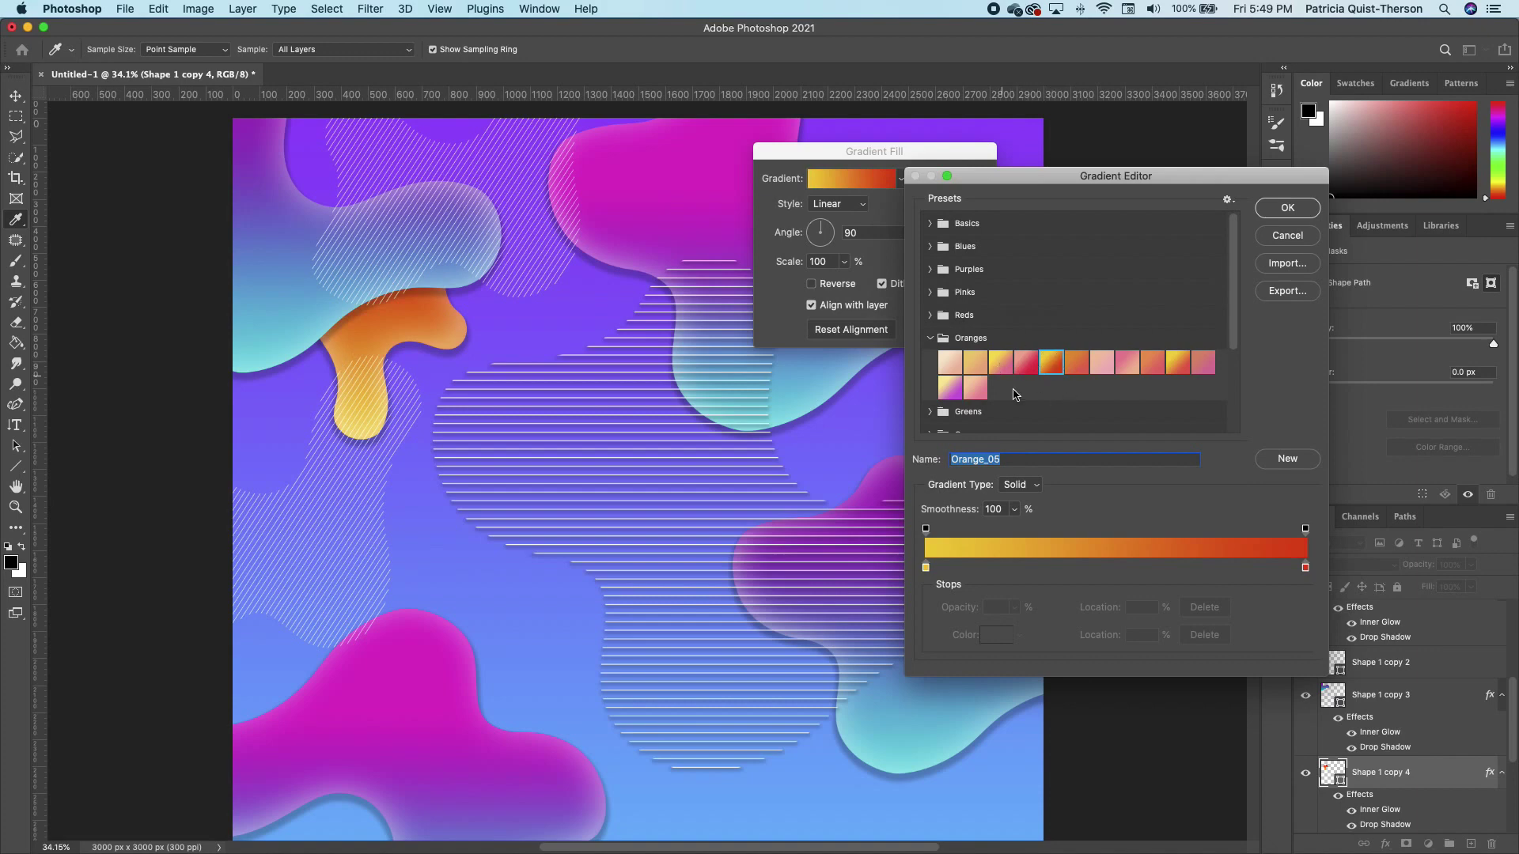
pyautogui.moveTo(1305, 567); pyautogui.dragTo(1214, 569)
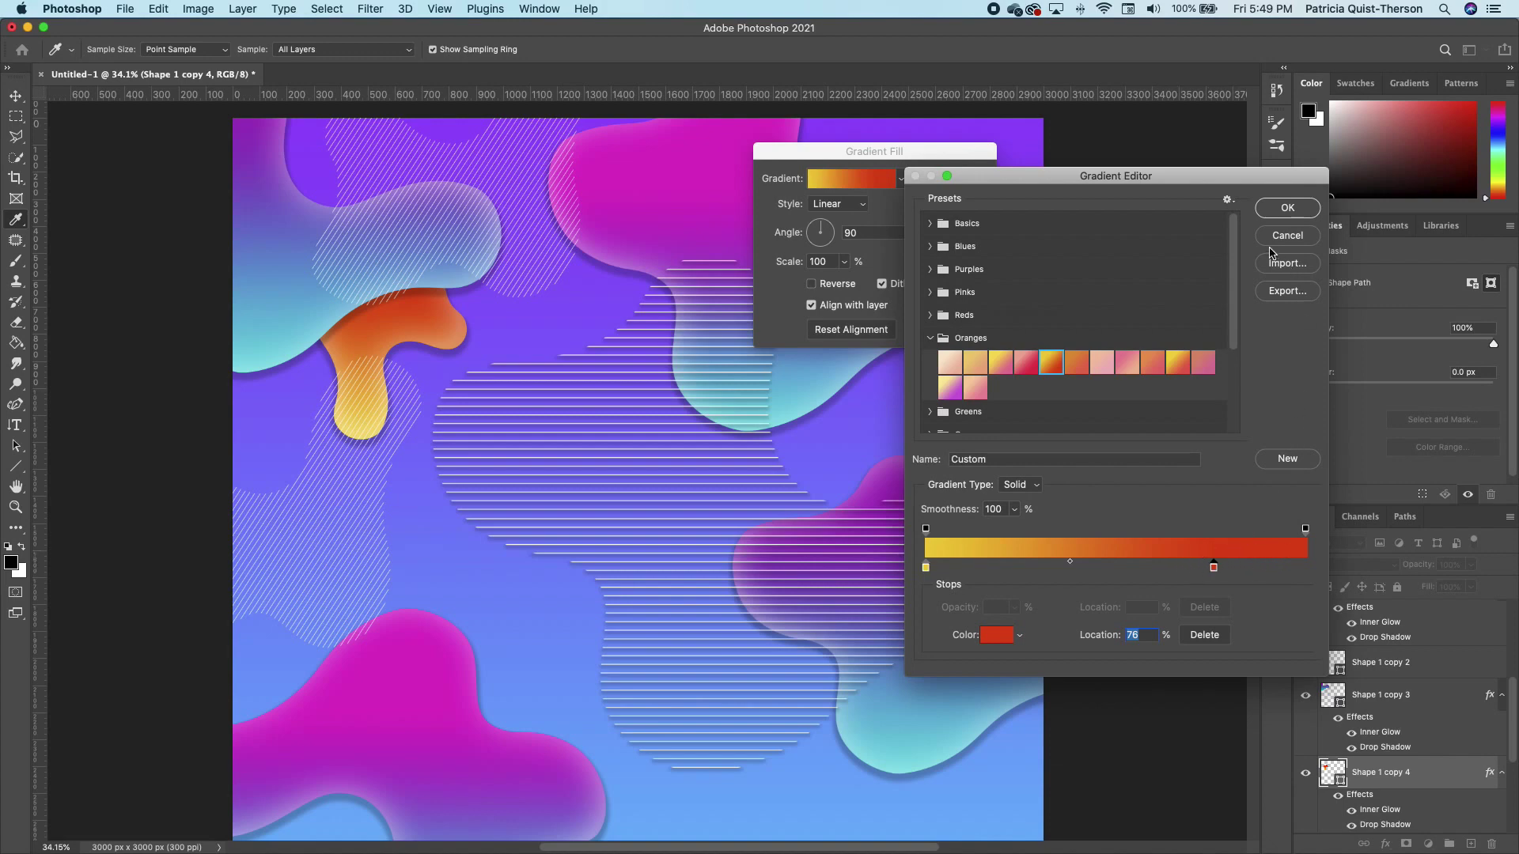
pyautogui.click(1288, 209)
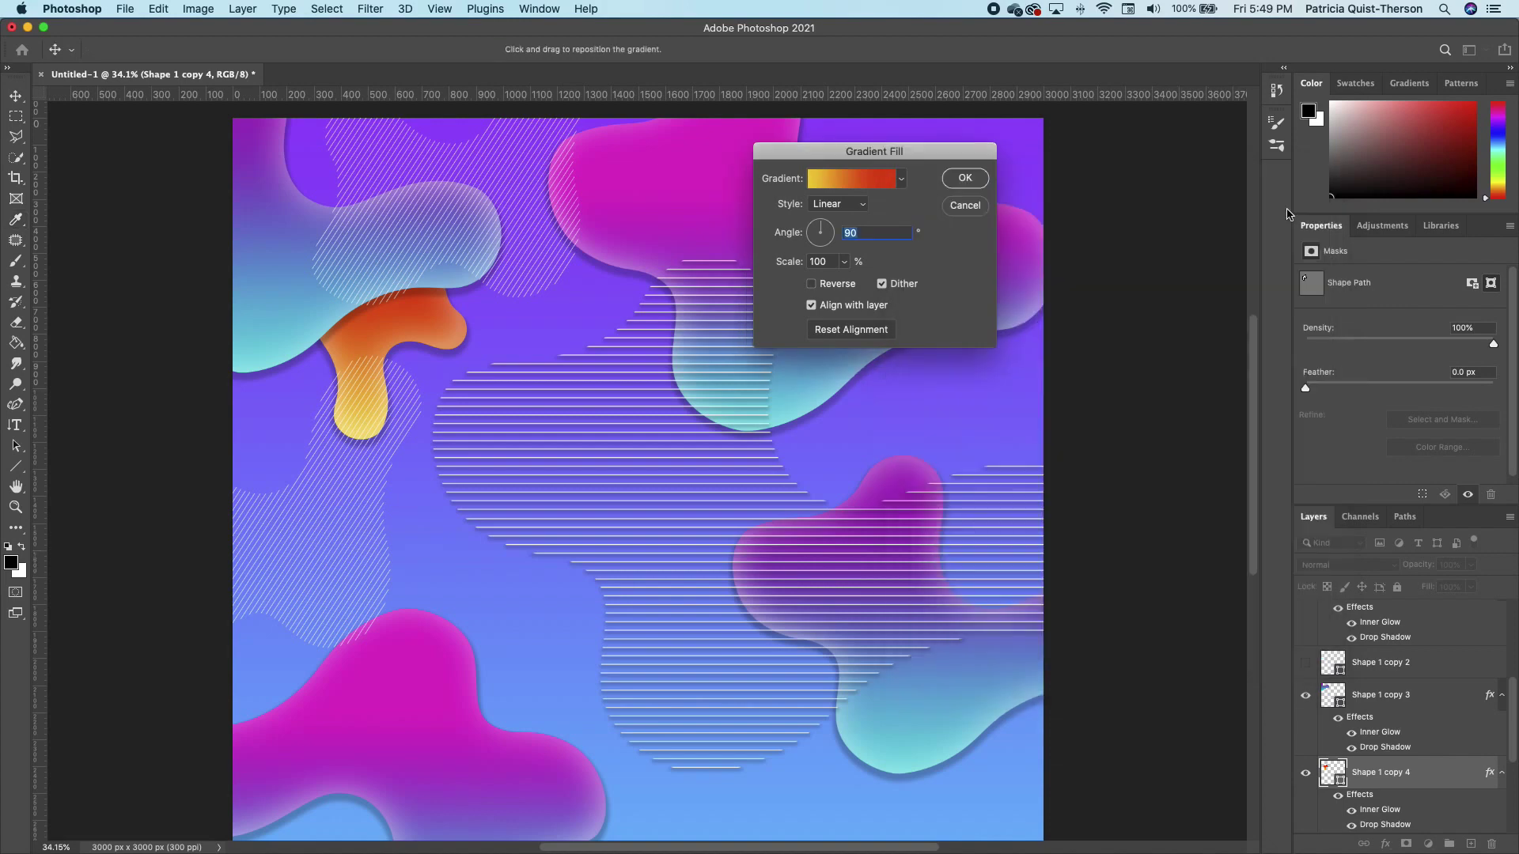
pyautogui.click(962, 181)
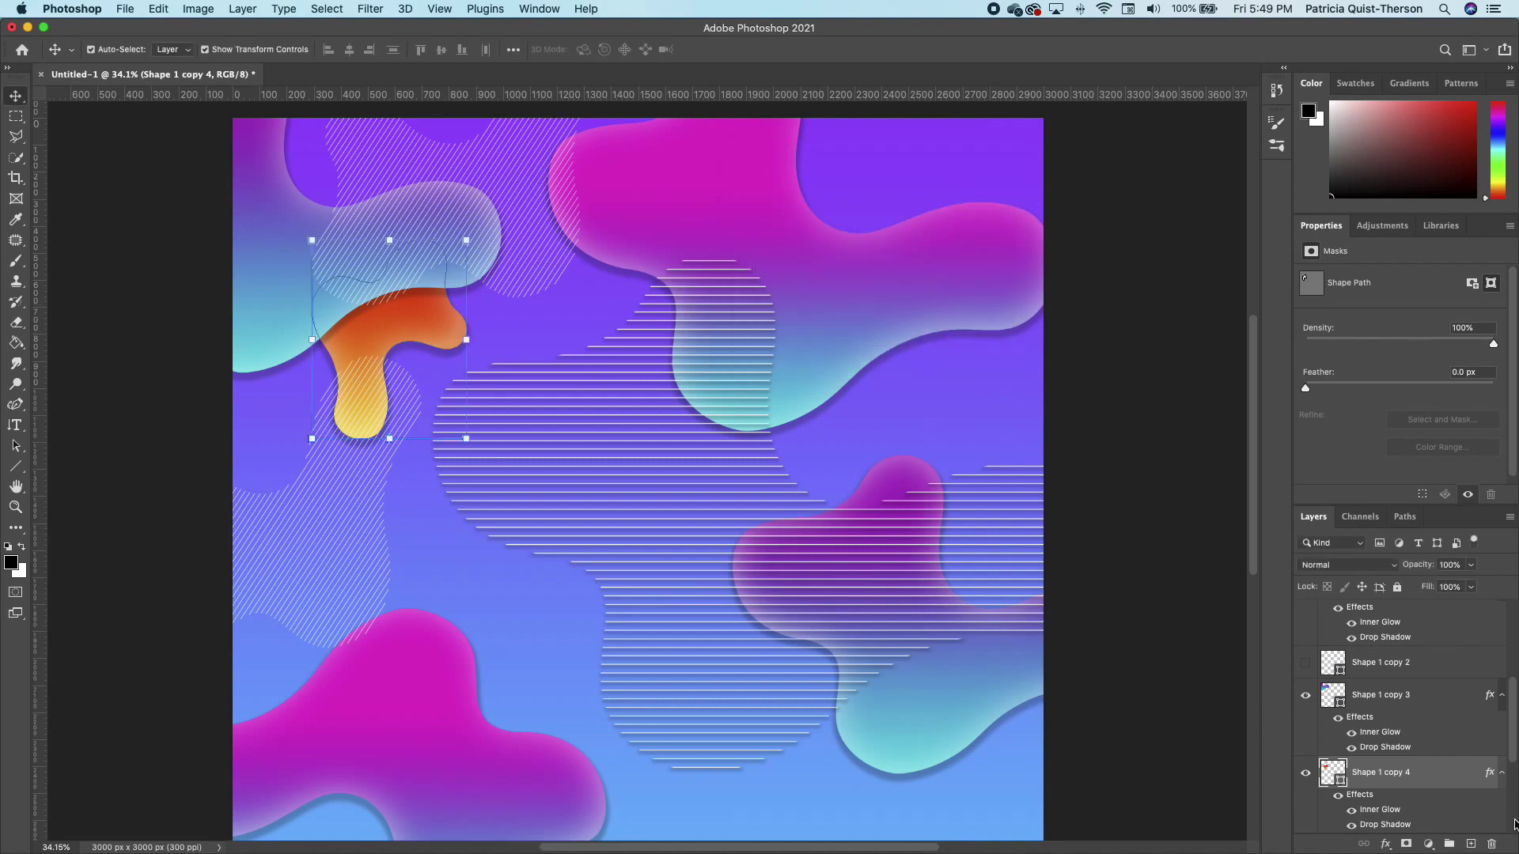
pyautogui.moveTo(1424, 781); pyautogui.dragTo(1403, 650)
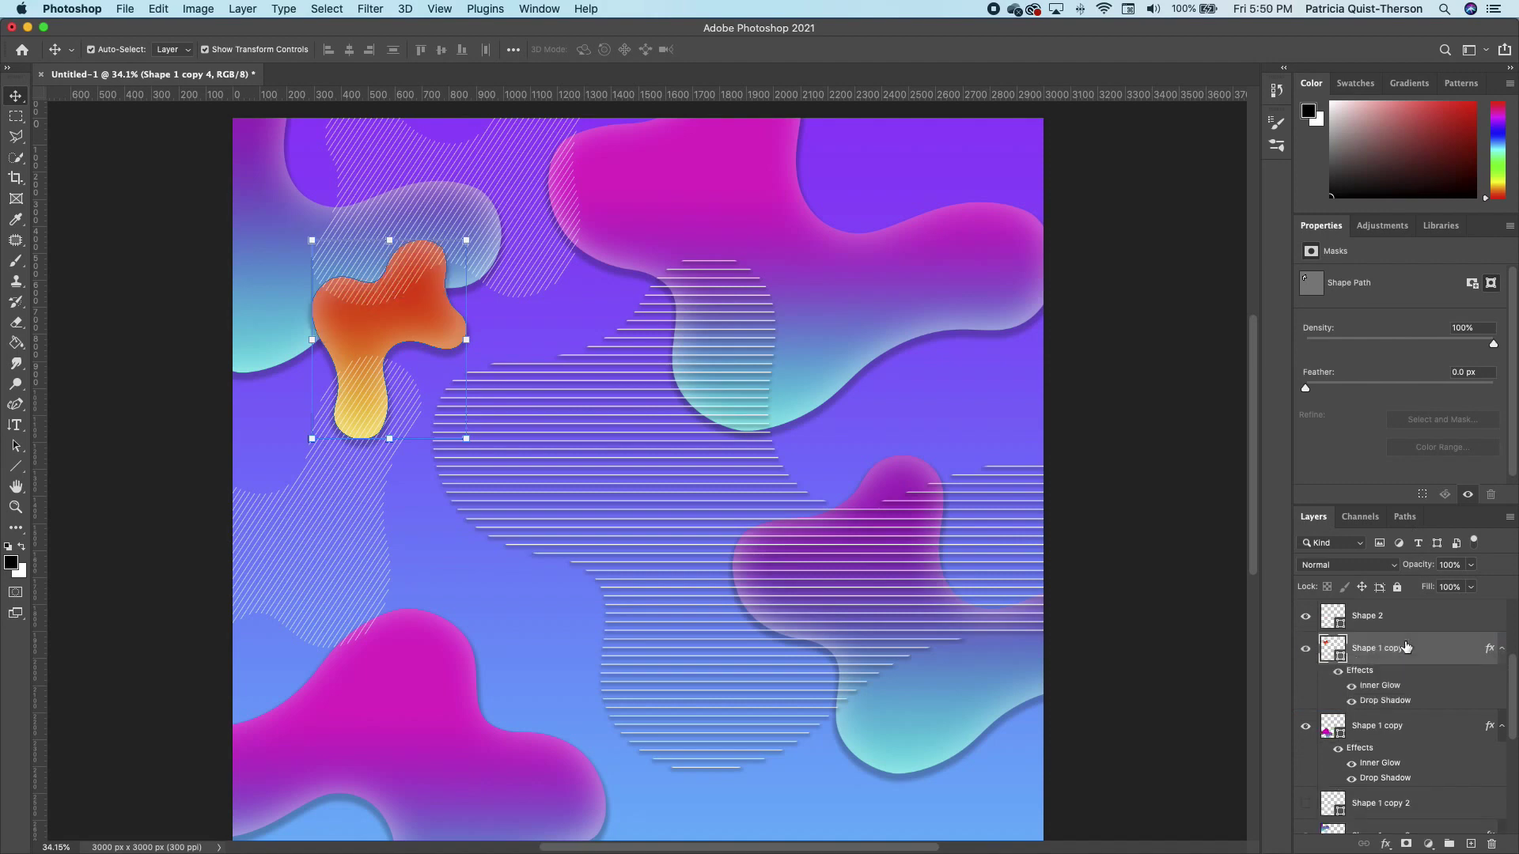
# Draw three small yellow-to-red gradient circles at top right, centre and bottom
pyautogui.click(479, 313)
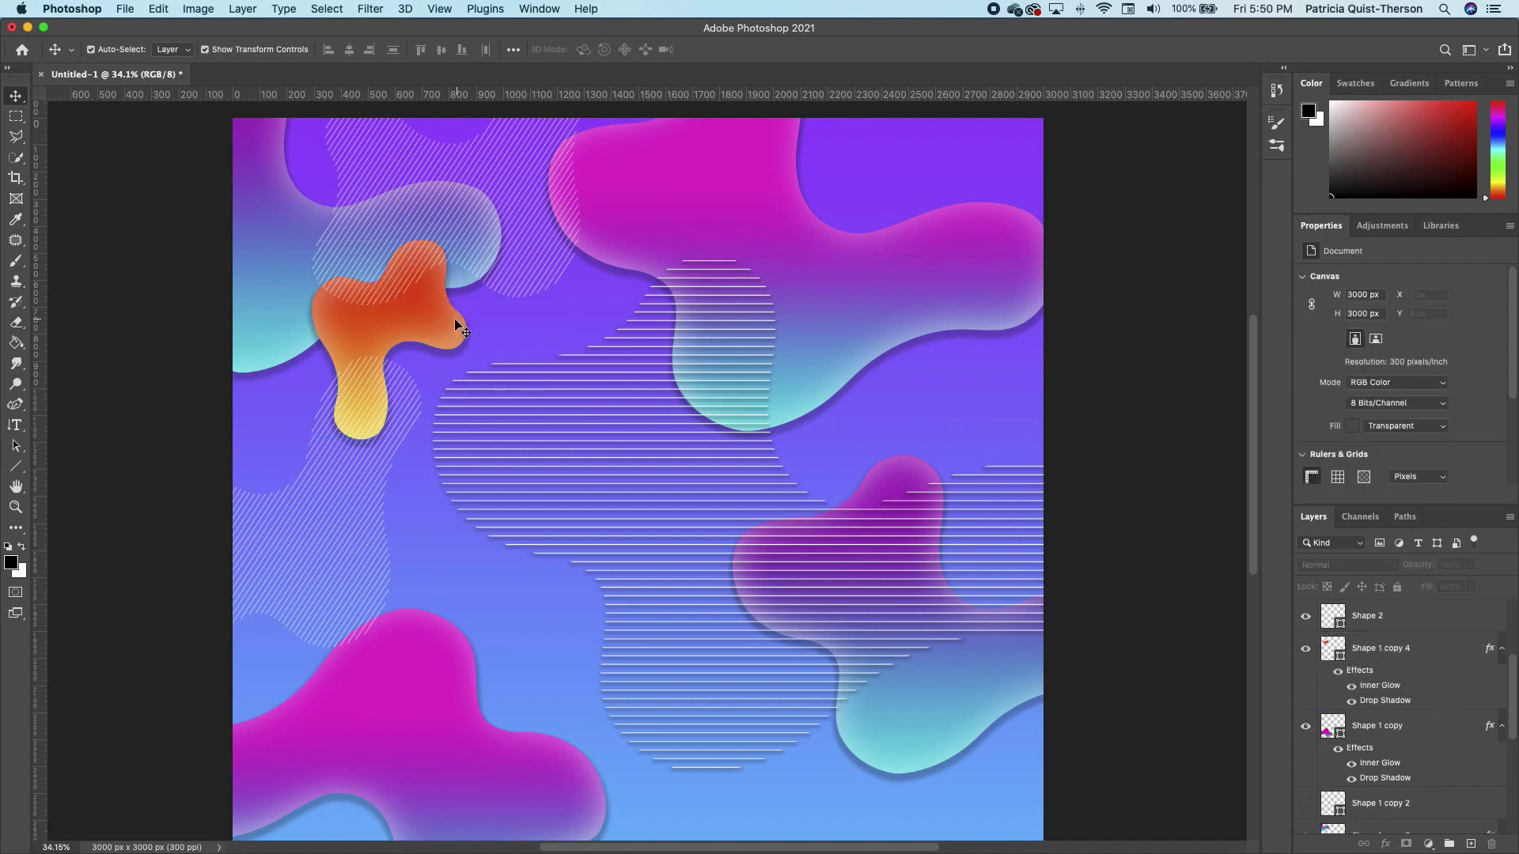
pyautogui.click(457, 324)
pyautogui.click(15, 467)
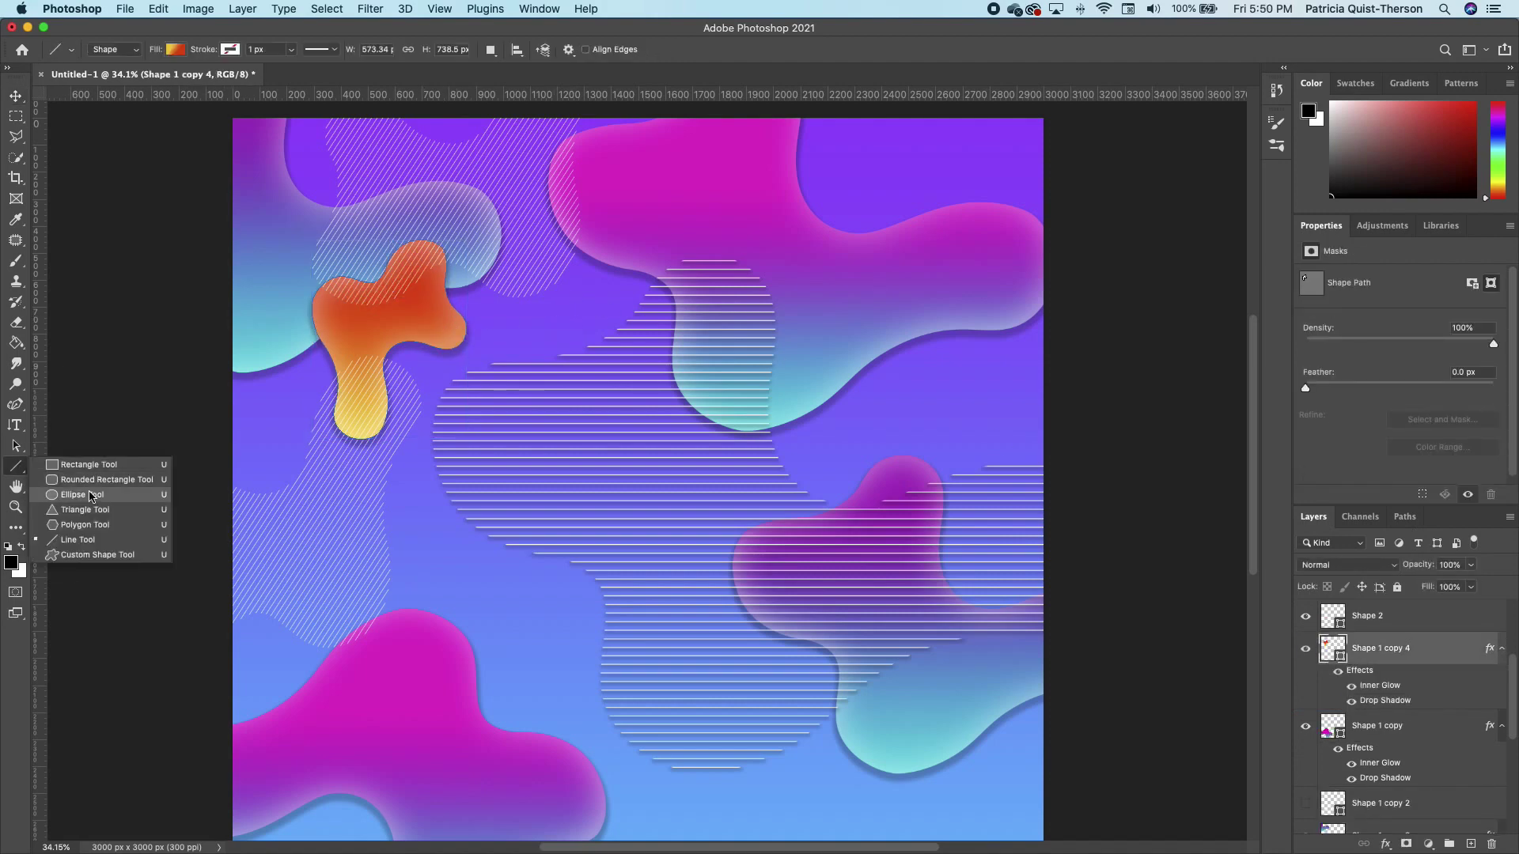
pyautogui.click(87, 495)
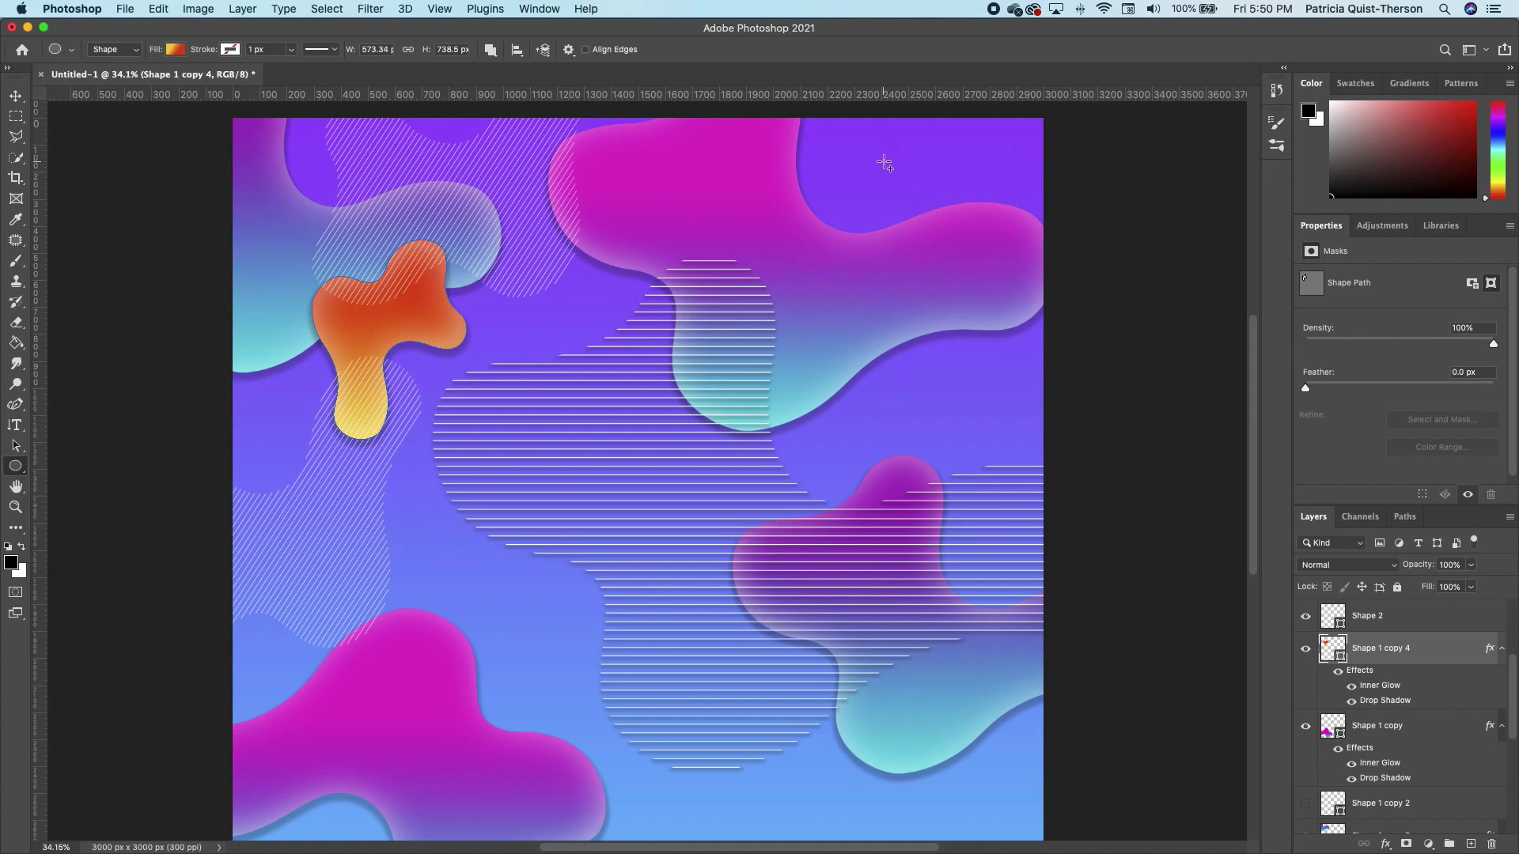
pyautogui.moveTo(892, 145); pyautogui.dragTo(924, 191)
pyautogui.click(1350, 389)
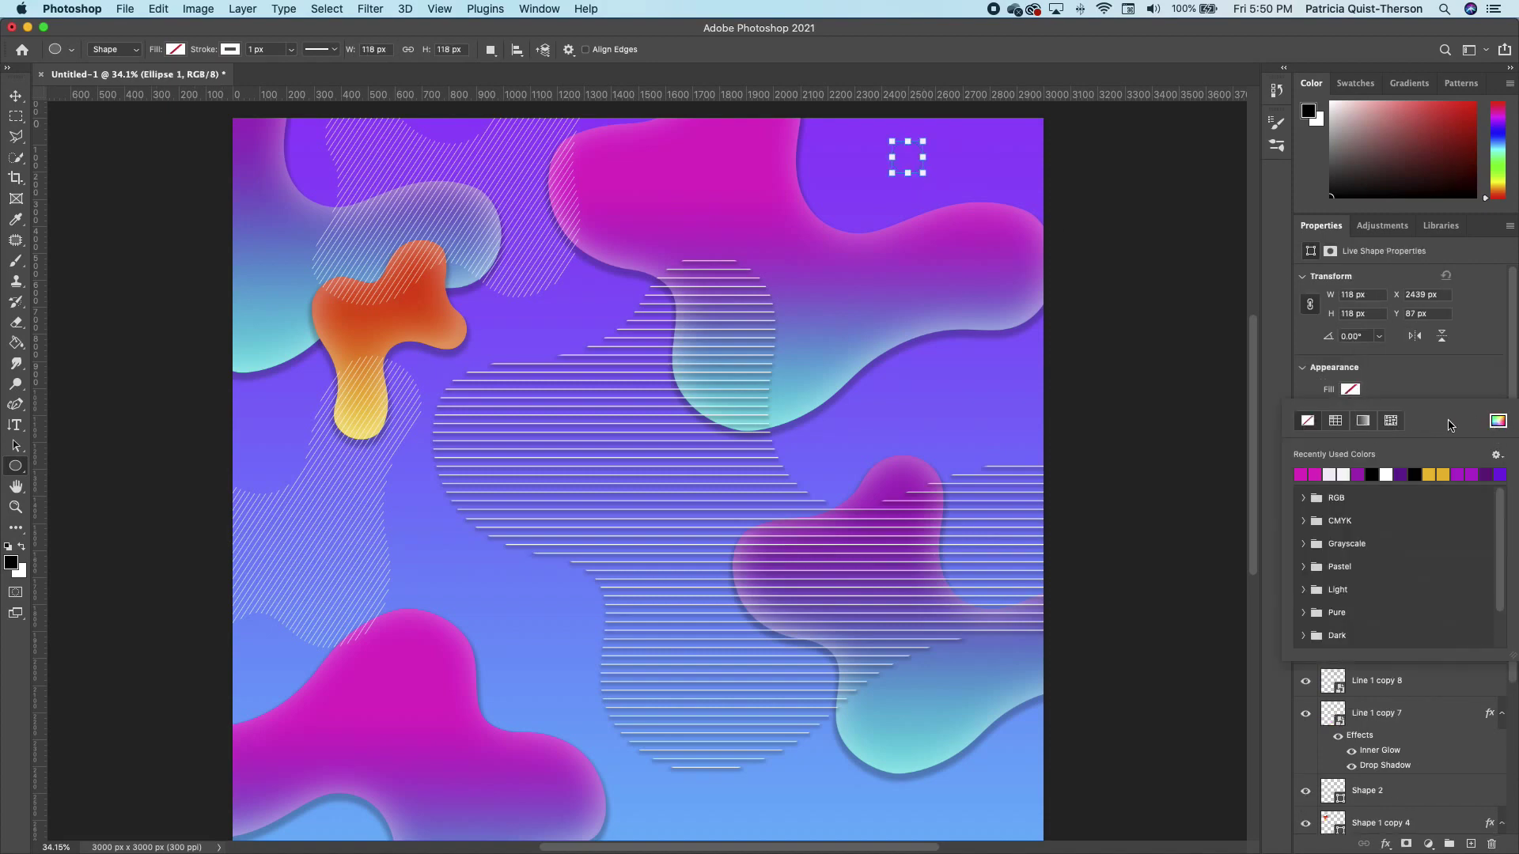
pyautogui.click(1362, 422)
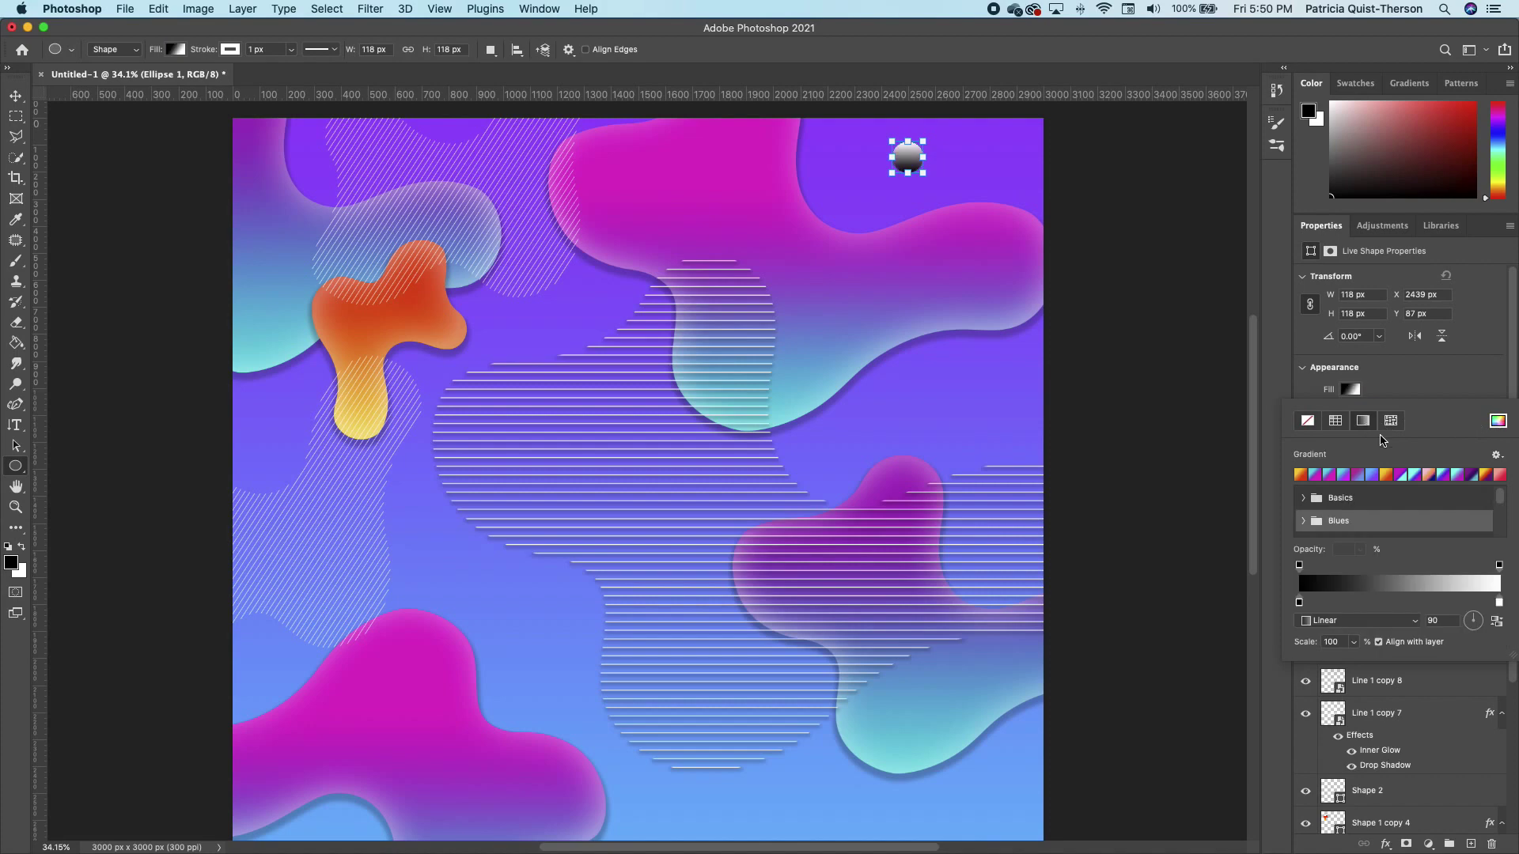
pyautogui.click(1300, 475)
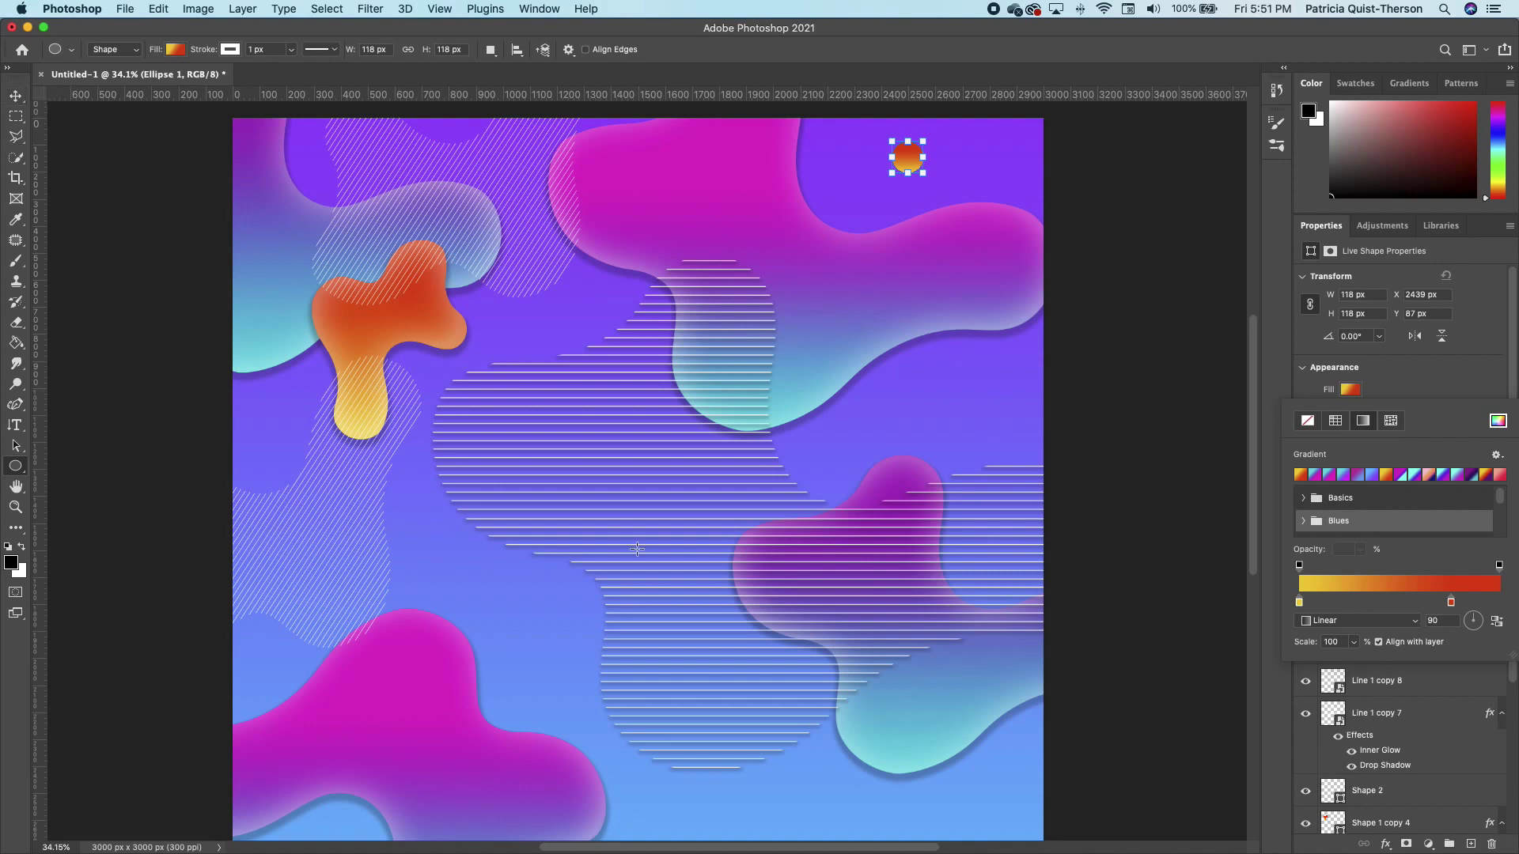
pyautogui.moveTo(807, 433); pyautogui.dragTo(831, 459)
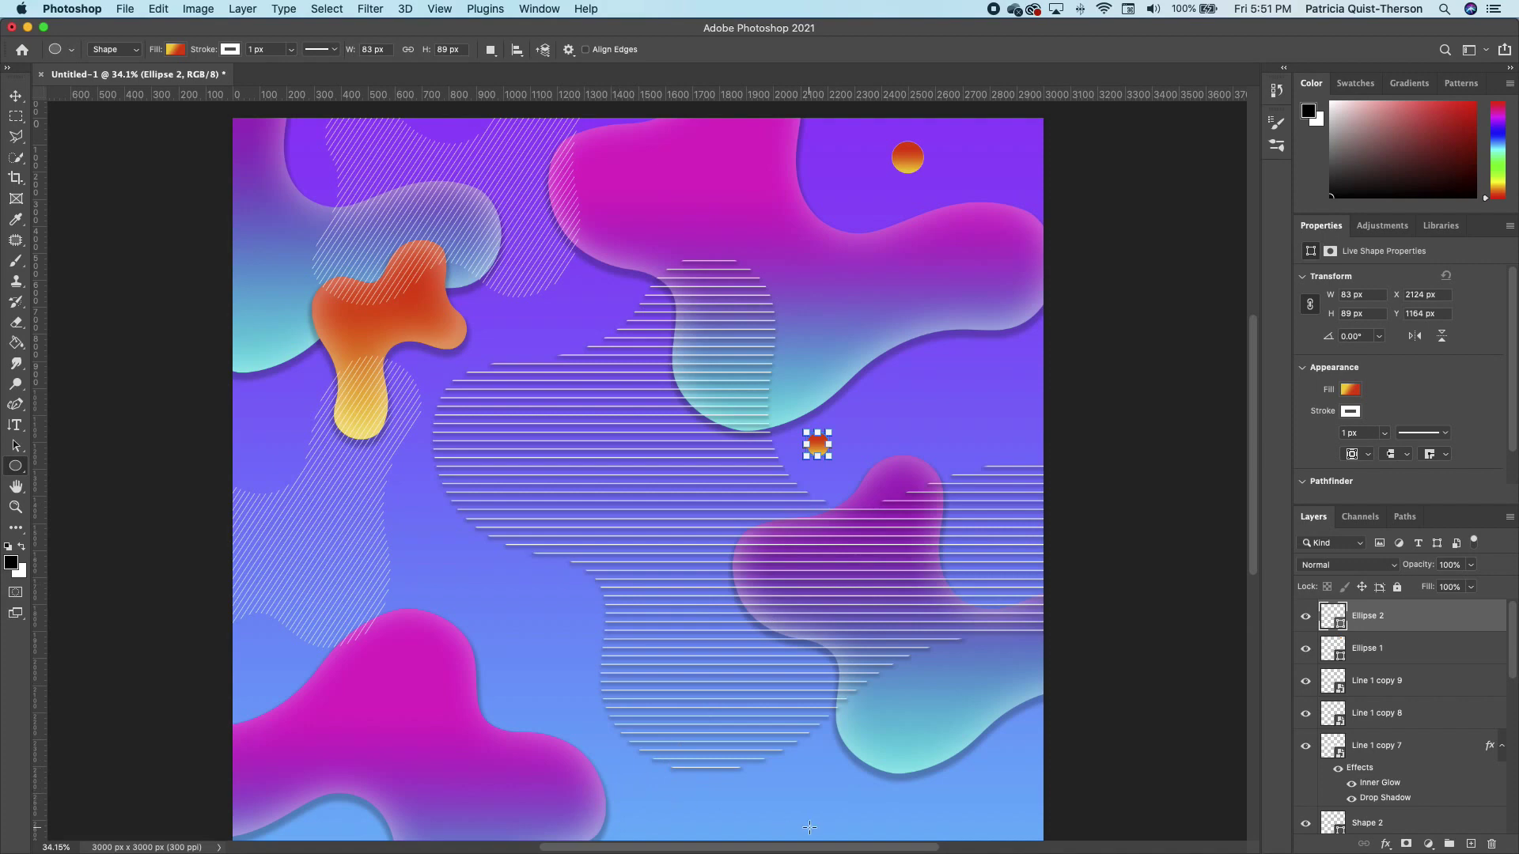
pyautogui.moveTo(613, 794); pyautogui.dragTo(641, 826)
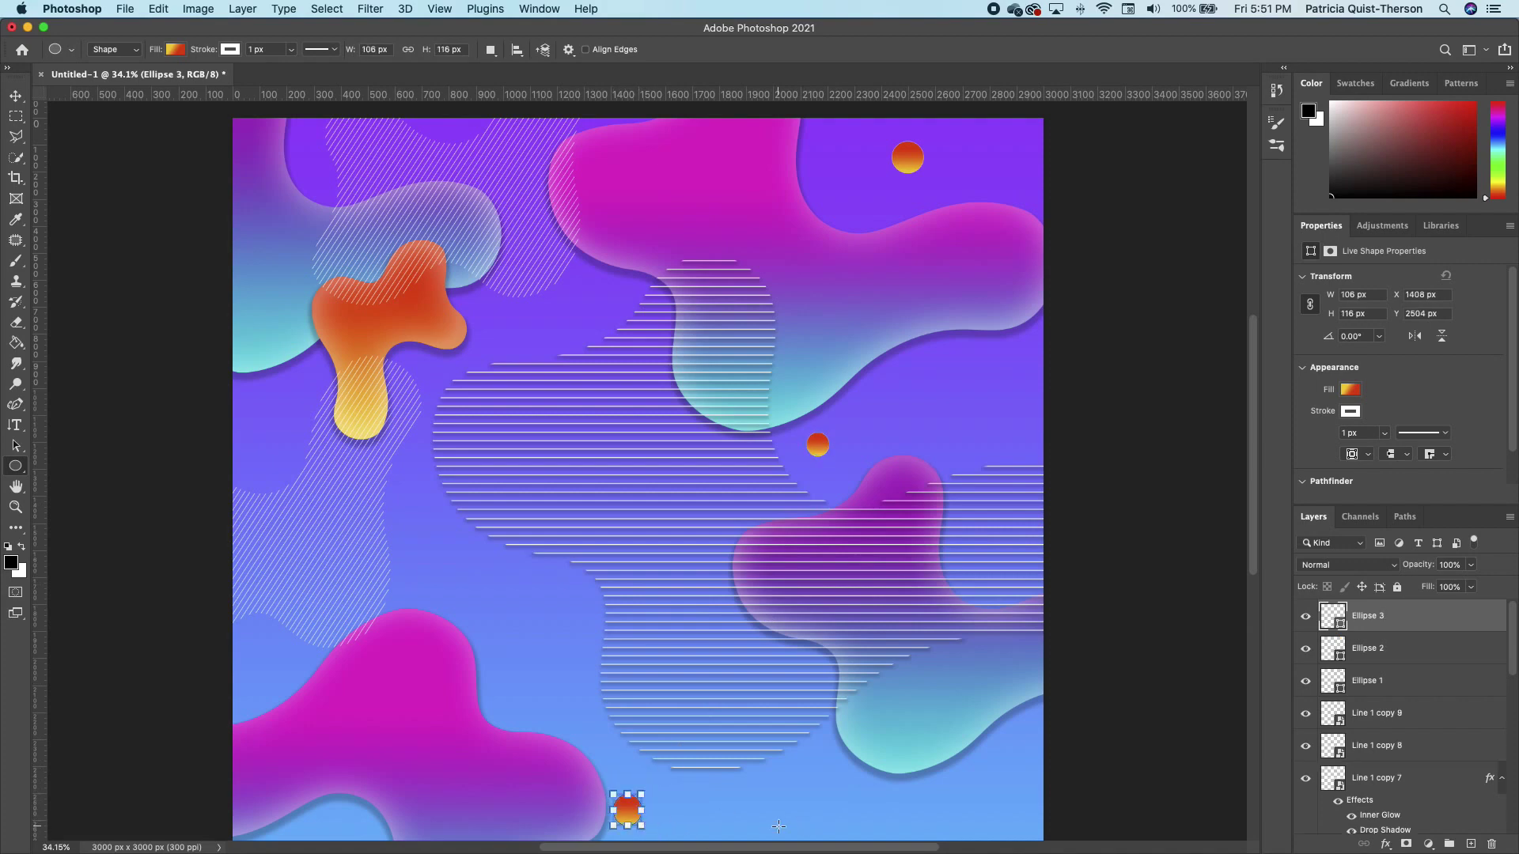
# Set the top-right dot's outline to No Color and deselect it
pyautogui.click(1352, 412)
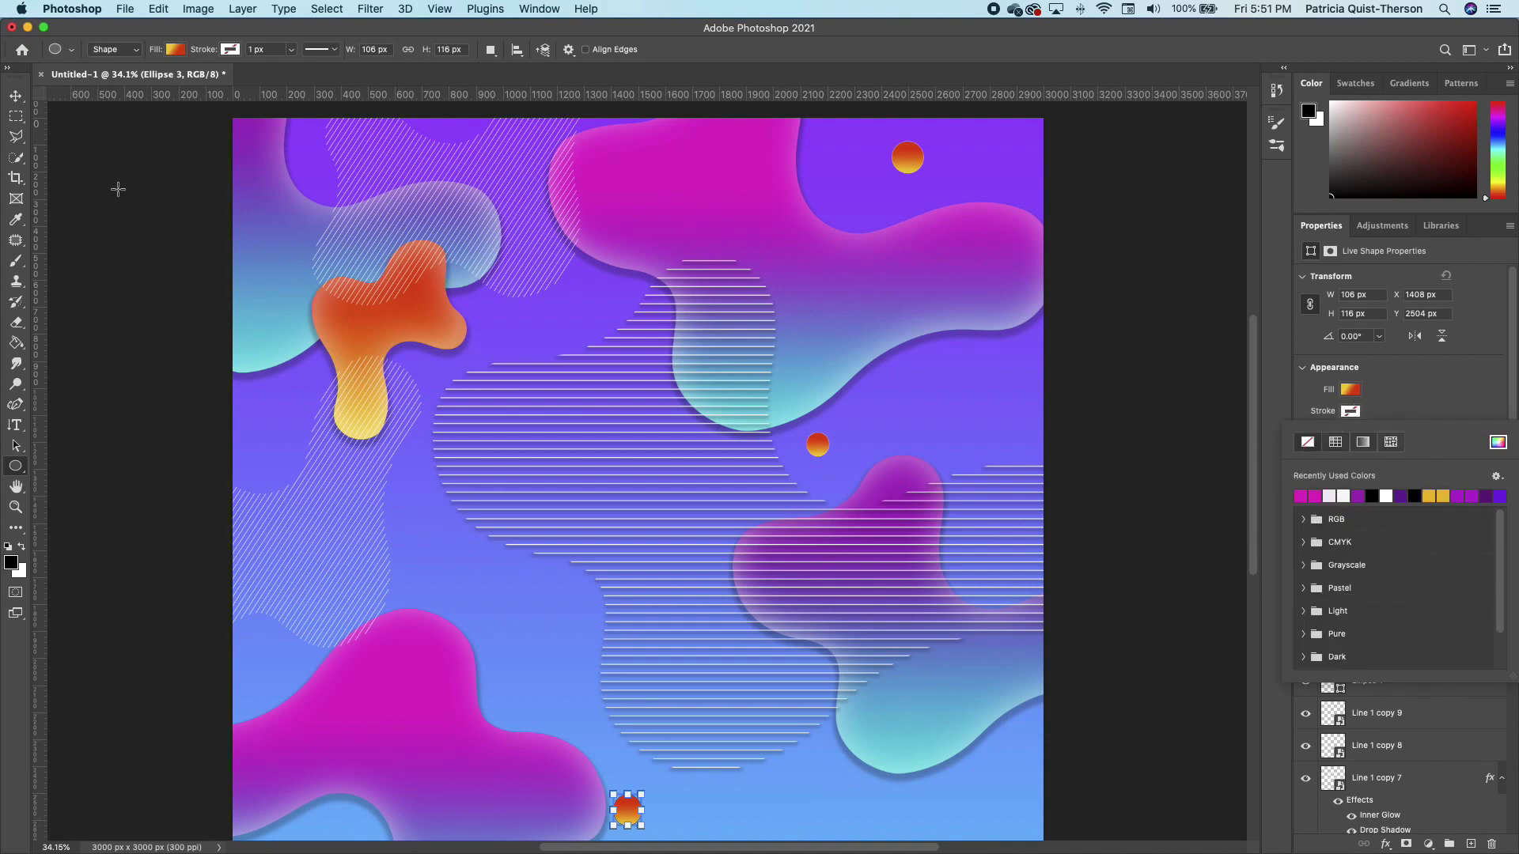
pyautogui.click(16, 95)
pyautogui.click(836, 444)
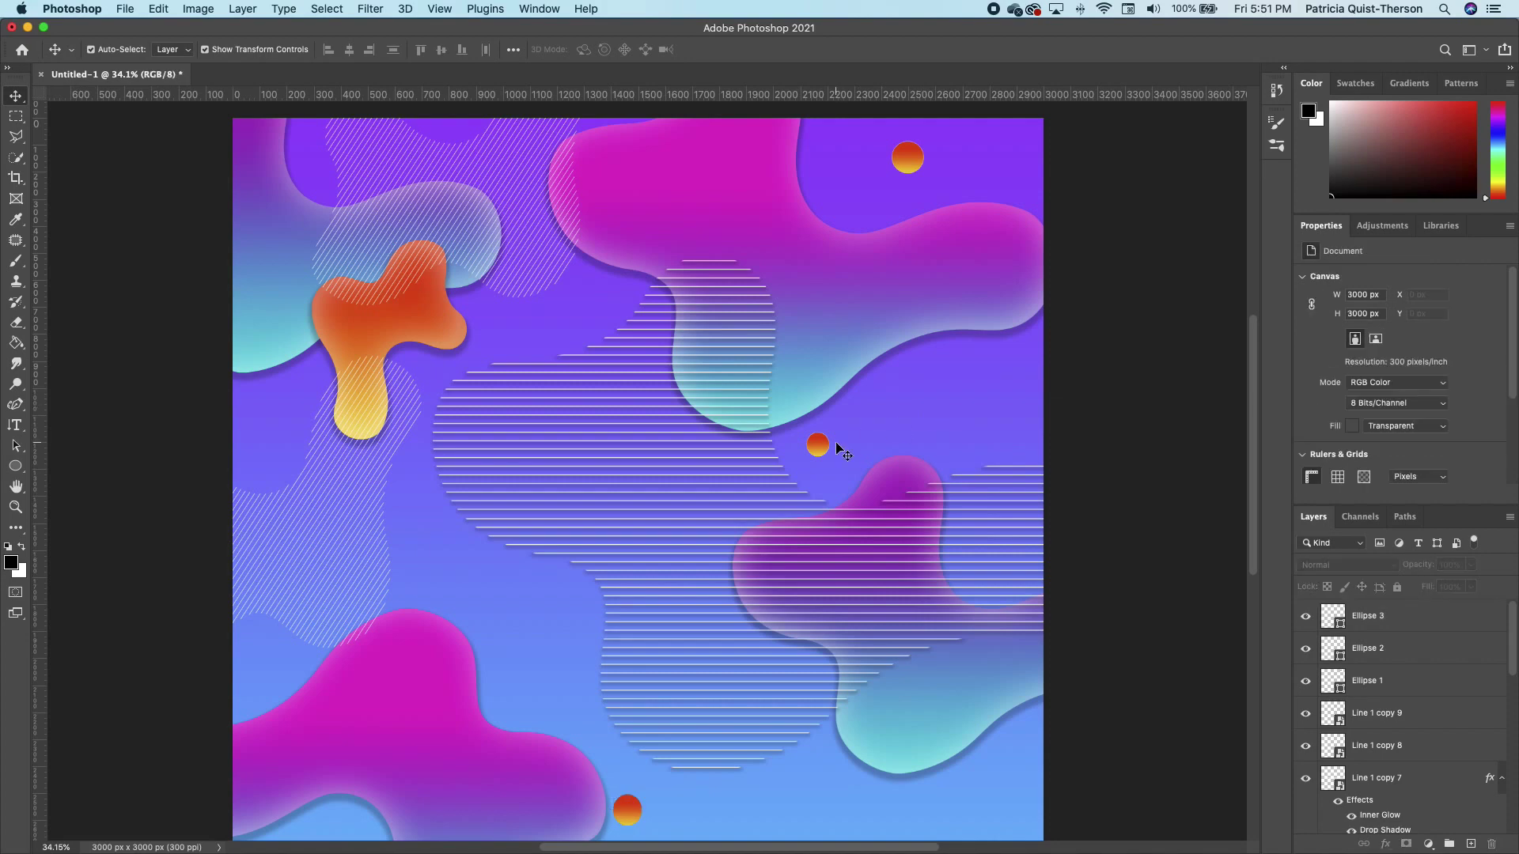
pyautogui.click(816, 444)
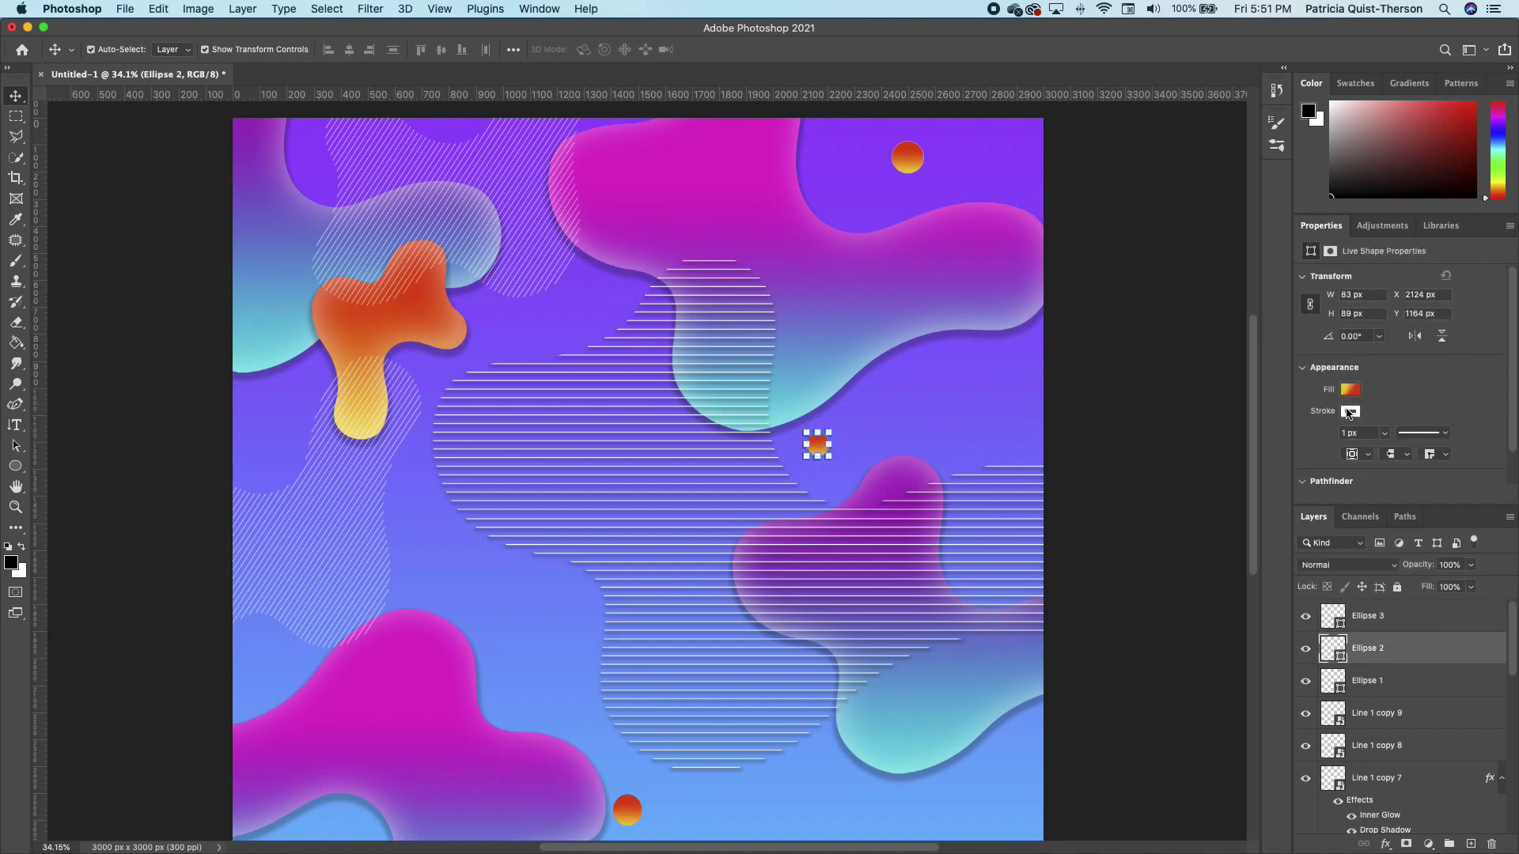
pyautogui.click(1348, 412)
pyautogui.click(922, 162)
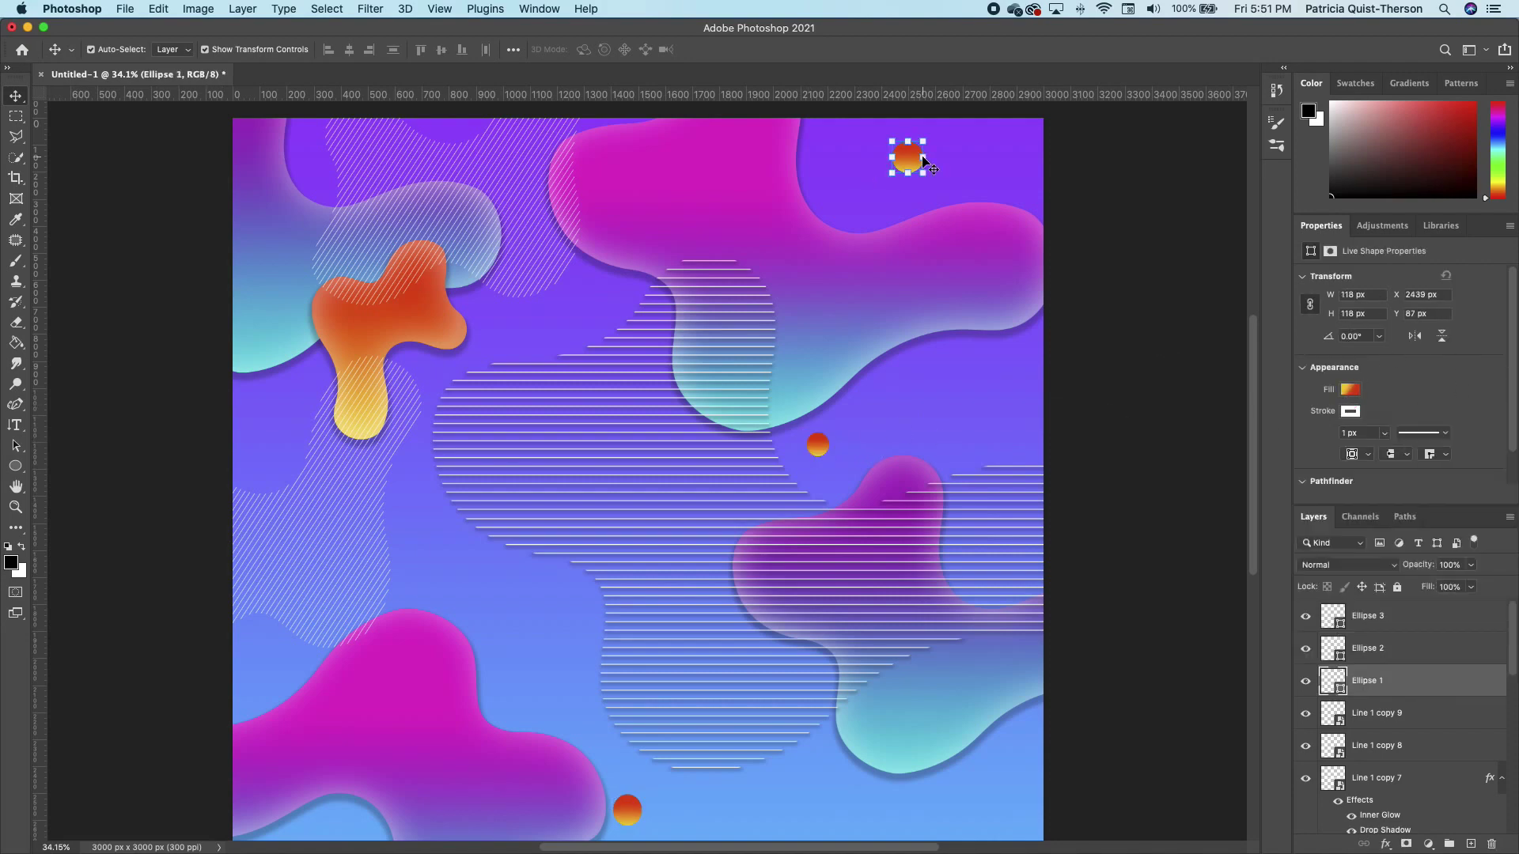
pyautogui.click(1350, 412)
pyautogui.click(1307, 445)
pyautogui.click(1088, 230)
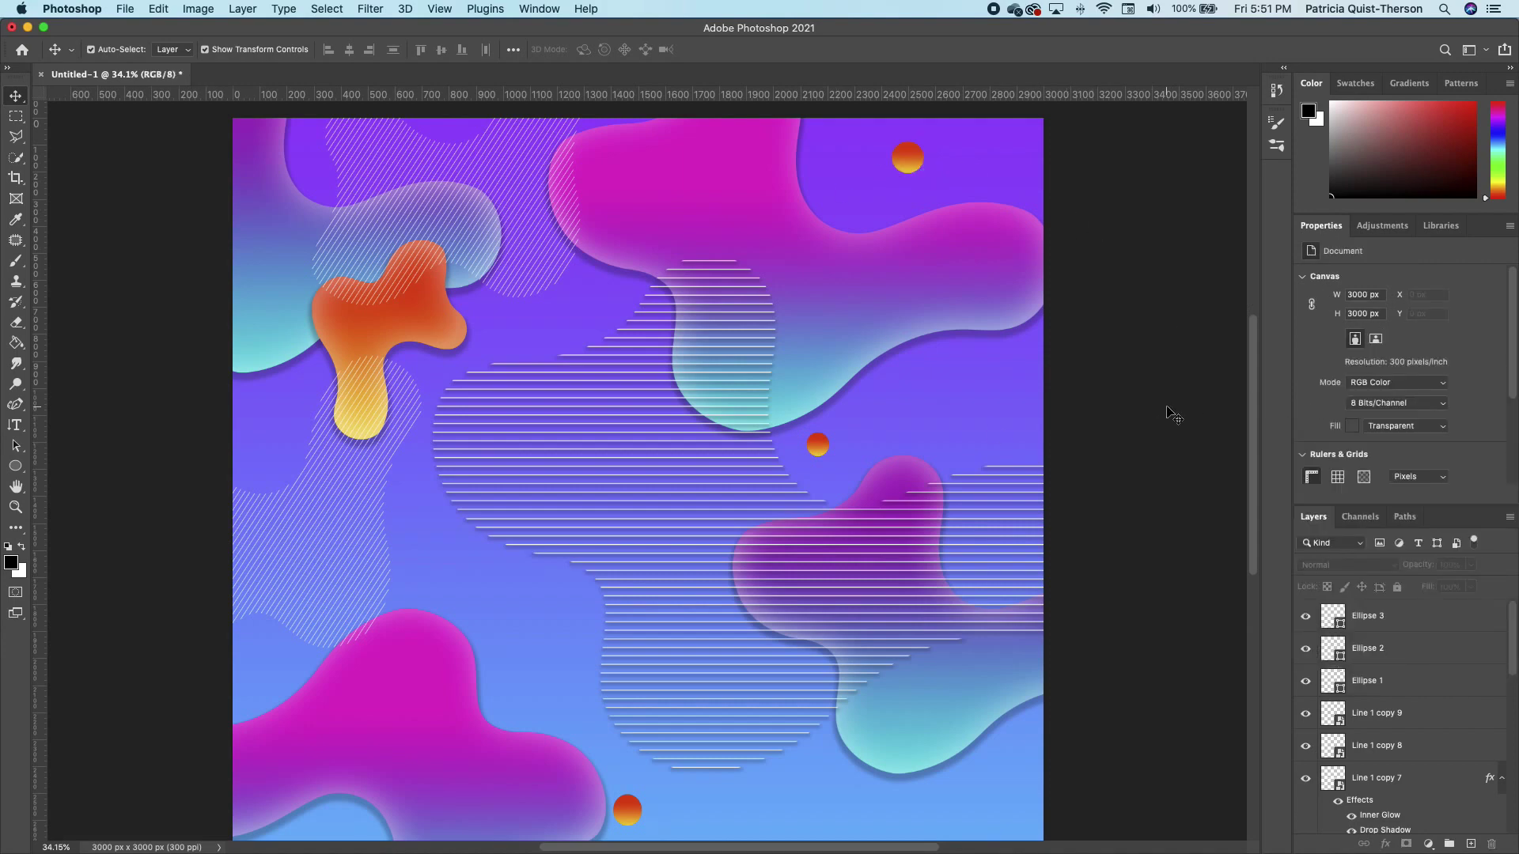
# Nudge the top pink blob right and draw a tall rectangle over the poster centre
pyautogui.moveTo(928, 295); pyautogui.dragTo(986, 277)
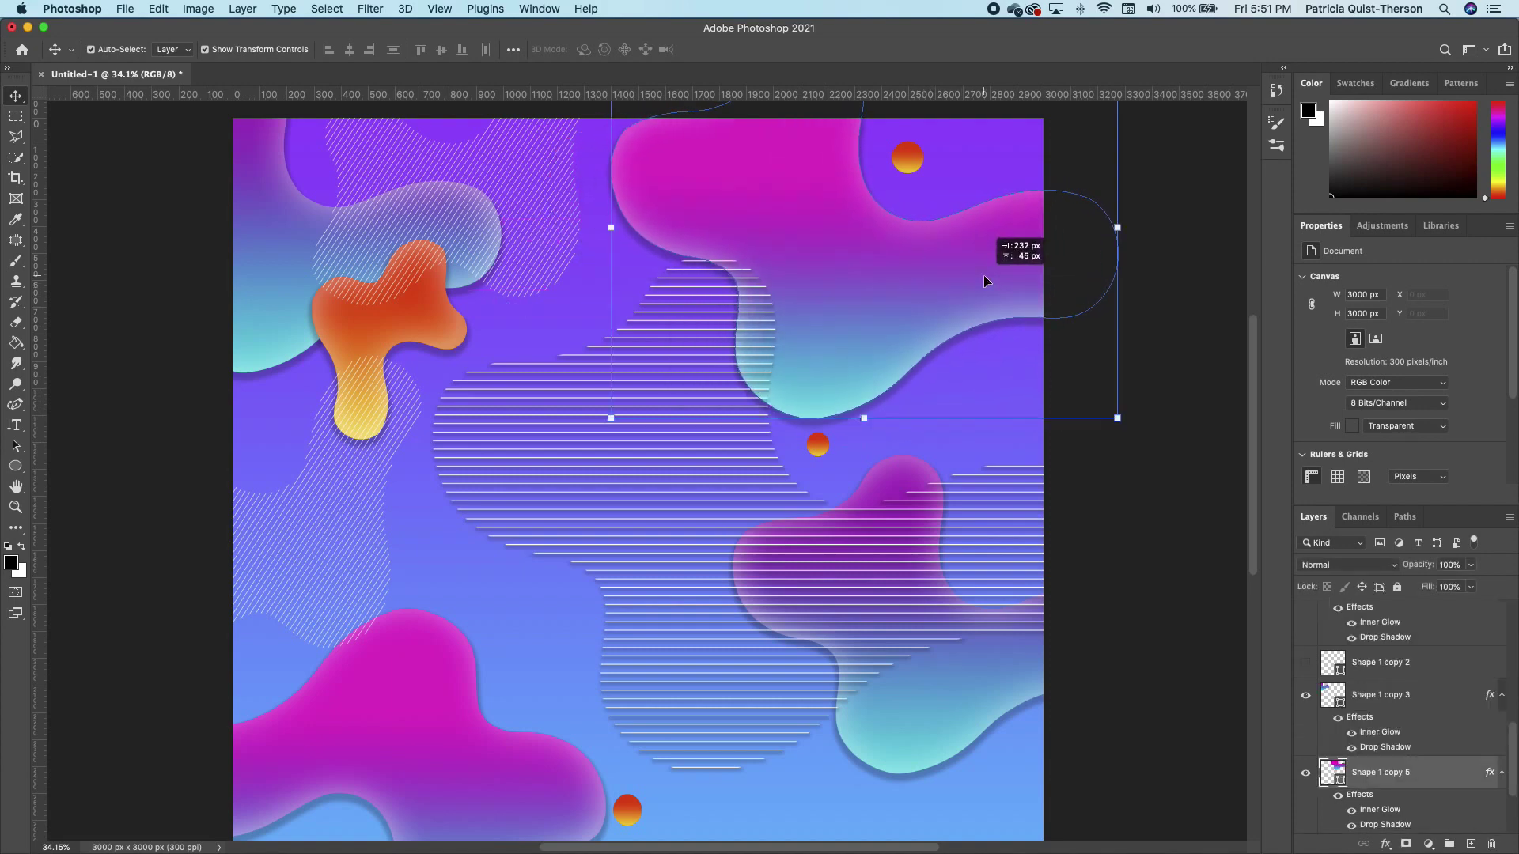
pyautogui.click(1136, 562)
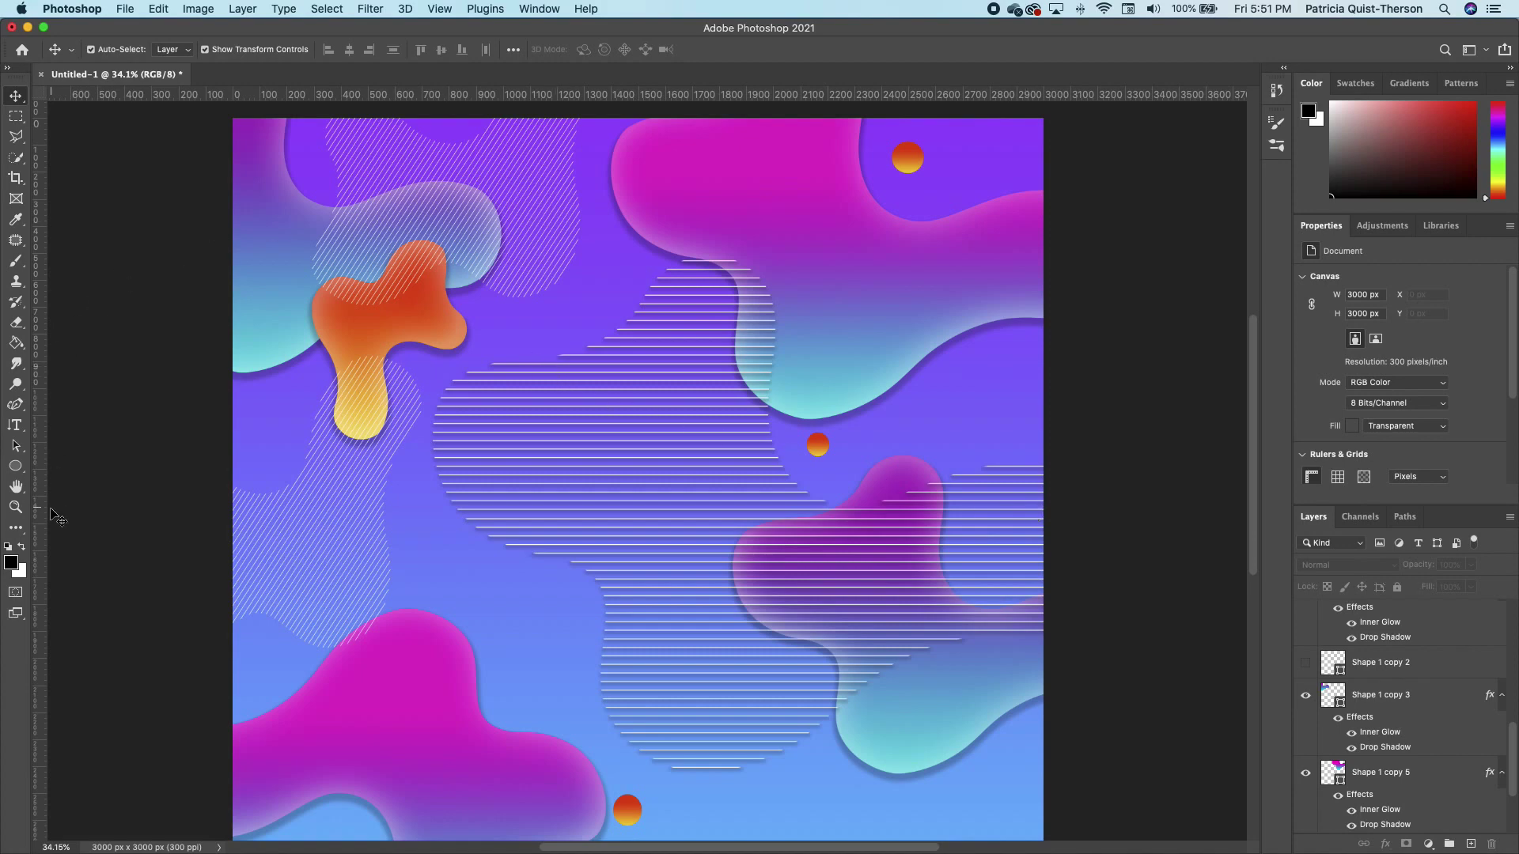
pyautogui.click(16, 469)
pyautogui.click(87, 466)
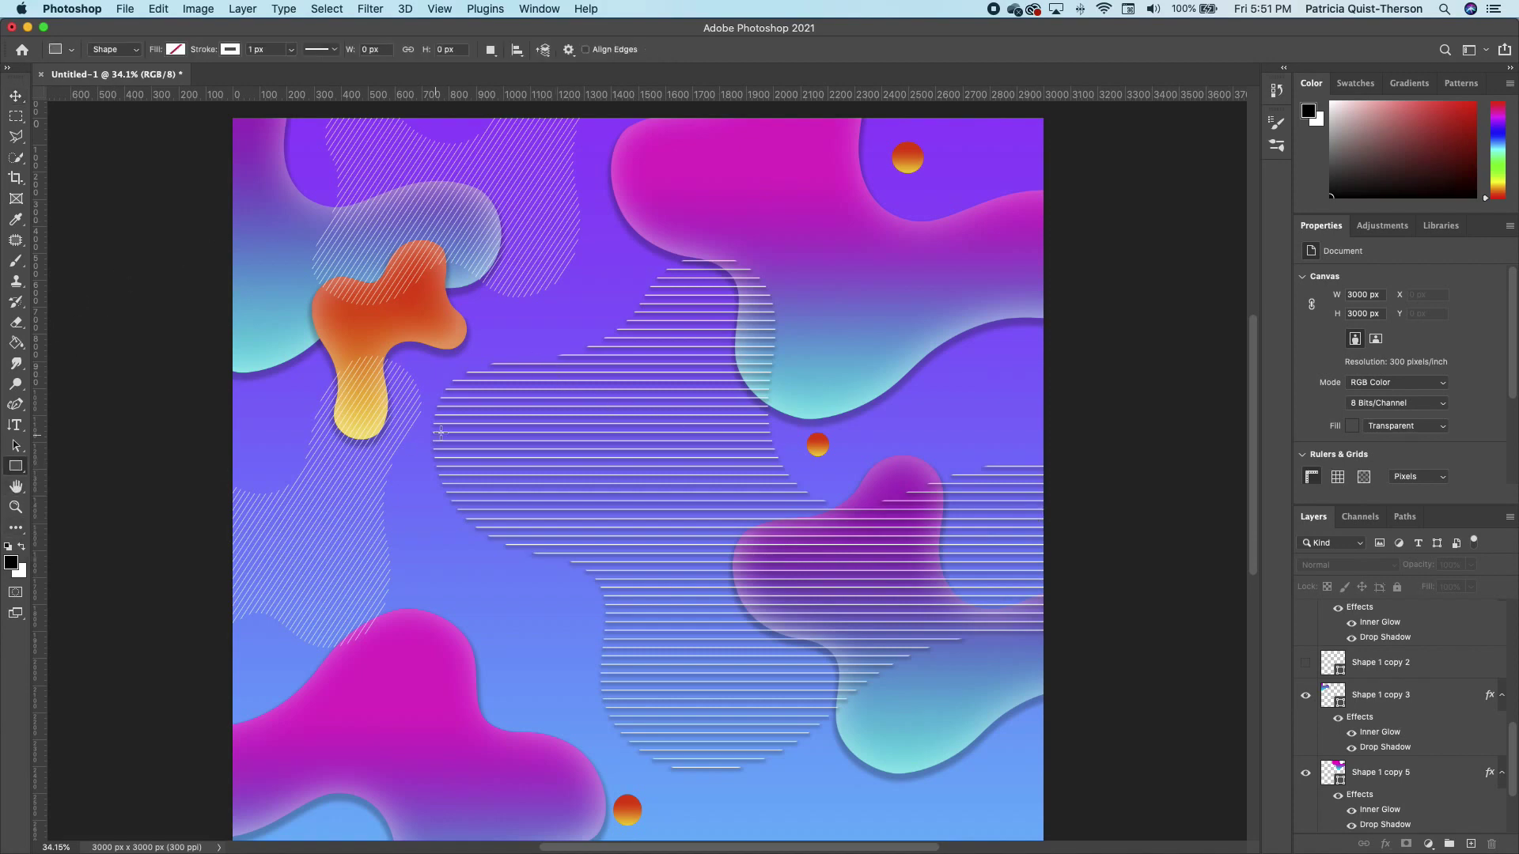
pyautogui.moveTo(472, 237); pyautogui.dragTo(777, 705)
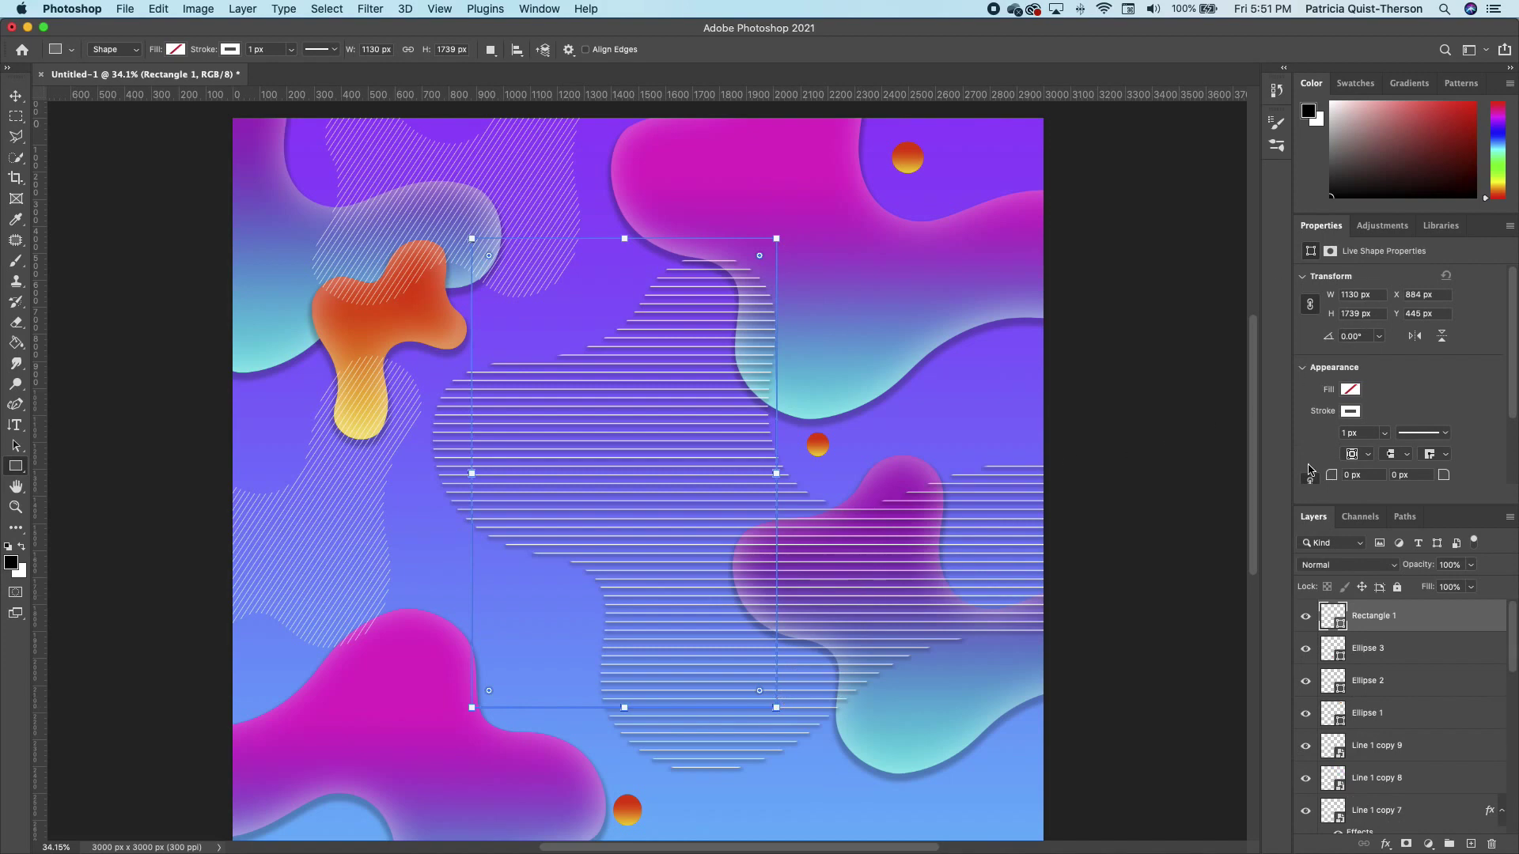
# Set the rectangle's outline width to 5 px and deselect it
pyautogui.click(1354, 412)
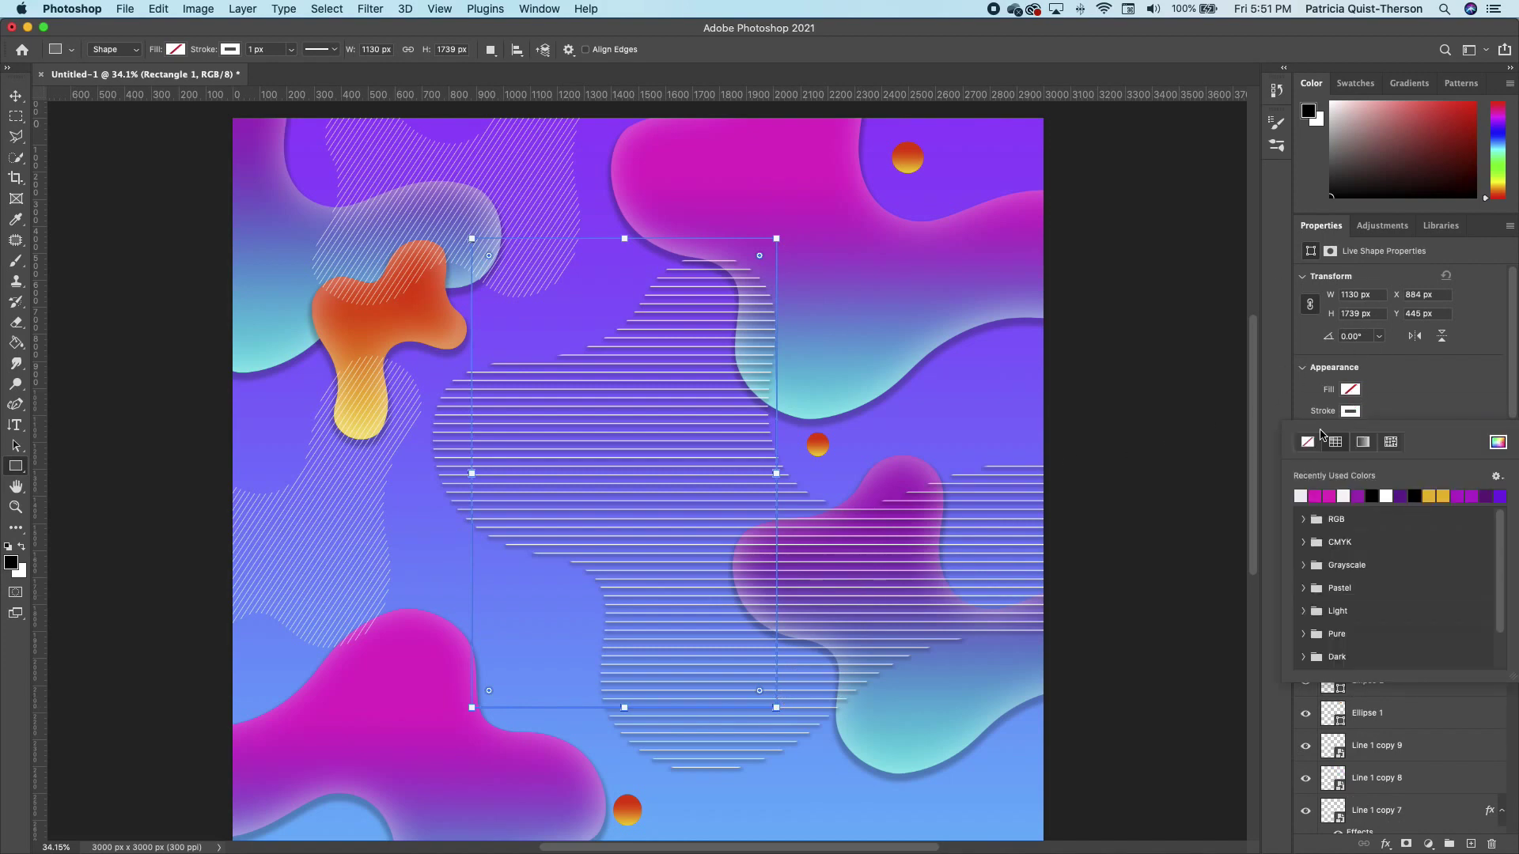
pyautogui.click(1418, 387)
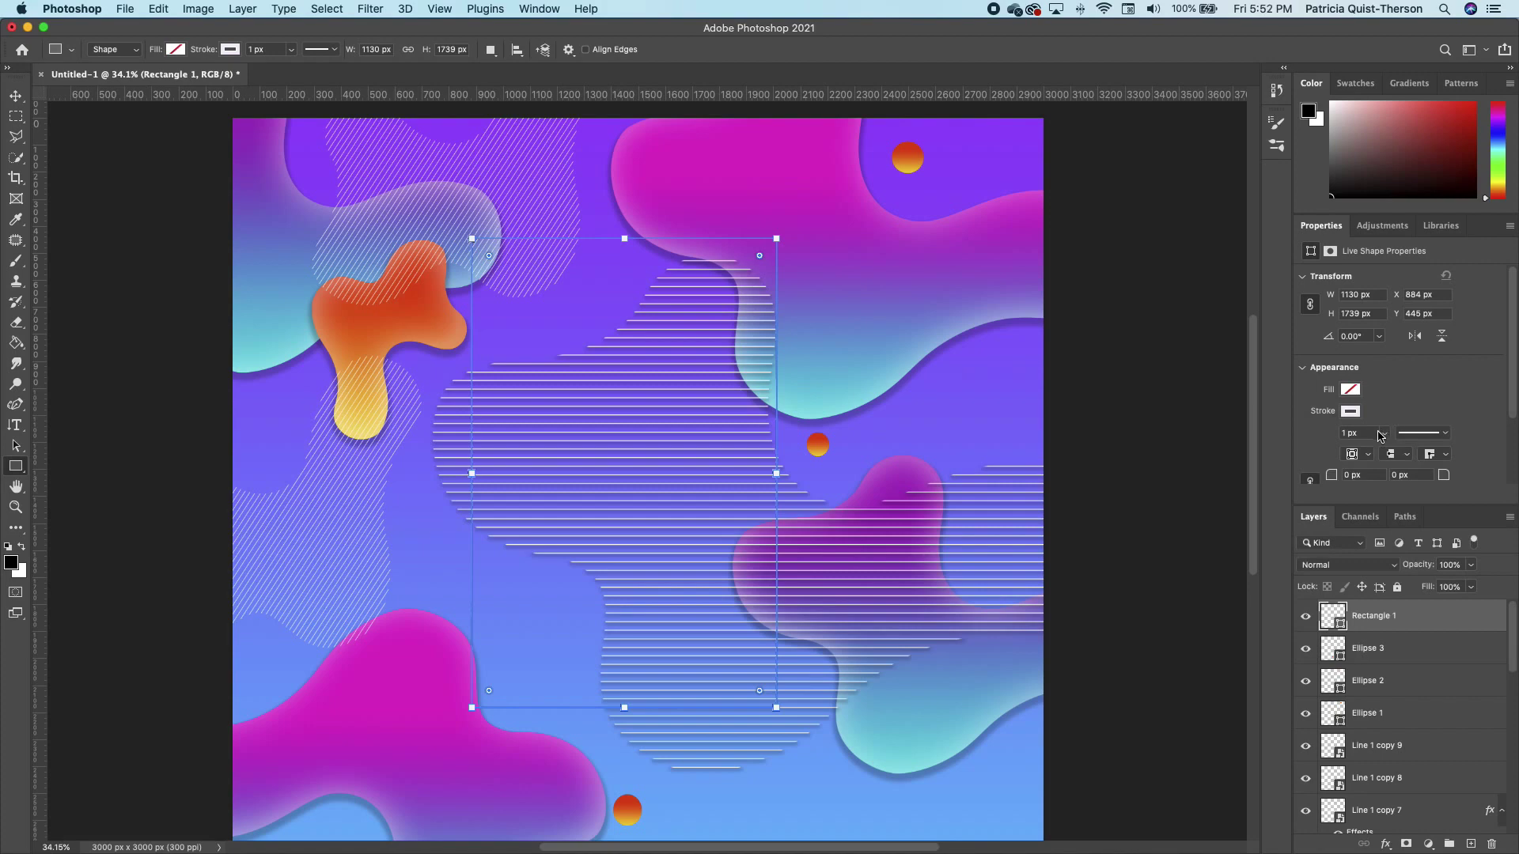
pyautogui.moveTo(1365, 437); pyautogui.dragTo(1338, 441)
pyautogui.write('5')
pyautogui.press('Return')
pyautogui.press('v')
pyautogui.click(1107, 398)
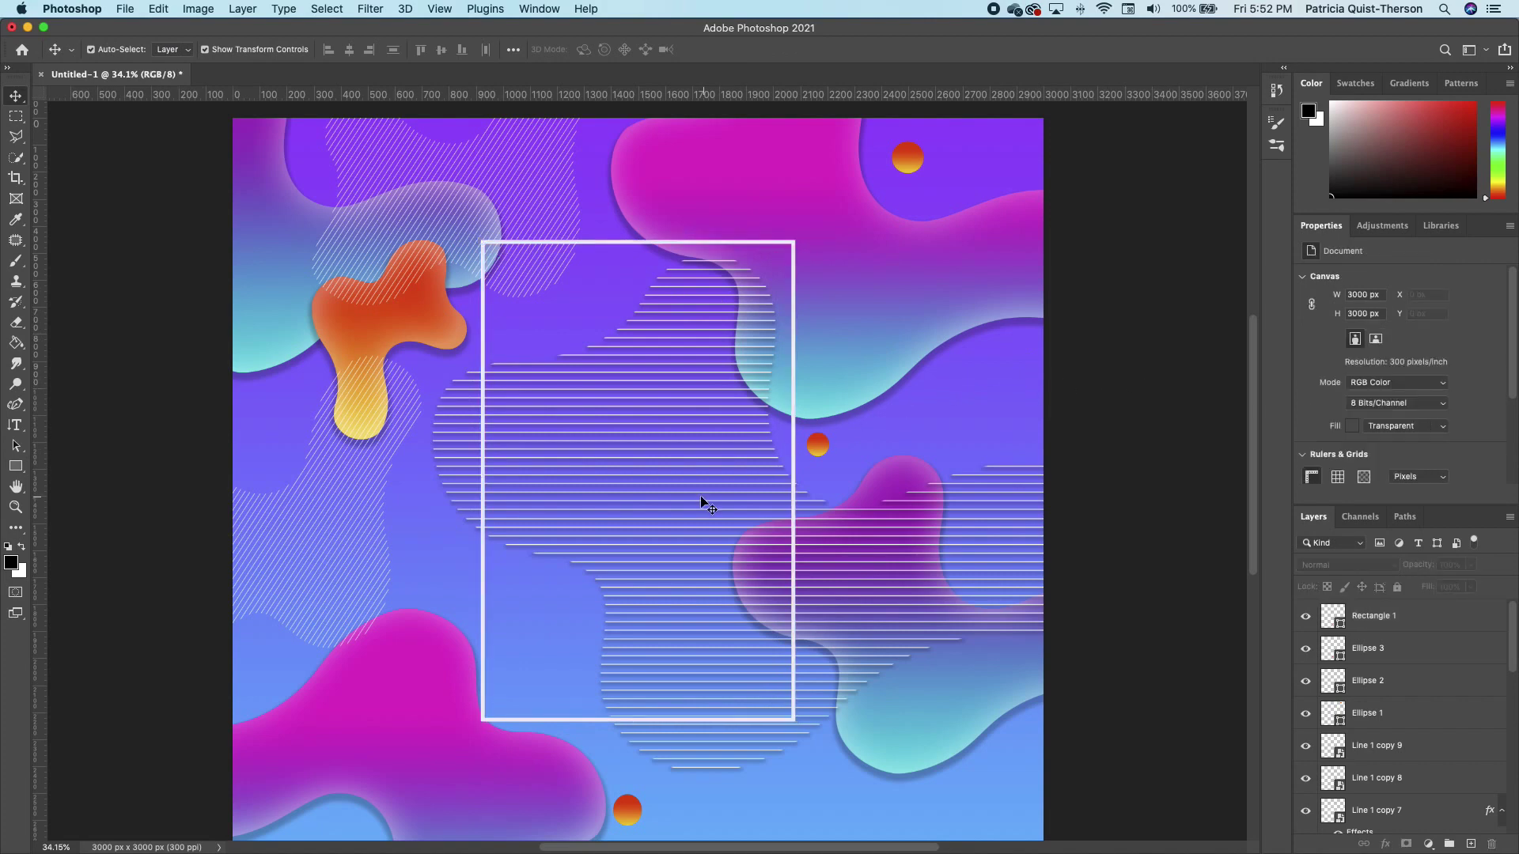
pyautogui.click(23, 474)
pyautogui.rightClick(24, 477)
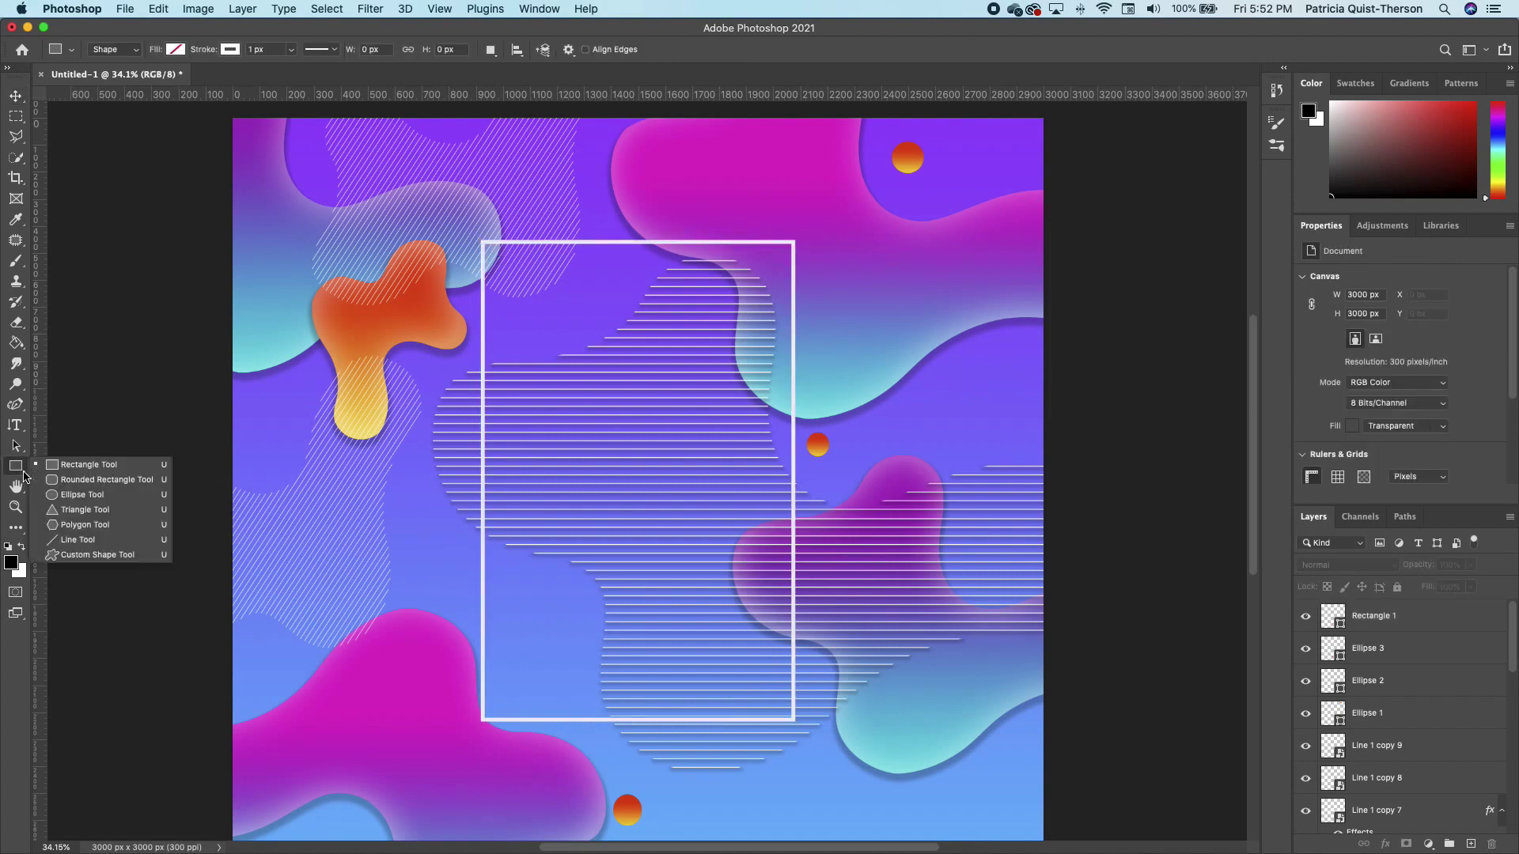
# Draw a circle near the bottom of the poster with a gold outline
pyautogui.click(87, 496)
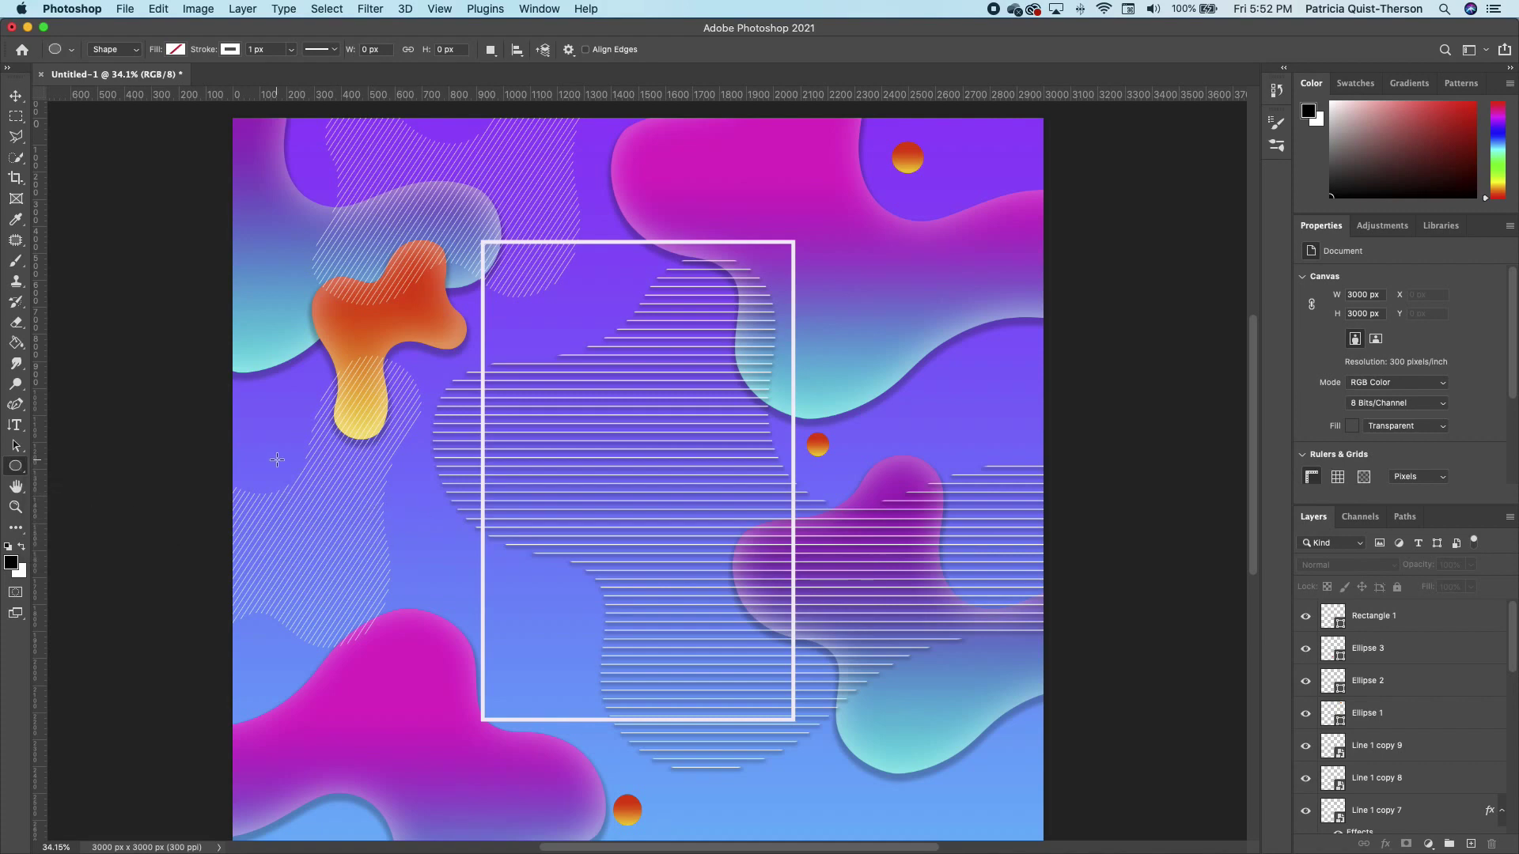
pyautogui.moveTo(765, 750); pyautogui.dragTo(847, 828)
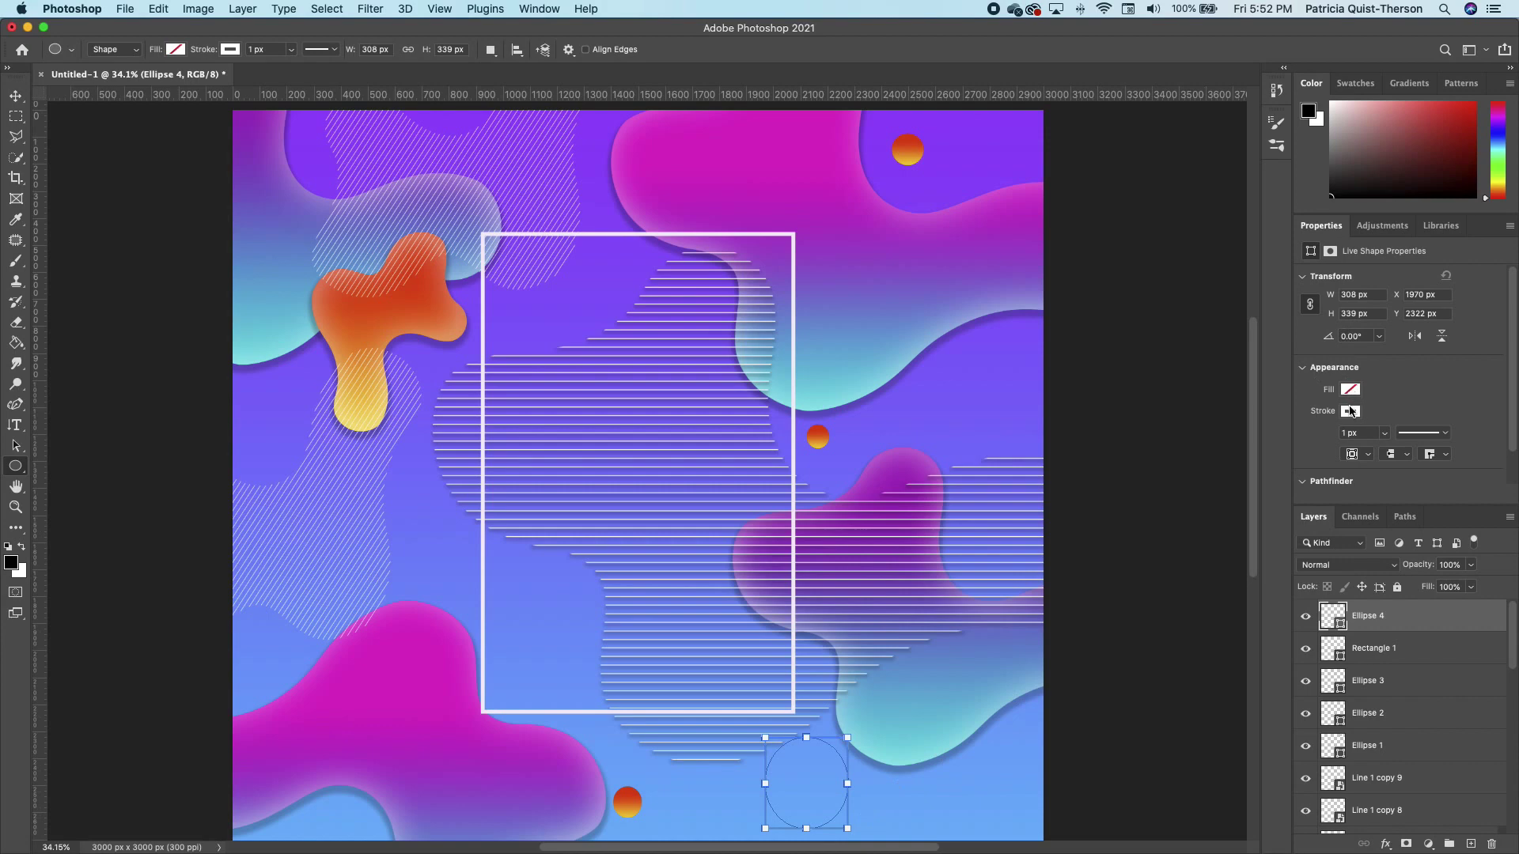
pyautogui.click(1350, 412)
pyautogui.click(1441, 495)
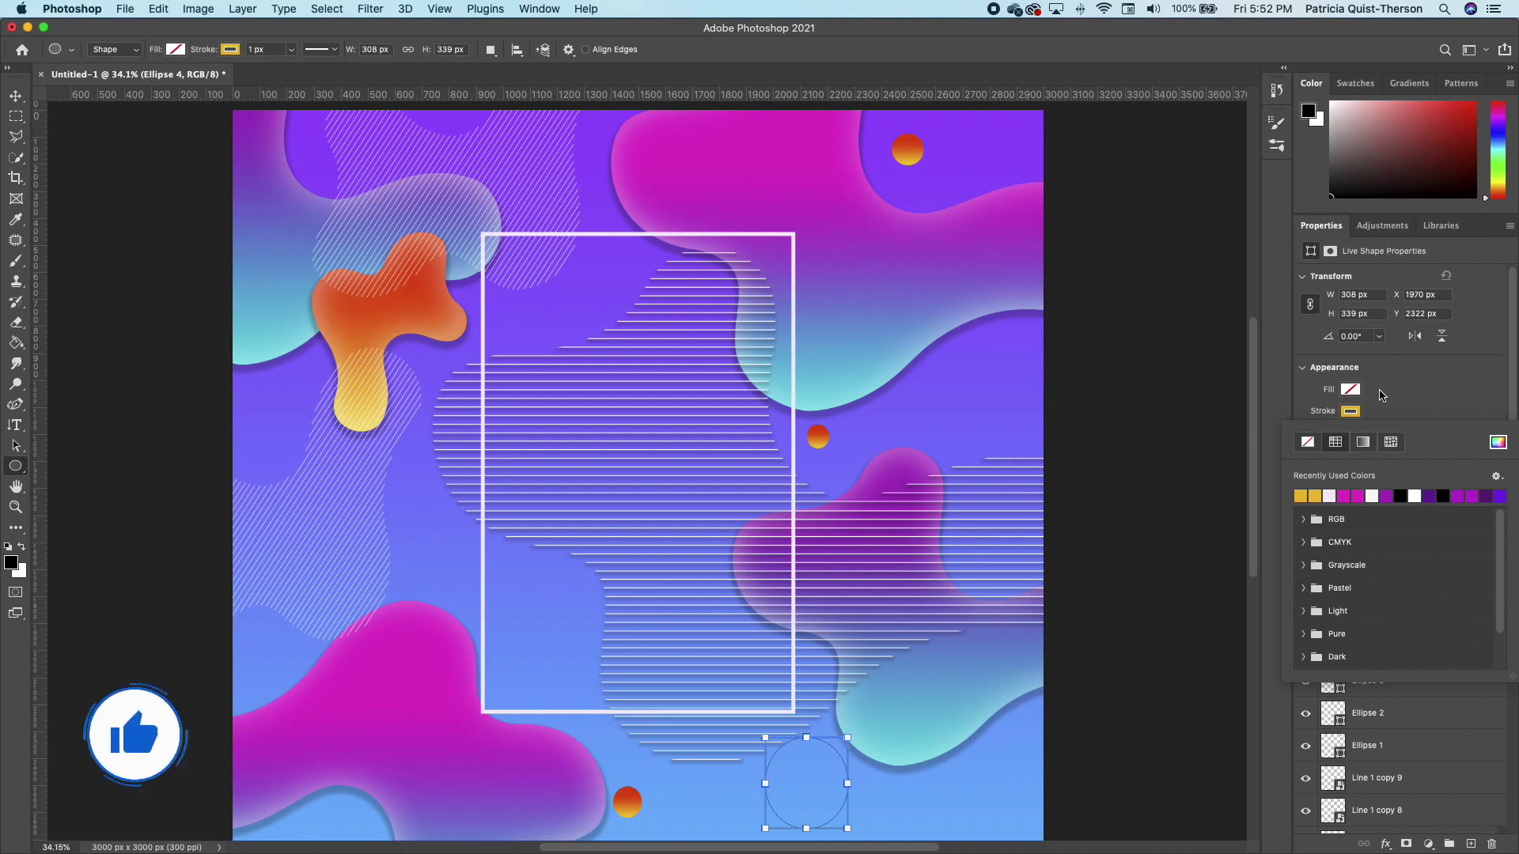
# Change the ring's outline to a saturated yellow and set its width to 5 px
pyautogui.click(1497, 441)
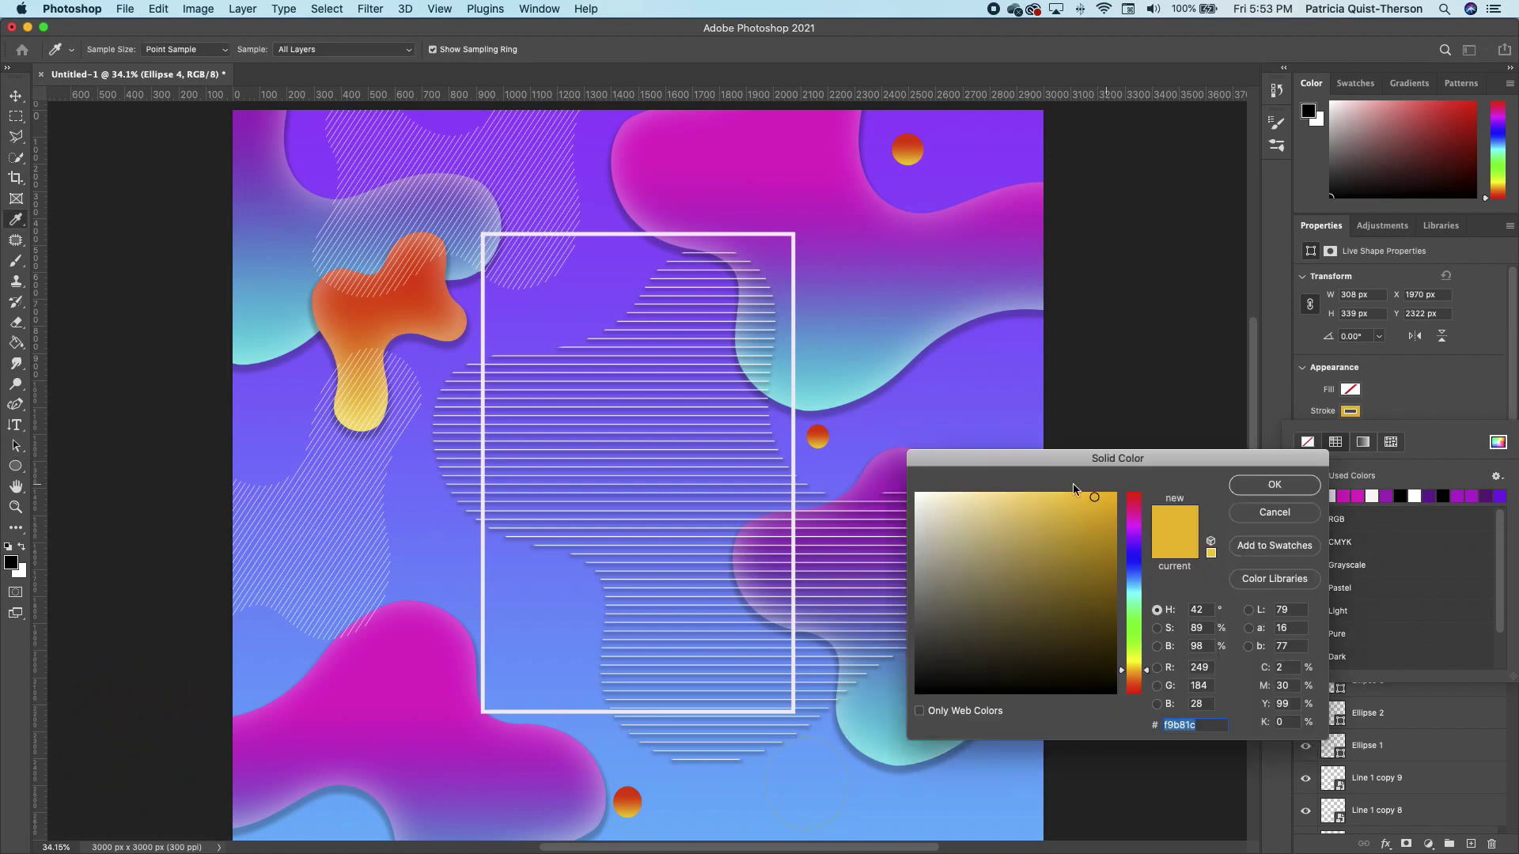
pyautogui.click(367, 412)
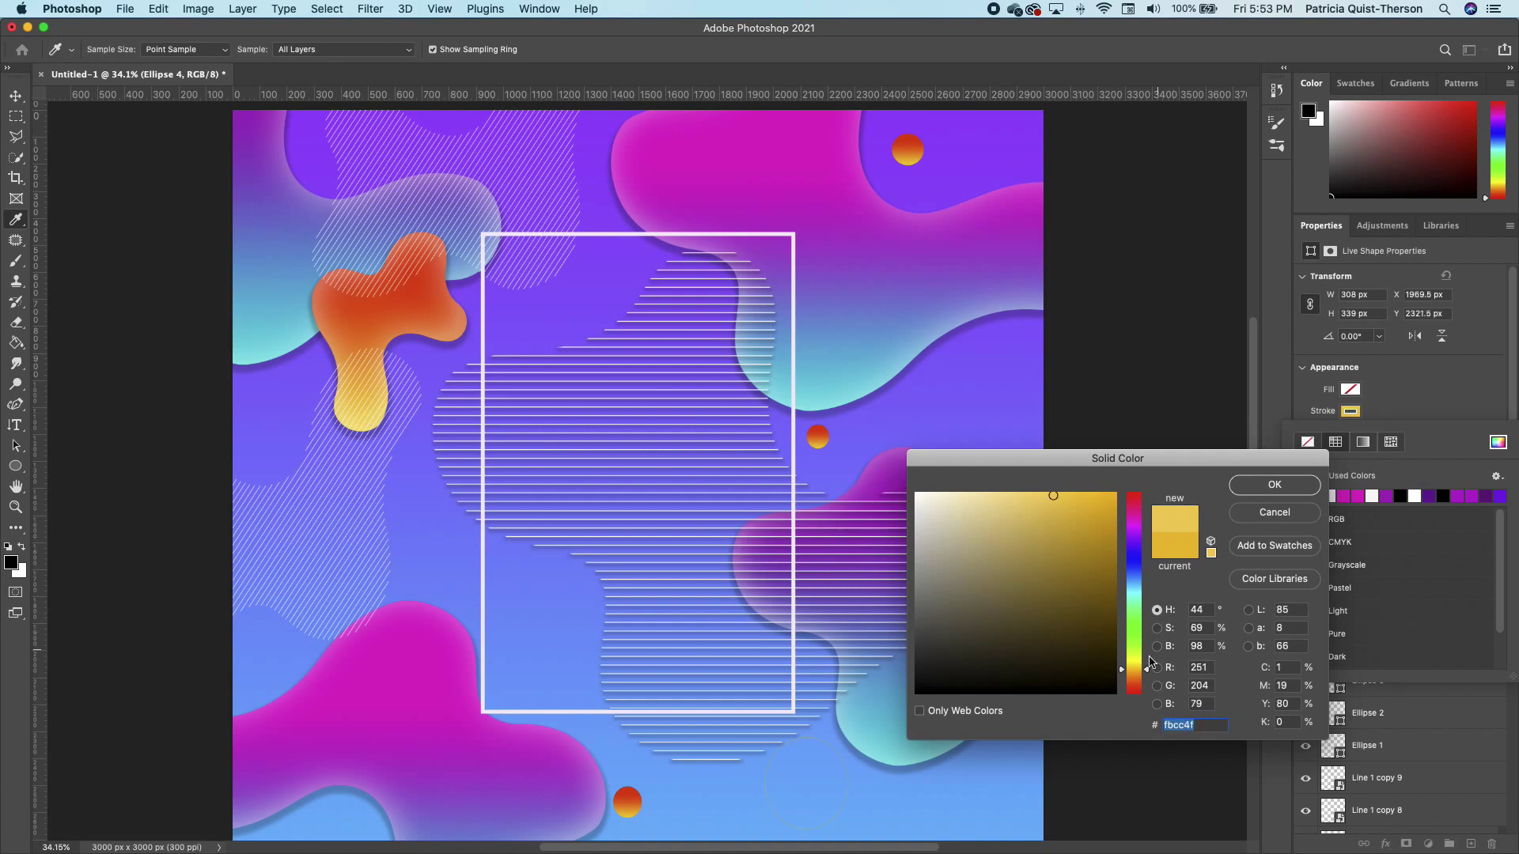
pyautogui.moveTo(1146, 672); pyautogui.dragTo(1147, 667)
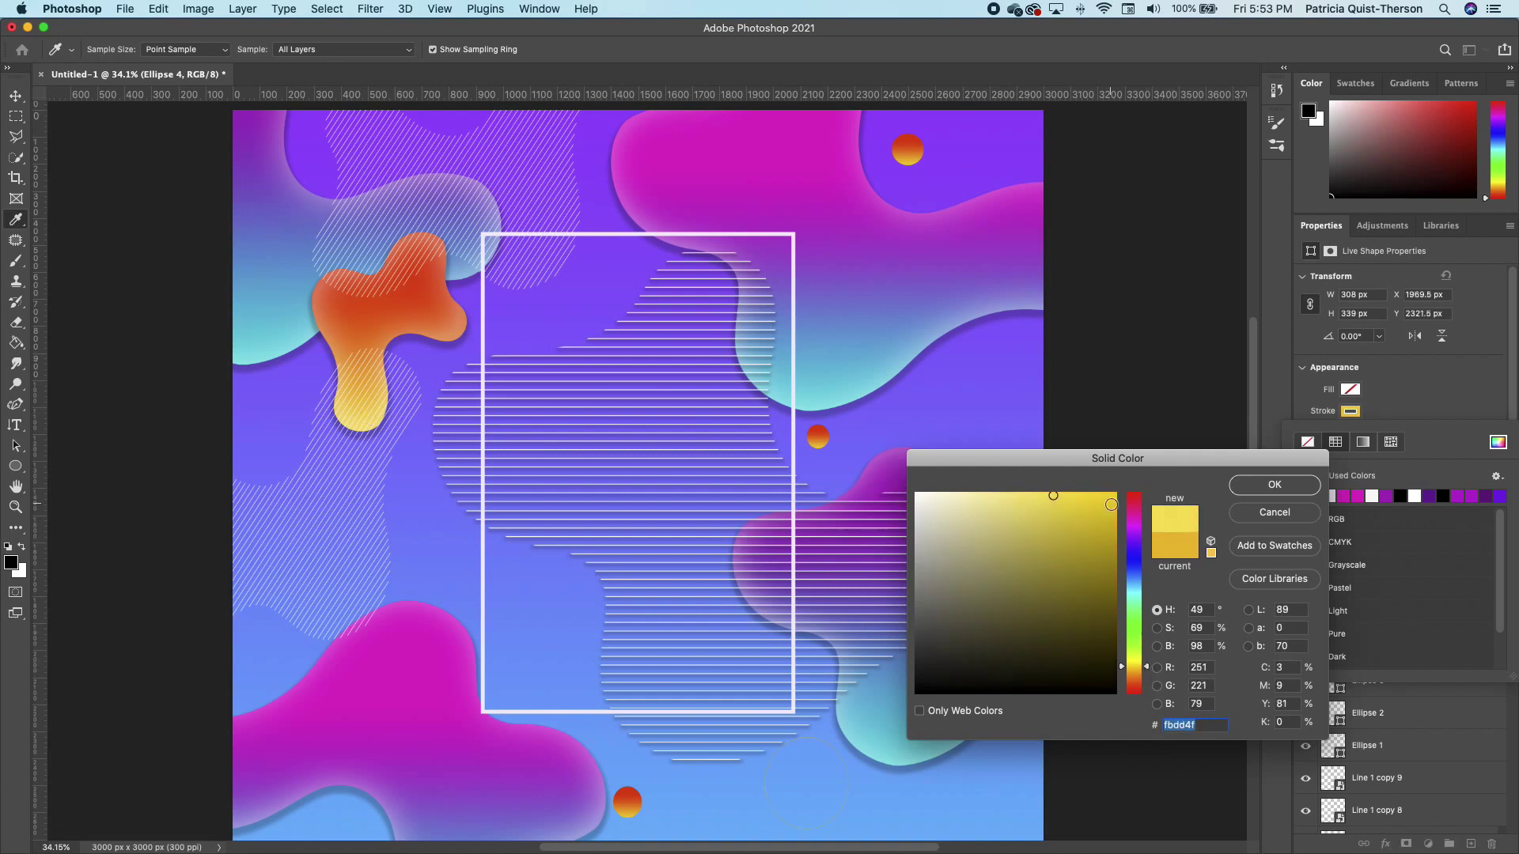
pyautogui.click(1111, 499)
pyautogui.click(1269, 488)
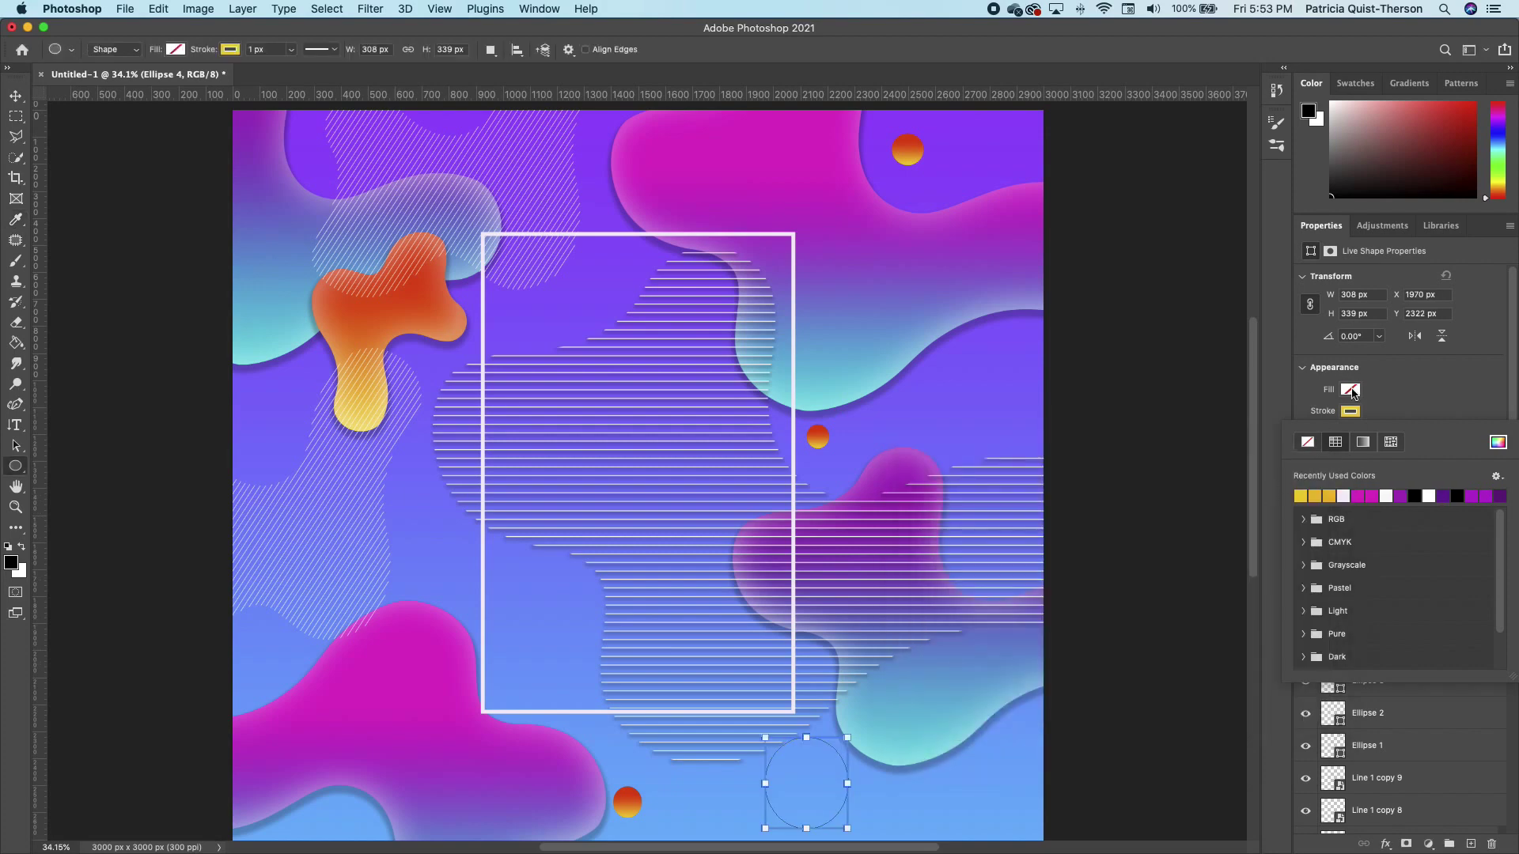
pyautogui.click(1403, 394)
pyautogui.moveTo(1361, 434); pyautogui.dragTo(1330, 436)
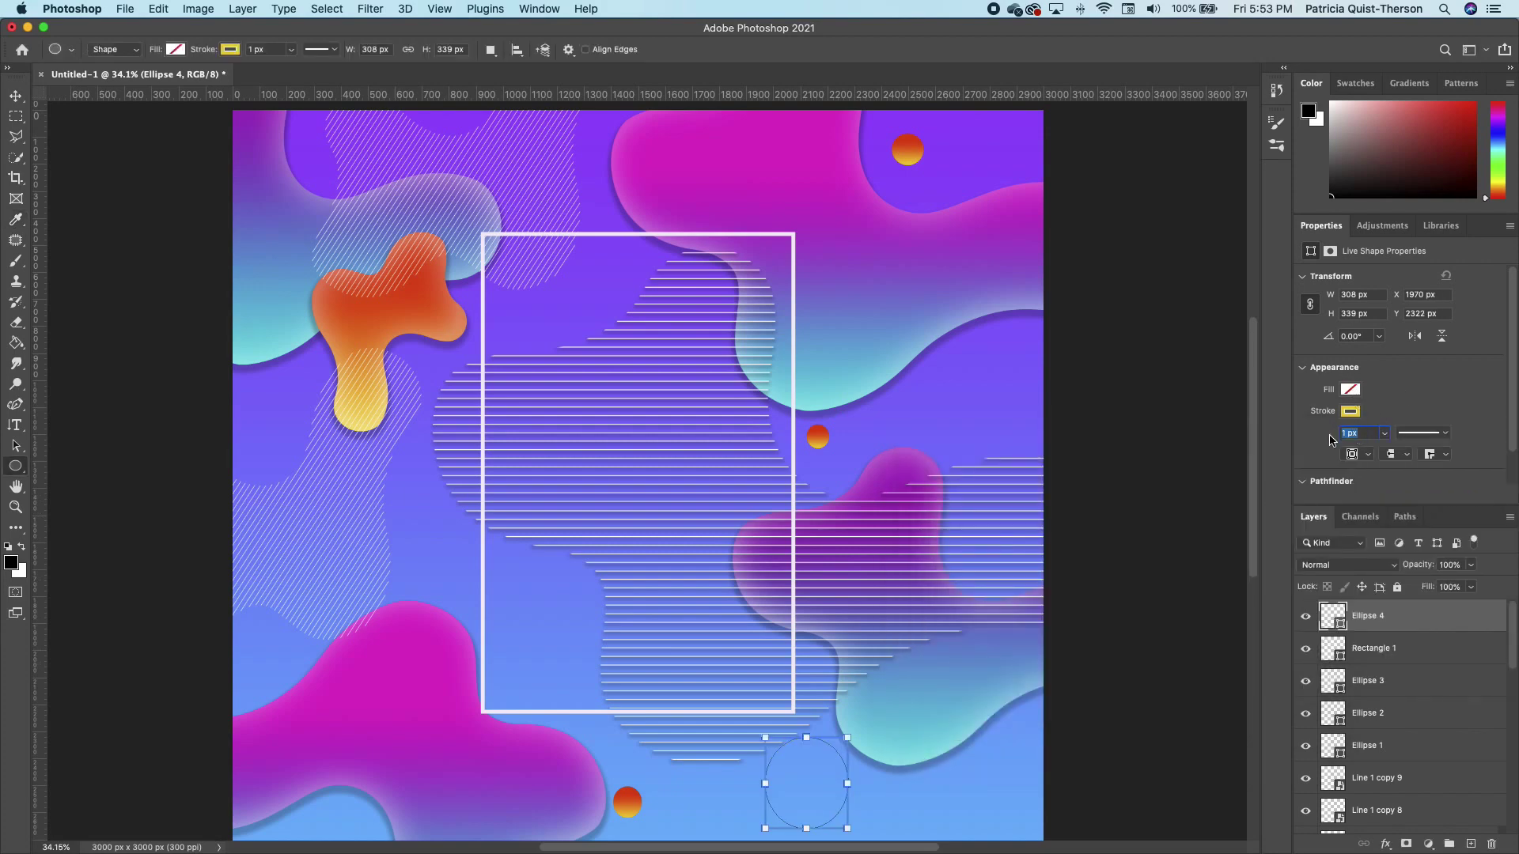
pyautogui.write('5')
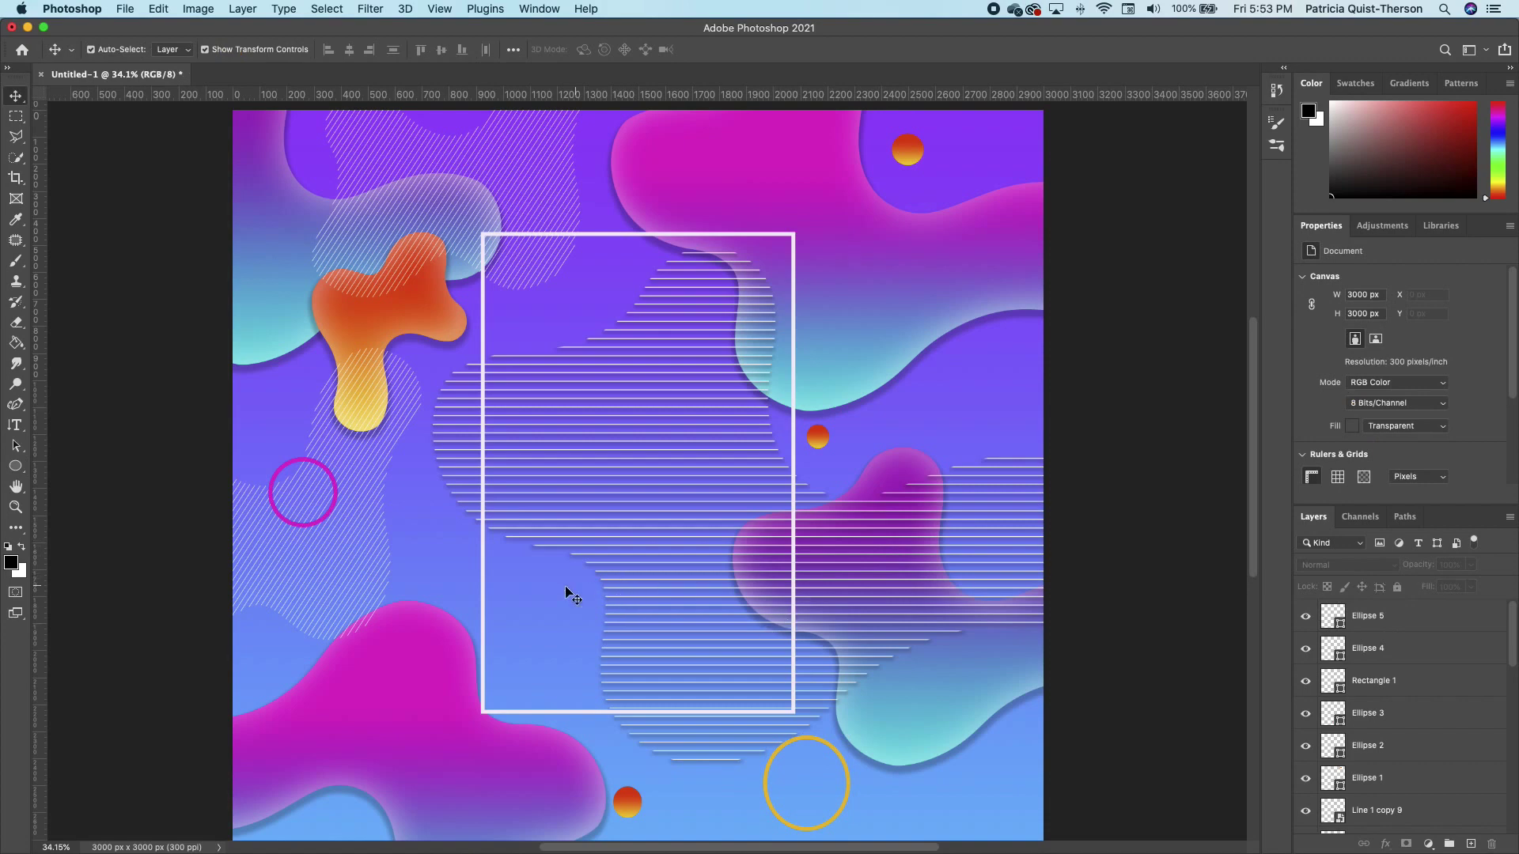
pyautogui.click(17, 467)
pyautogui.click(87, 509)
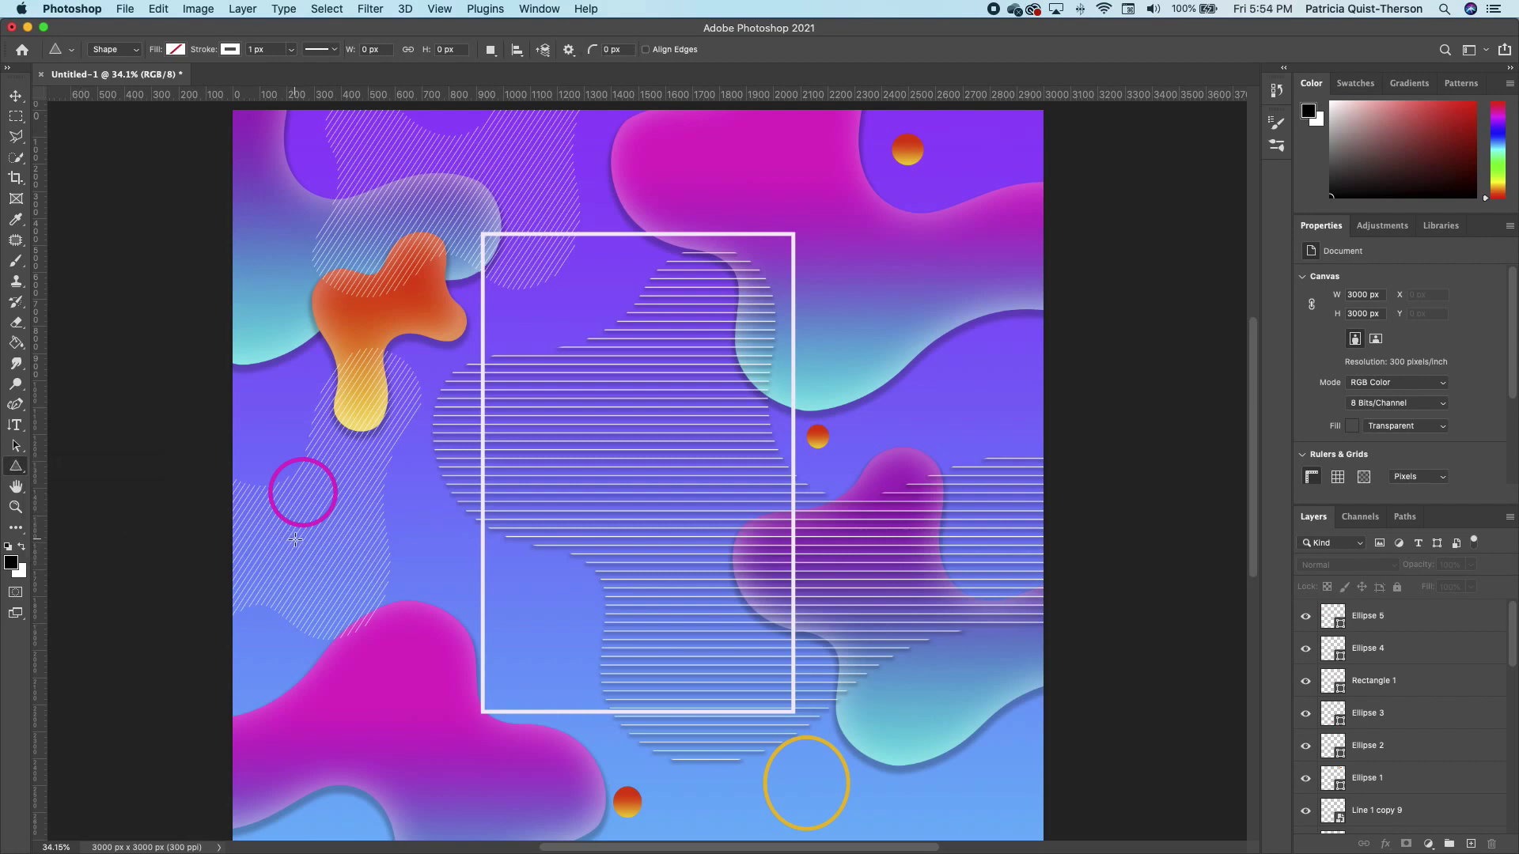
# Draw a small white-outlined triangle below the magenta ring with a 5 px stroke
pyautogui.moveTo(296, 538); pyautogui.dragTo(341, 568)
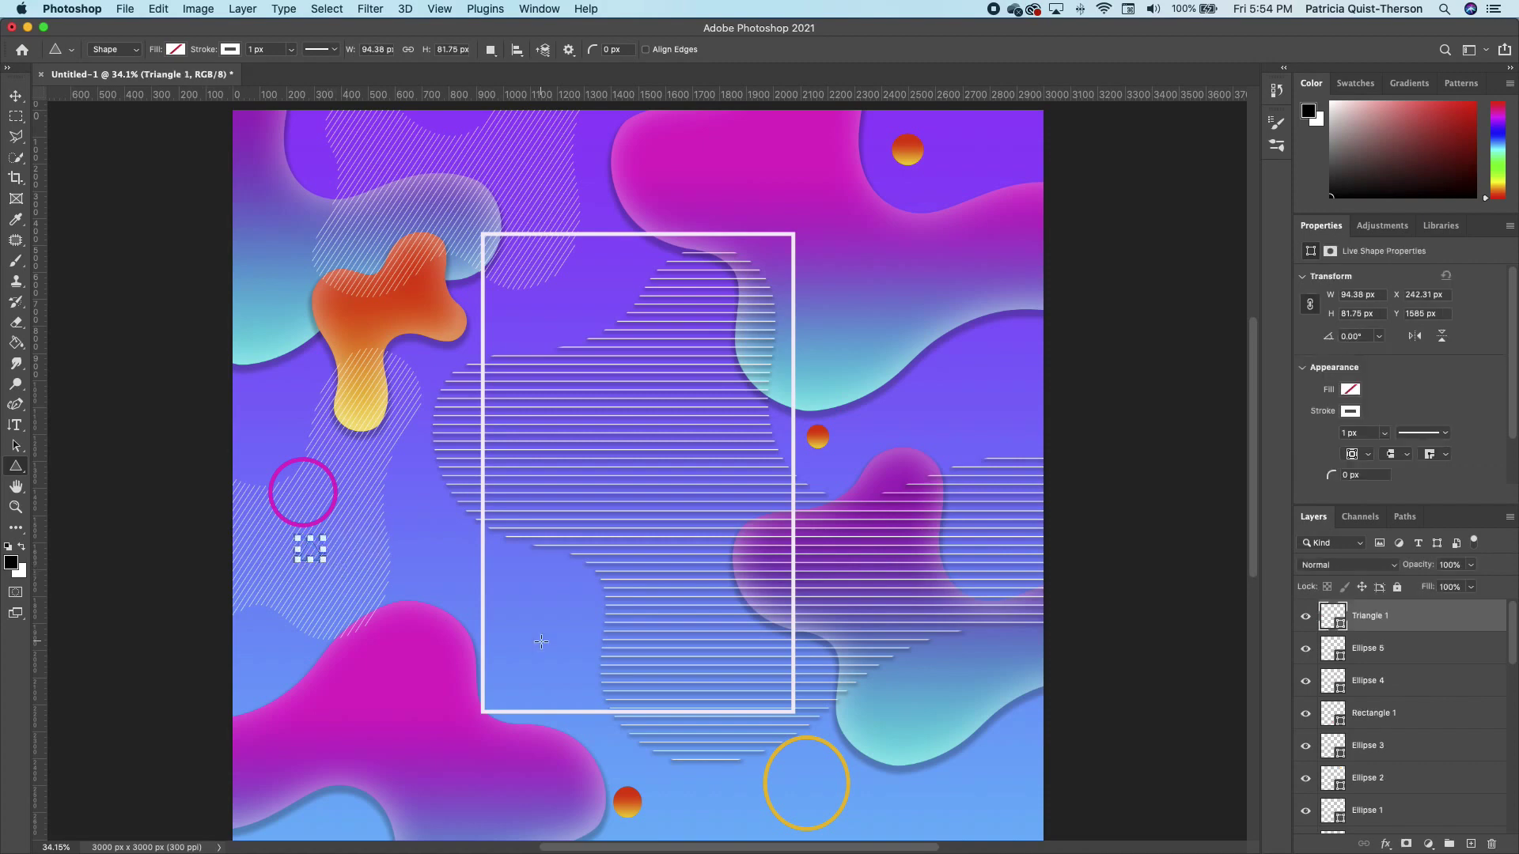
pyautogui.click(1351, 412)
pyautogui.click(1440, 404)
pyautogui.write('3')
pyautogui.write('v')
# Hide the left hatched lines patch, Line 1 copy 8
pyautogui.click(383, 536)
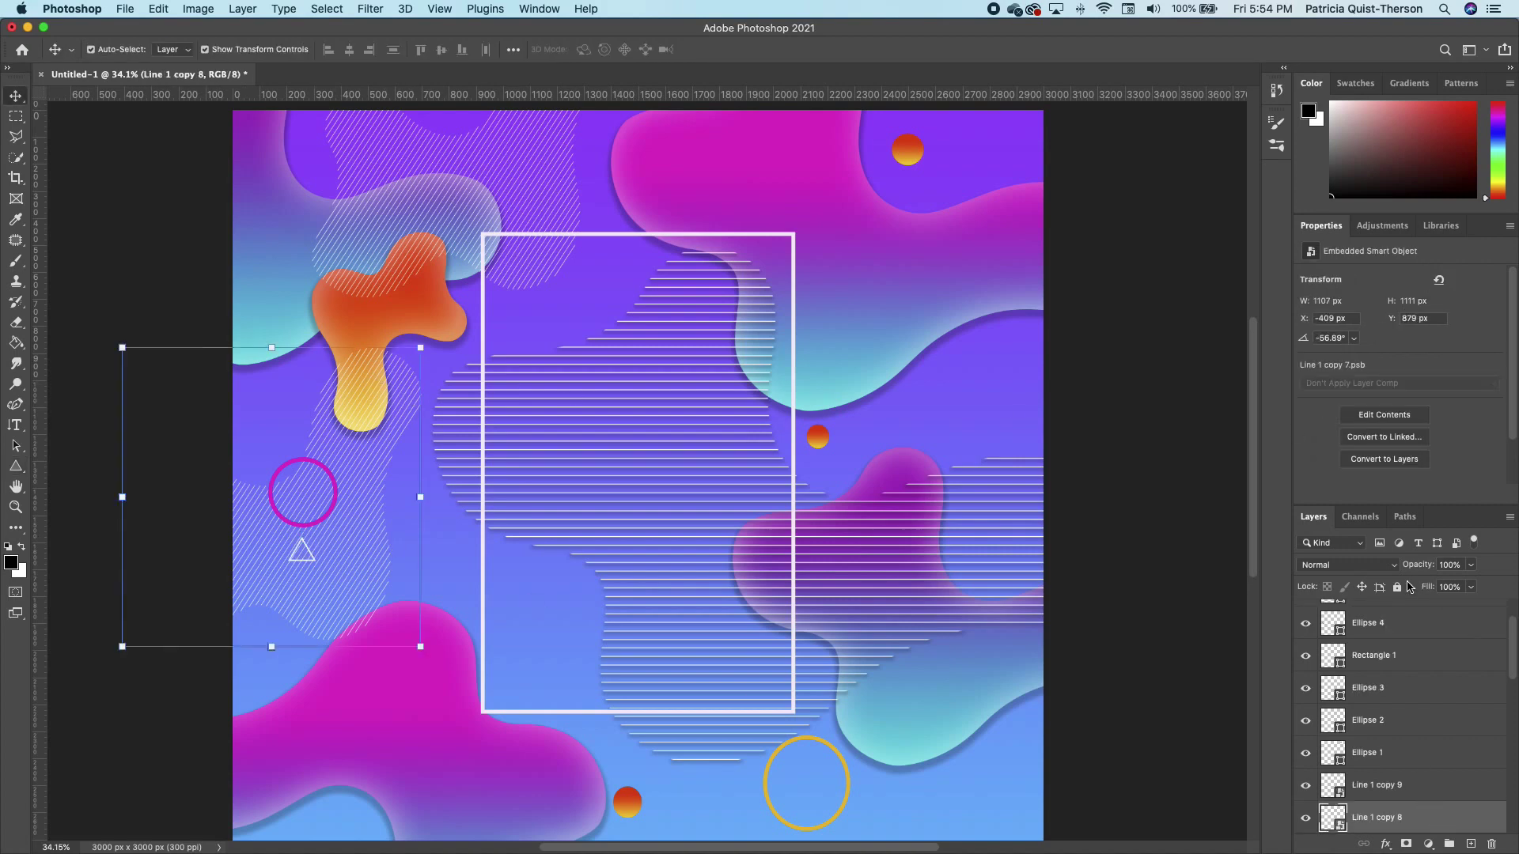
pyautogui.click(1305, 824)
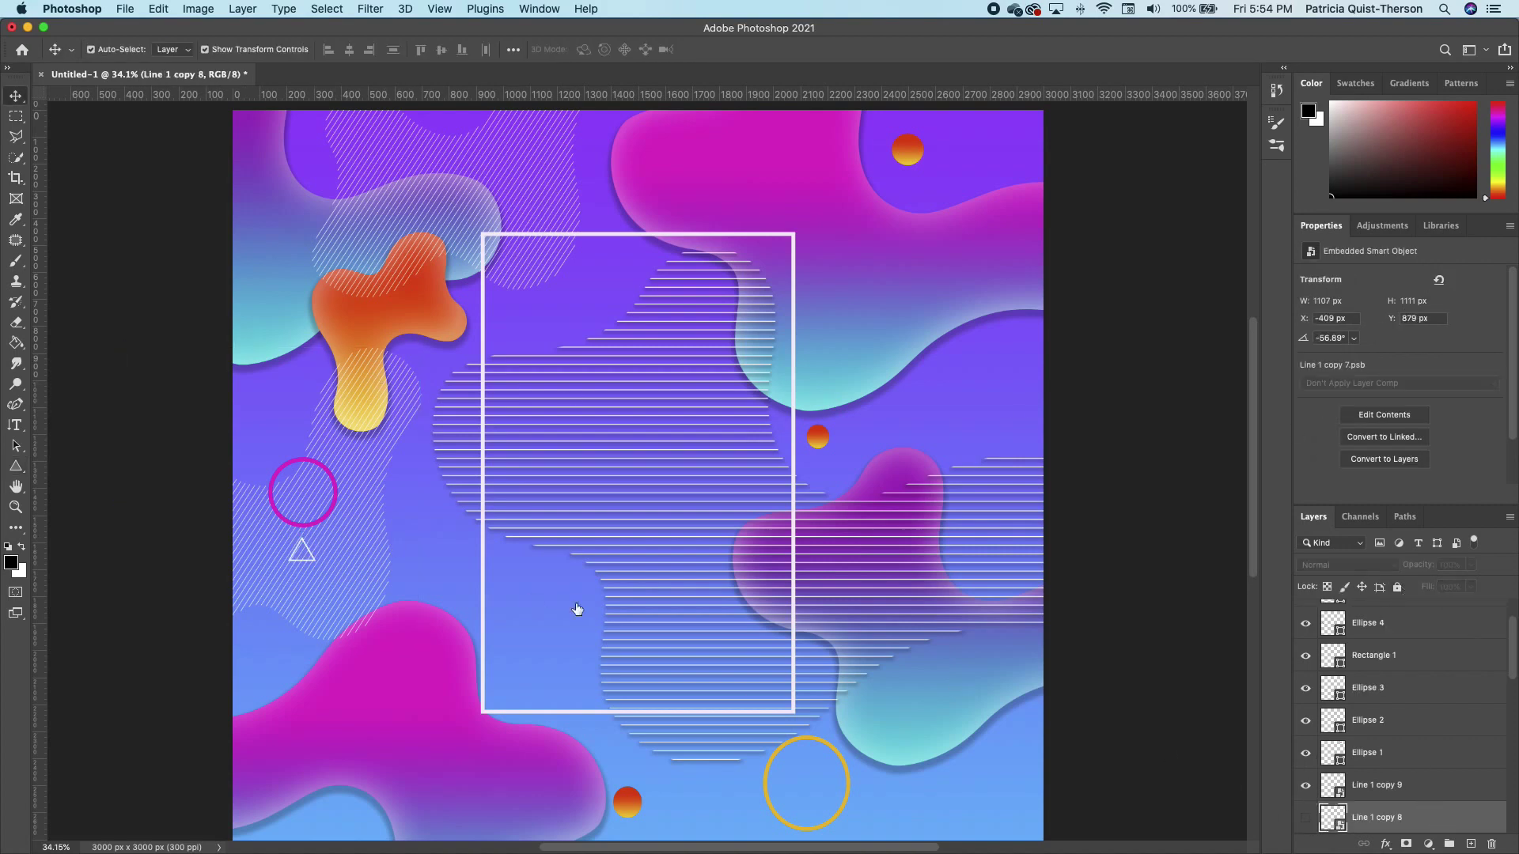
pyautogui.click(312, 556)
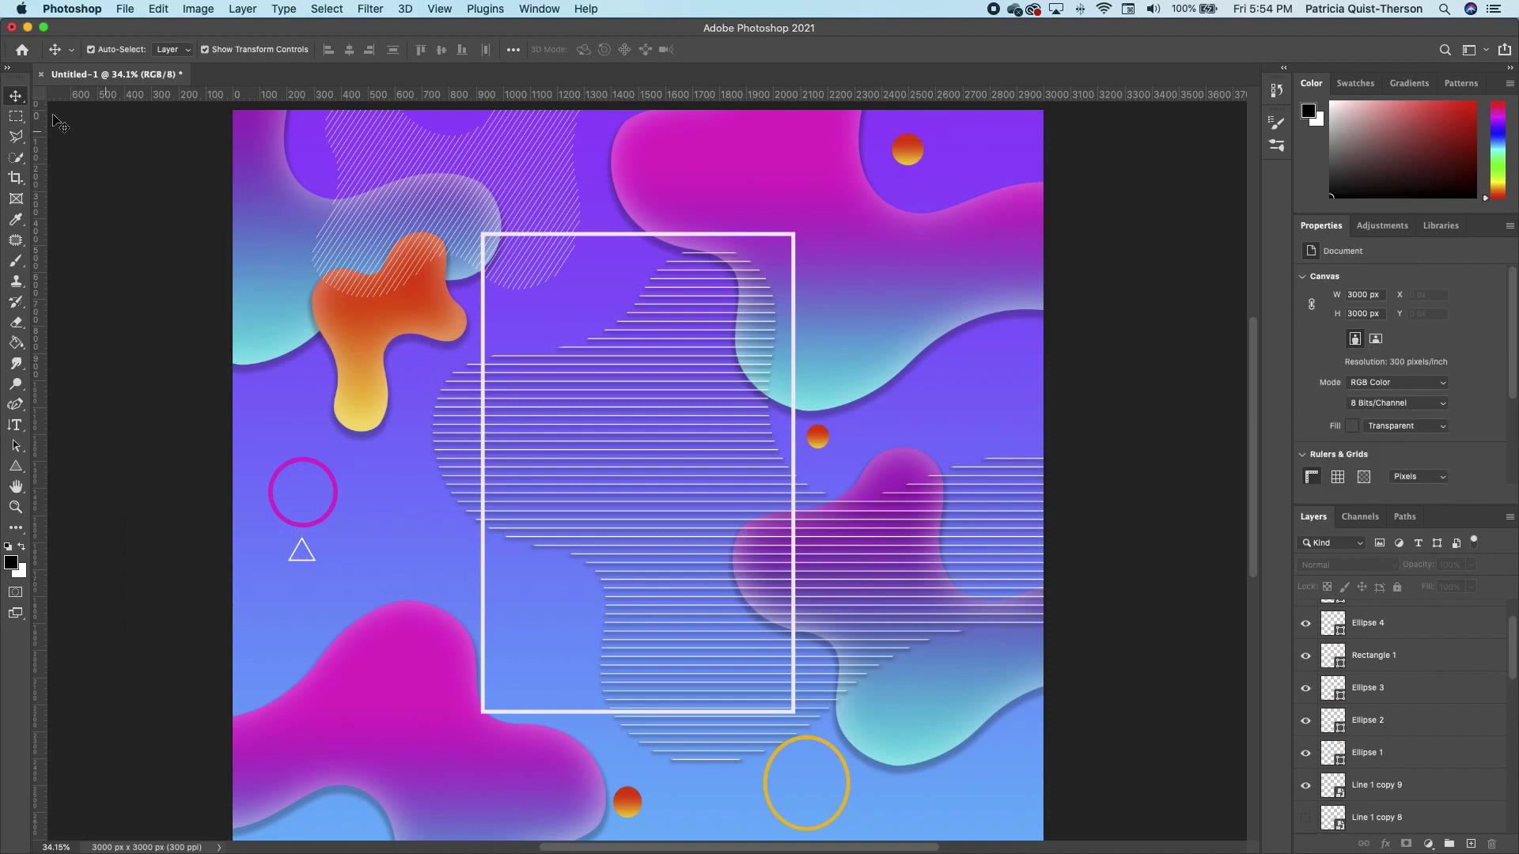
# Nudge the small triangle slightly down and duplicate it with Ctrl+J
pyautogui.click(16, 446)
pyautogui.click(301, 548)
pyautogui.press('v')
pyautogui.hotkey('shift', 'Down')
pyautogui.hotkey('shift', 'Down')
pyautogui.press('super+j')
pyautogui.scroll(5, 322, 578)
pyautogui.scroll(-4, 309, 553)
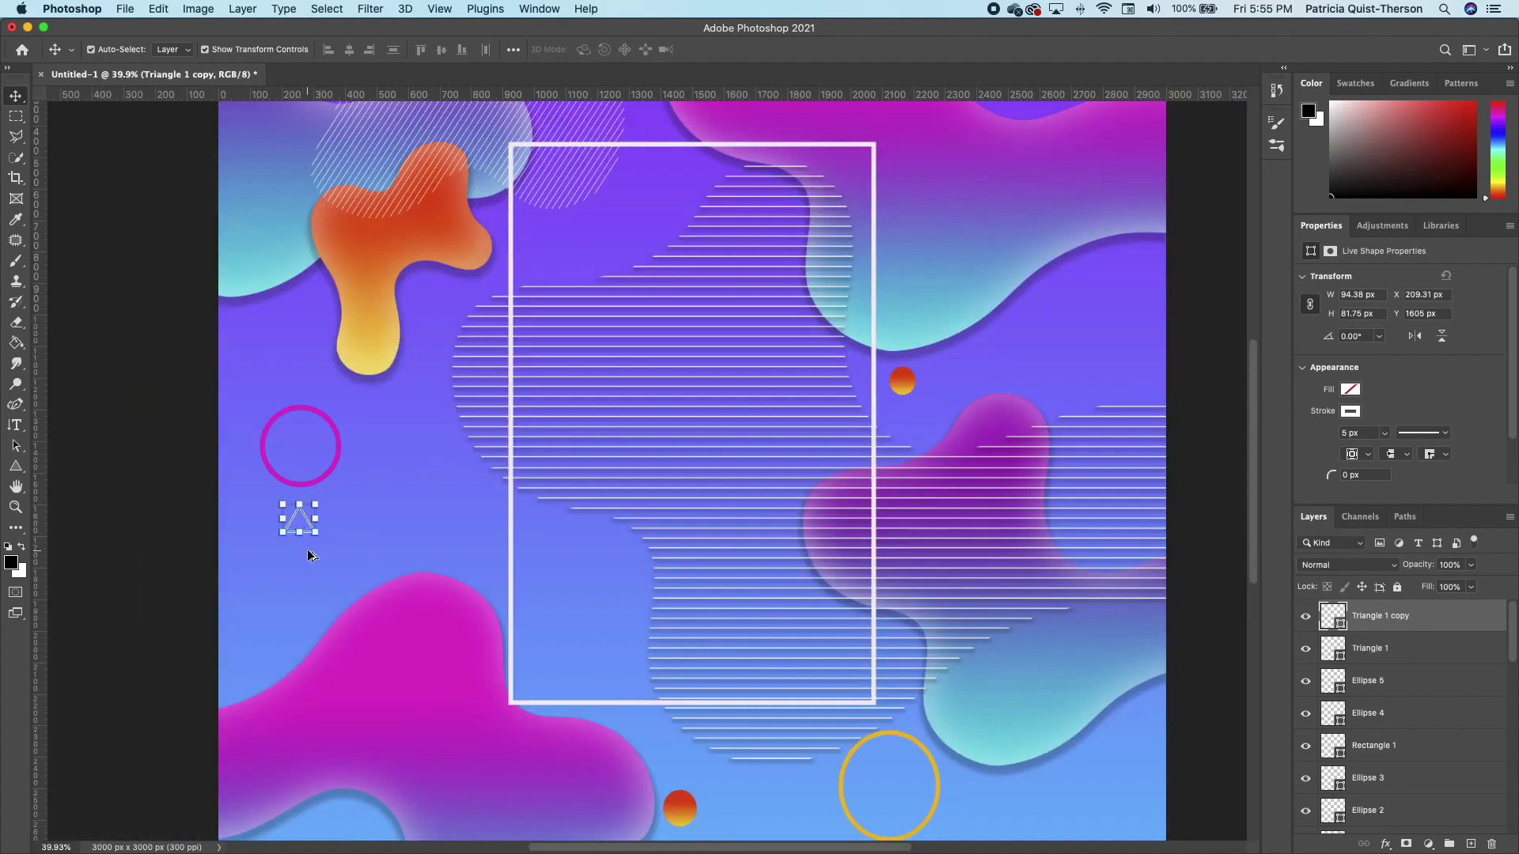
# Move the triangle copy down and Alt-drag more copies into a five-triangle column
pyautogui.press('super+t')
pyautogui.moveTo(296, 518); pyautogui.dragTo(289, 783)
pyautogui.press('Return')
pyautogui.scroll(-5, 349, 562)
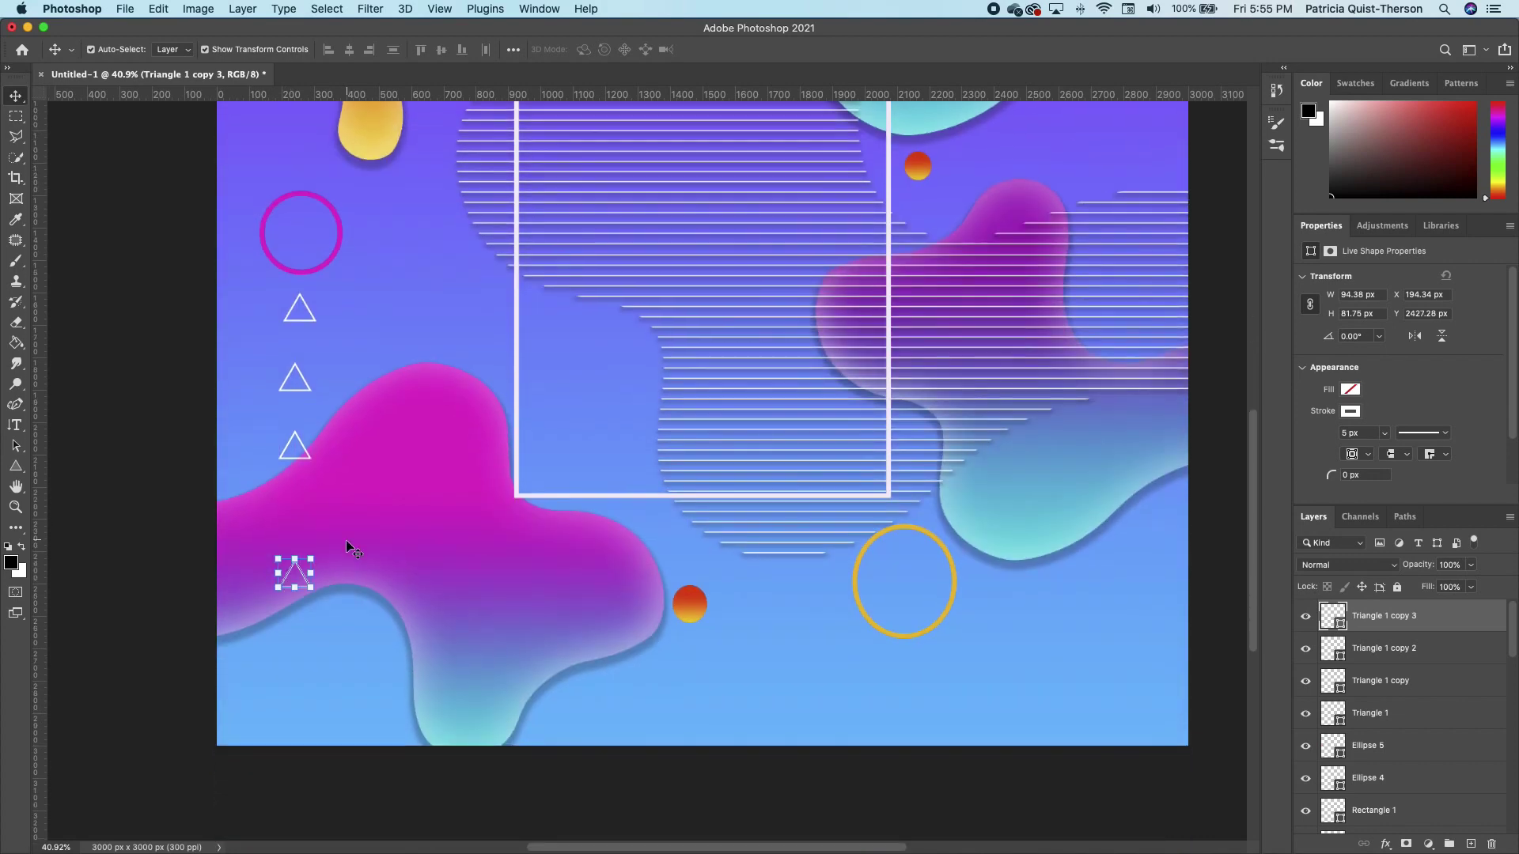
pyautogui.moveTo(285, 589); pyautogui.dragTo(291, 643)
# Fill the bottom triangle and the second triangle from the top with light pink
pyautogui.click(293, 571)
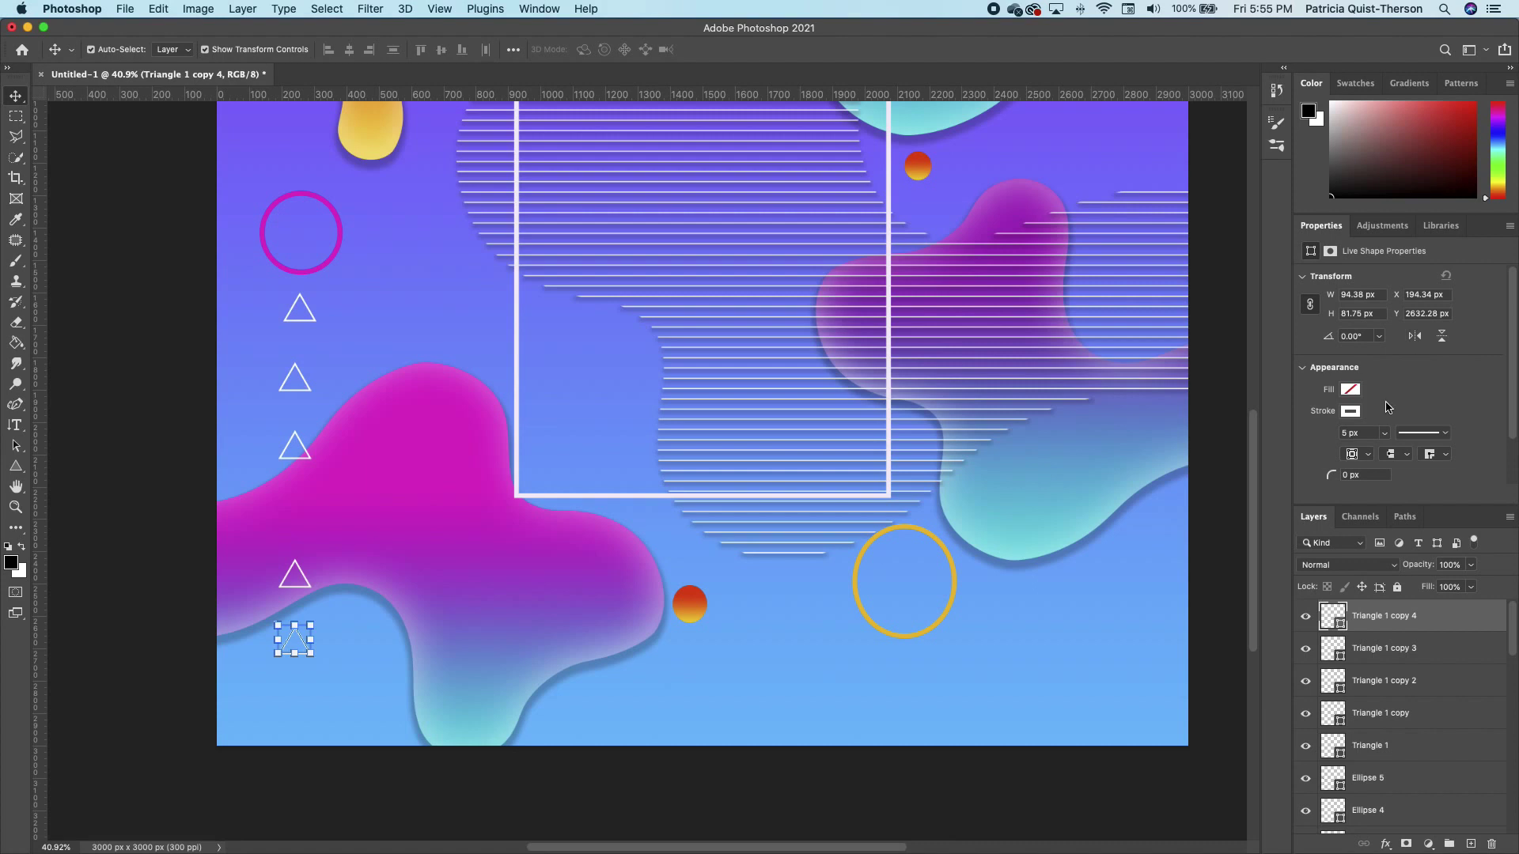
pyautogui.click(1350, 388)
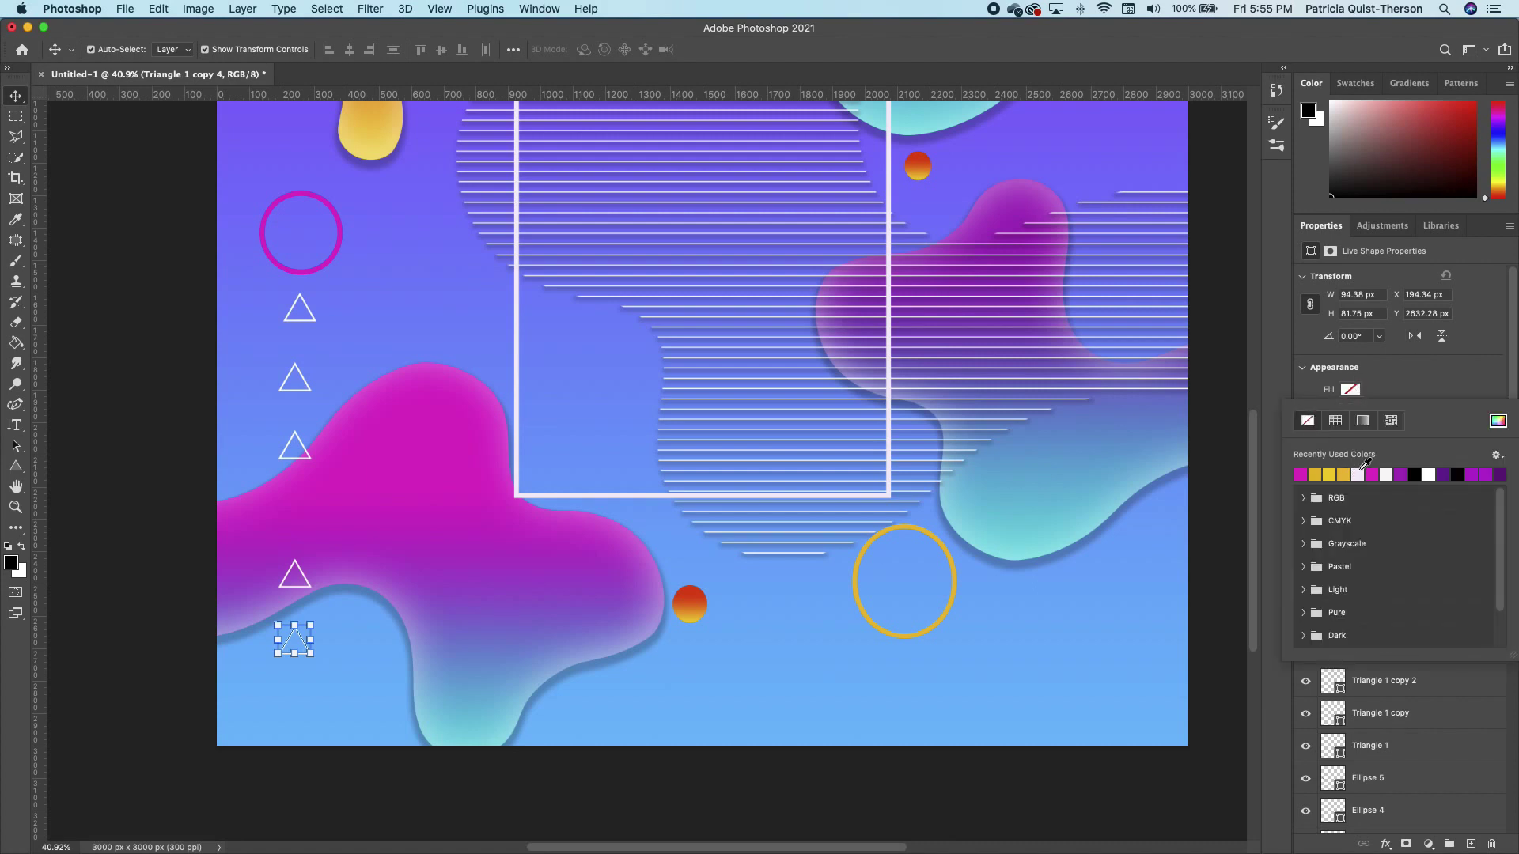
pyautogui.click(1359, 471)
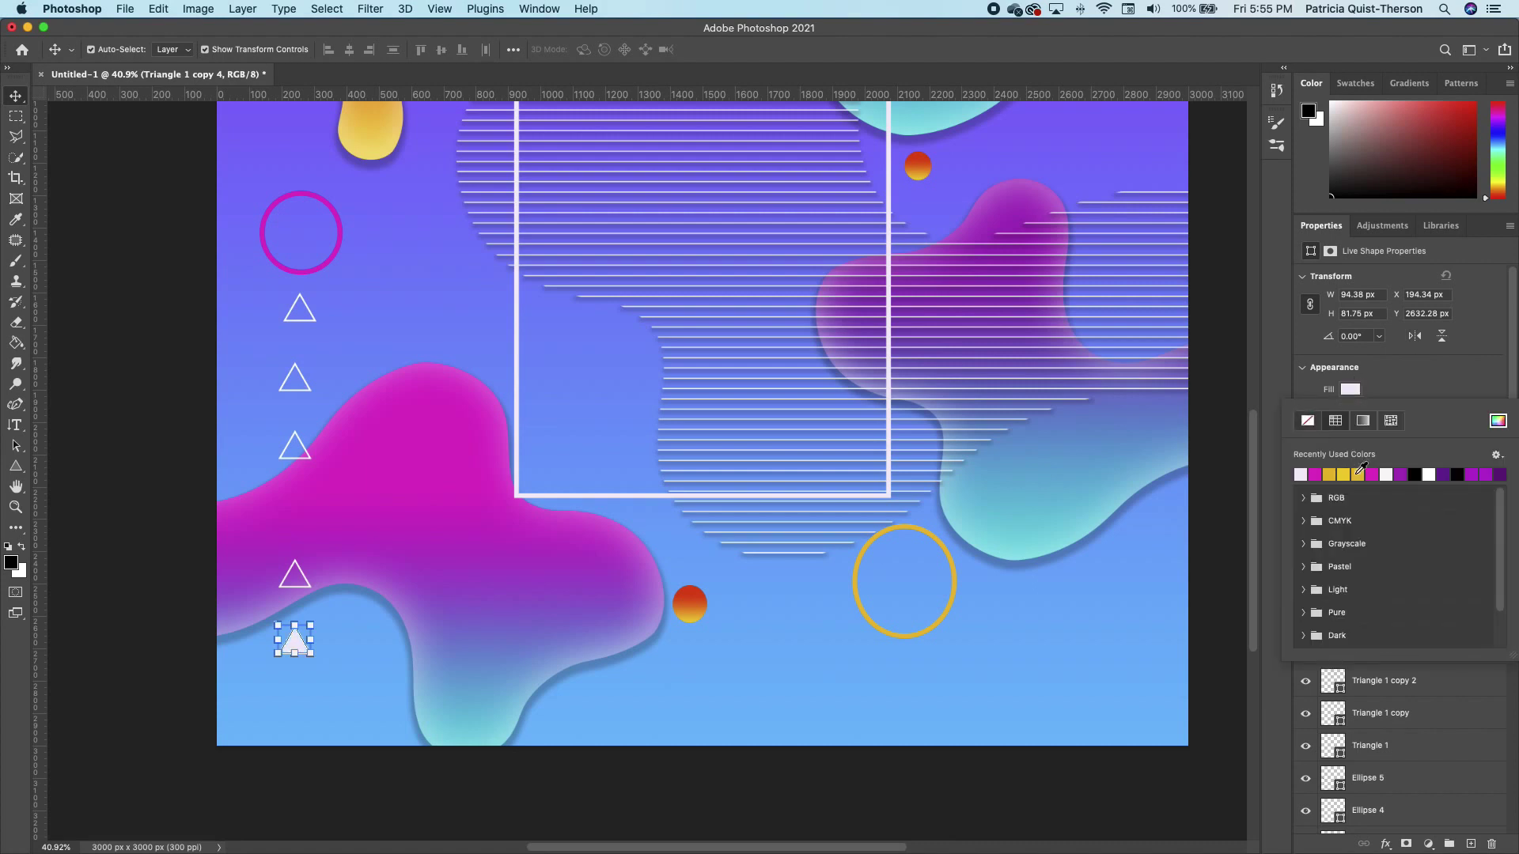
pyautogui.click(280, 386)
pyautogui.click(287, 391)
pyautogui.click(286, 388)
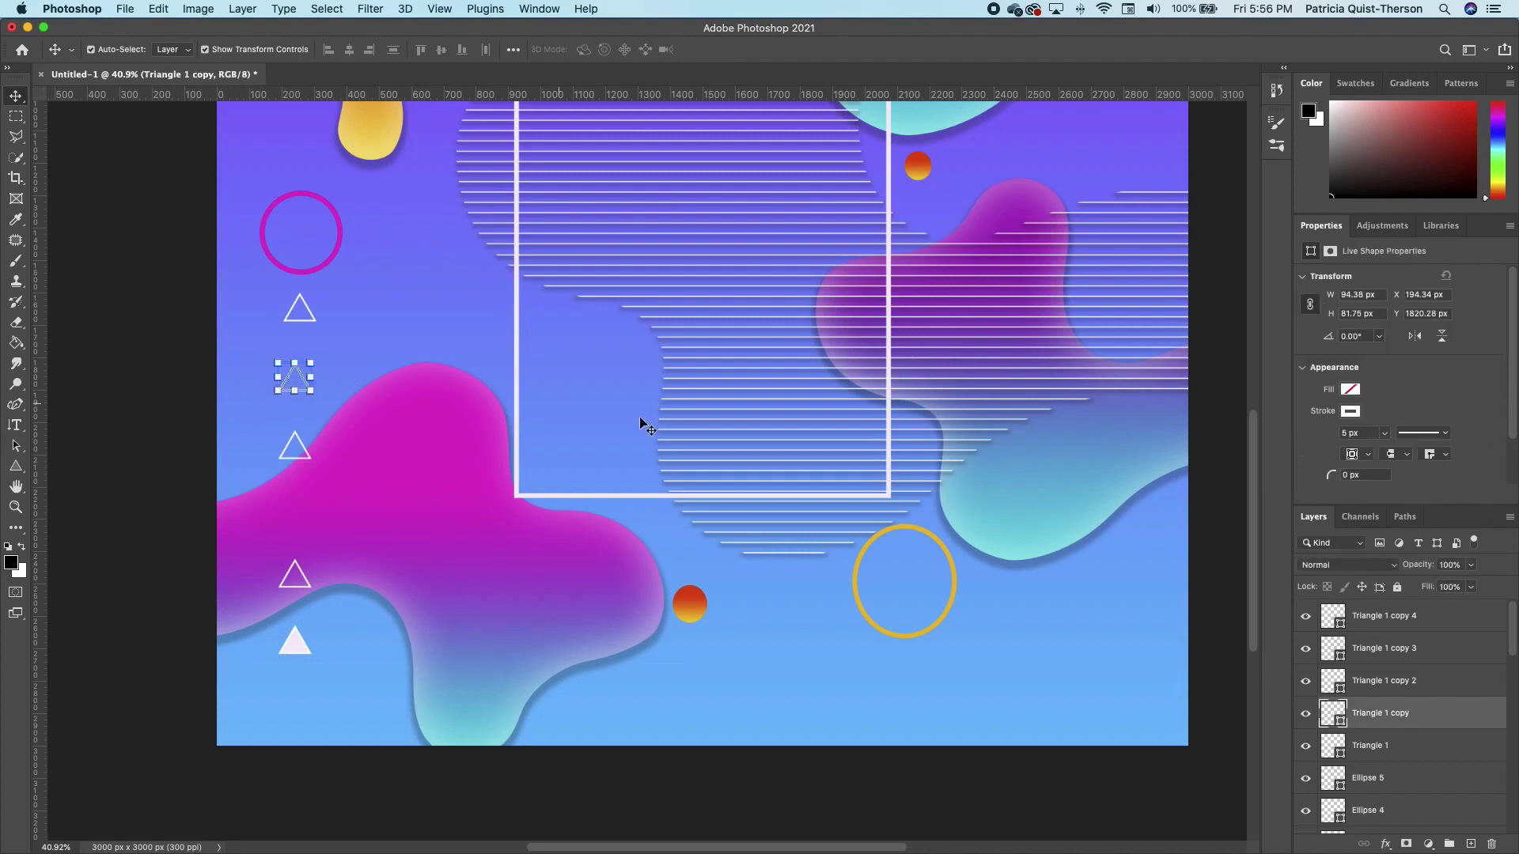
pyautogui.click(1351, 412)
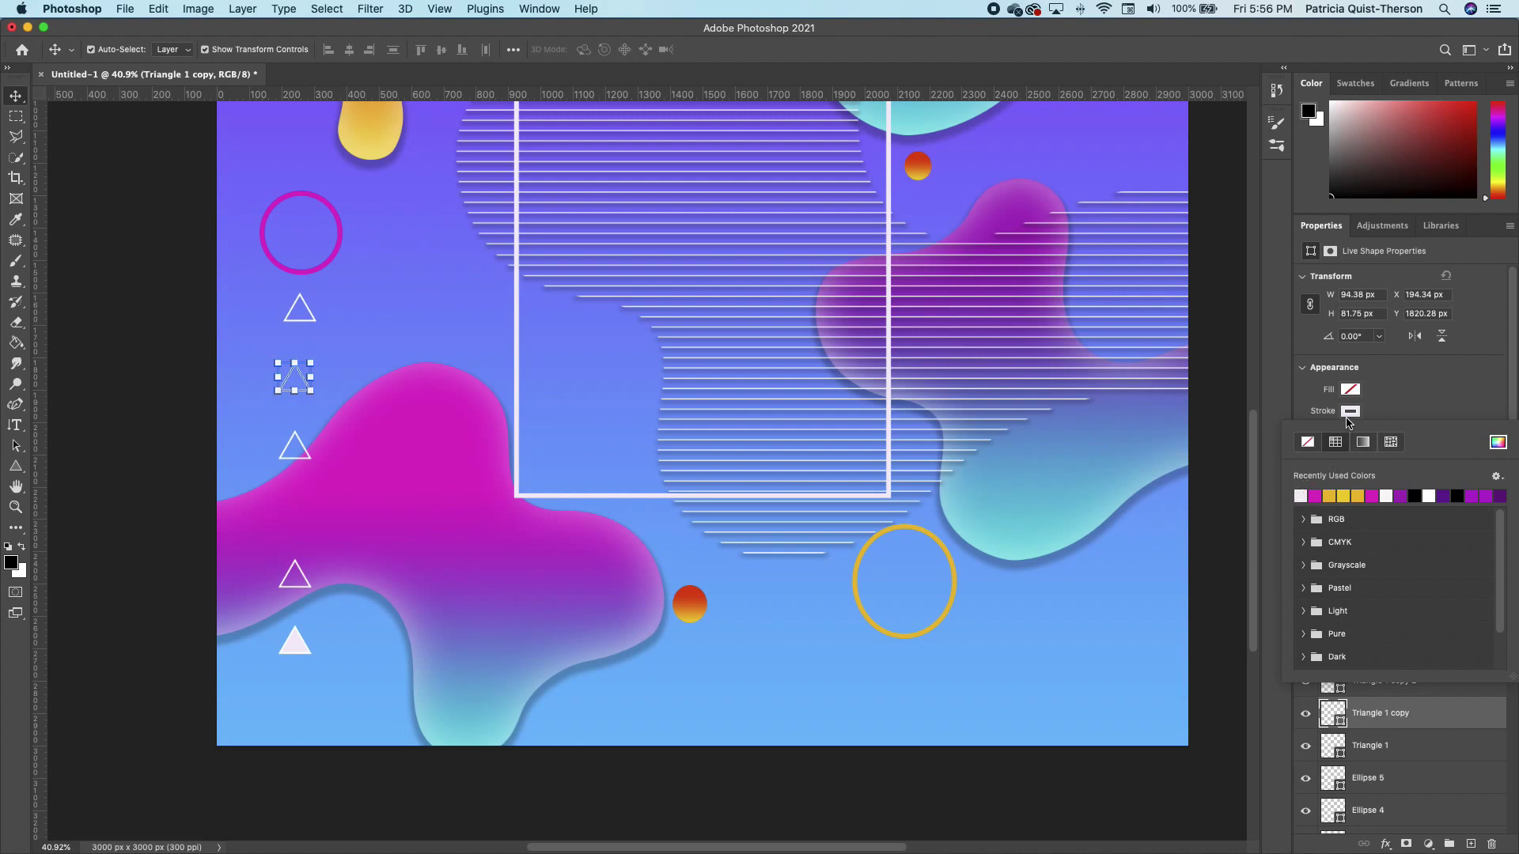
pyautogui.click(1354, 390)
pyautogui.click(1301, 475)
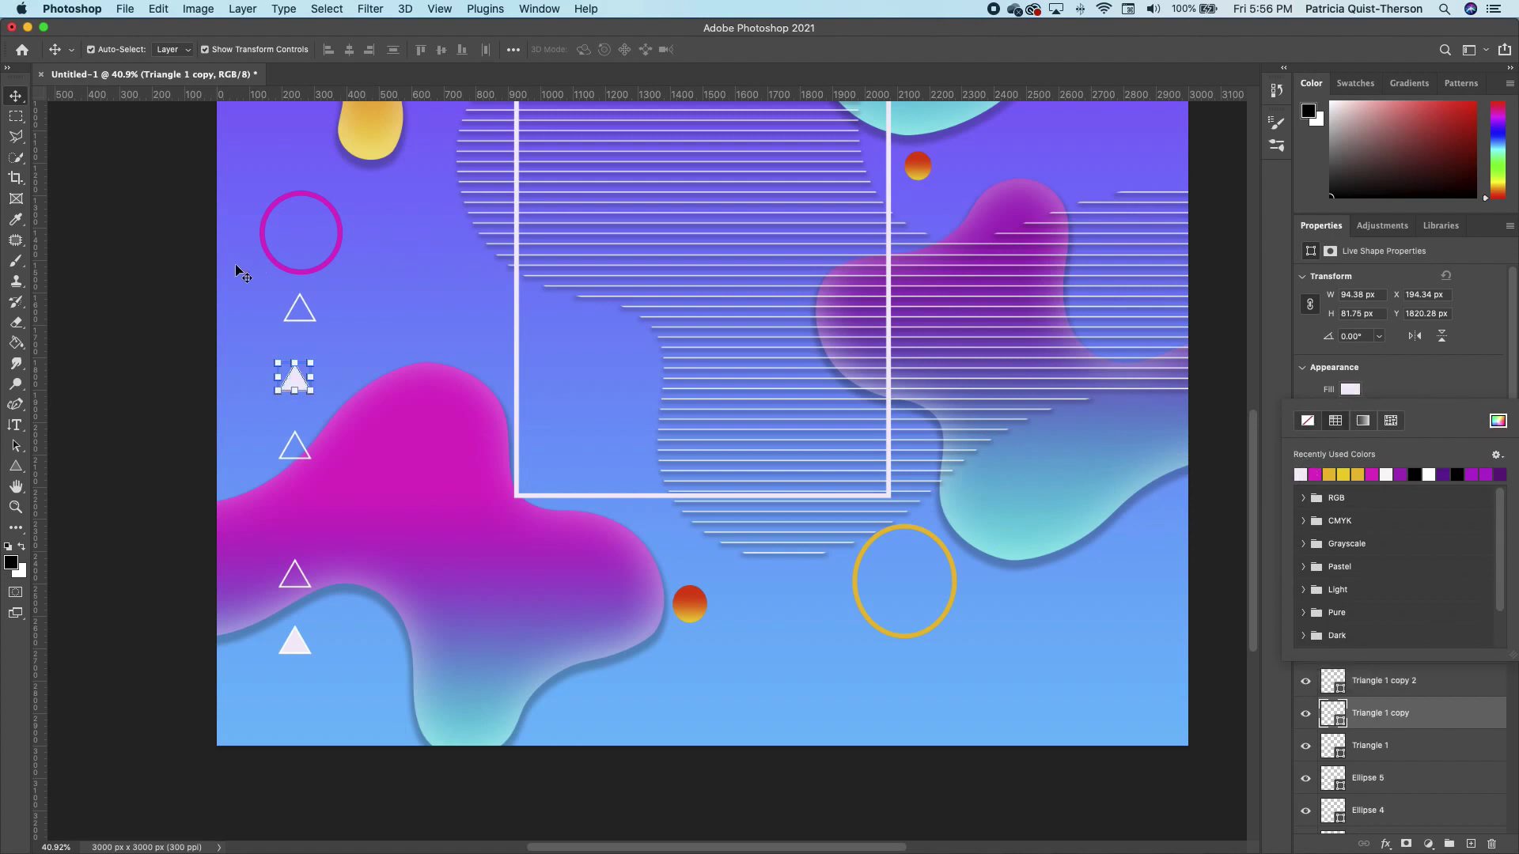
pyautogui.click(105, 208)
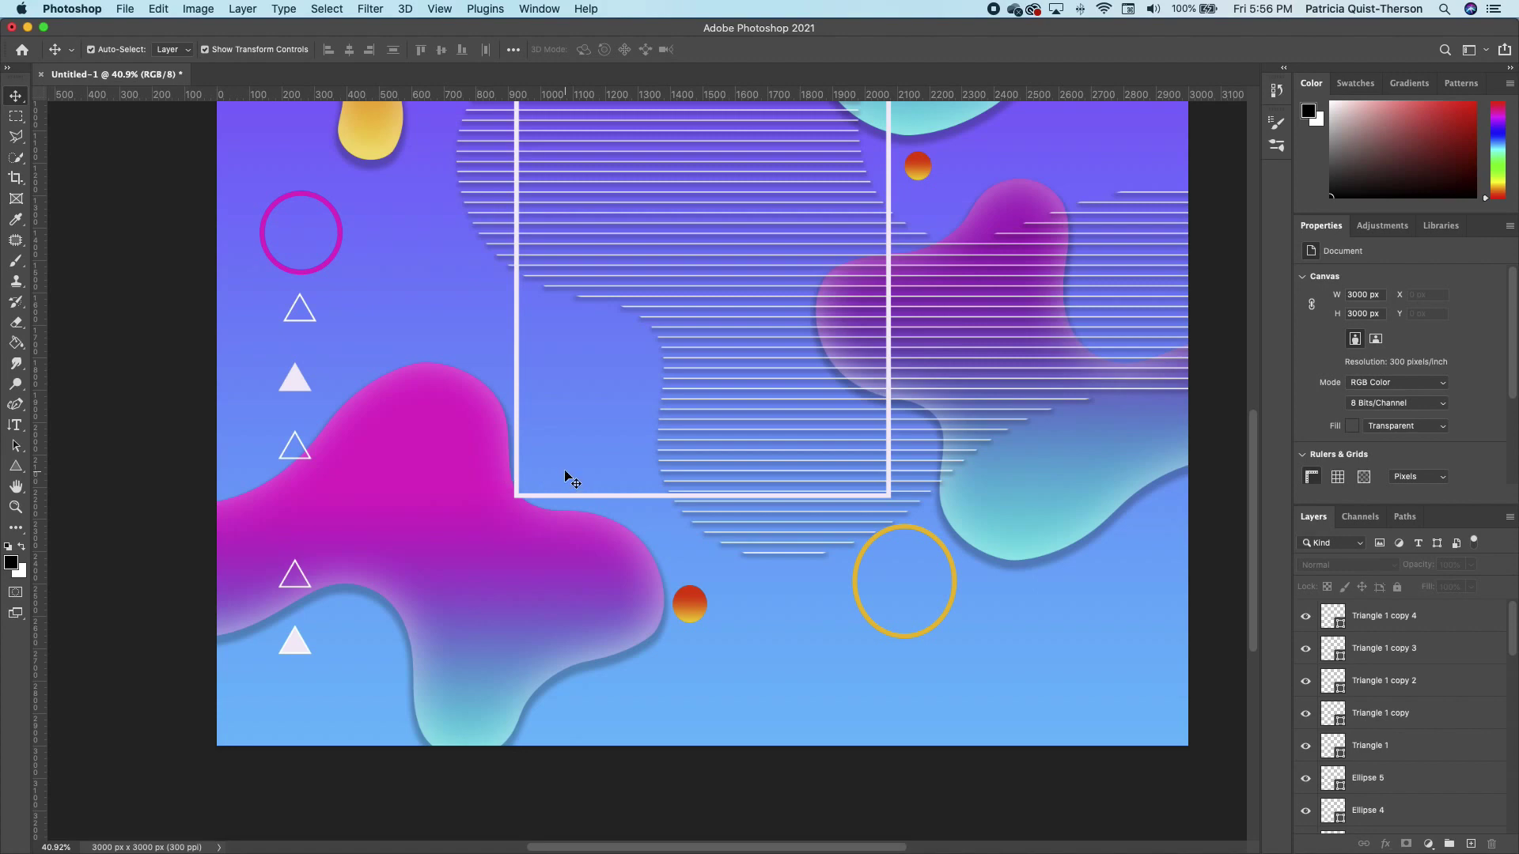
# Select all five triangle layers and compress the column to about two thirds
pyautogui.scroll(-3, 563, 466)
pyautogui.scroll(-1, 691, 468)
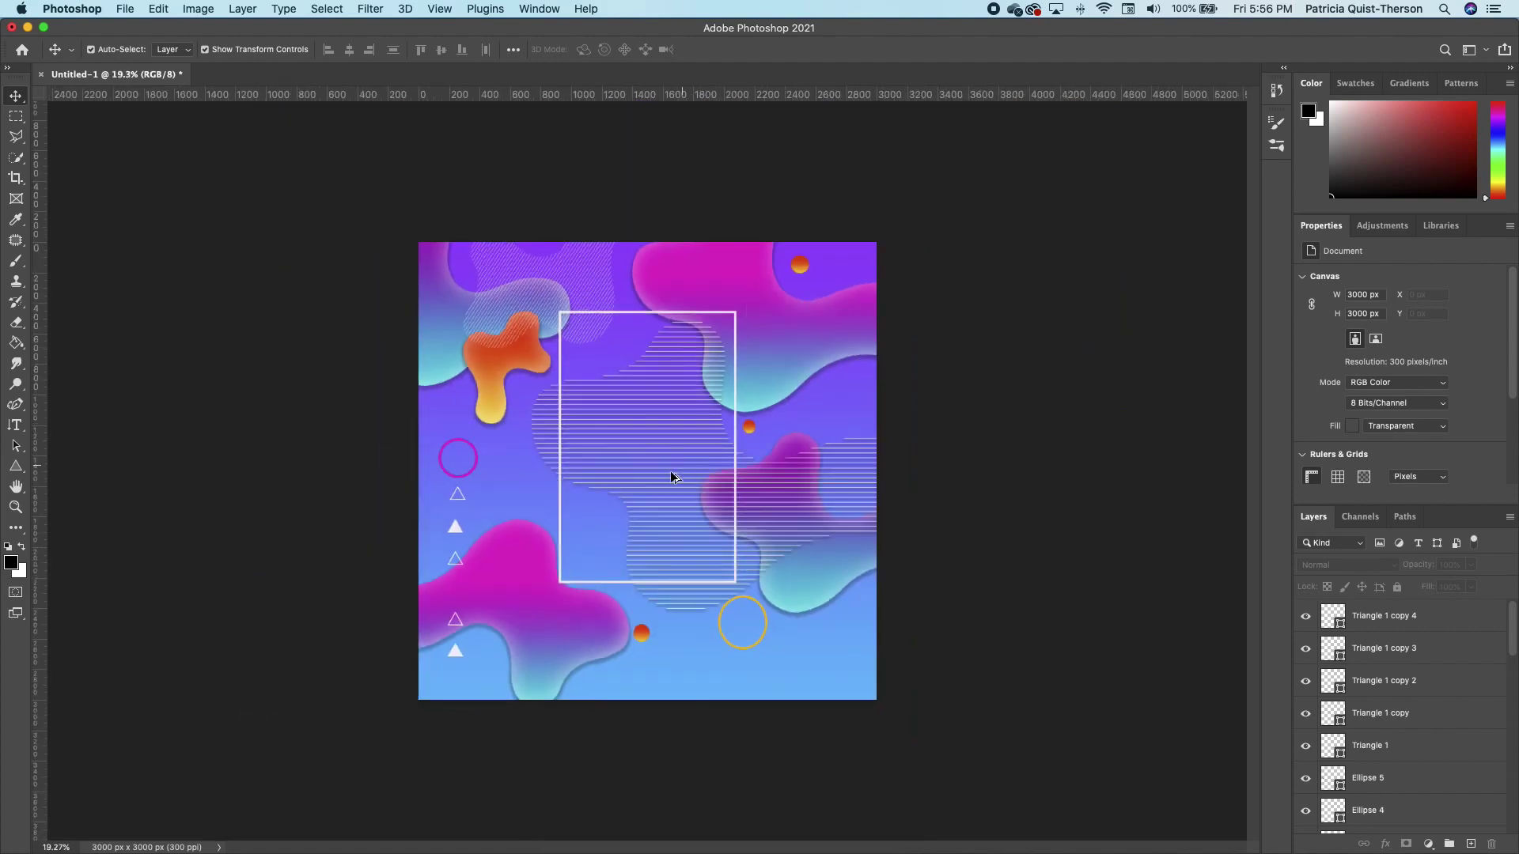
pyautogui.scroll(3, 595, 529)
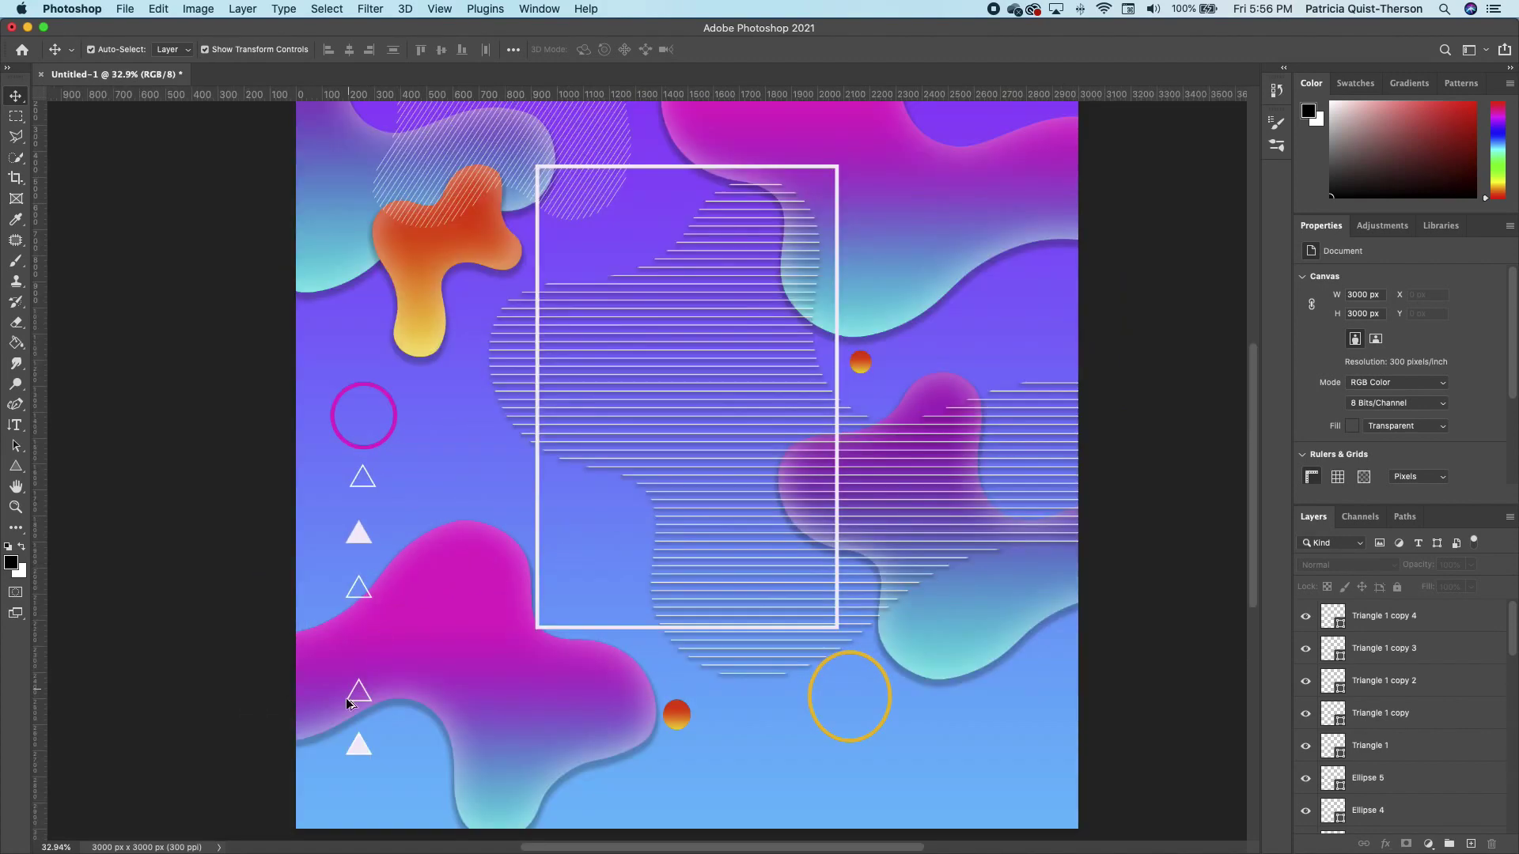
pyautogui.click(358, 761)
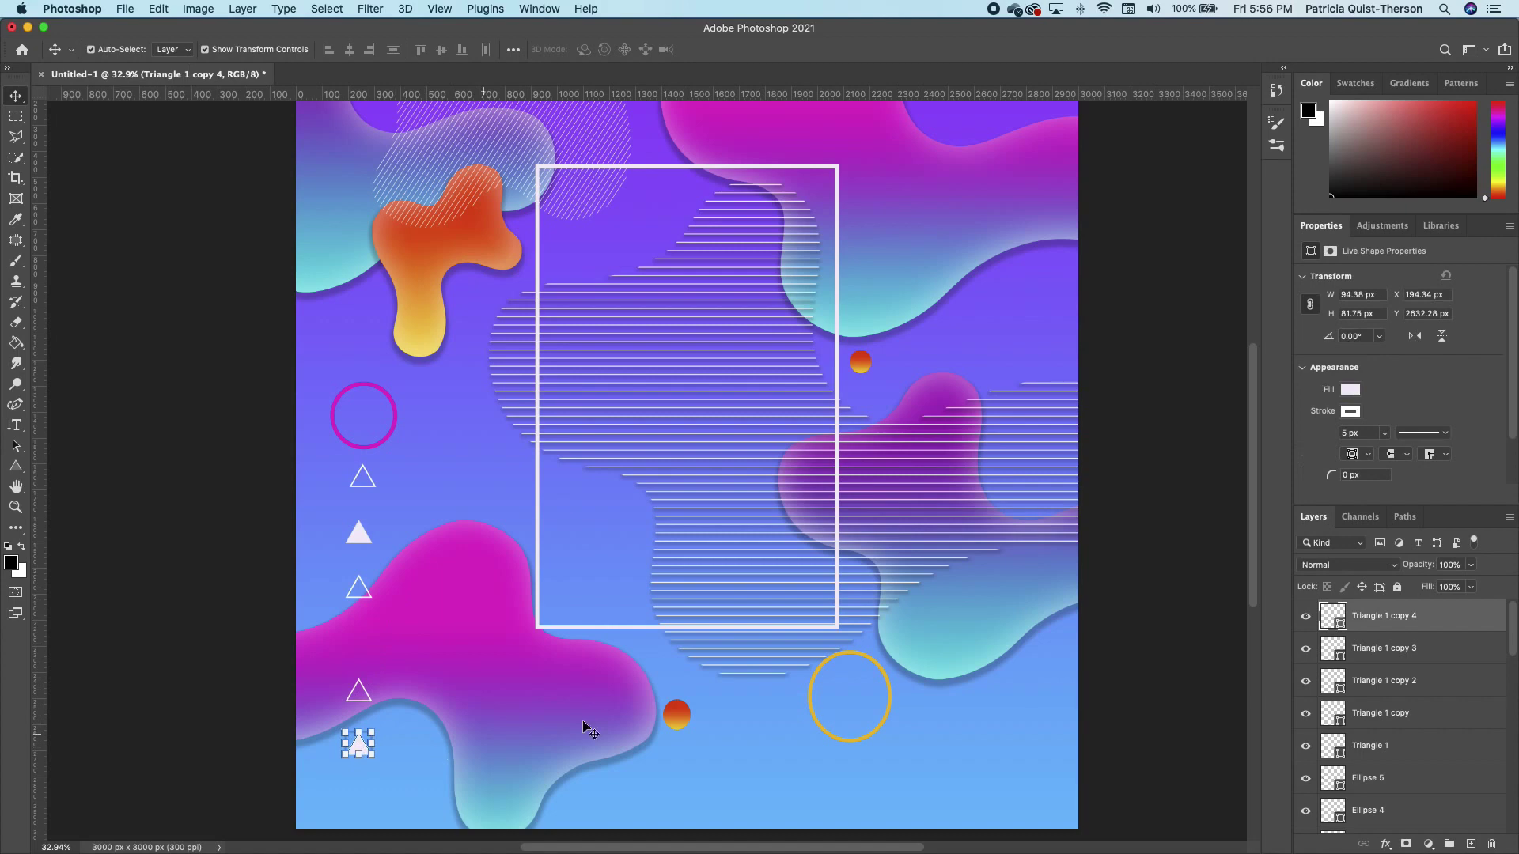
pyautogui.keyDown('shift'); pyautogui.click(1383, 748); pyautogui.keyUp('shift')
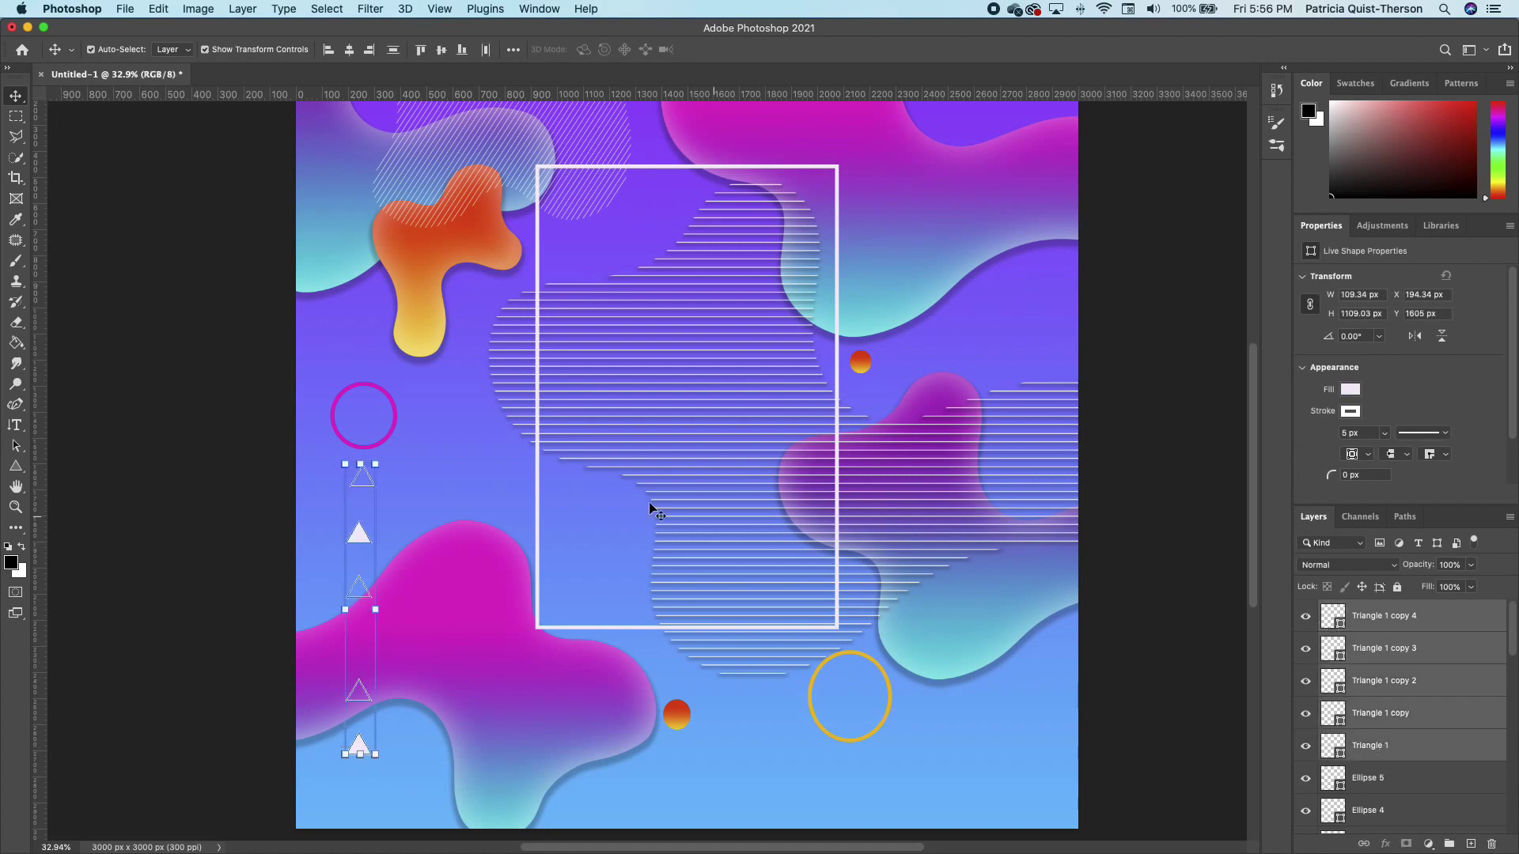
pyautogui.press('super+t')
pyautogui.moveTo(379, 463)
pyautogui.mouseDown()
pyautogui.moveTo(364, 559)
pyautogui.moveTo(364, 468)
pyautogui.mouseUp()
pyautogui.press('Return')
pyautogui.click(440, 473)
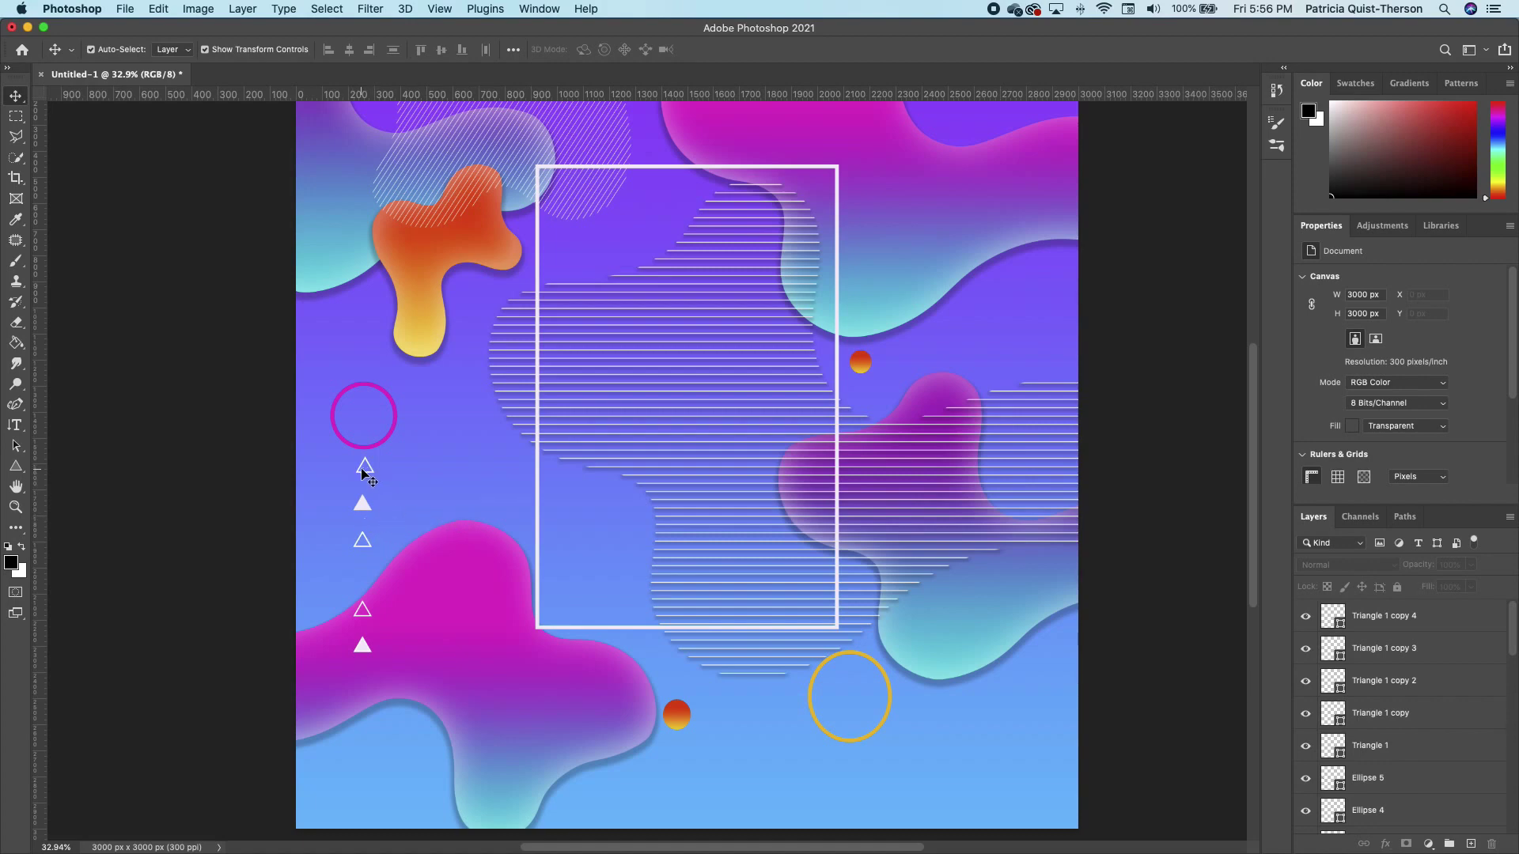
# Swap colours so white becomes the foreground colour
pyautogui.scroll(-2, 746, 532)
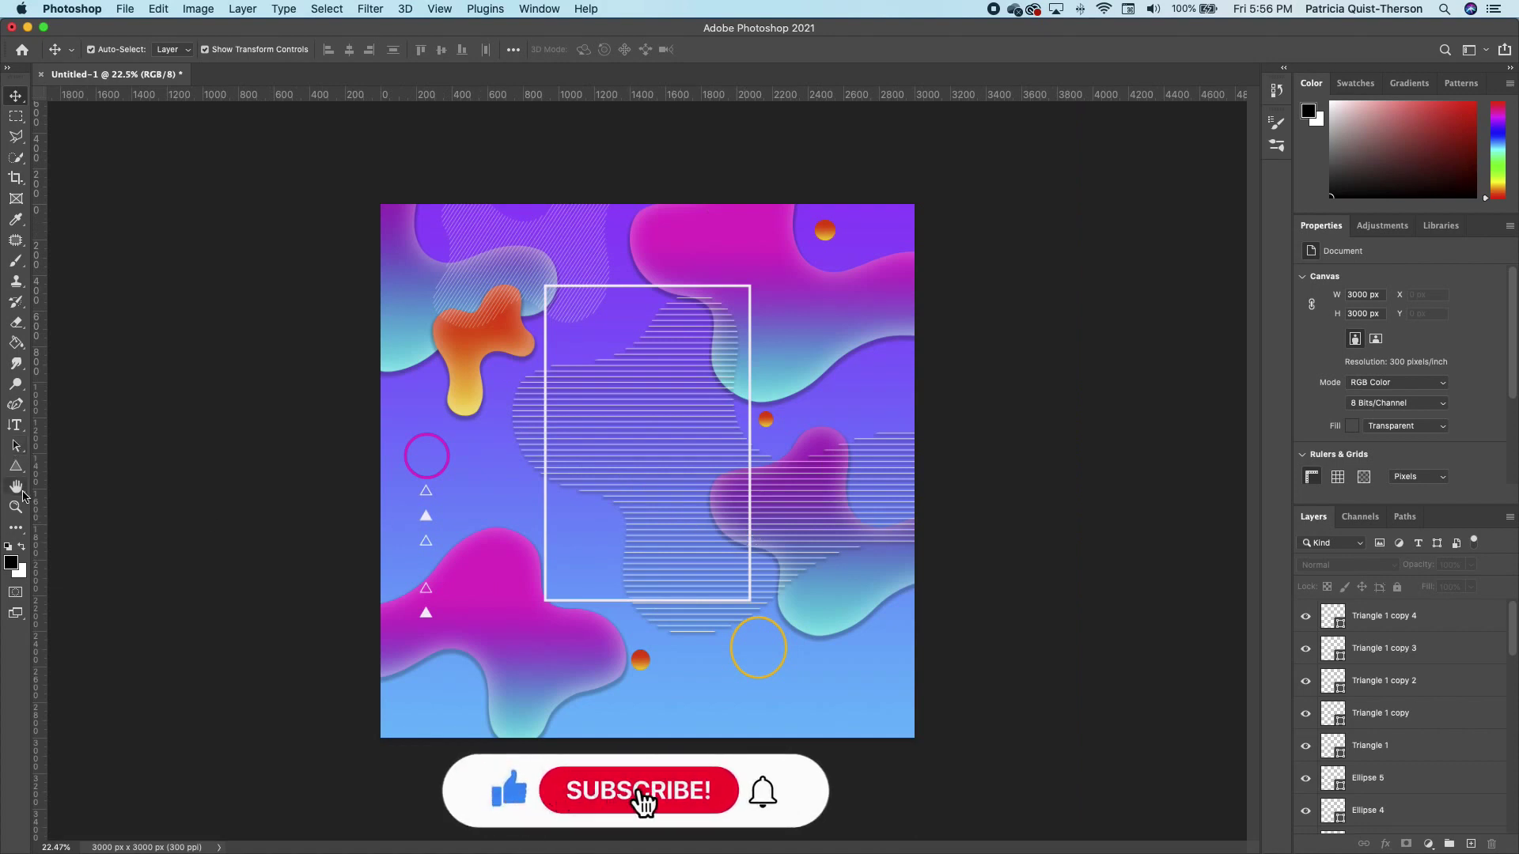
pyautogui.click(20, 548)
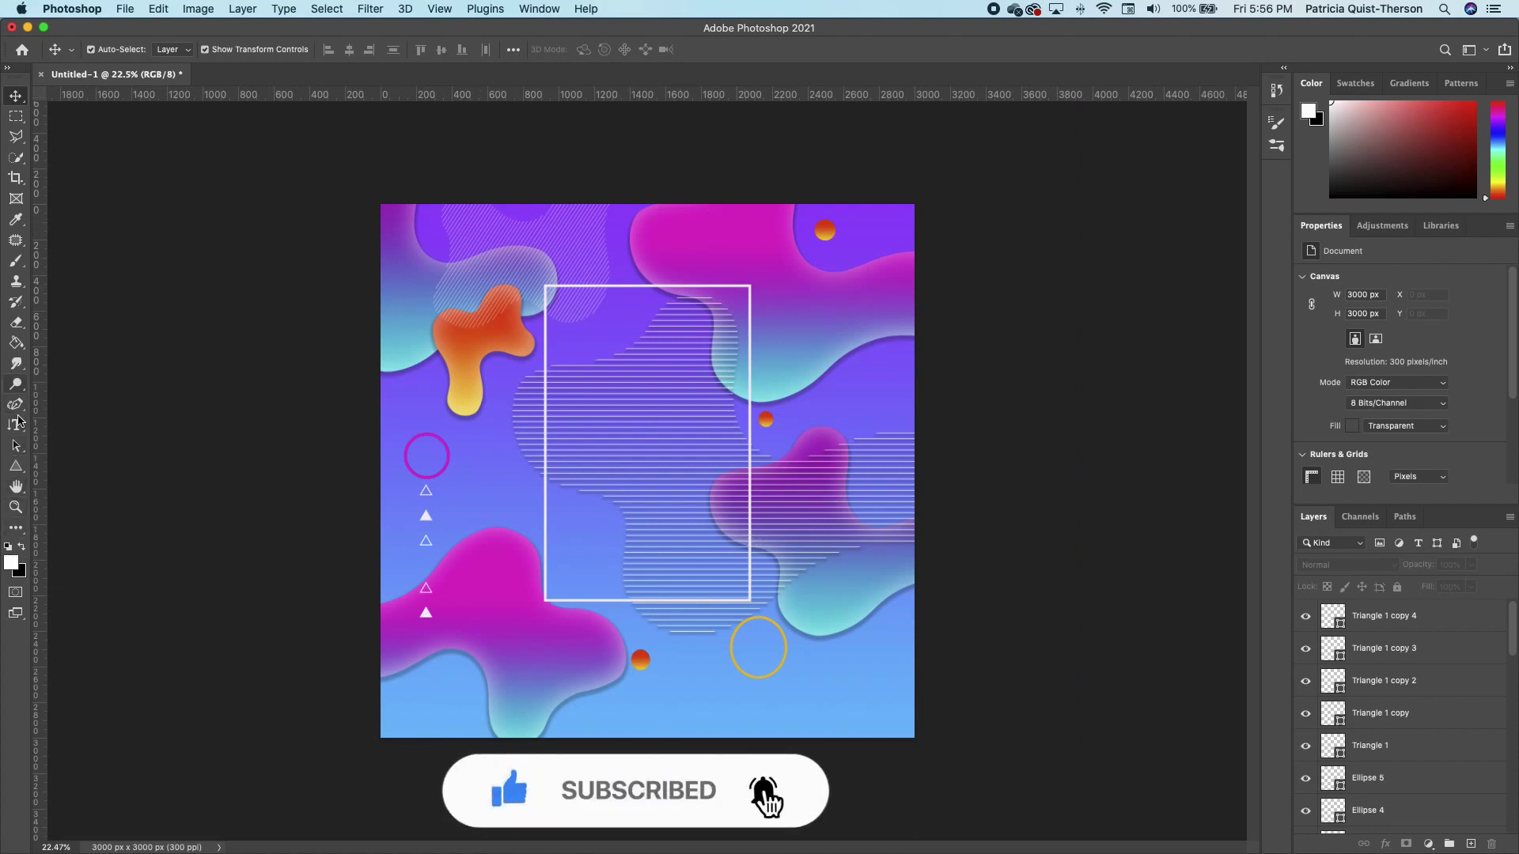
pyautogui.click(20, 433)
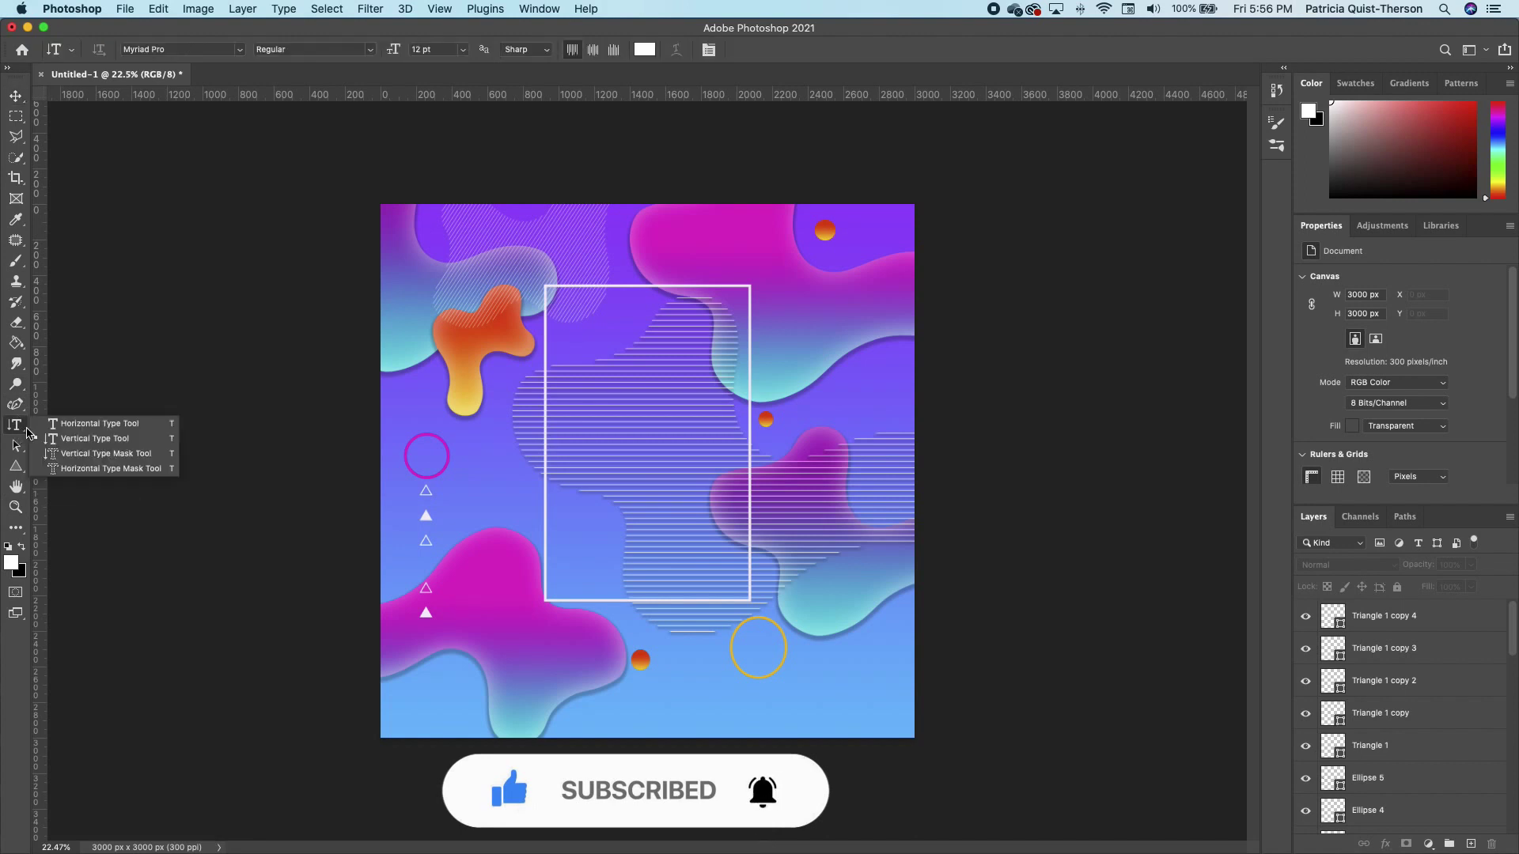
# Type a 72 pt two-line title 'abstract' / 'background' beside the magenta circle
pyautogui.click(71, 428)
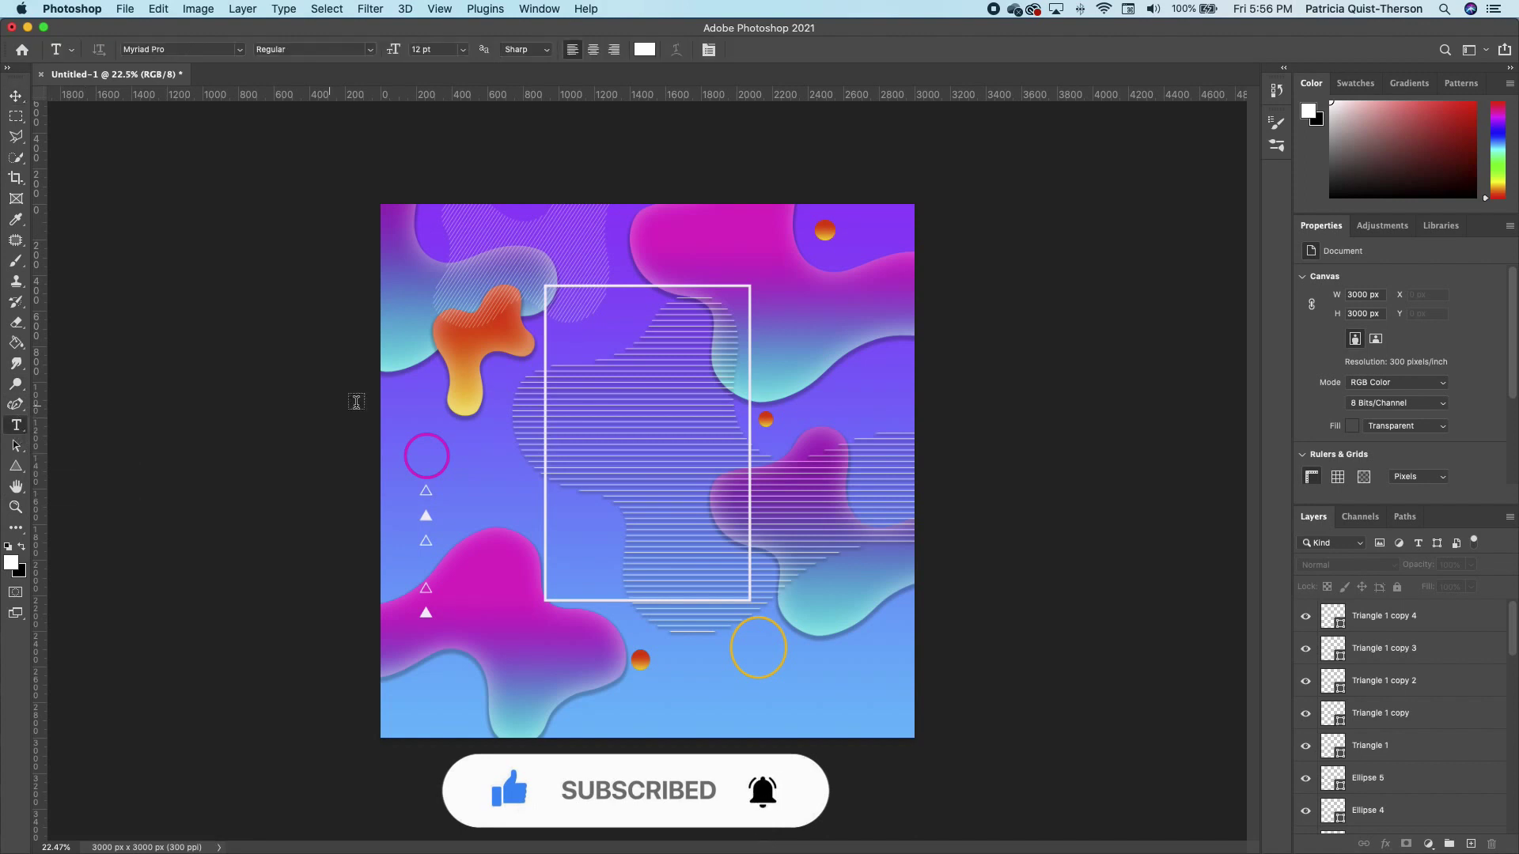
pyautogui.click(500, 461)
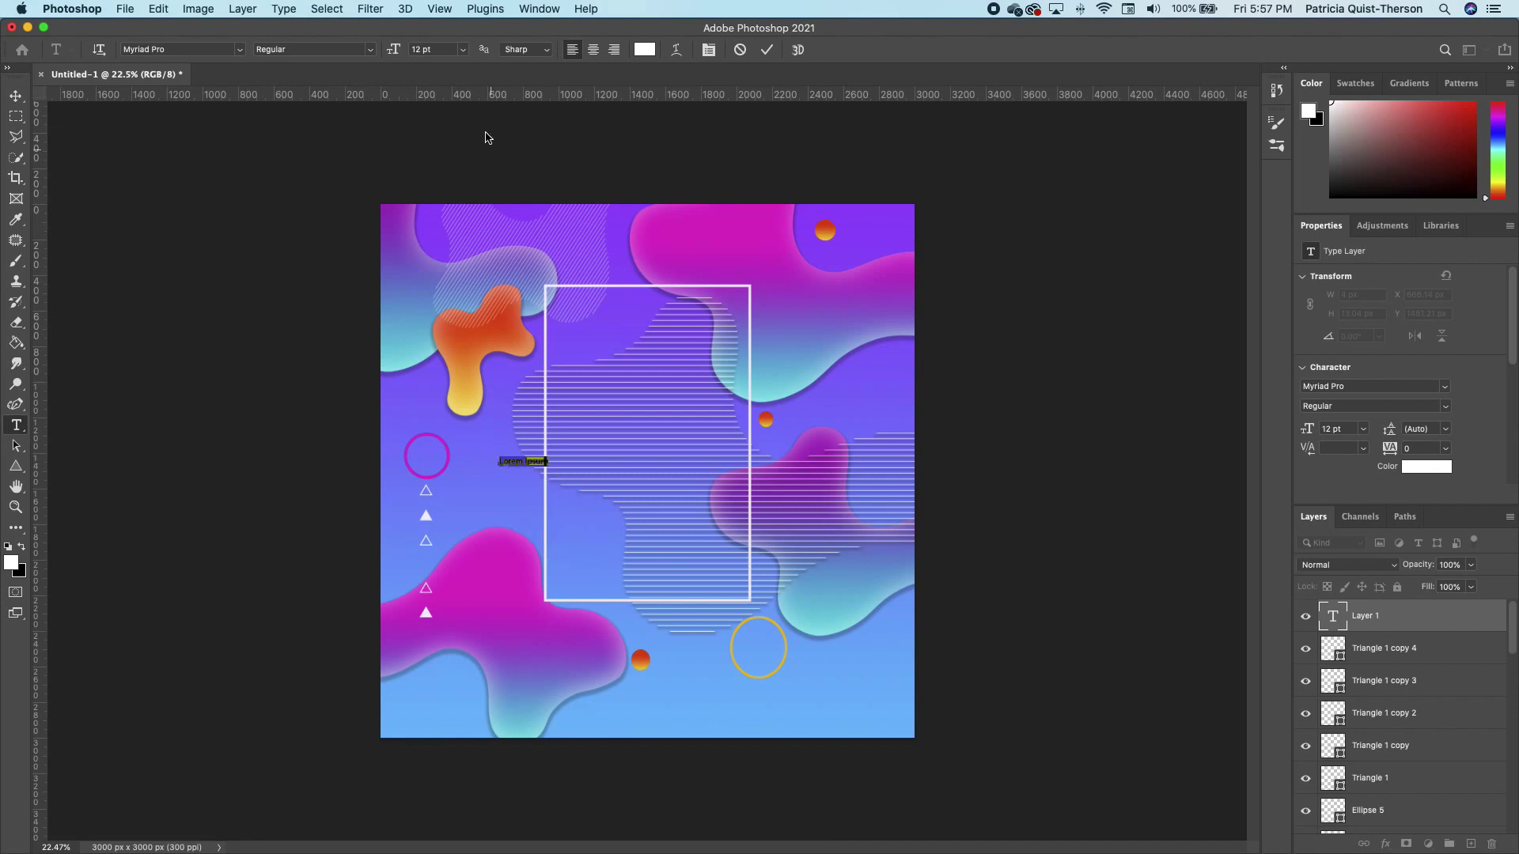
pyautogui.click(464, 51)
pyautogui.click(435, 252)
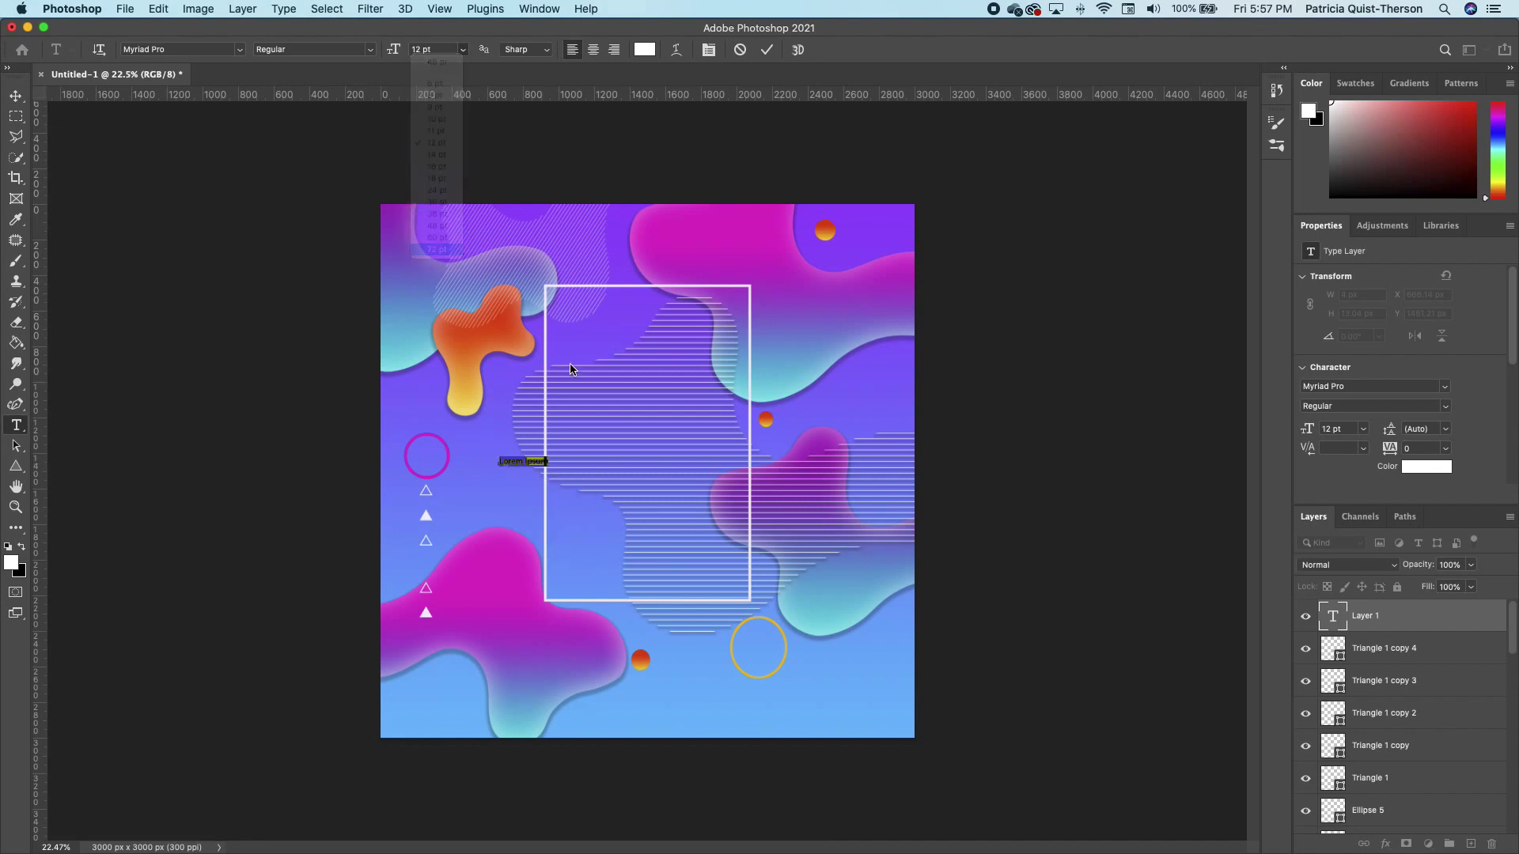
pyautogui.write('abstract')
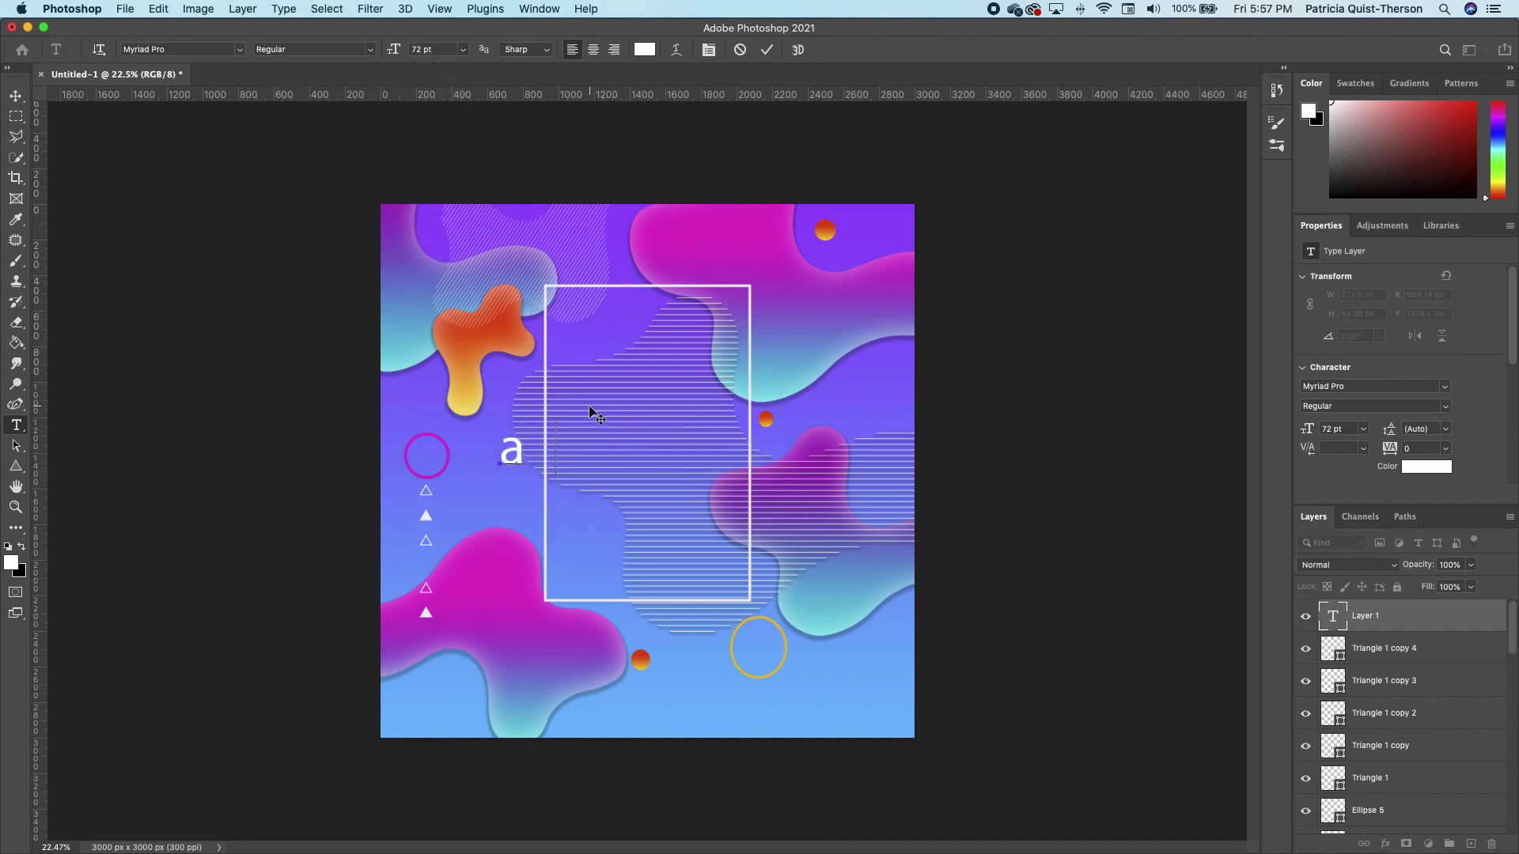
pyautogui.press('Return')
pyautogui.write('backgrou')
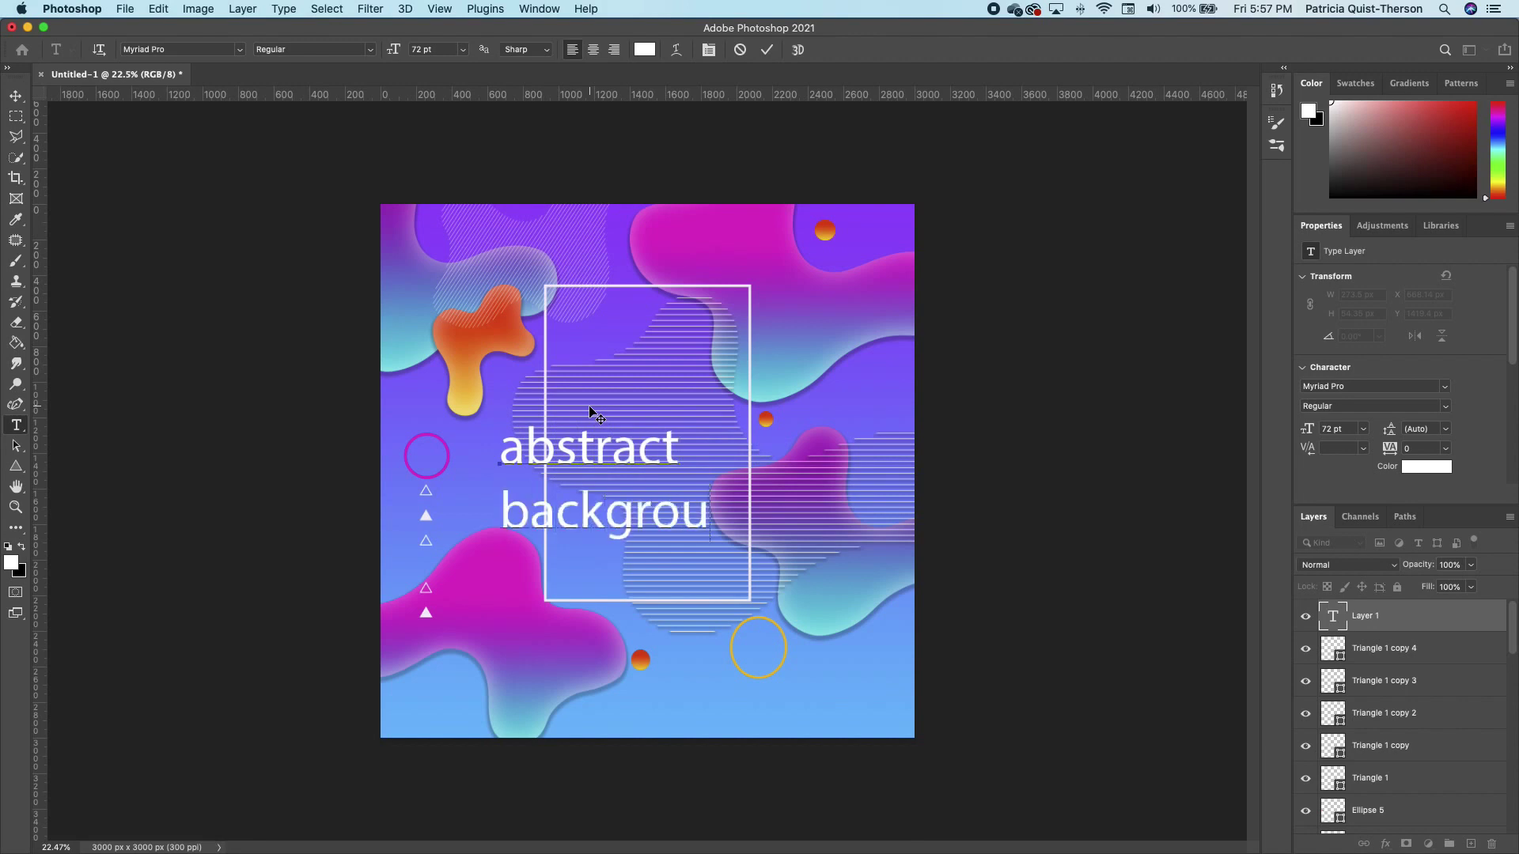
pyautogui.write('nd')
# Make the title all caps and bold, tighten its line spacing, and centre it
pyautogui.press('super+a')
pyautogui.press('super+shift+k')
pyautogui.press('super+shift+b')
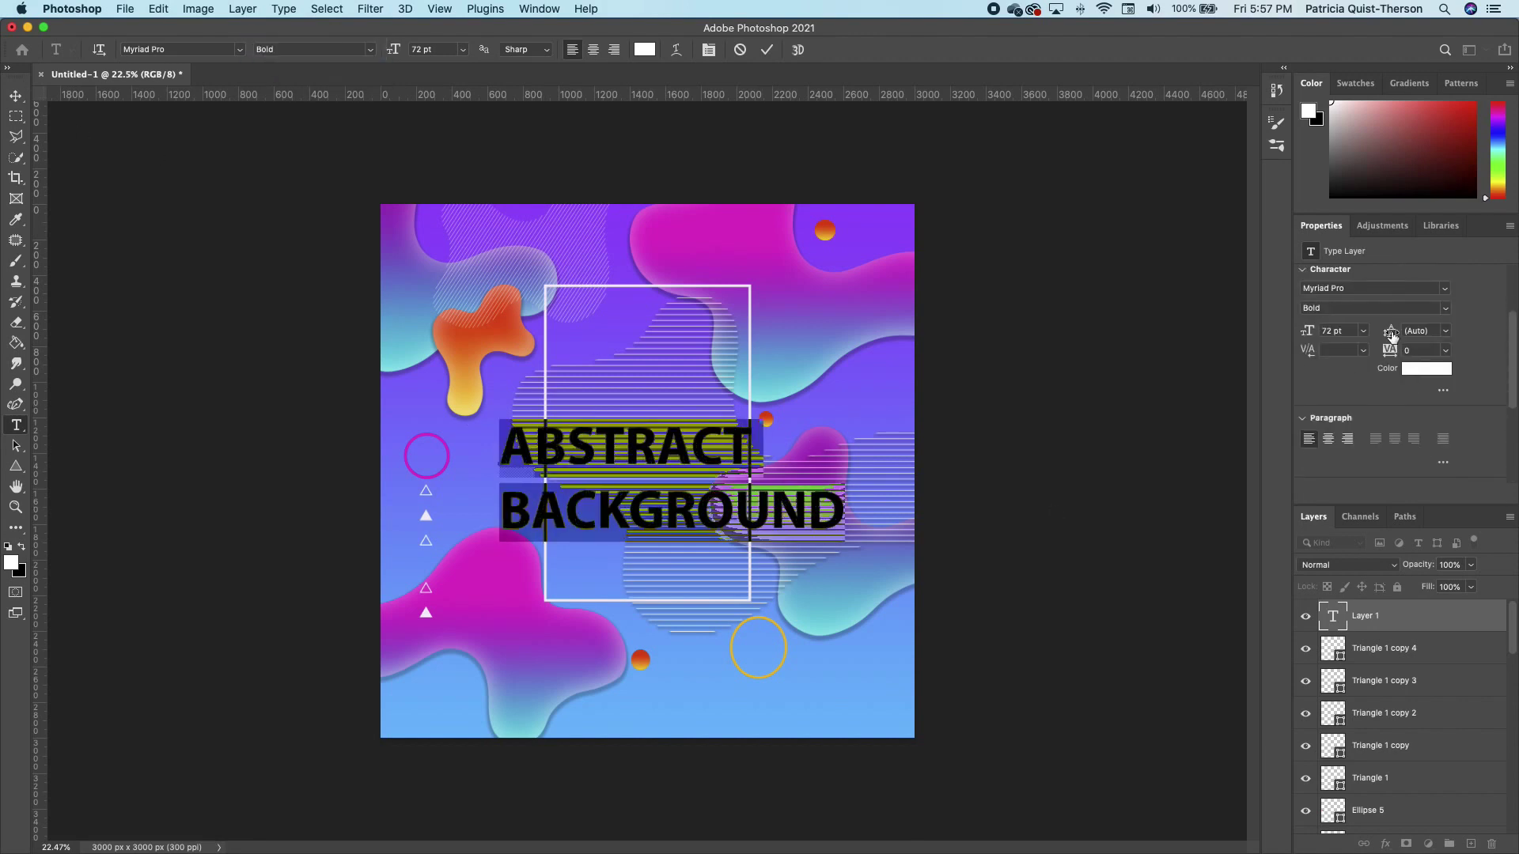
pyautogui.hotkey('alt', 'Down')
pyautogui.hotkey('alt', 'Down')
pyautogui.hotkey('alt', 'Down')
pyautogui.hotkey('alt', 'Down')
pyautogui.press('Escape')
pyautogui.press('super+t')
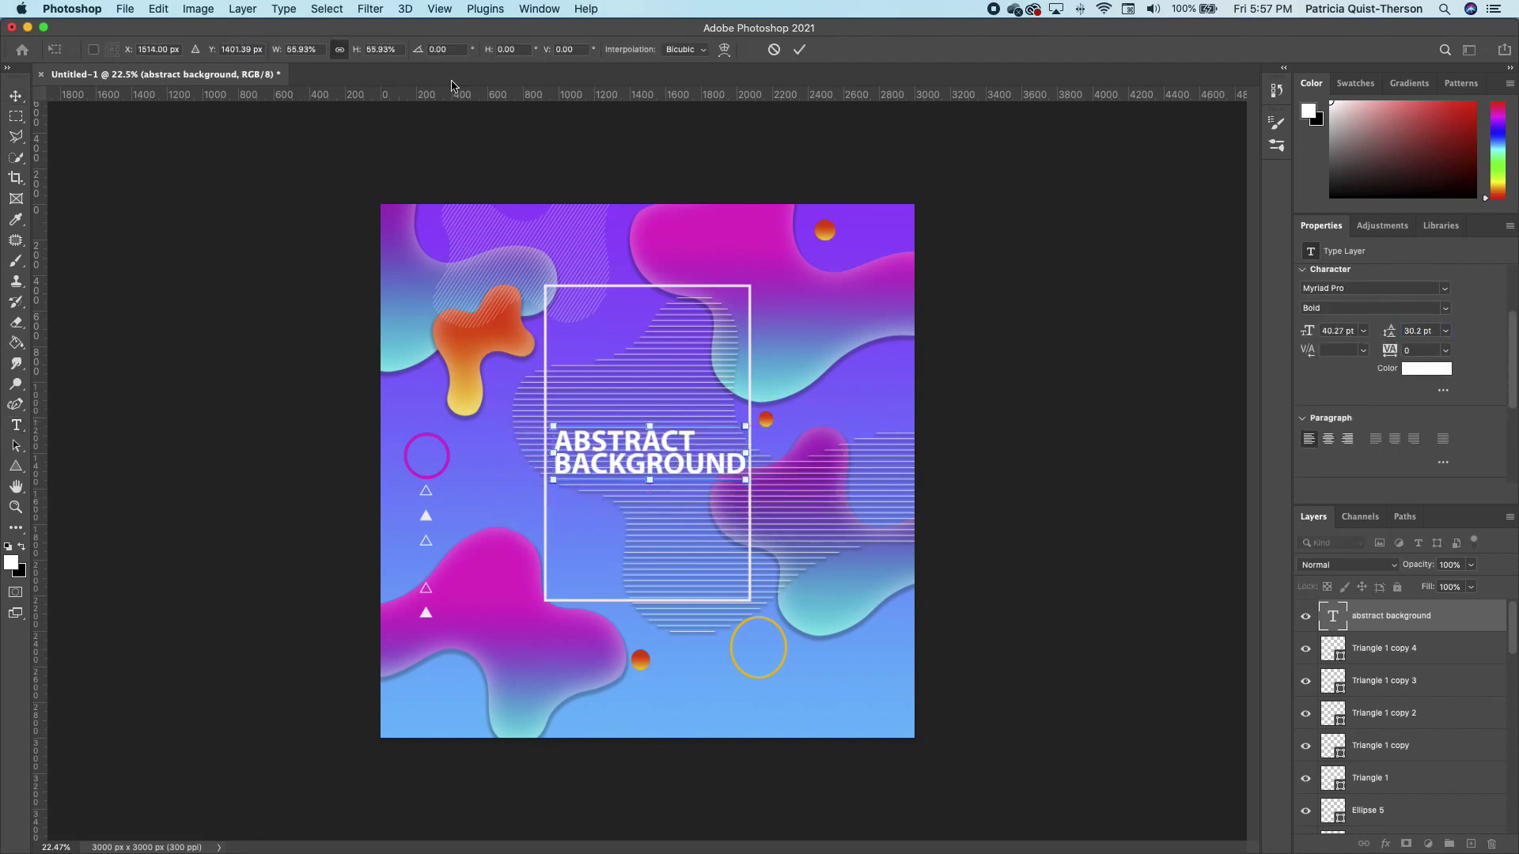
pyautogui.press('Return')
# Enlarge the word ABSTRACT from 40.27 pt to 53 pt
pyautogui.doubleClick(602, 475)
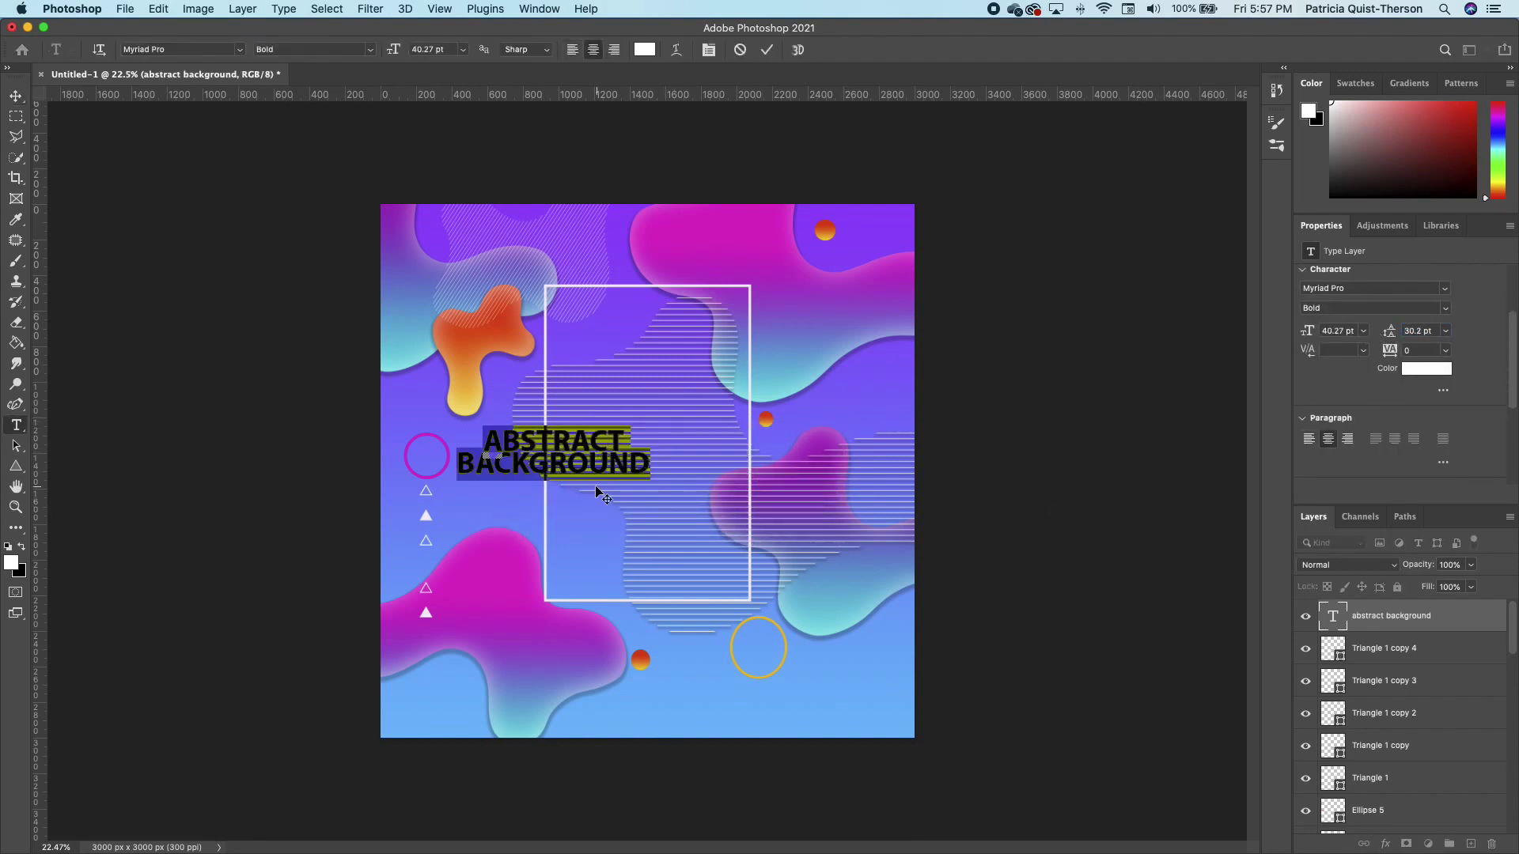
pyautogui.press('super+shift+c')
pyautogui.moveTo(1307, 326)
pyautogui.mouseDown()
pyautogui.moveTo(1322, 328)
pyautogui.moveTo(1309, 332)
pyautogui.mouseUp()
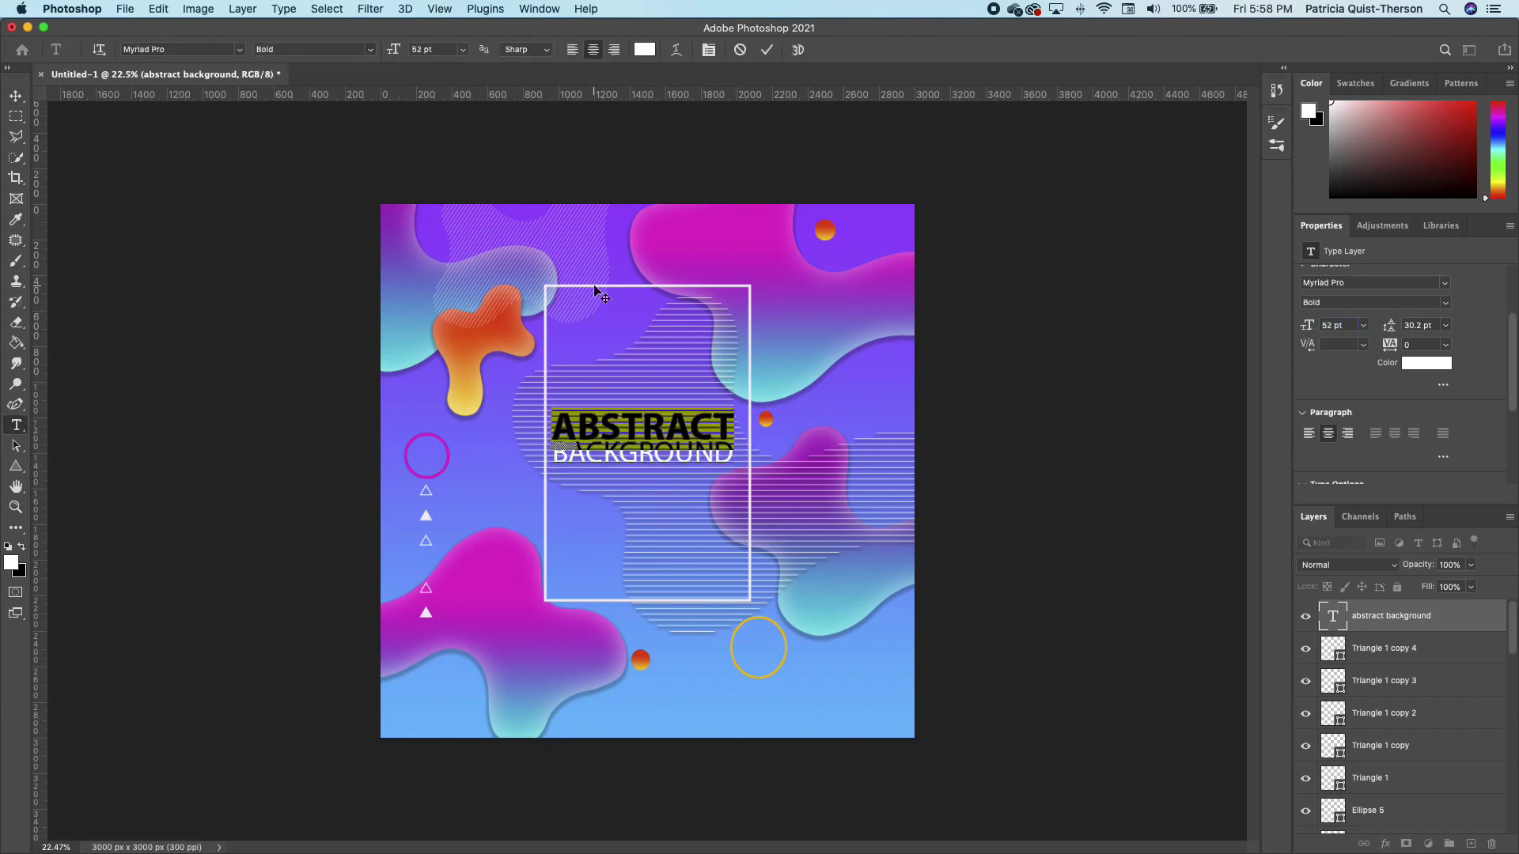
pyautogui.press('Escape')
# Enlarge the white frame and title together, then reposition the yellow circle and right blob
pyautogui.press('v')
pyautogui.press('super+t')
pyautogui.moveTo(541, 602); pyautogui.dragTo(518, 640)
pyautogui.press('Return')
pyautogui.moveTo(774, 668); pyautogui.dragTo(740, 692)
pyautogui.moveTo(854, 585); pyautogui.dragTo(890, 632)
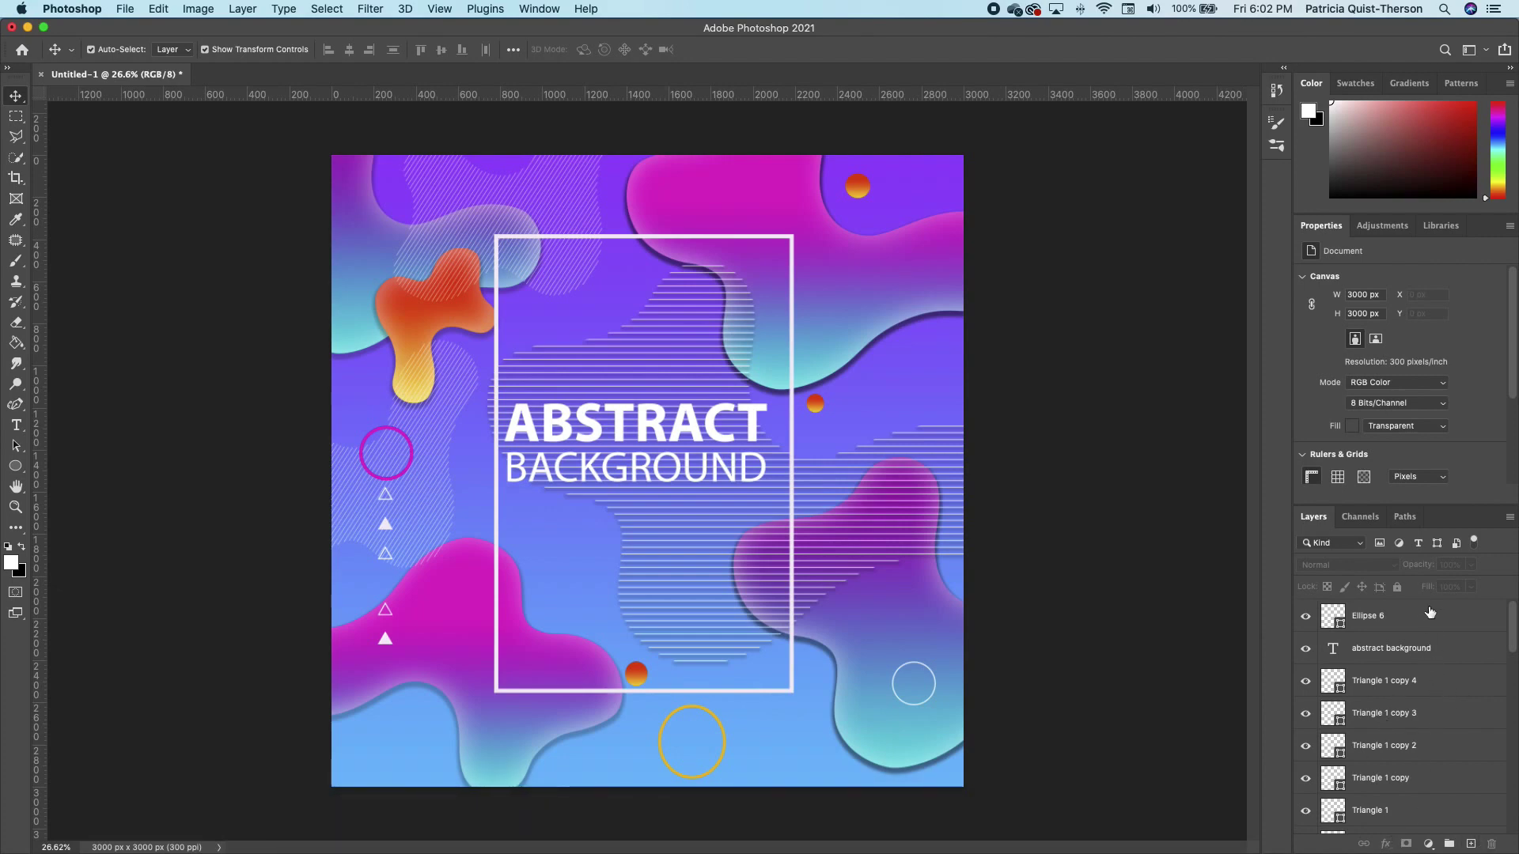
# Add a Color Lookup adjustment layer above Ellipse 6 using the 2Strip.look grade
pyautogui.click(1430, 614)
pyautogui.click(1428, 844)
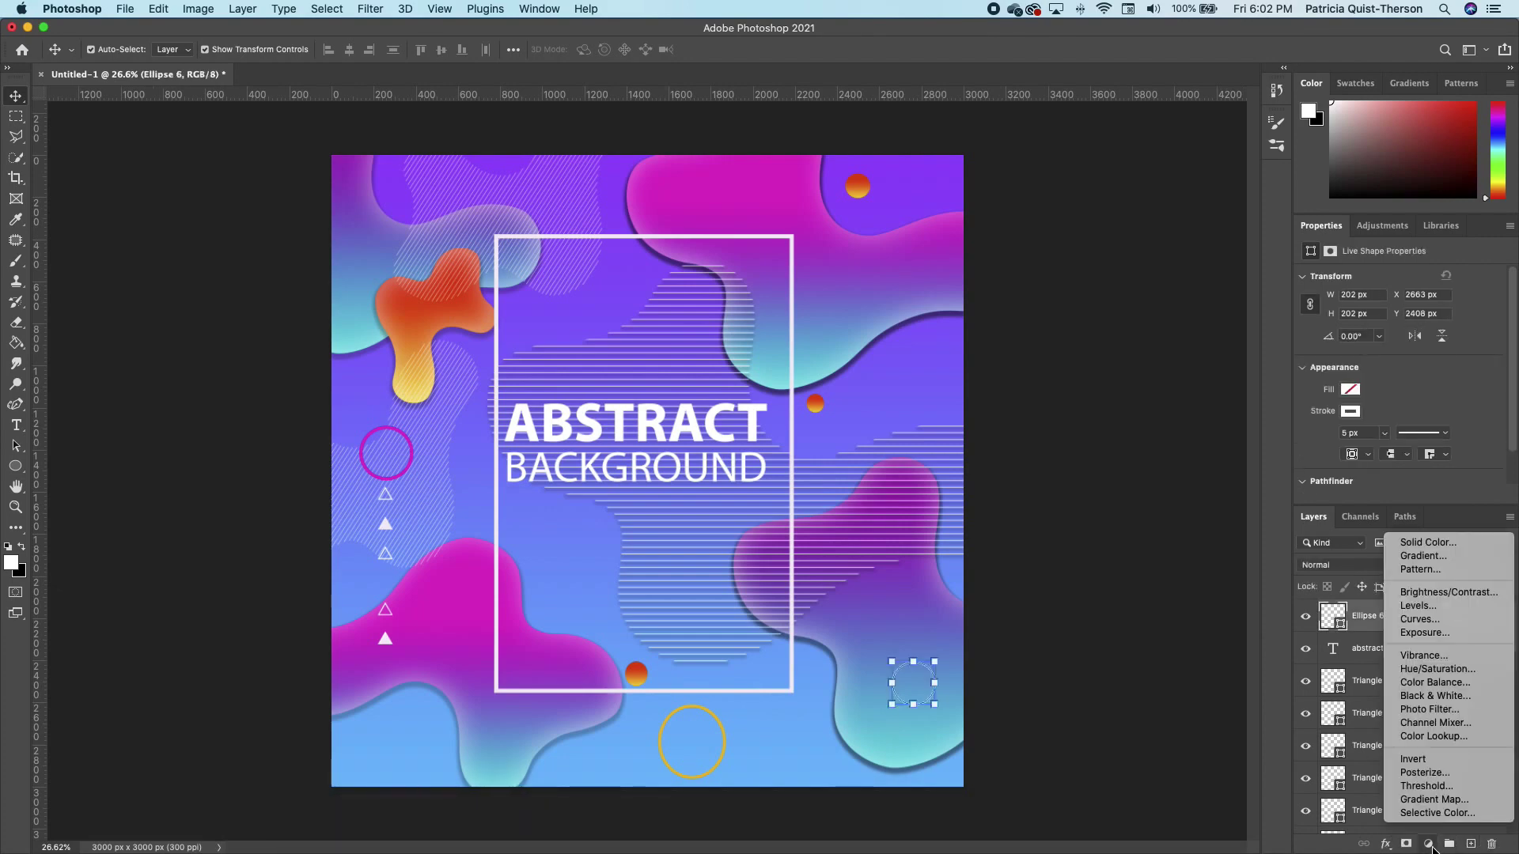
pyautogui.click(1446, 738)
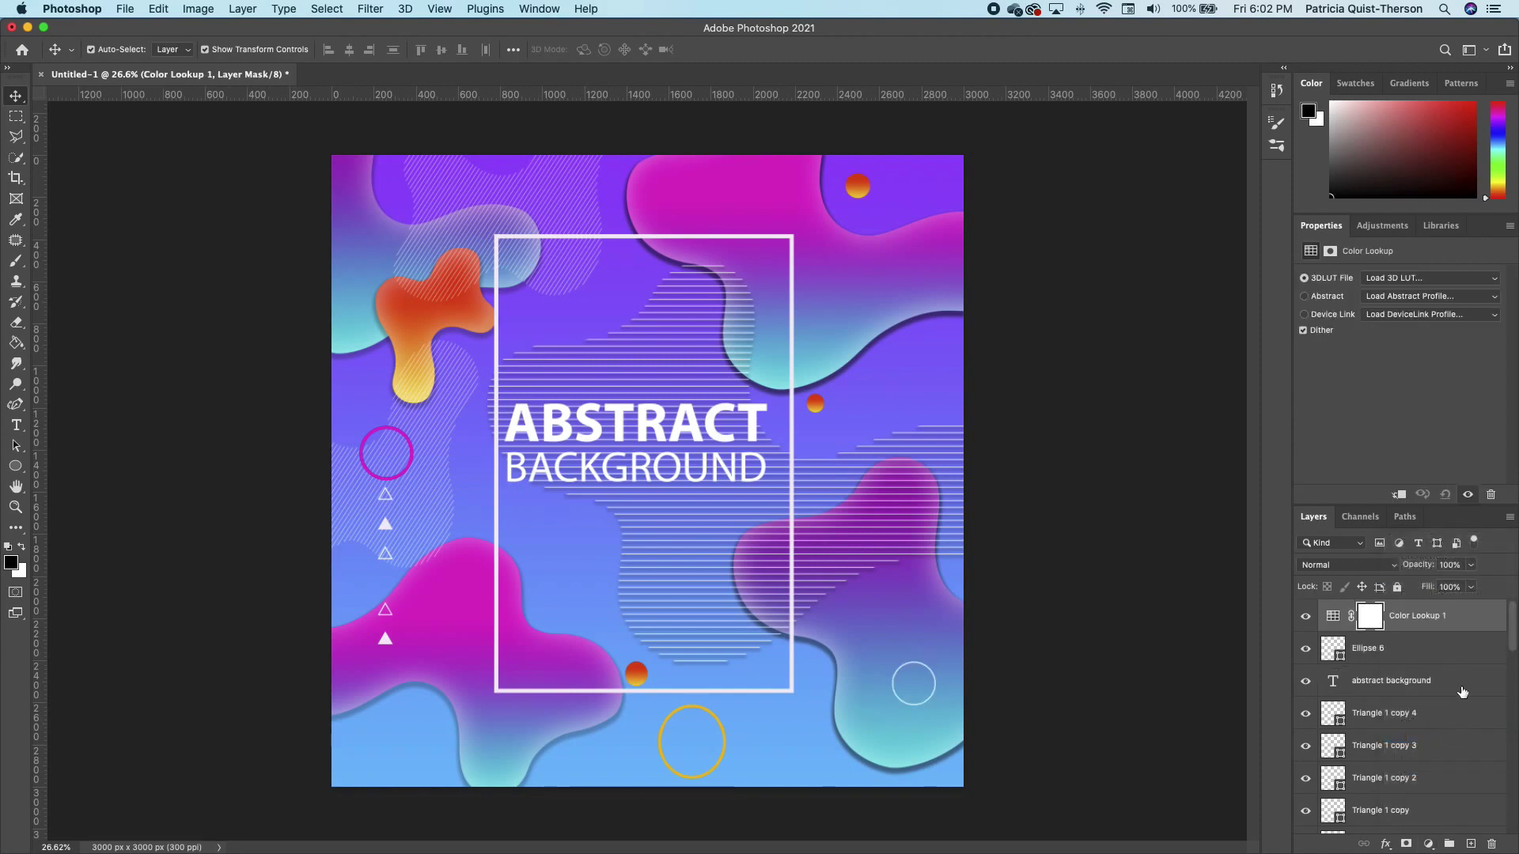
pyautogui.click(1392, 277)
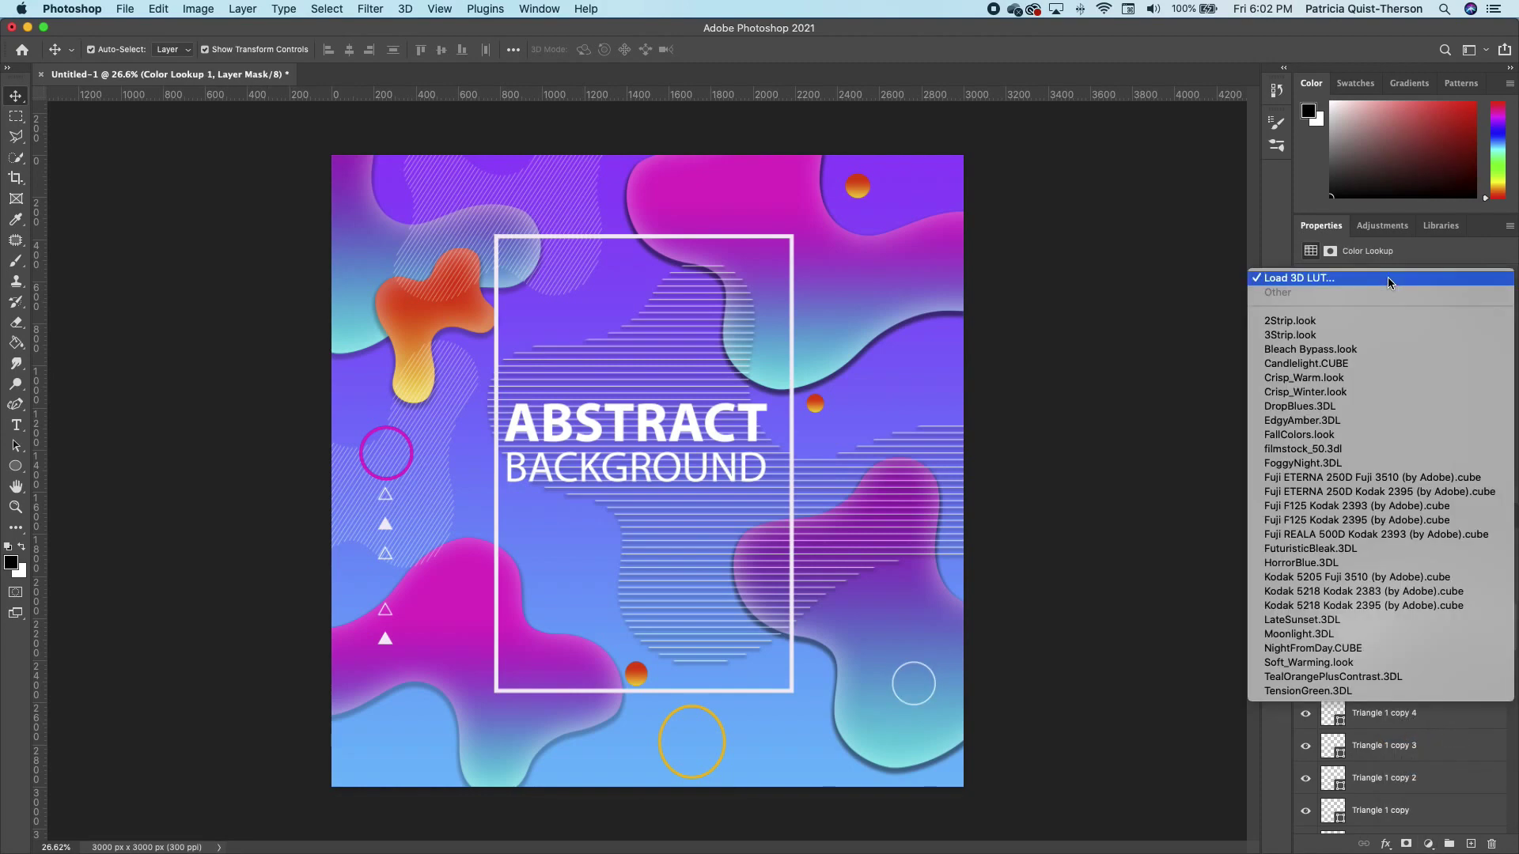
pyautogui.click(1283, 321)
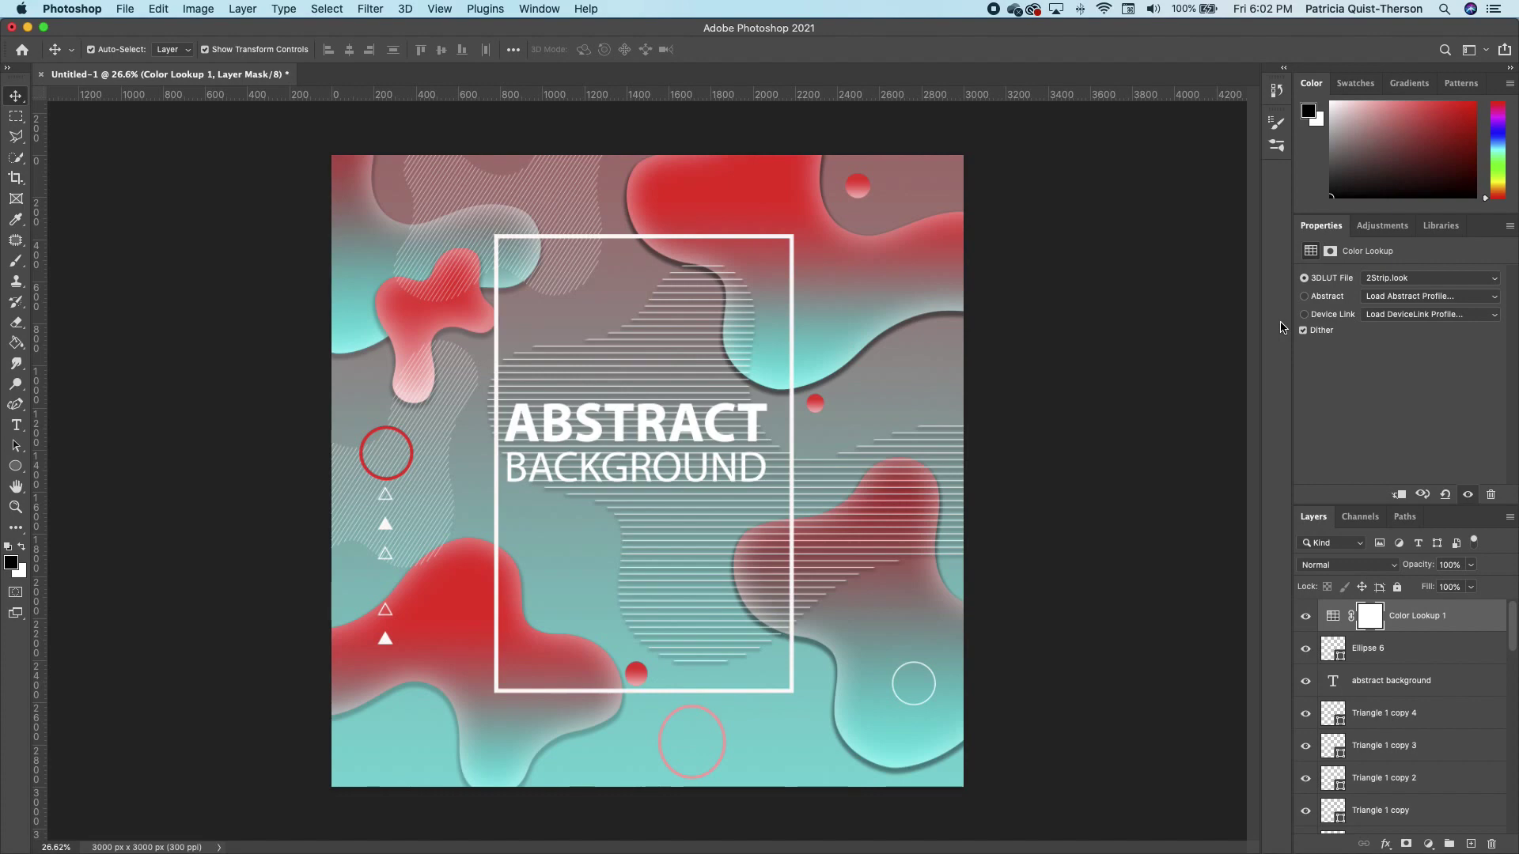
# Try the 3Strip, Fuji ETERNA and Fuji F125 looks, ending on TealOrangePlusContrast.3DL
pyautogui.click(1384, 280)
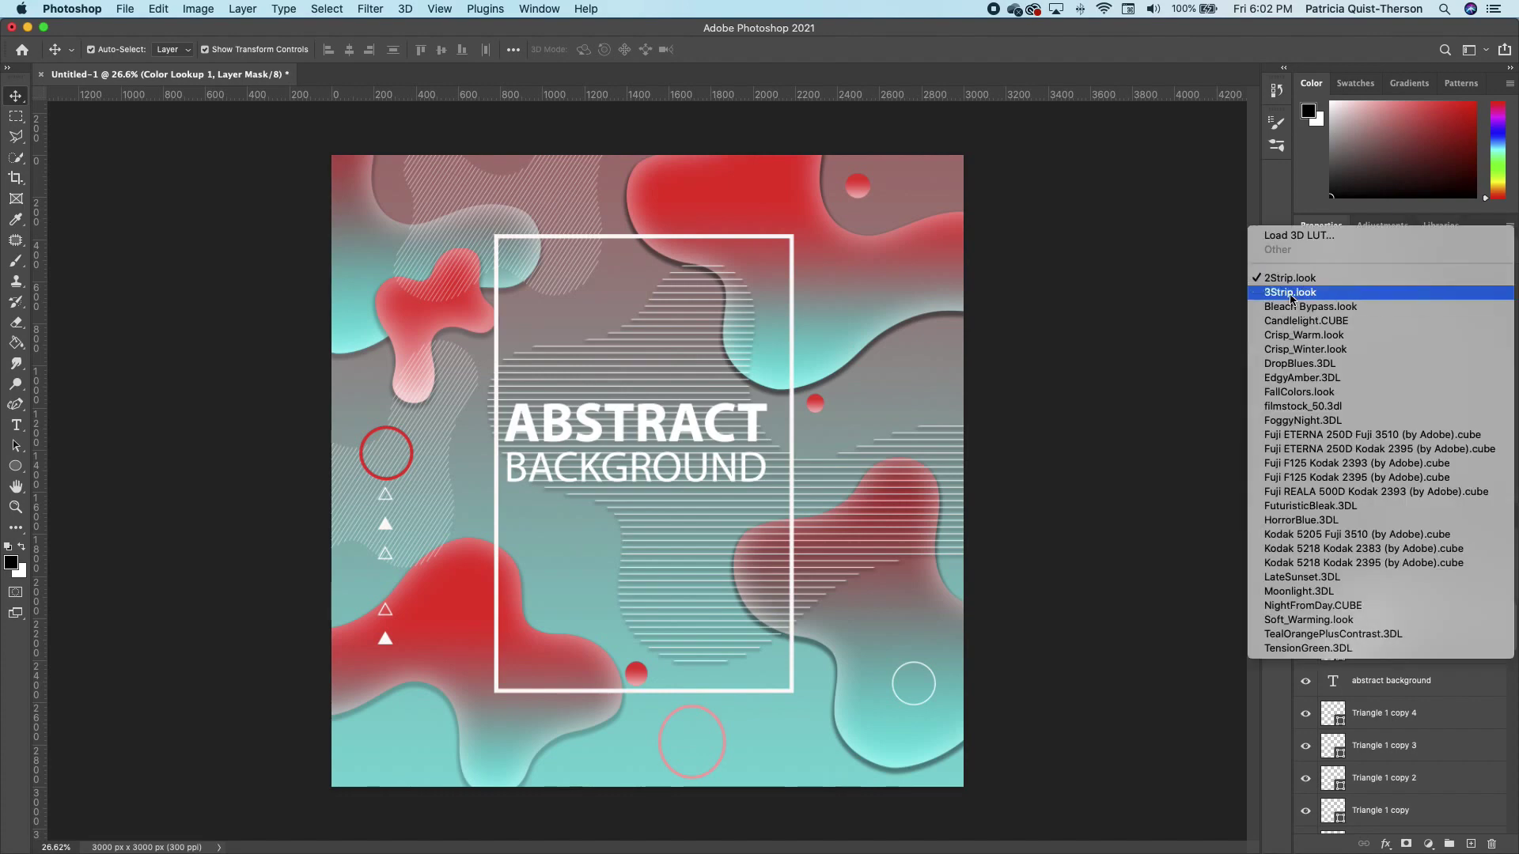
pyautogui.click(1291, 299)
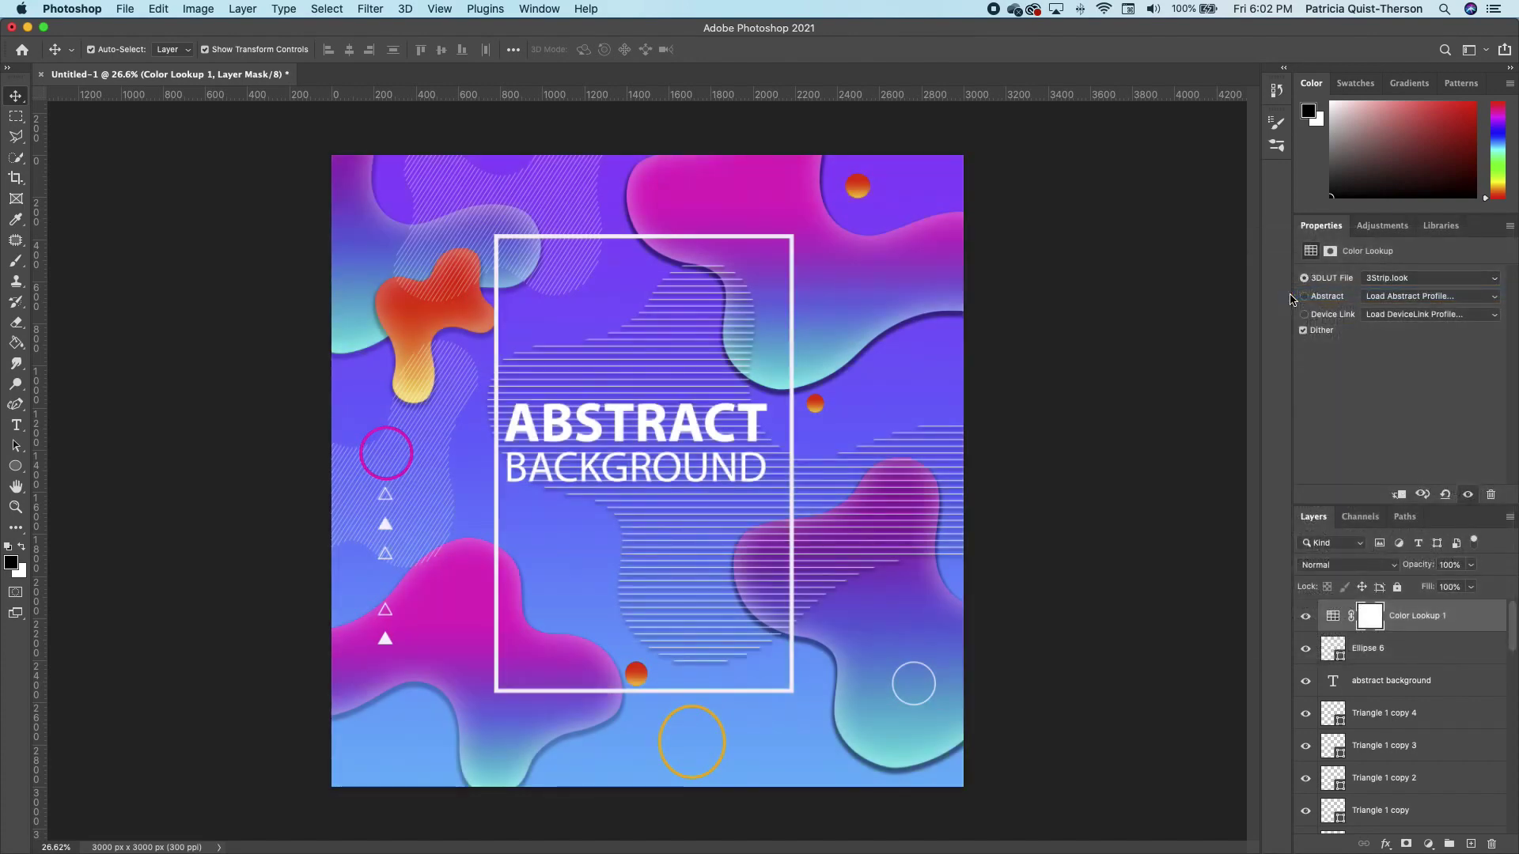
pyautogui.click(1400, 278)
pyautogui.press('Down')
pyautogui.press('Down')
pyautogui.press('Down')
pyautogui.press('Down')
pyautogui.press('Down')
pyautogui.press('Down')
pyautogui.press('Down')
pyautogui.press('Down')
pyautogui.press('Down')
pyautogui.press('Down')
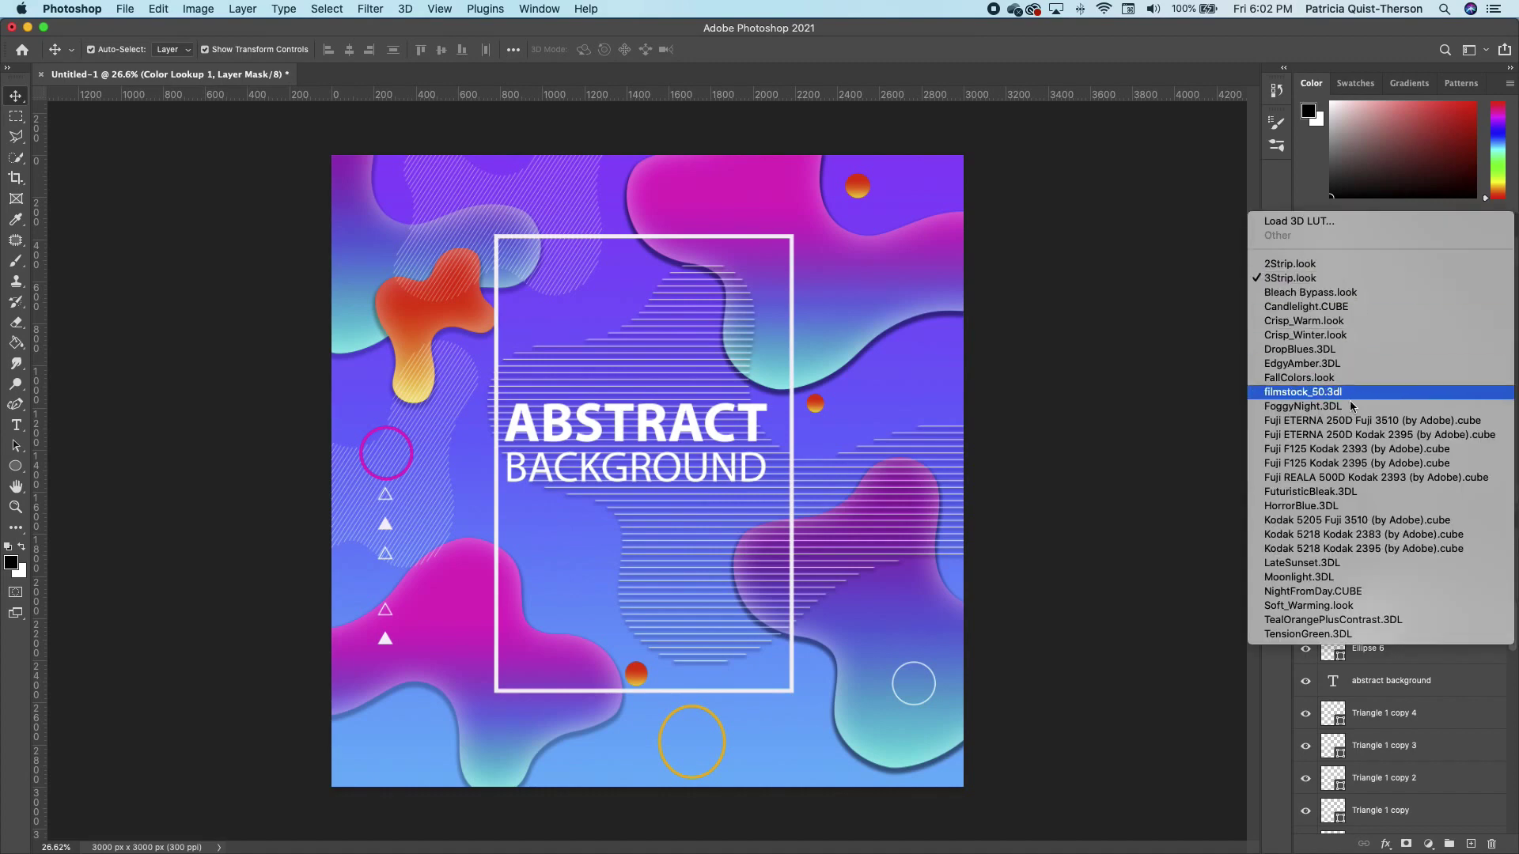
pyautogui.press('Return')
pyautogui.click(1405, 280)
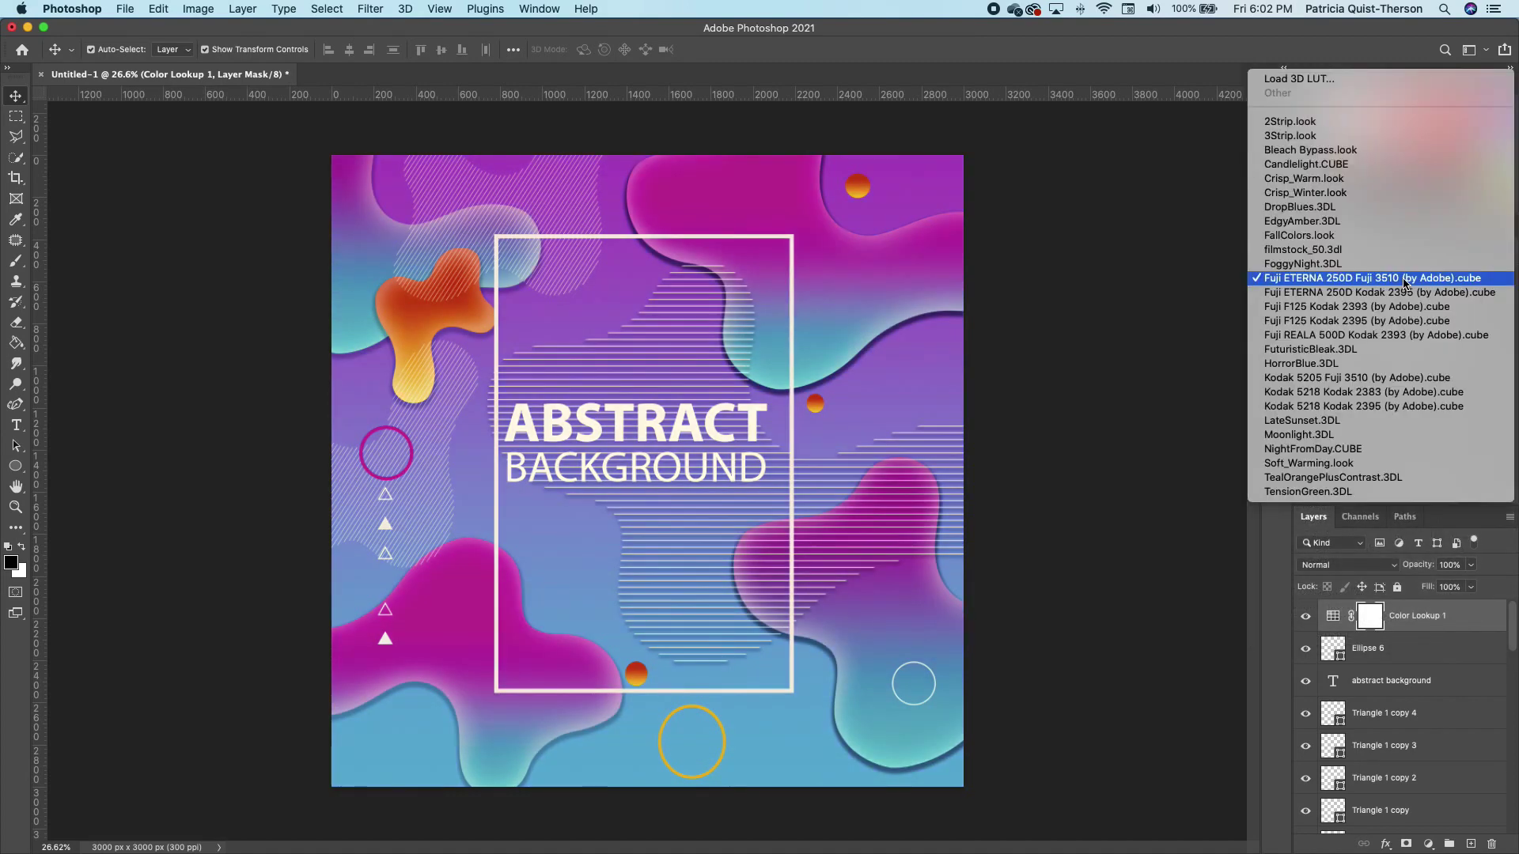
pyautogui.click(1401, 291)
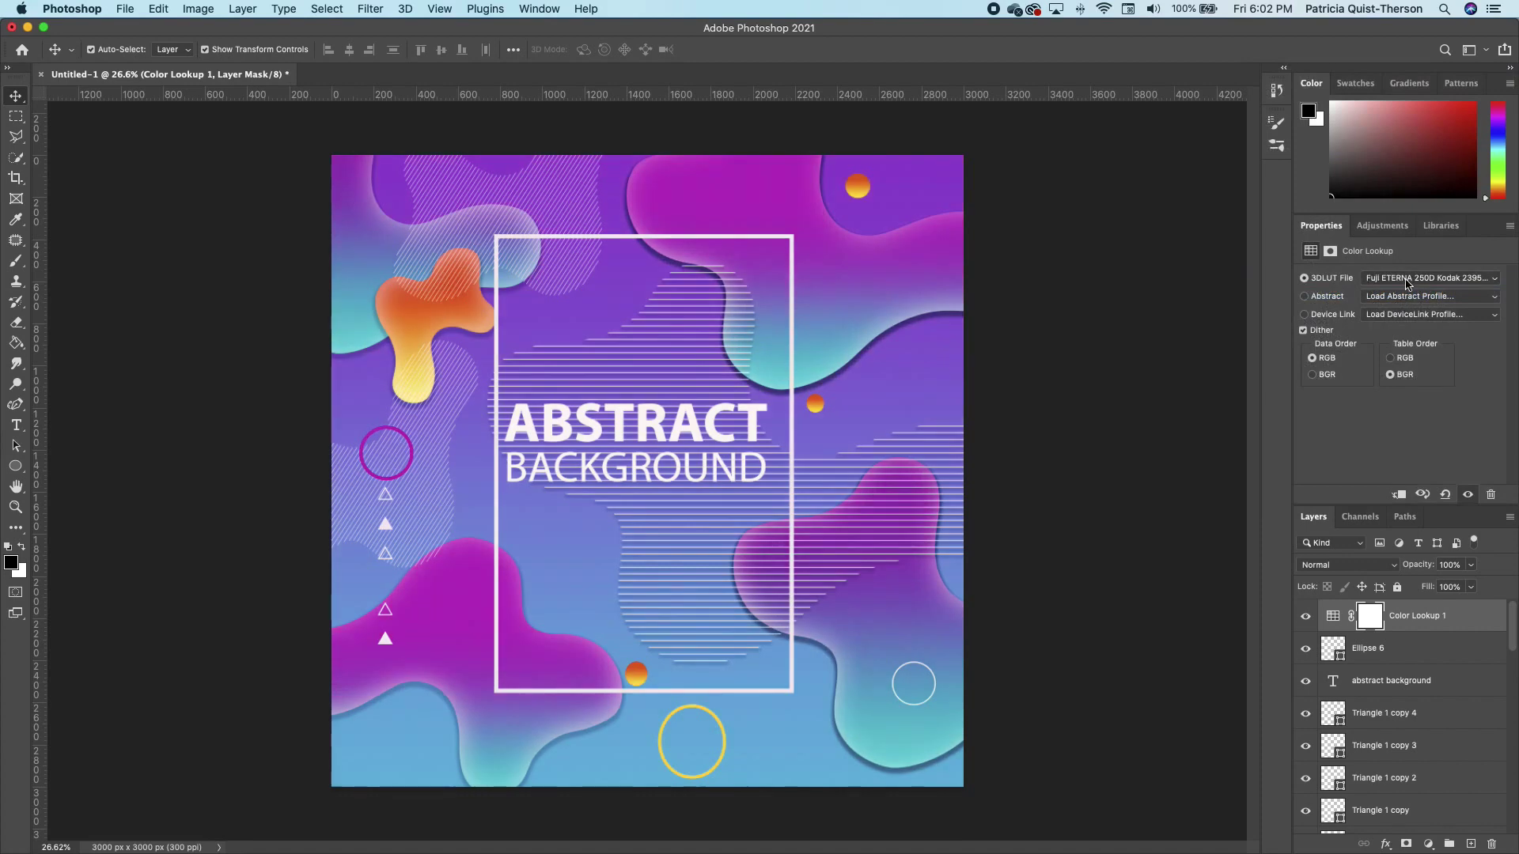
pyautogui.click(1407, 280)
pyautogui.click(1401, 292)
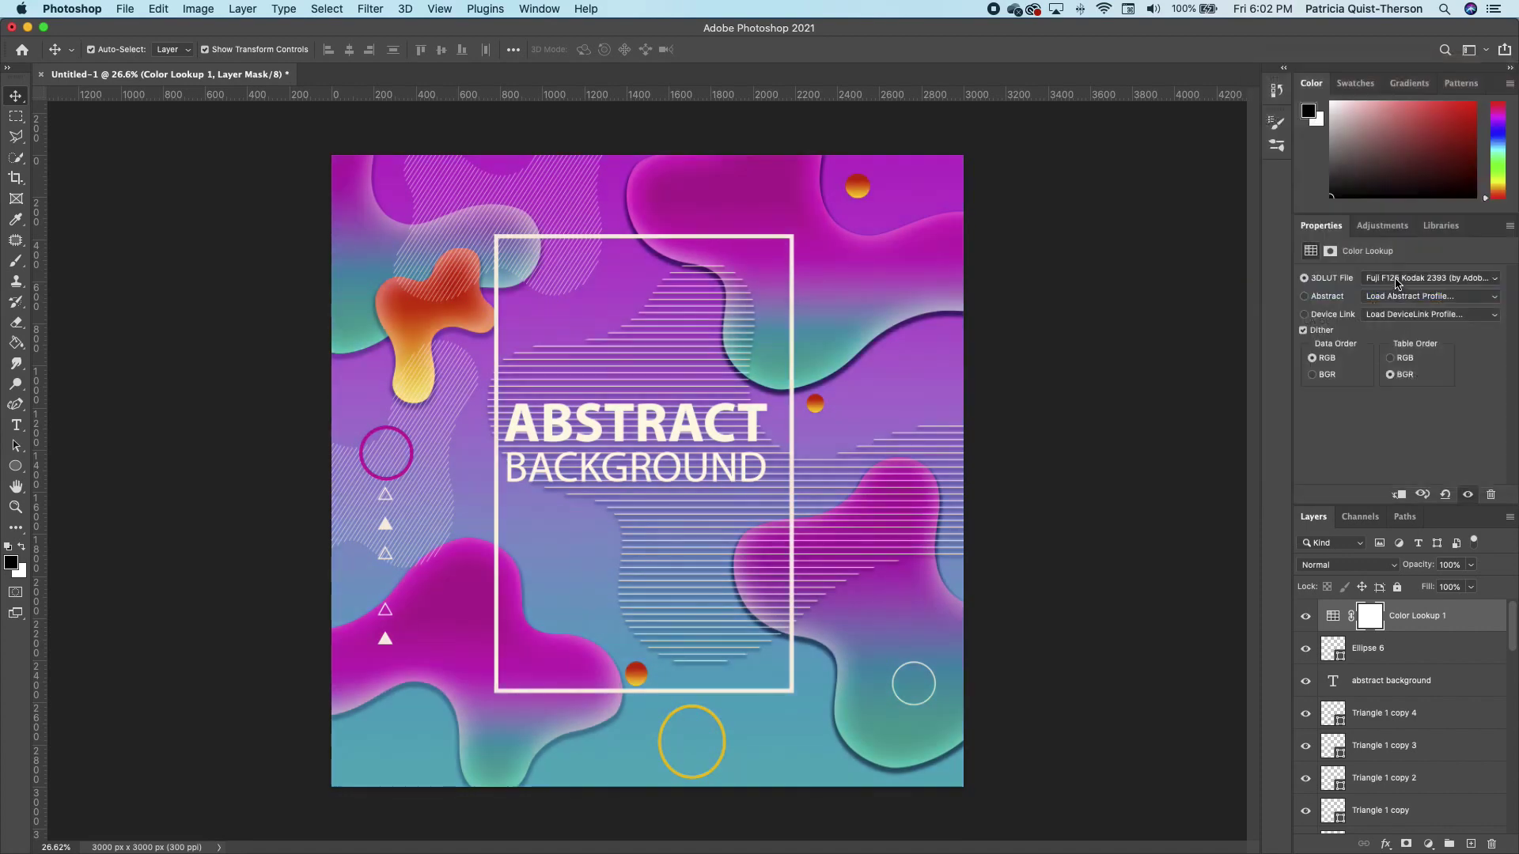
pyautogui.click(1396, 281)
pyautogui.click(1312, 449)
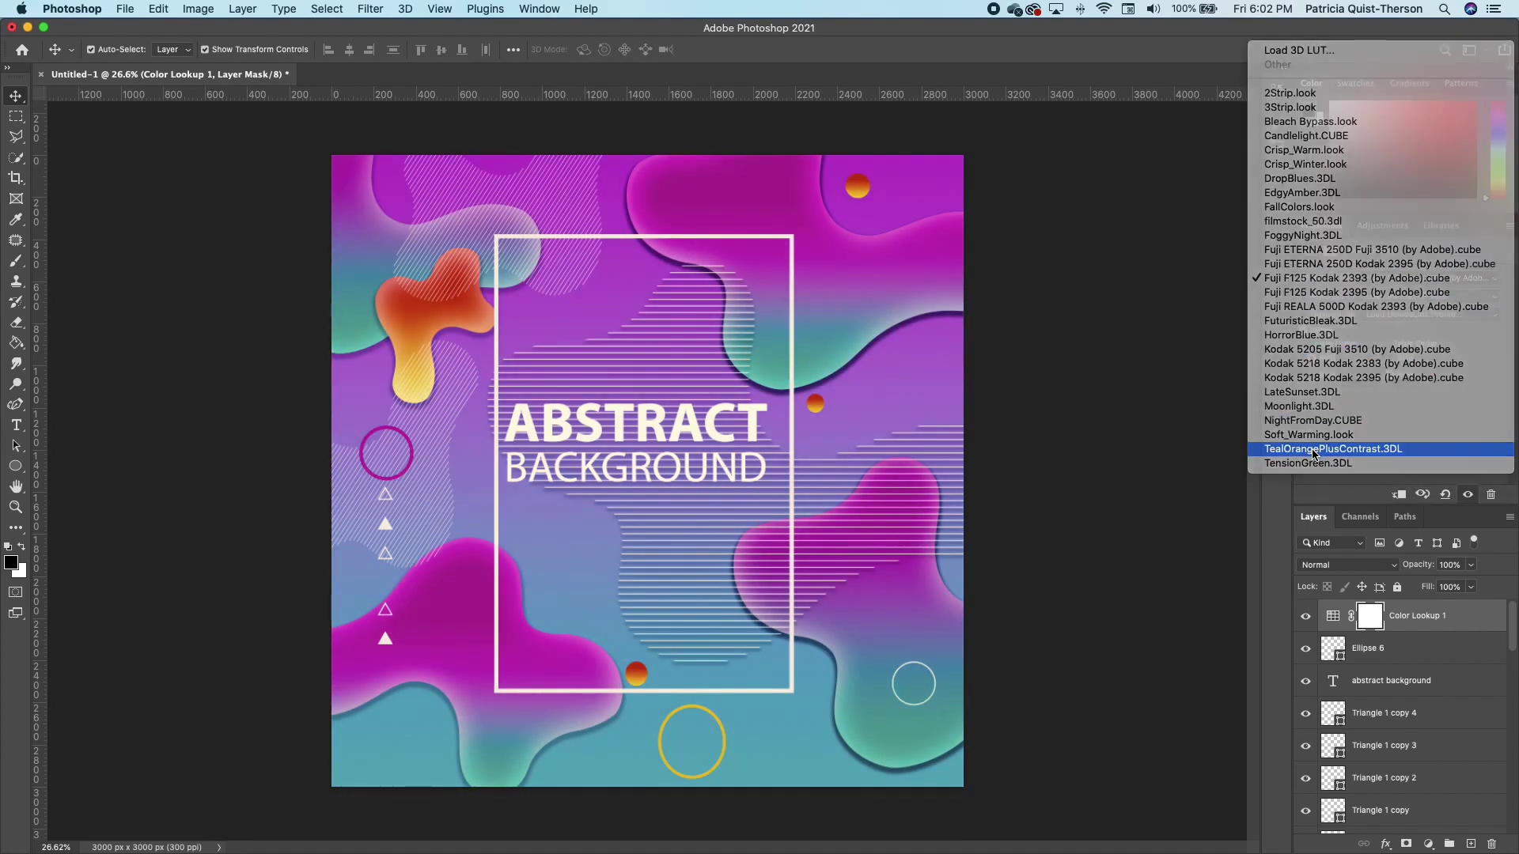